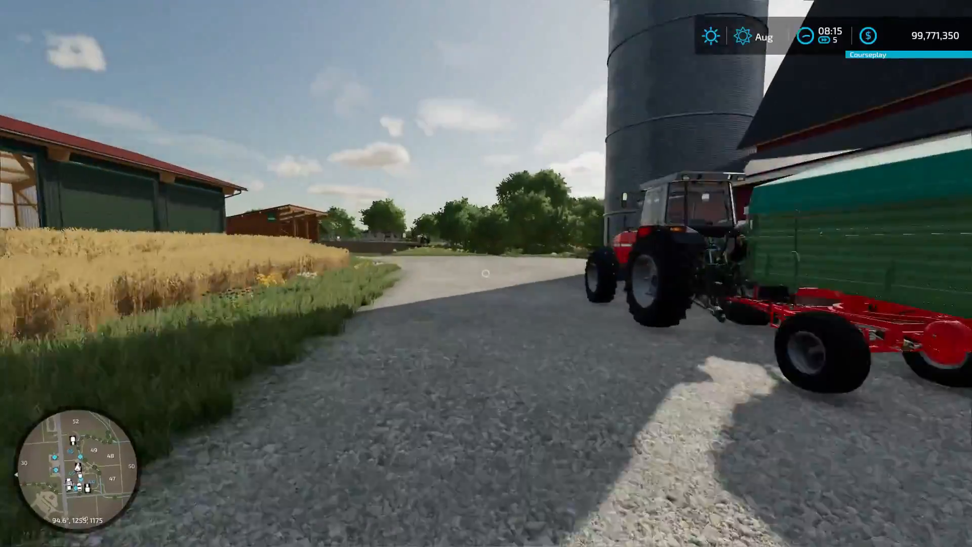
Walk around the farmyard and into the wheat field to examine the garages standing there.
{"action": "key", "text": "w"}
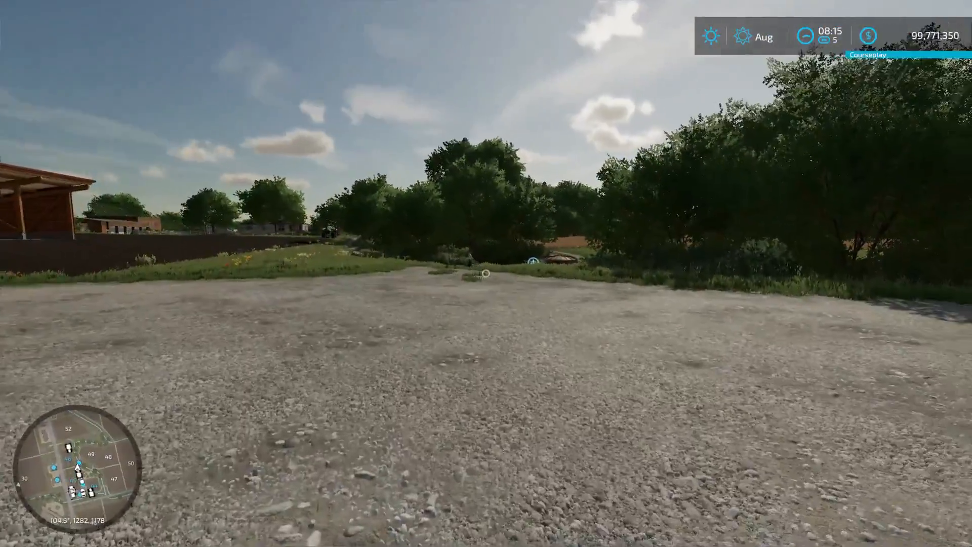
{"action": "mouse_move", "coordinate": [485, 273]}
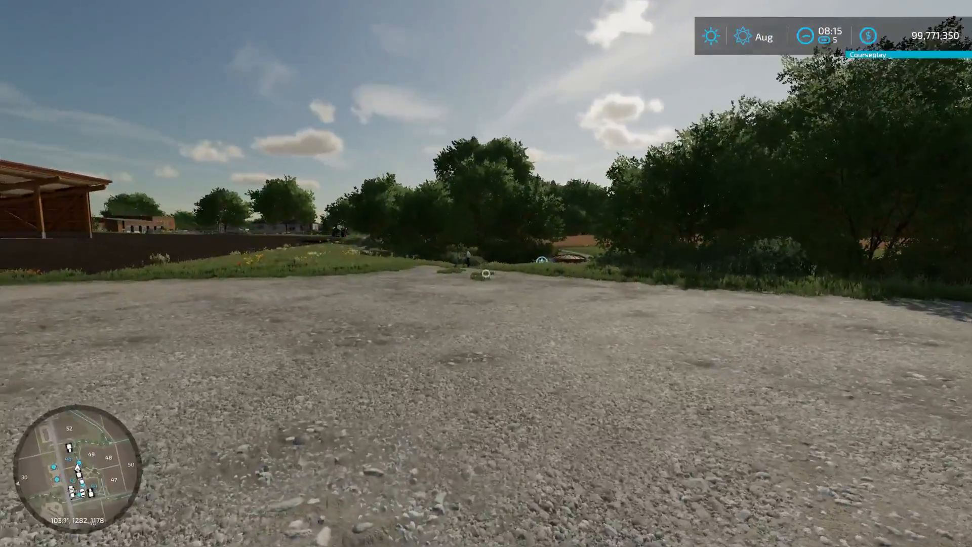
{"action": "key", "text": "w"}
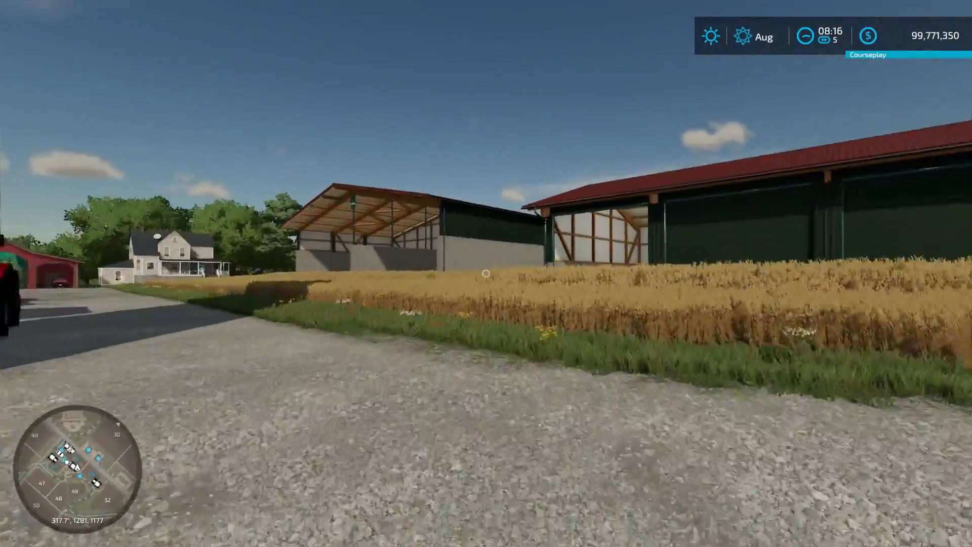
{"action": "key", "text": "s"}
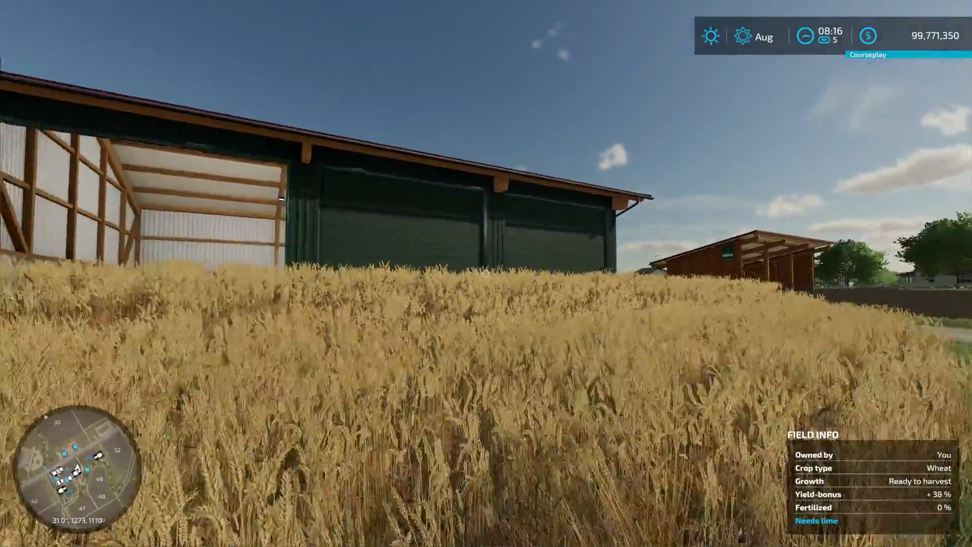
{"action": "key", "text": "s"}
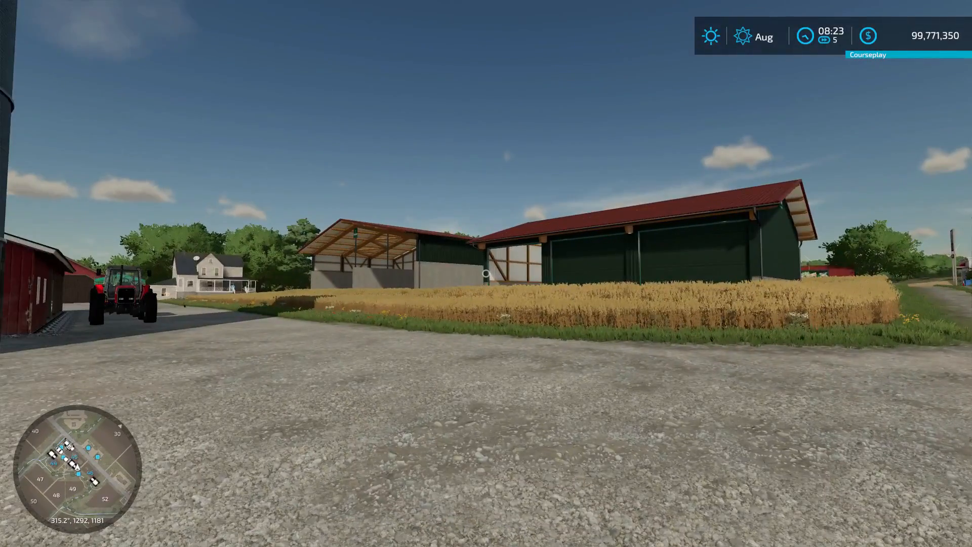
Enter construction mode through the shop and browse the available sheds.
{"action": "key", "text": "Escape"}
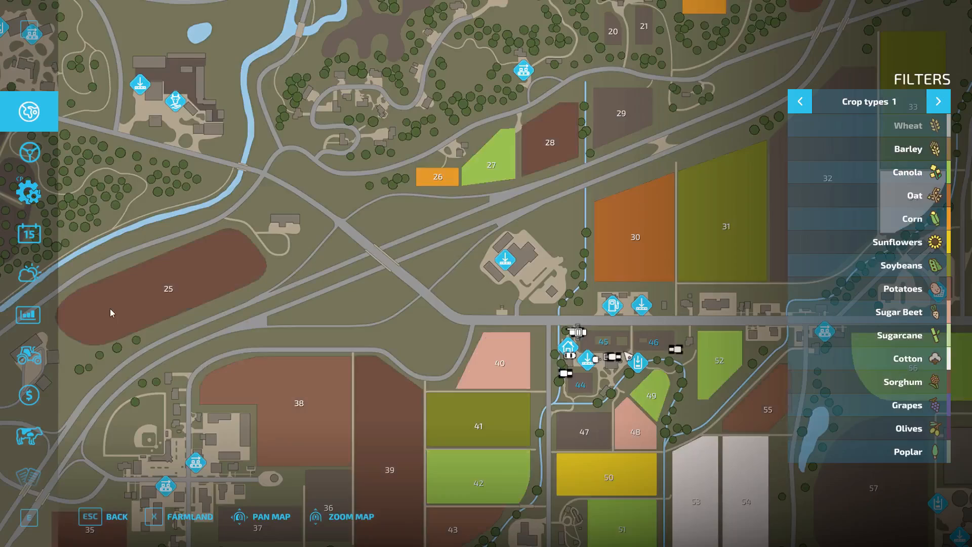
{"action": "key", "text": "Escape"}
{"action": "key", "text": "p"}
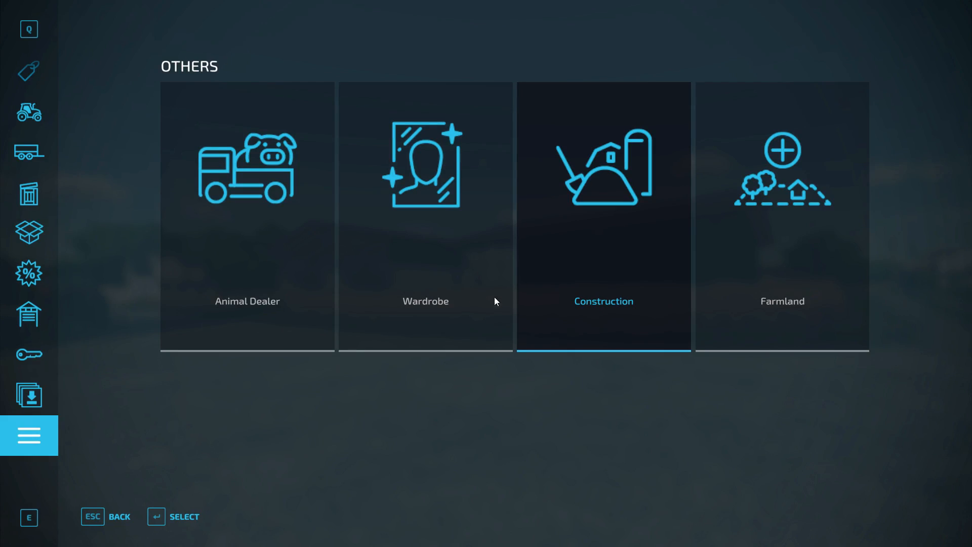
{"action": "left_click", "coordinate": [604, 288]}
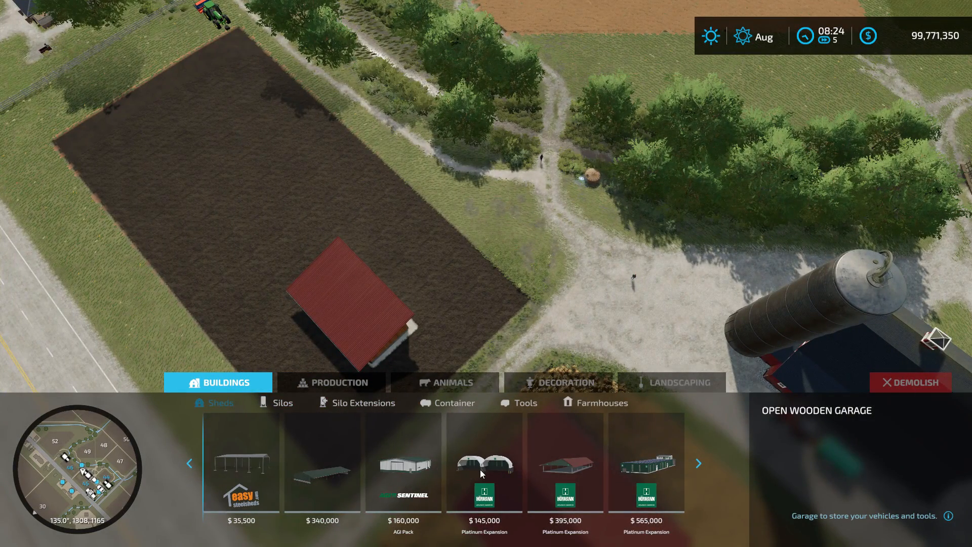
{"action": "scroll", "coordinate": [480, 469], "scroll_direction": "down", "scroll_amount": 10}
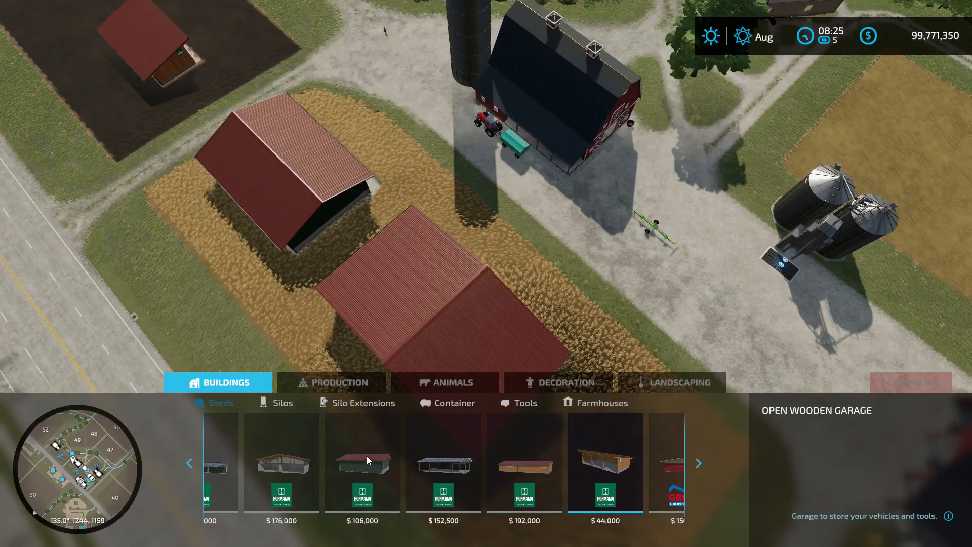
Demolish the large open shed in the wheat field opposite the barn and confirm its sale.
{"action": "key", "text": "d"}
{"action": "key", "text": "w"}
{"action": "key", "text": "a"}
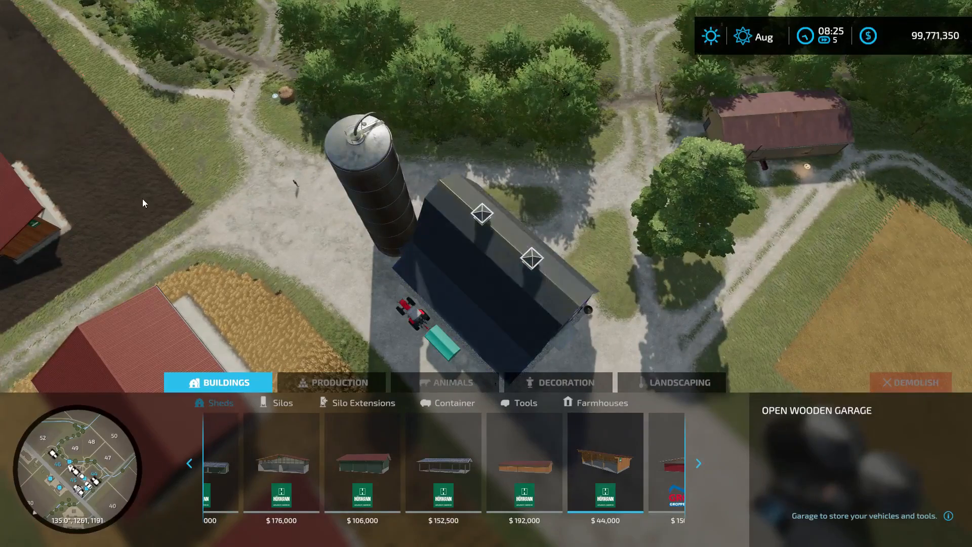
{"action": "middle_click_drag", "start_coordinate": [306, 213], "coordinate": [202, 213]}
{"action": "key", "text": "a"}
{"action": "key", "text": "s"}
{"action": "key", "text": "d"}
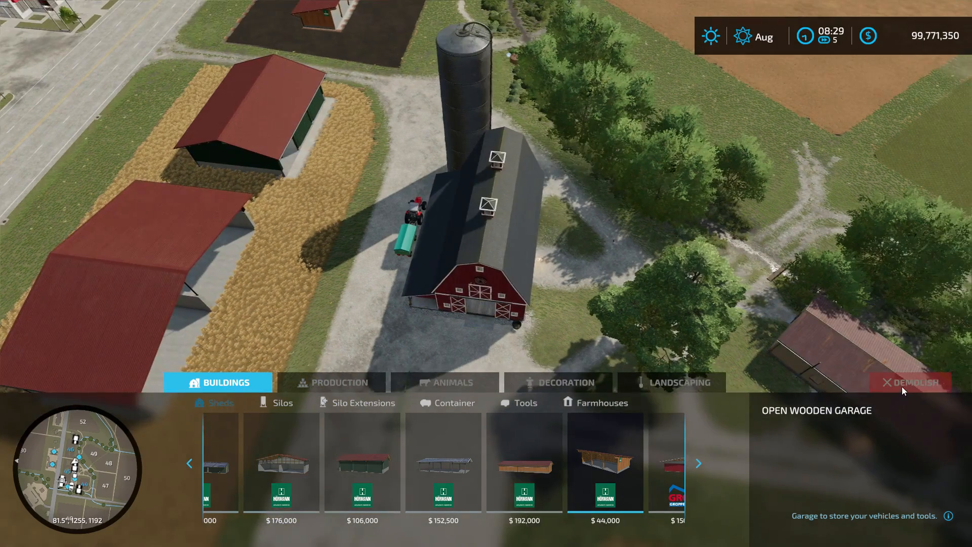
{"action": "left_click", "coordinate": [901, 382]}
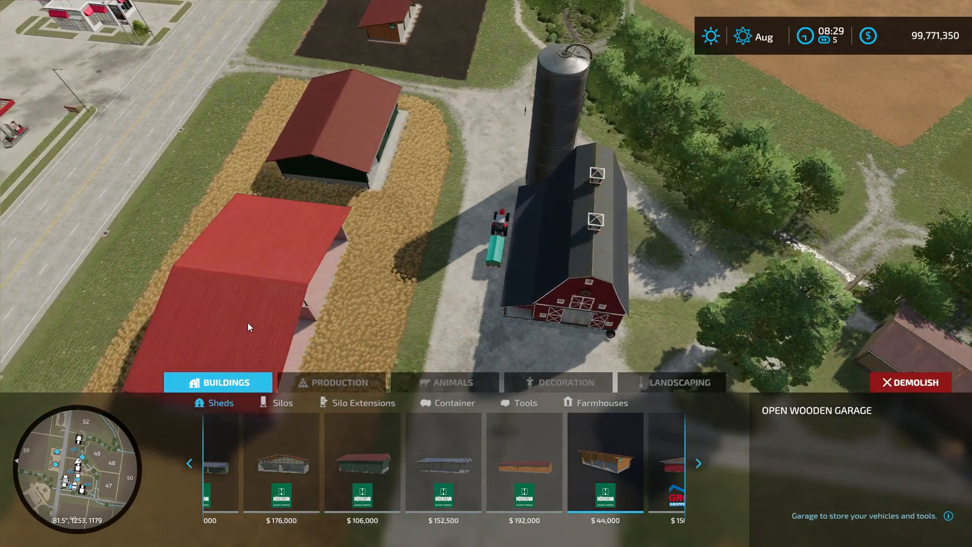
{"action": "left_click", "coordinate": [248, 327]}
{"action": "left_click", "coordinate": [346, 351]}
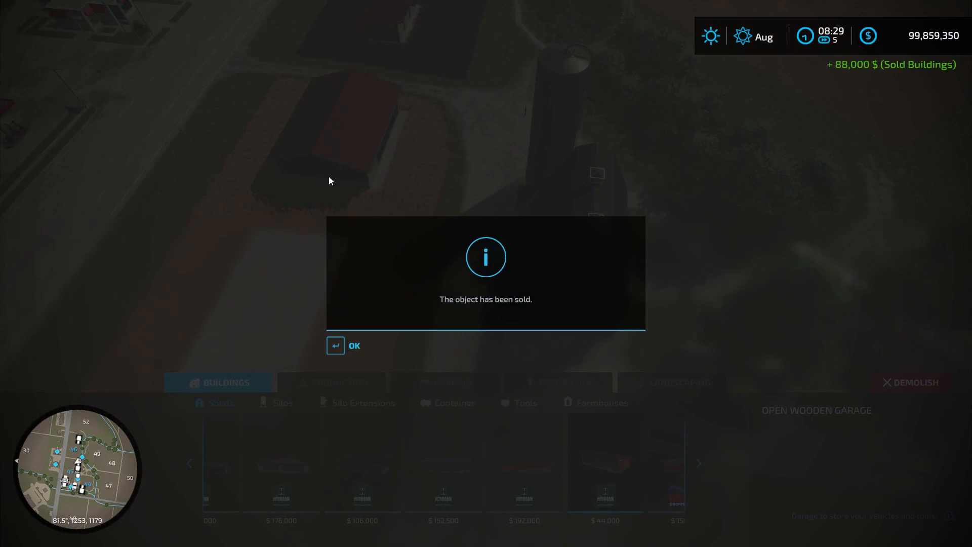
{"action": "left_click", "coordinate": [341, 338]}
Demolish the Open Wooden Garage on the bare plowed field and confirm its sale.
{"action": "left_click", "coordinate": [392, 63]}
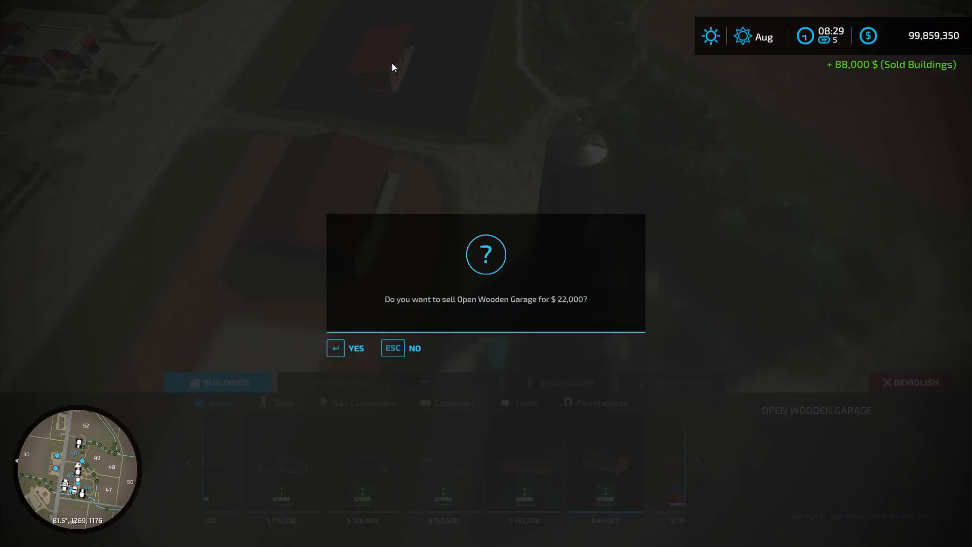
{"action": "left_click", "coordinate": [347, 350]}
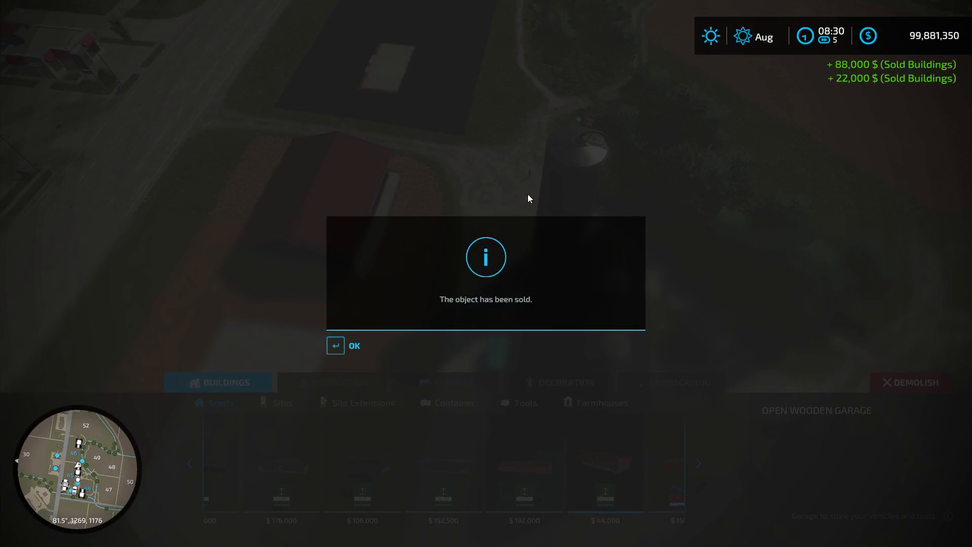
{"action": "left_click", "coordinate": [332, 350]}
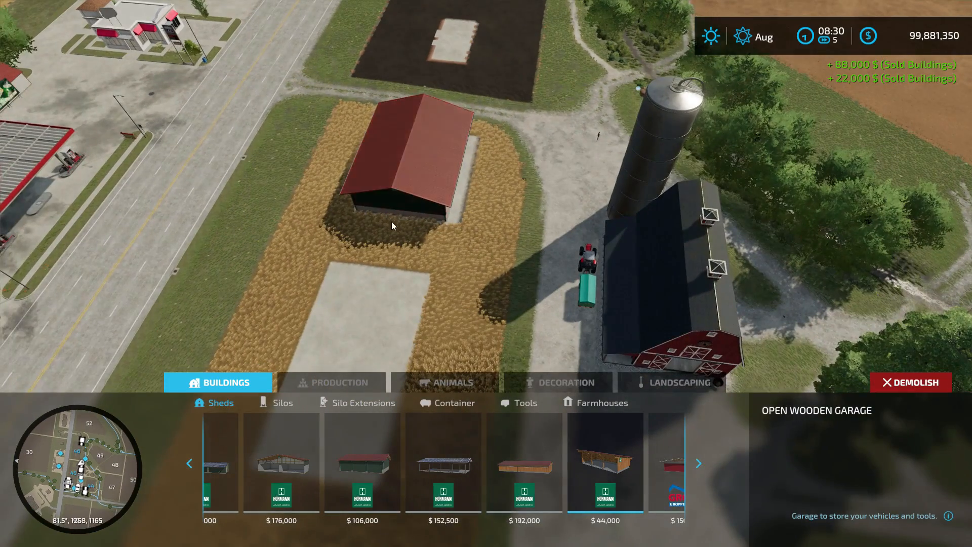
Preview the Small Garage among the sheds and leave construction mode without placing another one.
{"action": "left_click", "coordinate": [363, 454]}
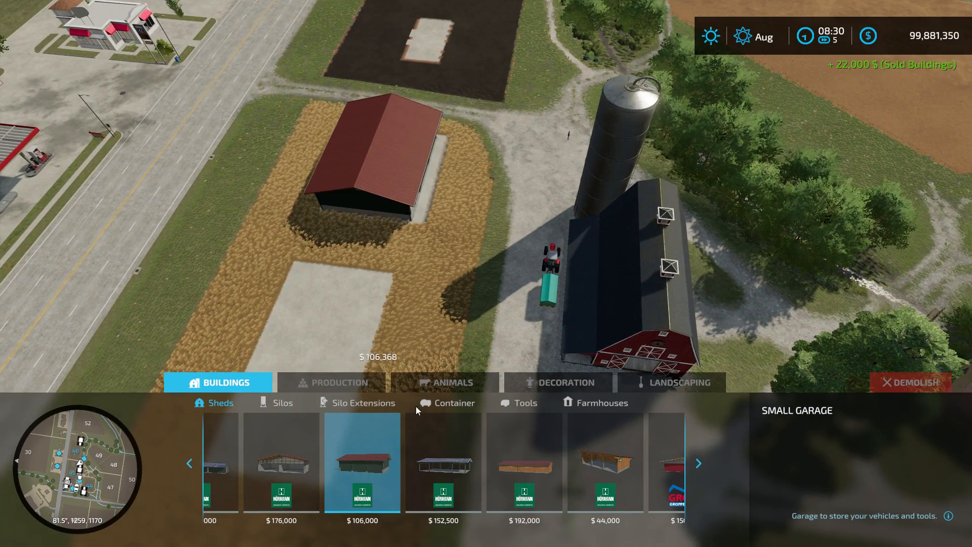
{"action": "right_click", "coordinate": [313, 301]}
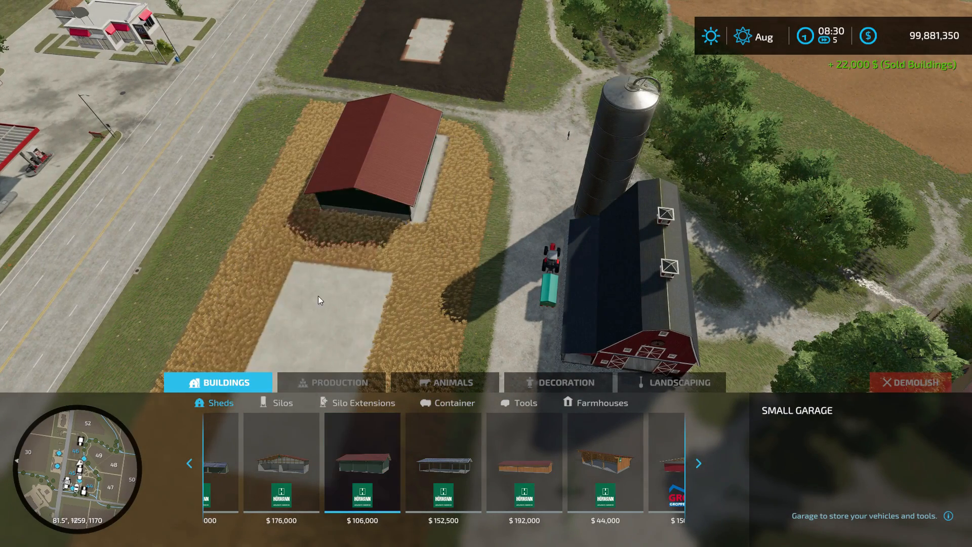
{"action": "key", "text": "Escape"}
Save the game and quit Farming Simulator 22.
{"action": "key", "text": "Escape"}
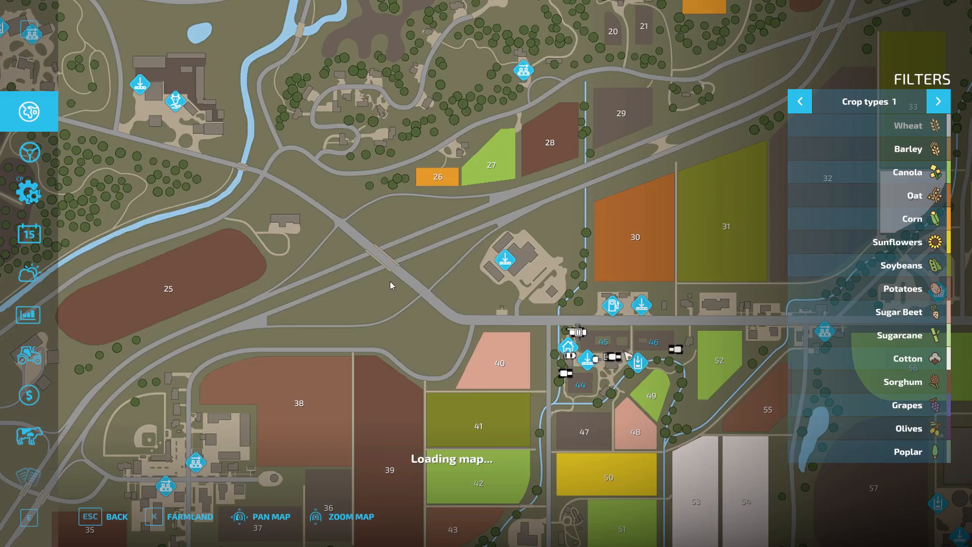
{"action": "scroll", "coordinate": [14, 274], "scroll_direction": "down", "scroll_amount": 3}
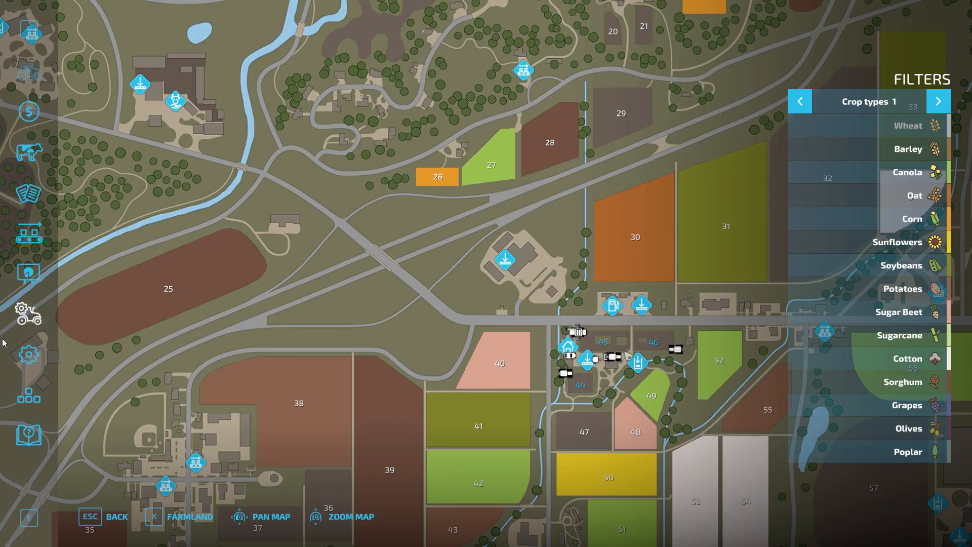
{"action": "left_click", "coordinate": [24, 436]}
{"action": "left_click", "coordinate": [215, 516]}
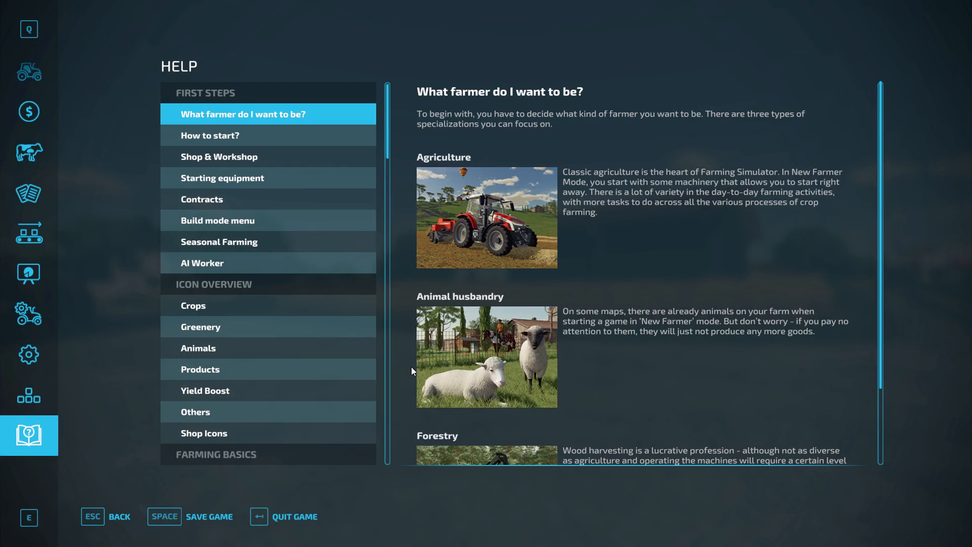
{"action": "left_click", "coordinate": [260, 519]}
{"action": "key", "text": "Return"}
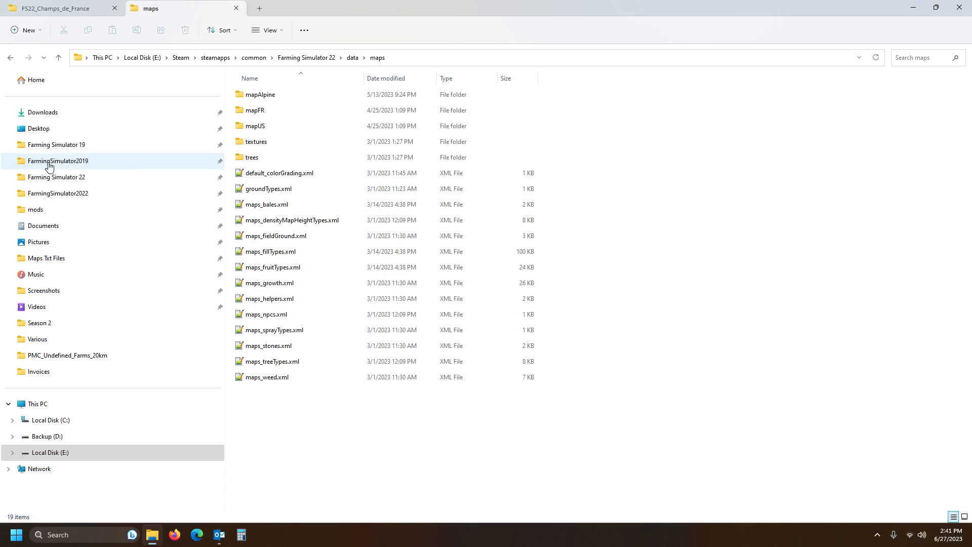
In File Explorer, open the savegame2 folder inside FarmingSimulator2022.
{"action": "left_click", "coordinate": [30, 193]}
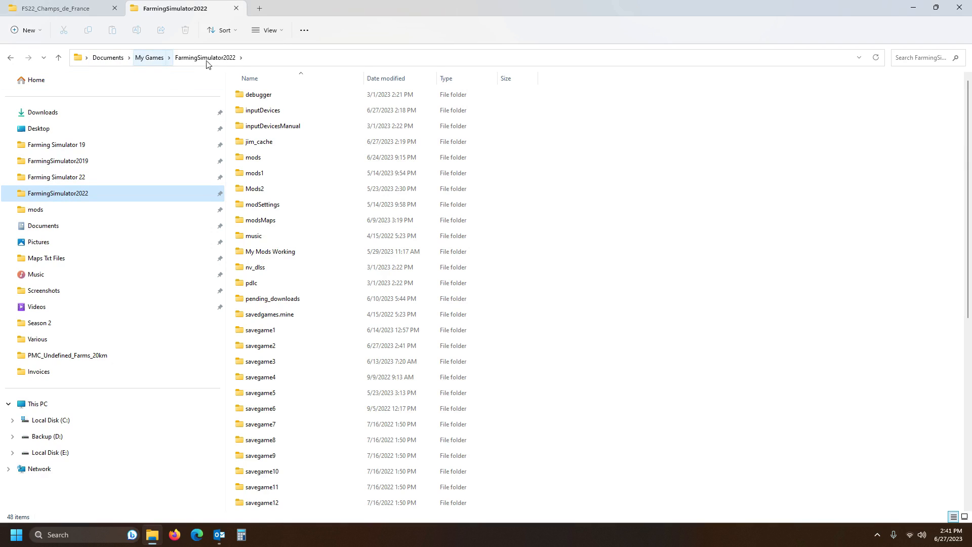
{"action": "scroll", "coordinate": [360, 177], "scroll_direction": "down", "scroll_amount": 3}
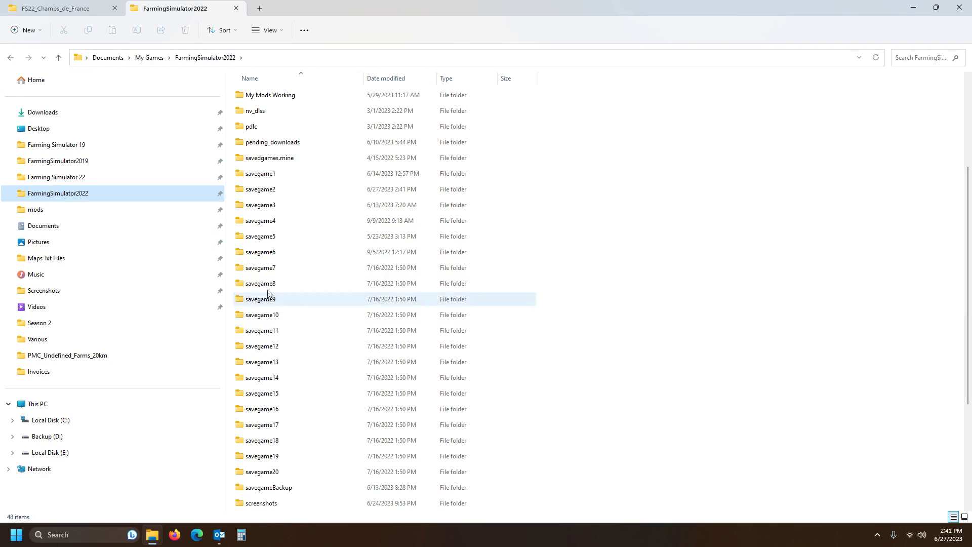
{"action": "left_click", "coordinate": [263, 193]}
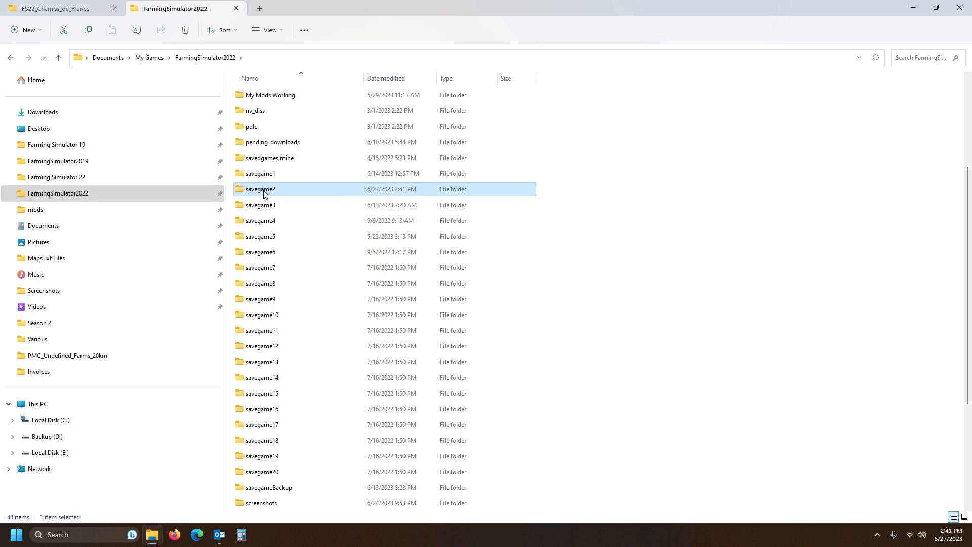
{"action": "double_click", "coordinate": [263, 192]}
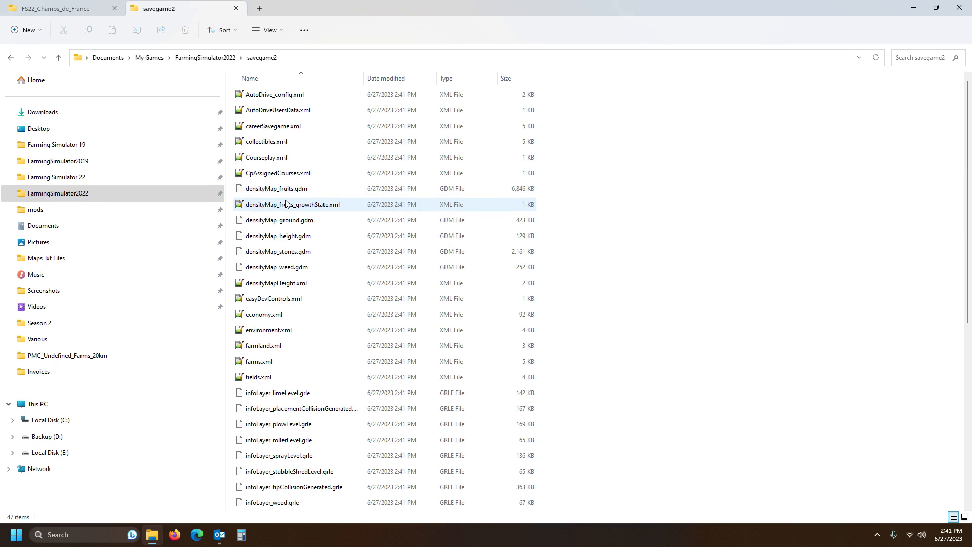
Open placeables.xml in Notepad++ at its last entries, declining the offered update.
{"action": "scroll", "coordinate": [291, 210], "scroll_direction": "down", "scroll_amount": 6}
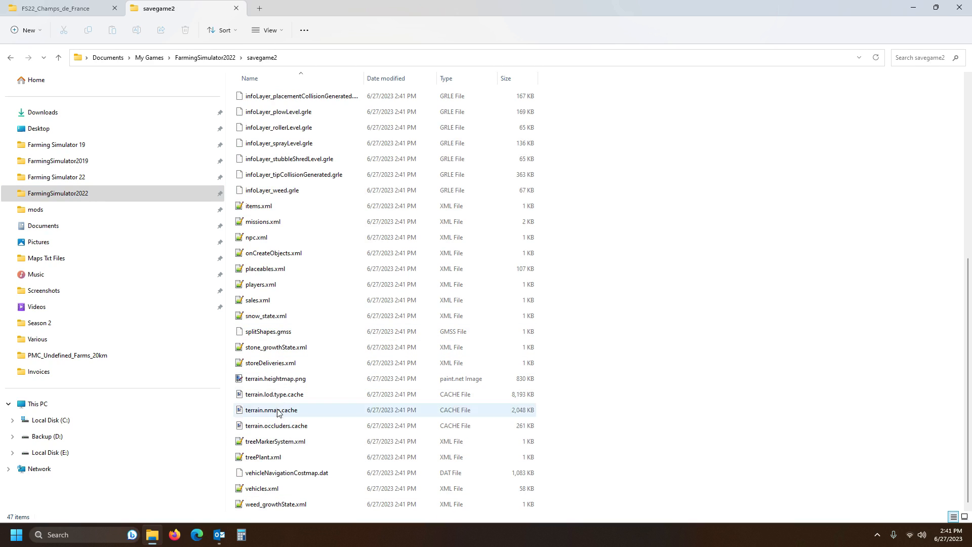
{"action": "left_click", "coordinate": [275, 268]}
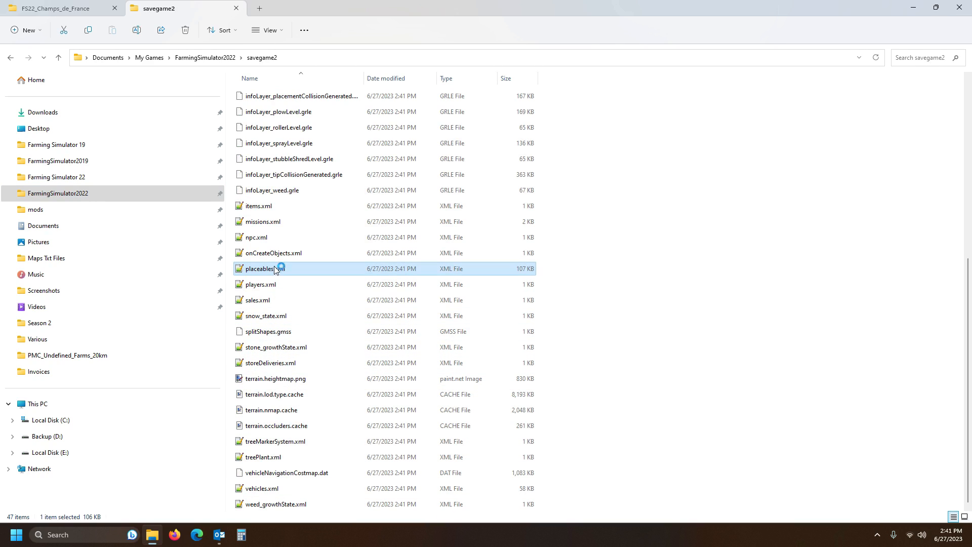
{"action": "key", "text": "Return"}
{"action": "left_click_drag", "start_coordinate": [966, 68], "coordinate": [958, 473]}
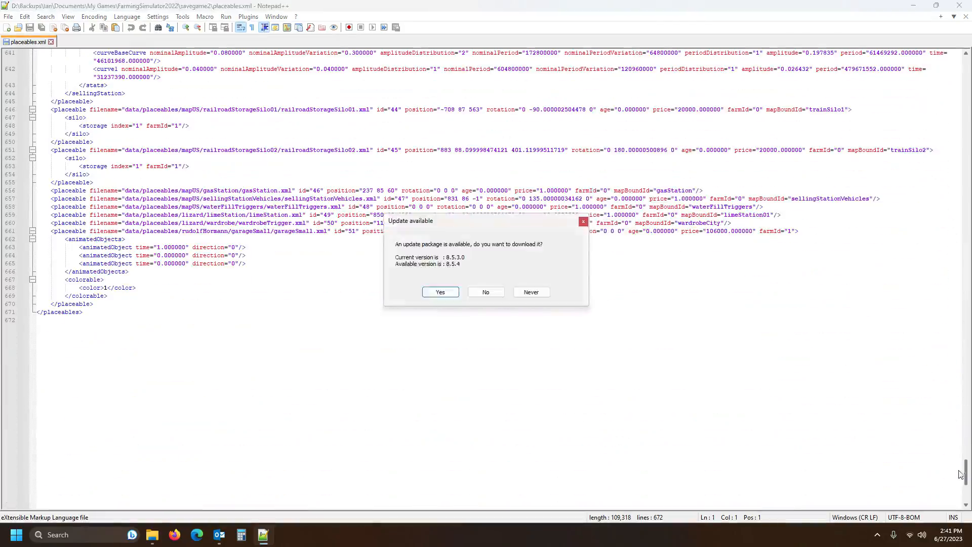
{"action": "left_click", "coordinate": [486, 292]}
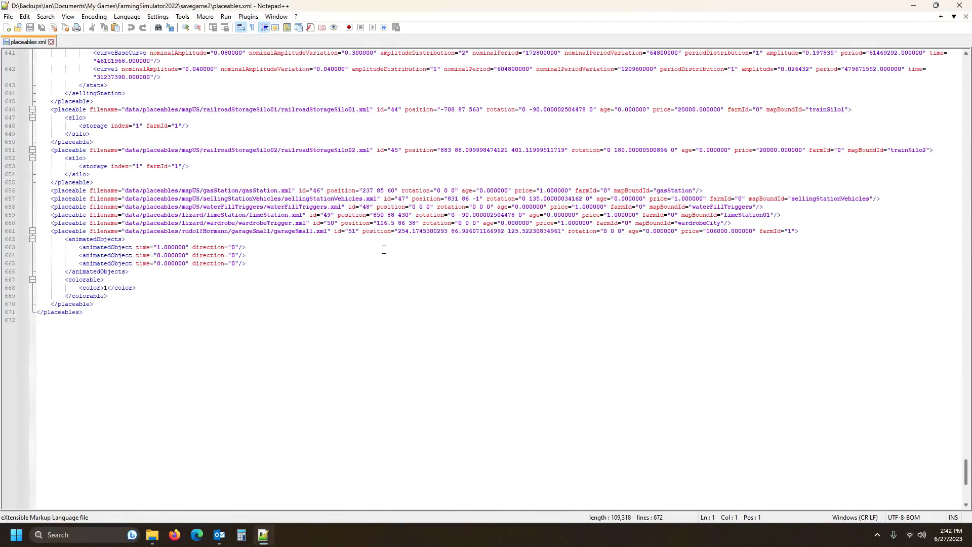
Copy the complete garageSmall placeable block on lines 661 to 670, from its opening to its closing tag.
{"action": "left_click", "coordinate": [65, 232]}
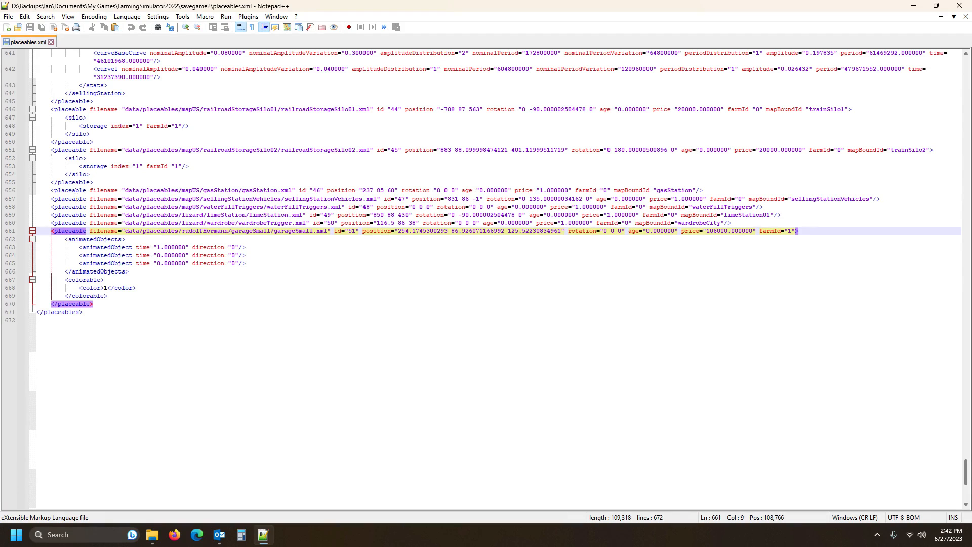
{"action": "left_click", "coordinate": [62, 232]}
{"action": "left_click_drag", "start_coordinate": [7, 234], "coordinate": [11, 306]}
{"action": "key", "text": "ctrl+c"}
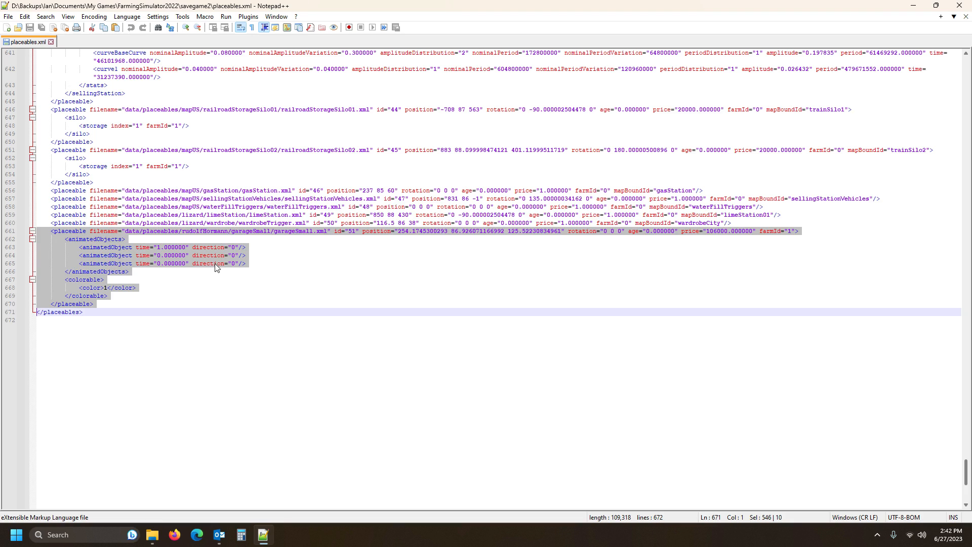
Switch to File Explorer and go up from the FS22_Champs_de_France folder to the mods folder.
{"action": "left_click", "coordinate": [154, 539]}
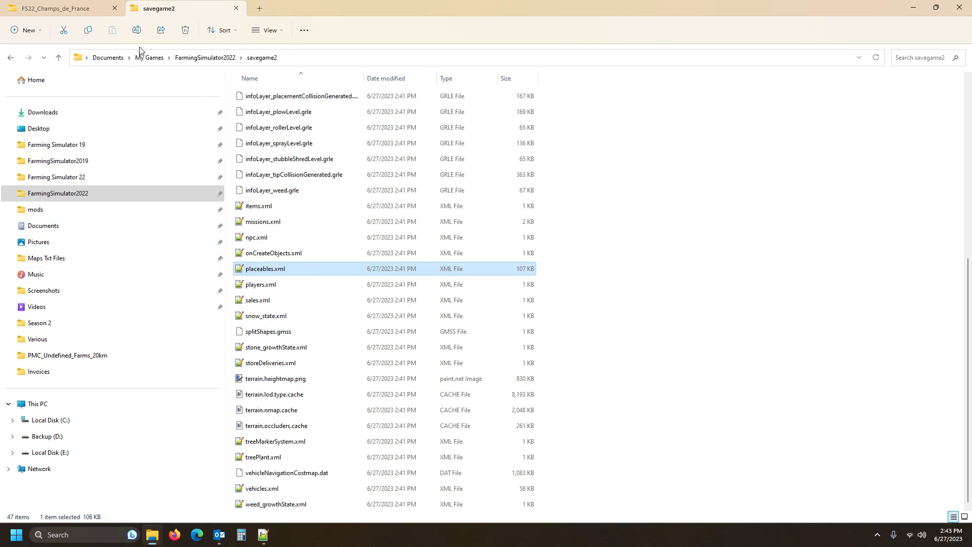
{"action": "left_click", "coordinate": [71, 9]}
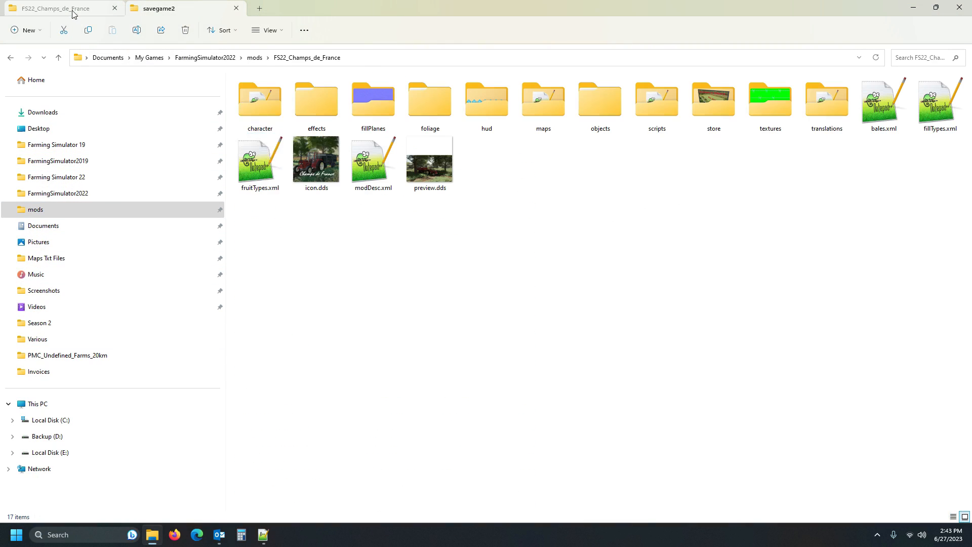
{"action": "left_click", "coordinate": [254, 59]}
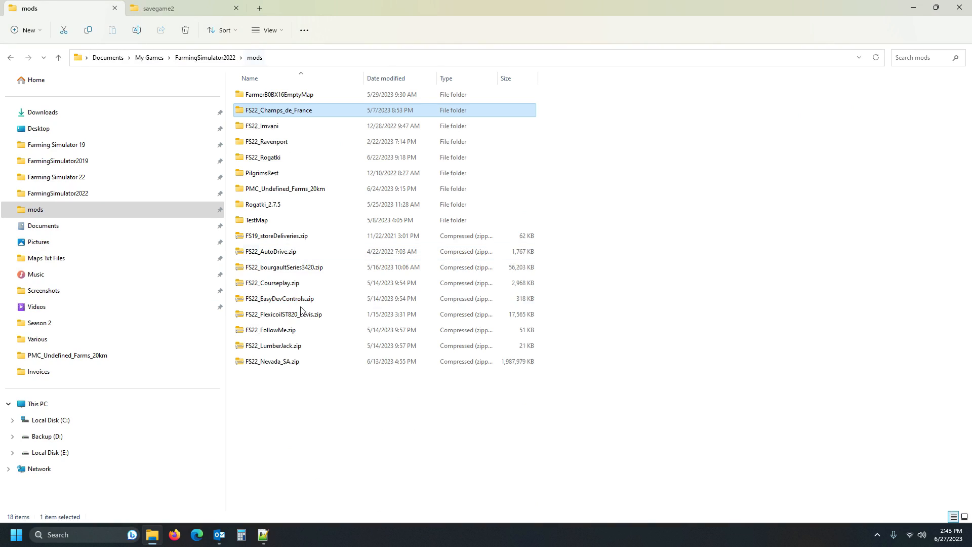
Open placeables.xml from the TestMap mod's maps/mapAlpine folder in Notepad++.
{"action": "double_click", "coordinate": [285, 223]}
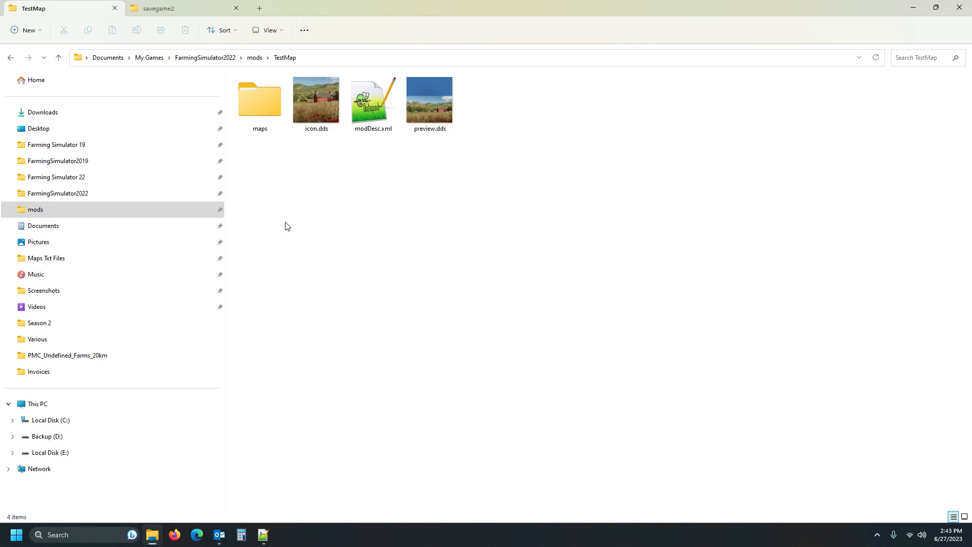
{"action": "double_click", "coordinate": [265, 112]}
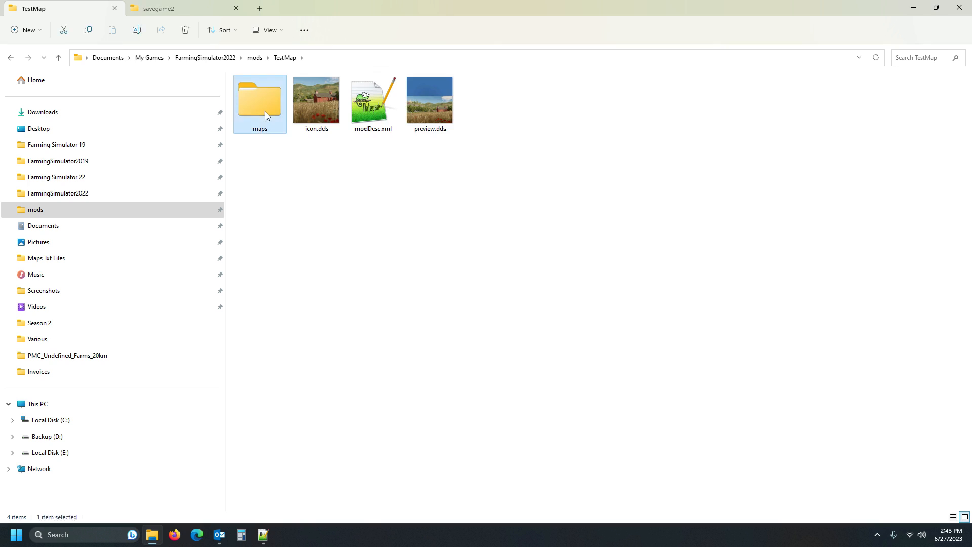
{"action": "double_click", "coordinate": [269, 98]}
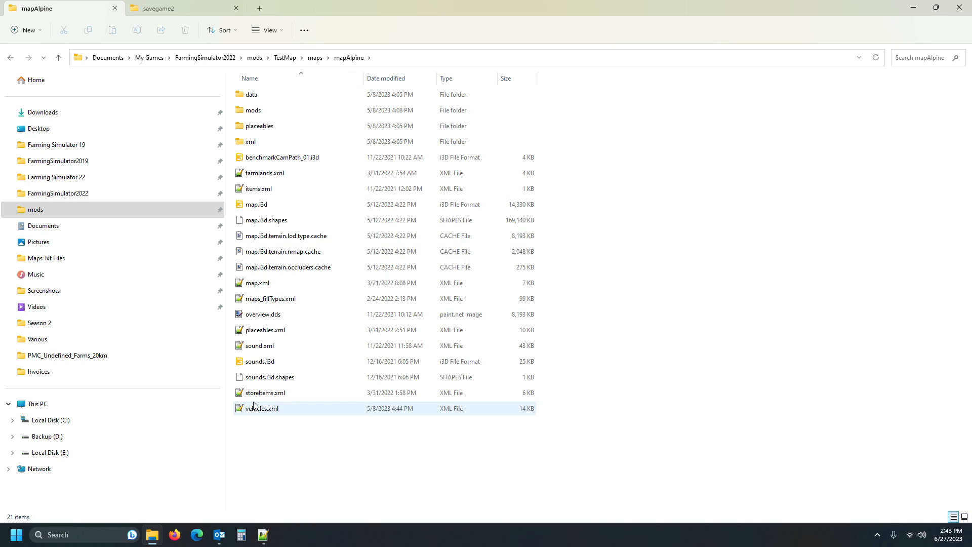
{"action": "double_click", "coordinate": [264, 330]}
Paste the copied garageSmall placeable block at line 103, below the grapeSingleton entry and before the closing placeables tag.
{"action": "scroll", "coordinate": [612, 269], "scroll_direction": "down", "scroll_amount": 20}
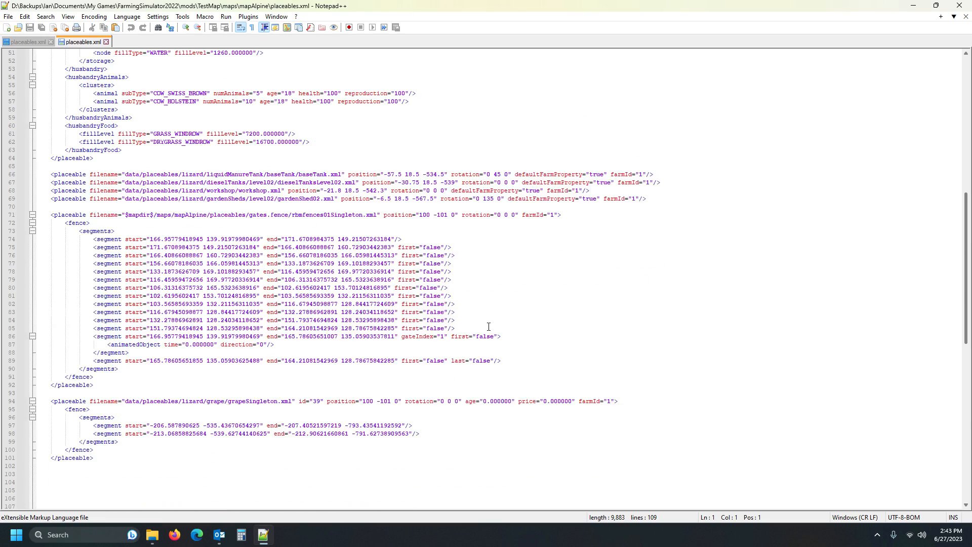
{"action": "left_click", "coordinate": [48, 232]}
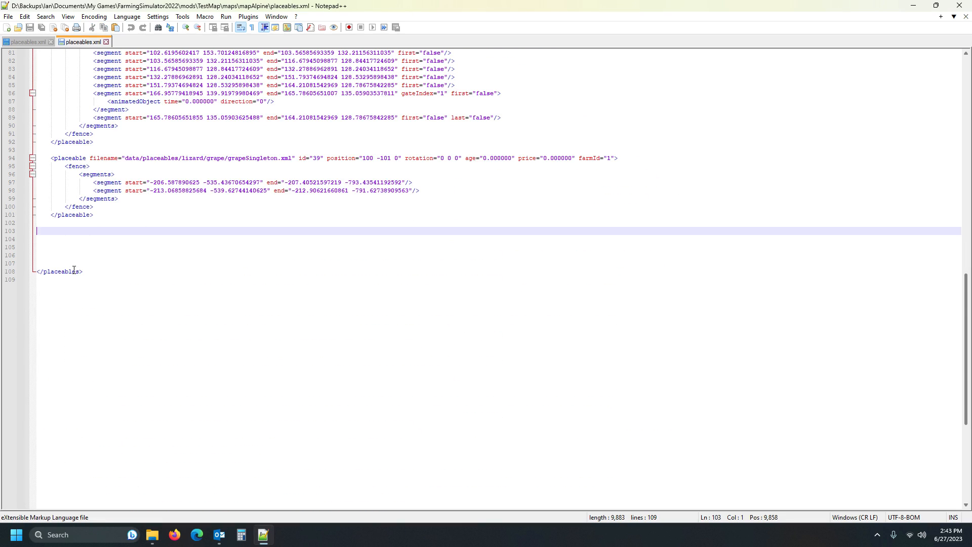
{"action": "key", "text": "ctrl+v"}
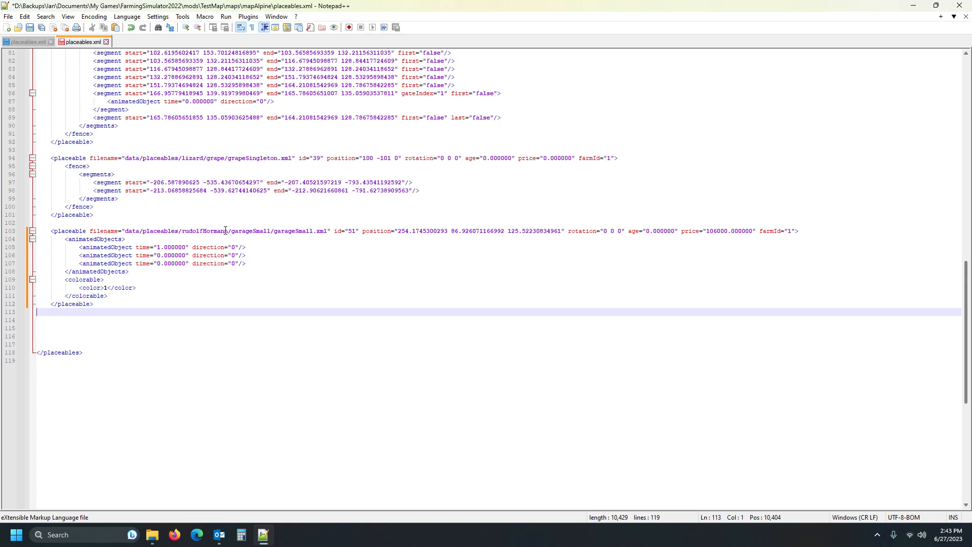
Switch to File Explorer and open the game installation's data/placeables/rudolfHormann/garageSmall folder in place of savegame2.
{"action": "left_click", "coordinate": [151, 535]}
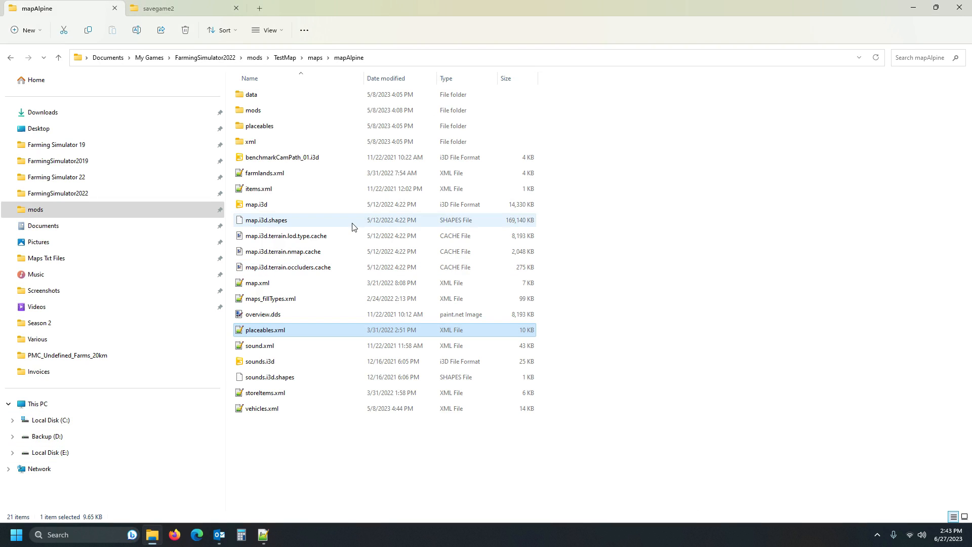
{"action": "left_click", "coordinate": [182, 8]}
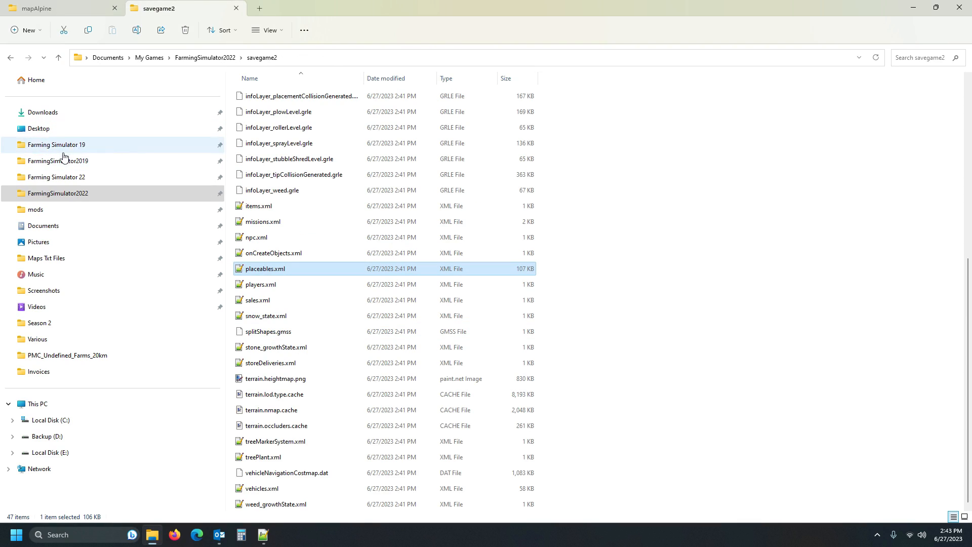
{"action": "left_click", "coordinate": [57, 177]}
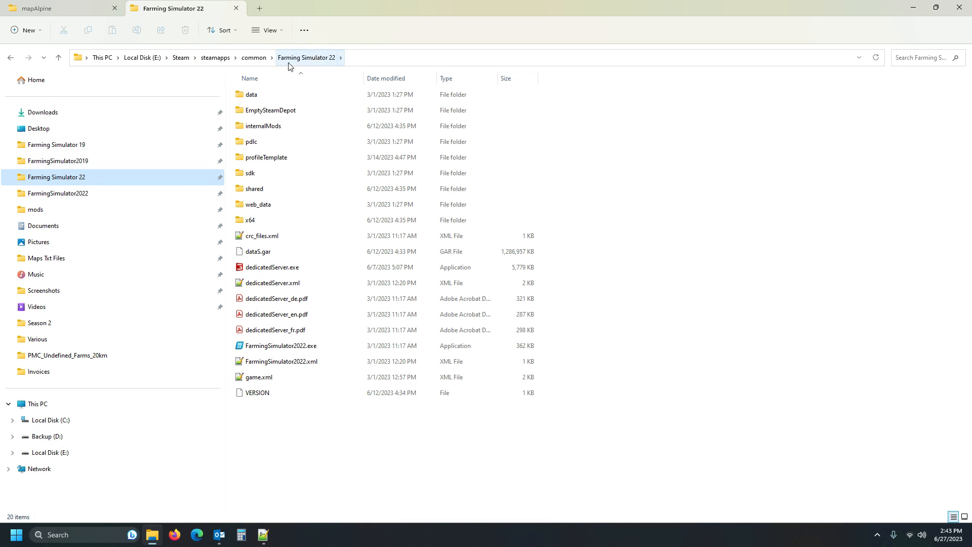
{"action": "double_click", "coordinate": [250, 95]}
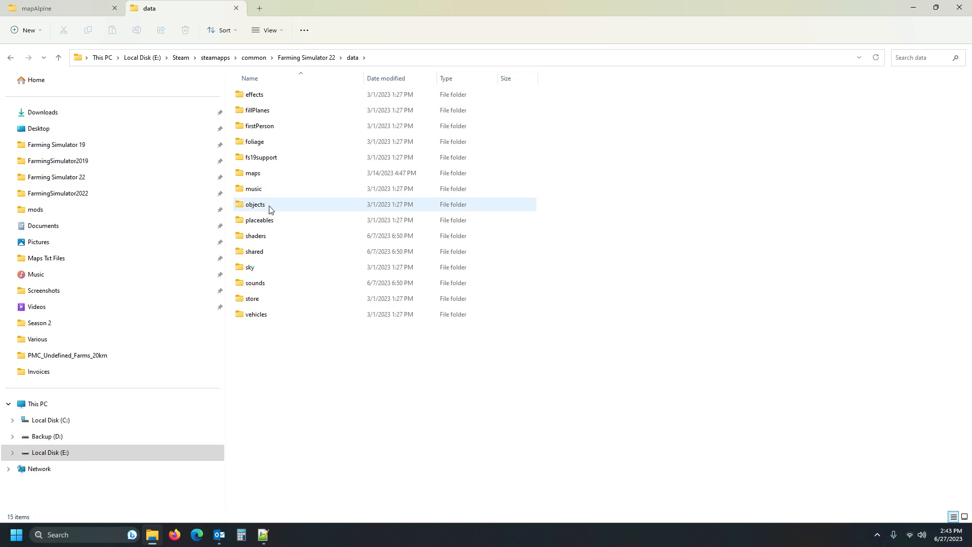
{"action": "double_click", "coordinate": [271, 221]}
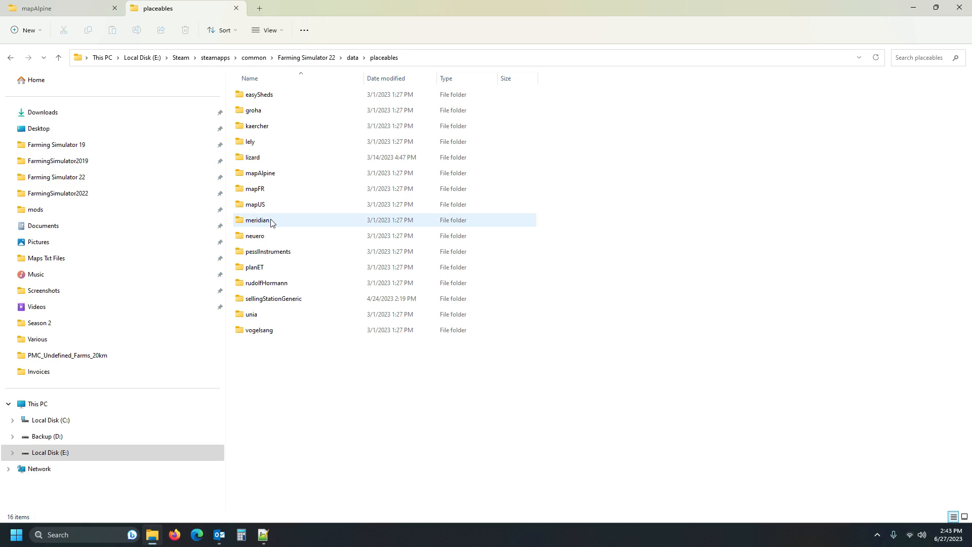
{"action": "double_click", "coordinate": [281, 286]}
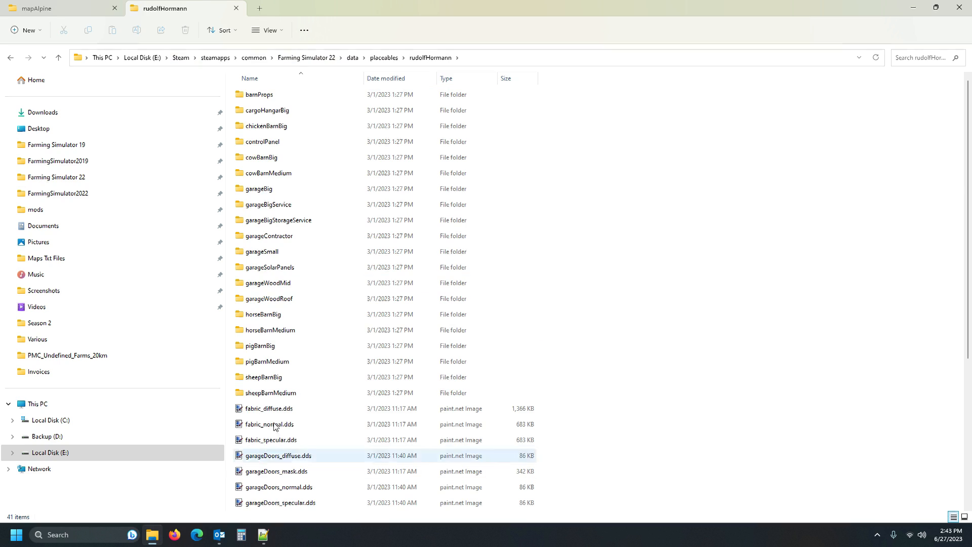
{"action": "double_click", "coordinate": [281, 253]}
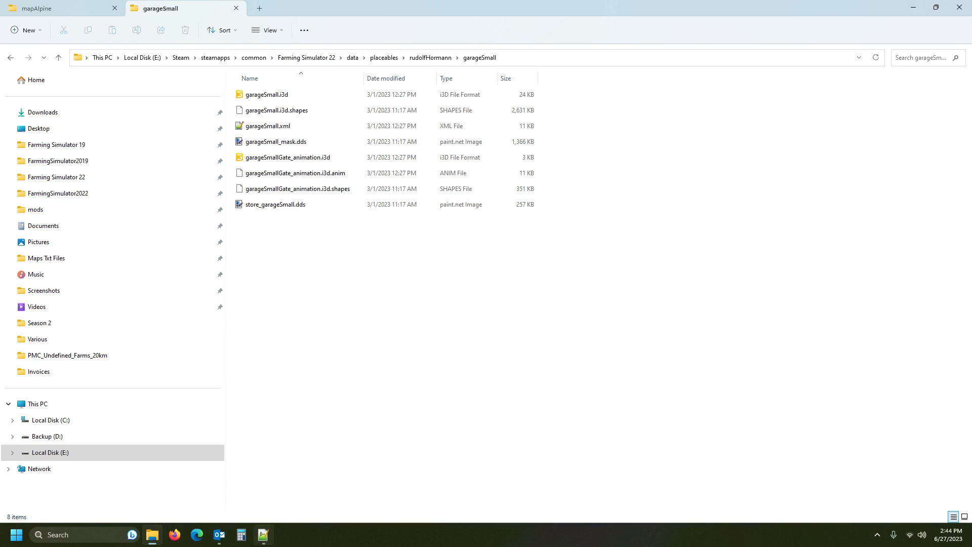
Check the pasted entry's filename path in Notepad++ and, back in File Explorer, copy garageSmall.i3d, garageSmall.i3d.shapes and garageSmall.xml.
{"action": "left_click", "coordinate": [263, 534]}
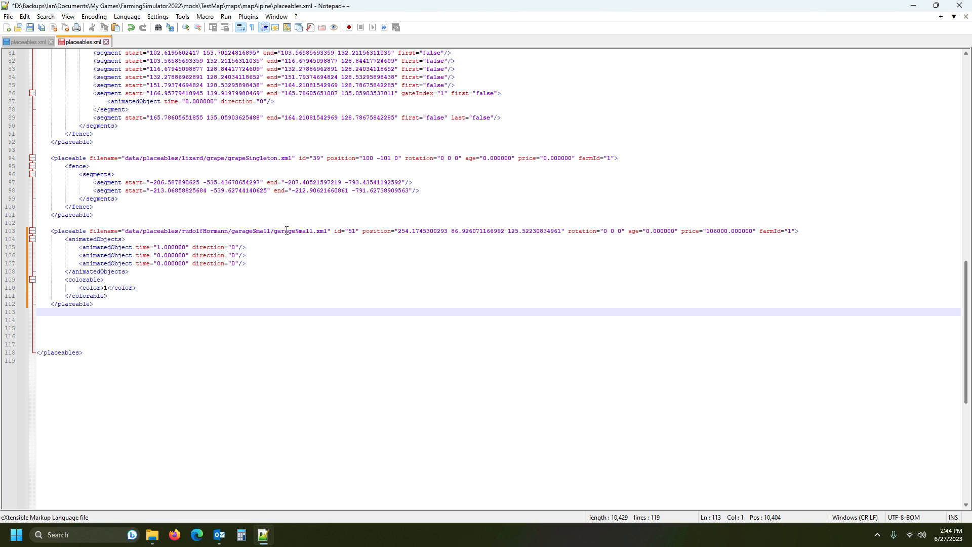
{"action": "mouse_move", "coordinate": [151, 534]}
{"action": "left_click", "coordinate": [191, 479]}
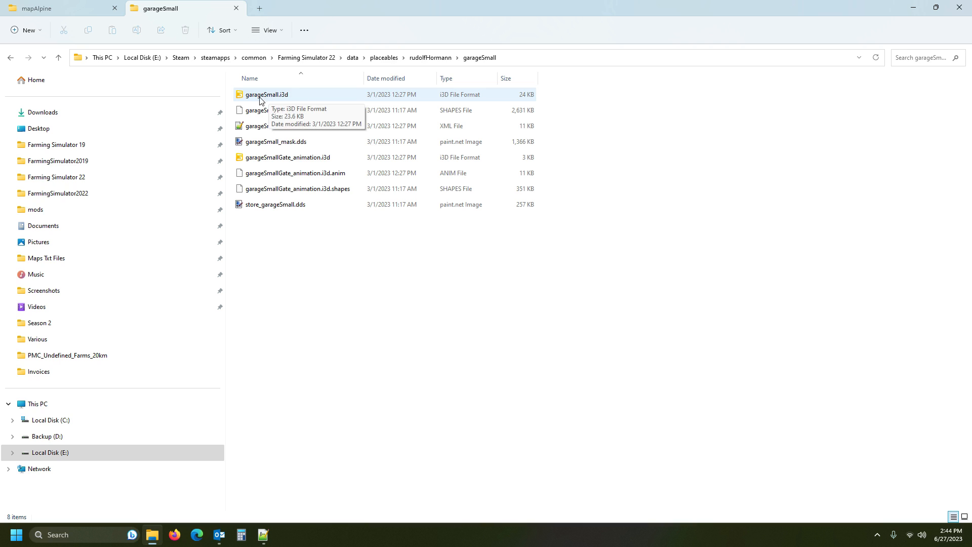
{"action": "left_click", "coordinate": [269, 130]}
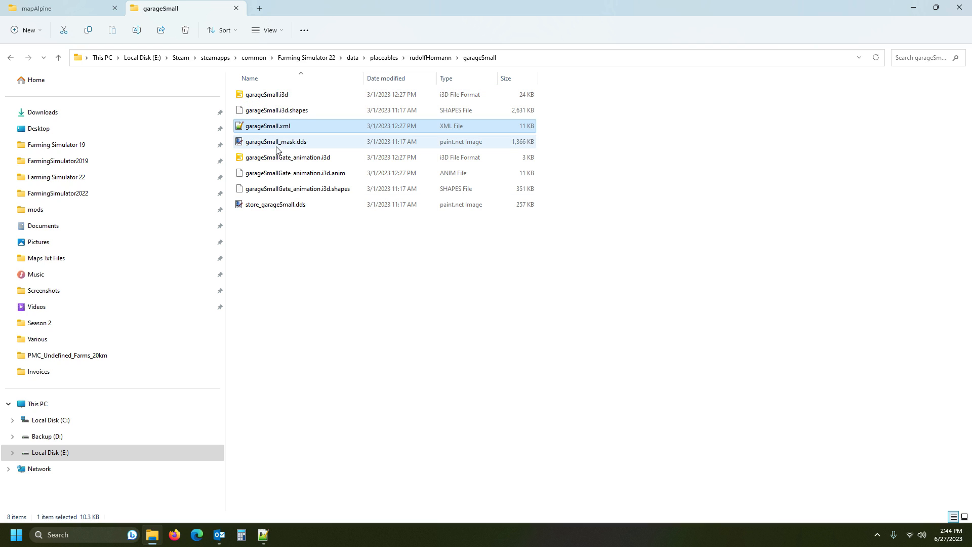
{"action": "left_click", "coordinate": [258, 98], "text": "shift"}
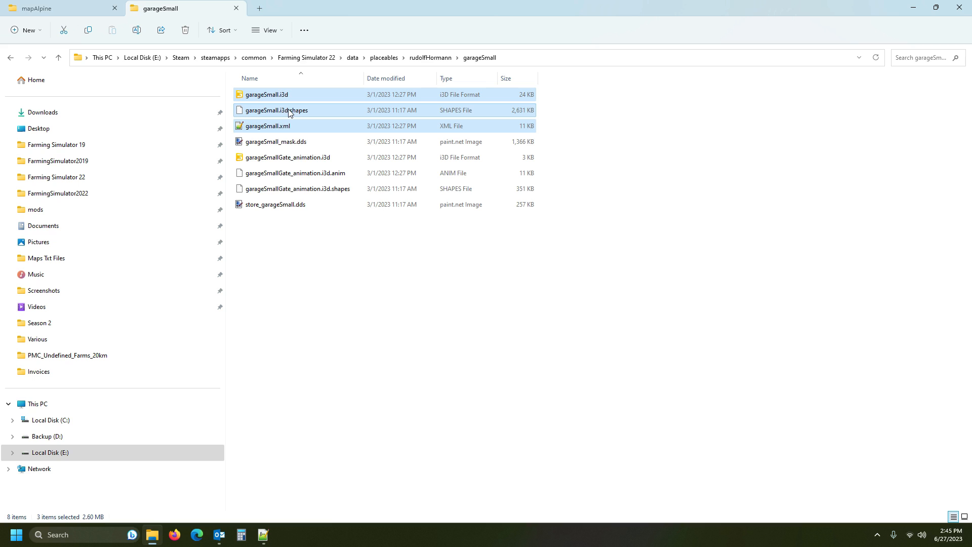
Create a folder named light in the placeables folder of TestMap's mapAlpine.
{"action": "left_click", "coordinate": [54, 12]}
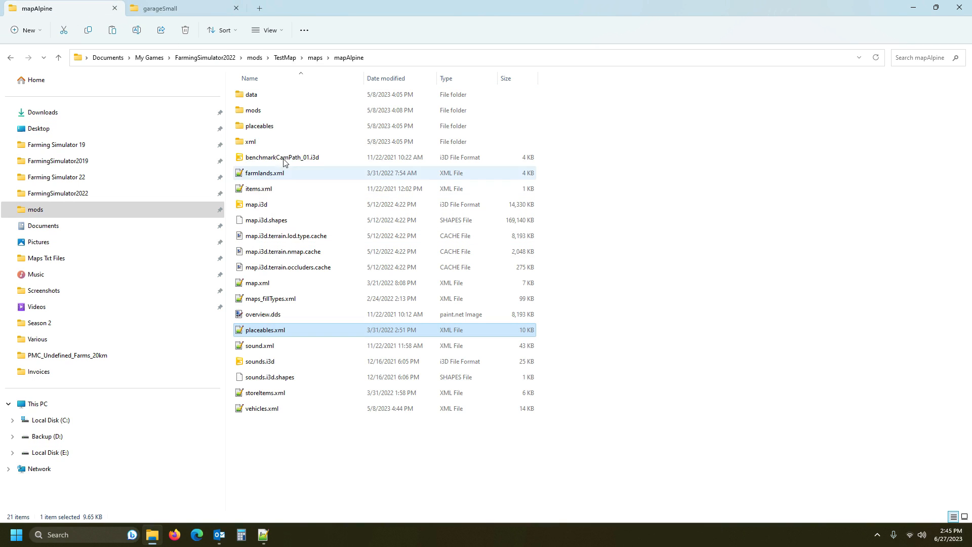
{"action": "double_click", "coordinate": [280, 127]}
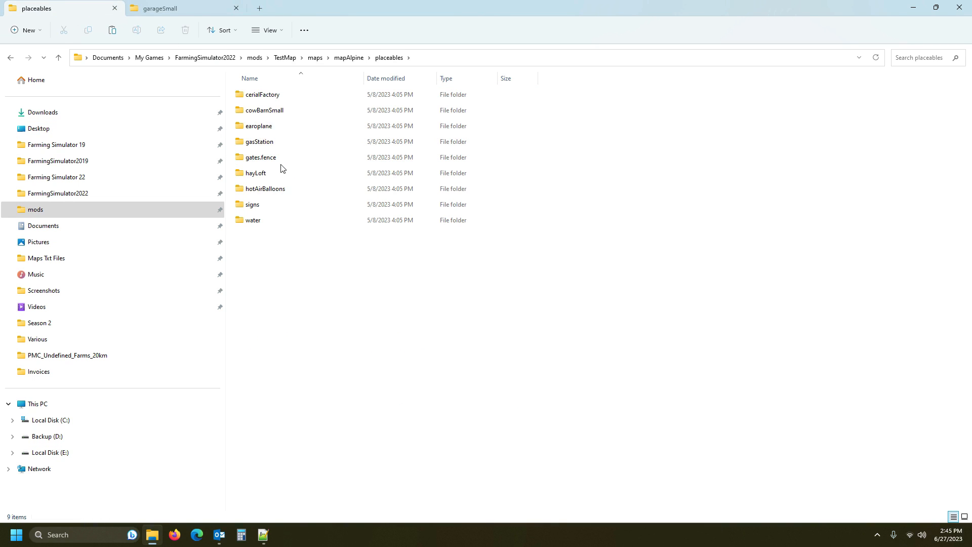
{"action": "right_click", "coordinate": [284, 258]}
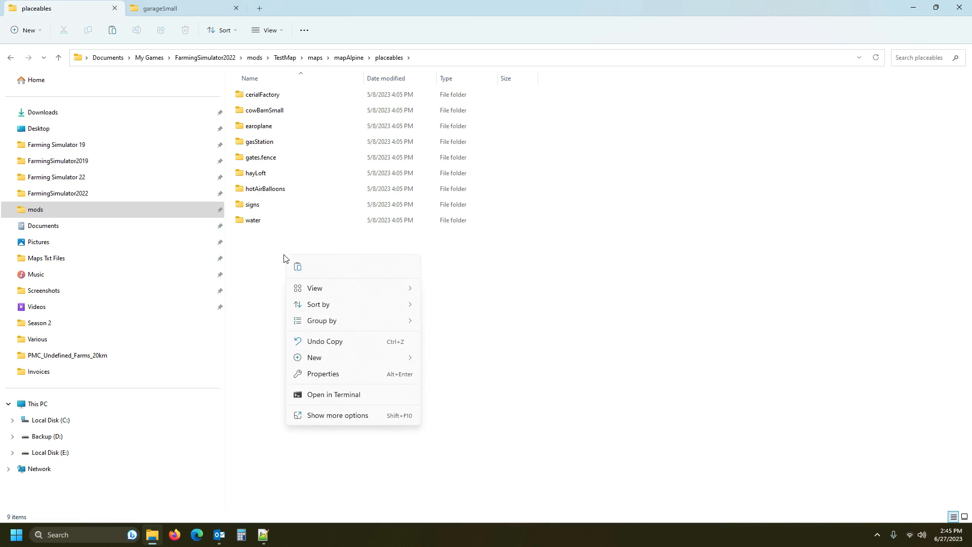
{"action": "mouse_move", "coordinate": [307, 359]}
{"action": "left_click", "coordinate": [469, 363]}
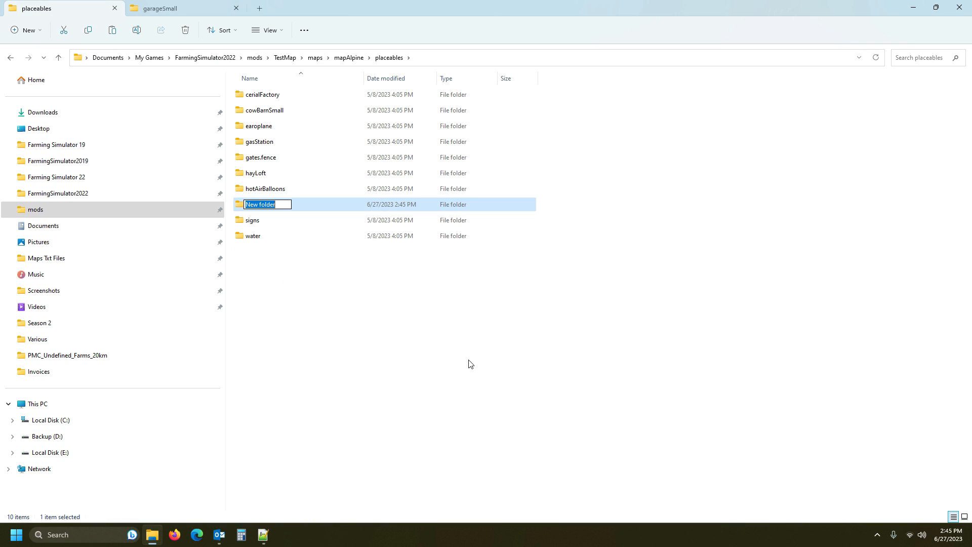
{"action": "type", "text": "light"}
{"action": "key", "text": "Return"}
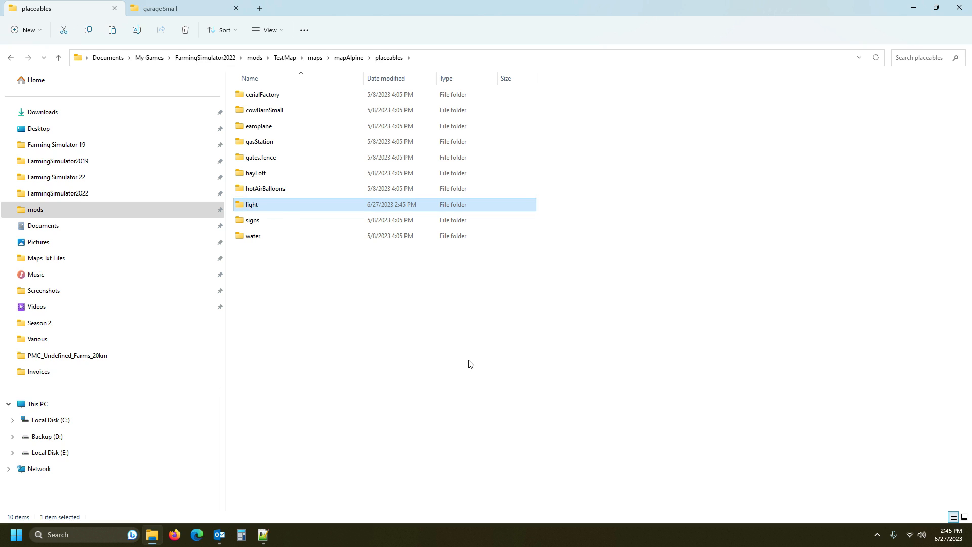
Paste the three garageSmall files into the light folder and open its garageSmall.i3d in GIANTS Editor 9.0.4.
{"action": "double_click", "coordinate": [268, 208]}
{"action": "right_click", "coordinate": [348, 171]}
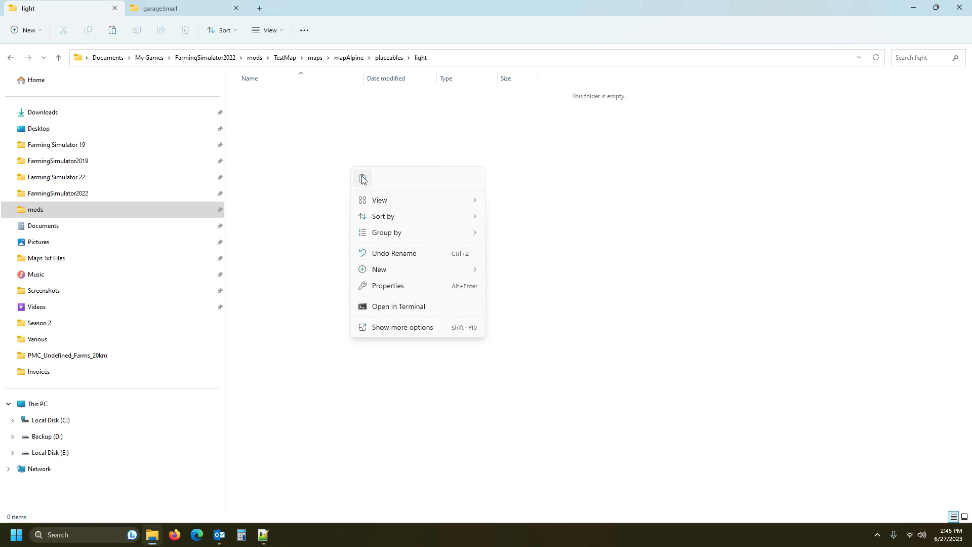
{"action": "left_click", "coordinate": [362, 179]}
{"action": "left_click", "coordinate": [373, 200]}
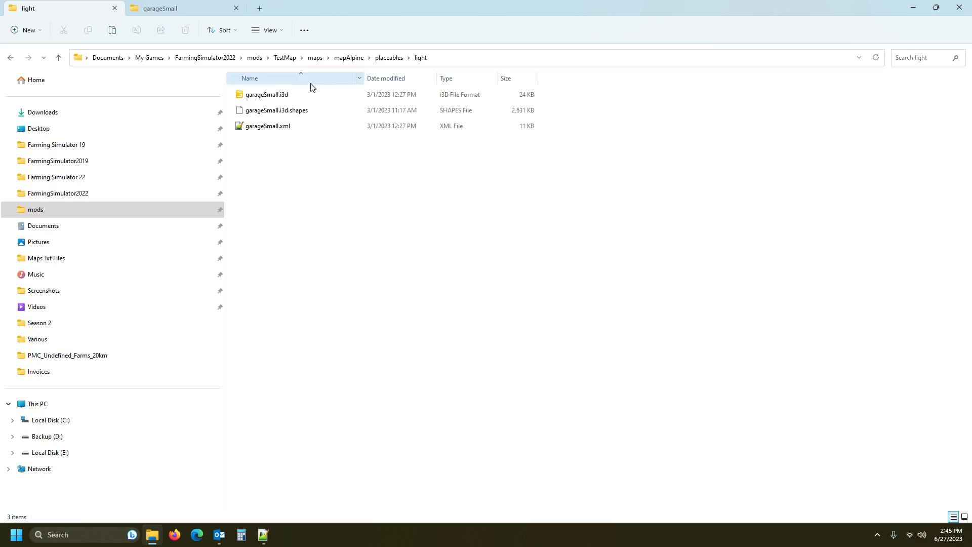
{"action": "double_click", "coordinate": [266, 97]}
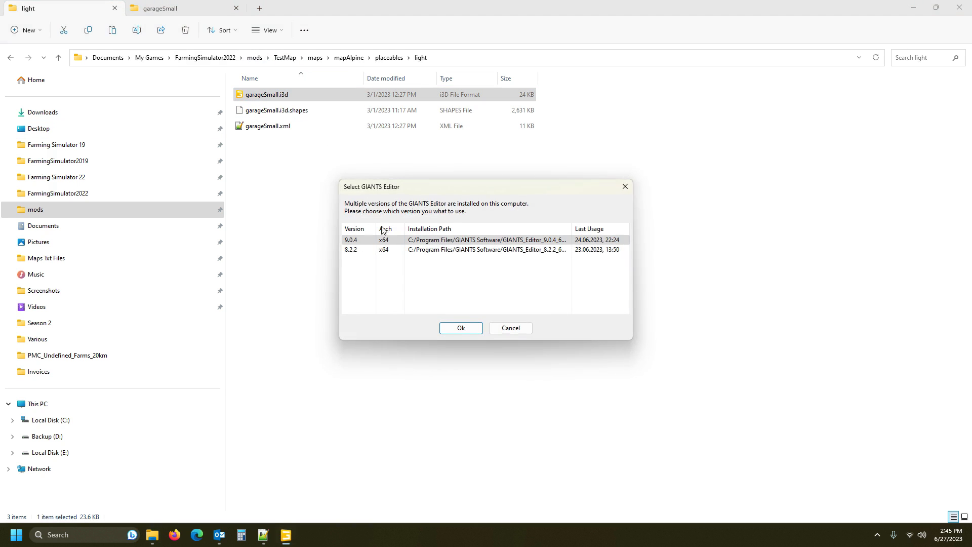
{"action": "left_click", "coordinate": [451, 328]}
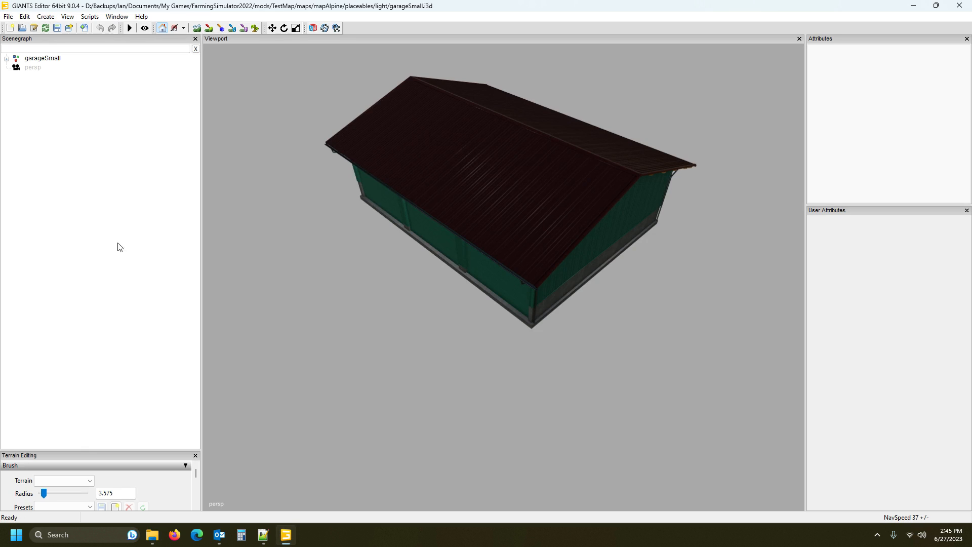
Show the console enlarged, review its log from start to end for loading errors, and close it again.
{"action": "left_click", "coordinate": [117, 17]}
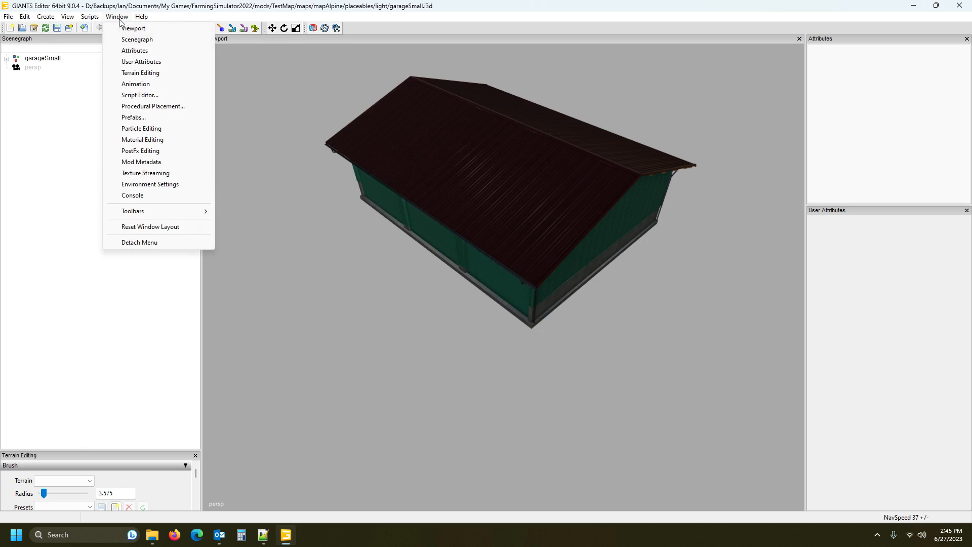
{"action": "left_click", "coordinate": [133, 195]}
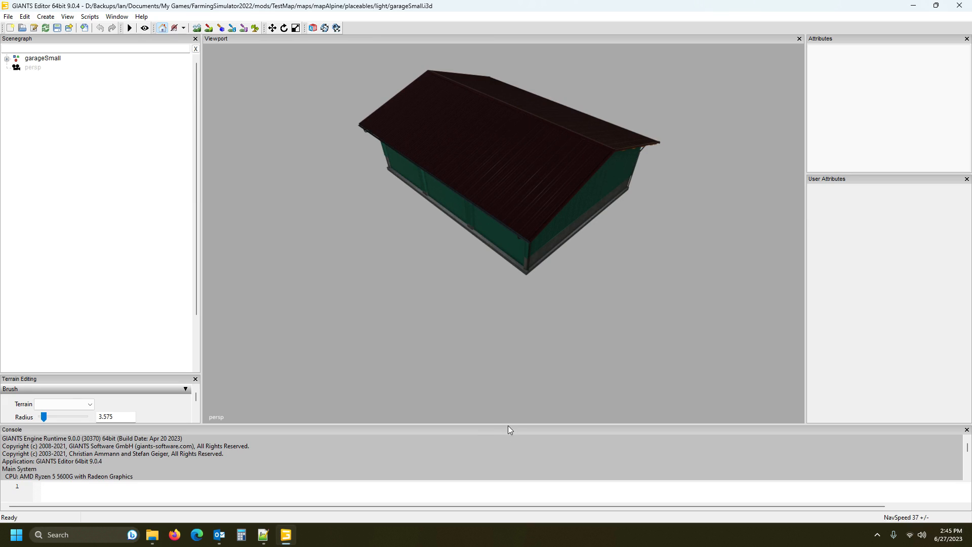
{"action": "left_click_drag", "start_coordinate": [508, 425], "coordinate": [478, 197]}
{"action": "scroll", "coordinate": [76, 380], "scroll_direction": "down", "scroll_amount": 10}
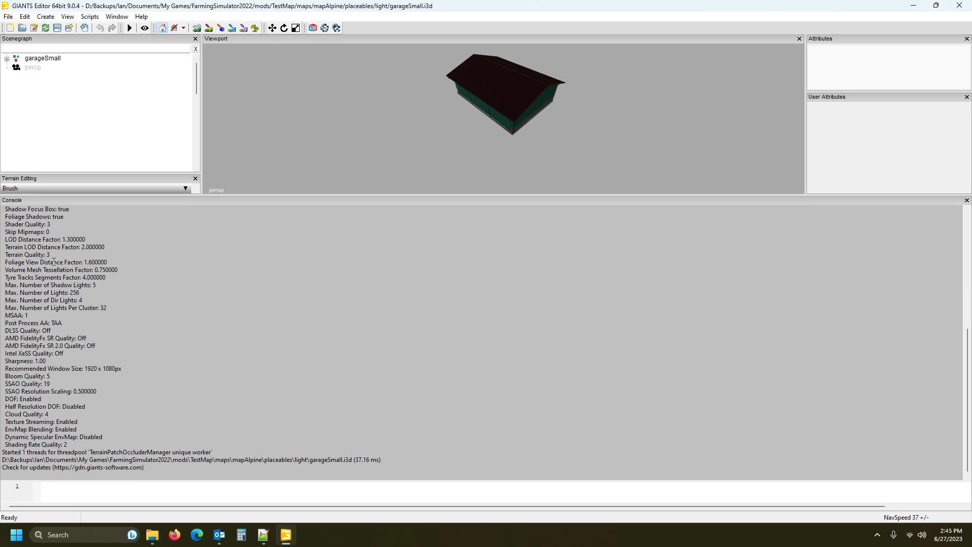
{"action": "scroll", "coordinate": [76, 309], "scroll_direction": "up", "scroll_amount": 10}
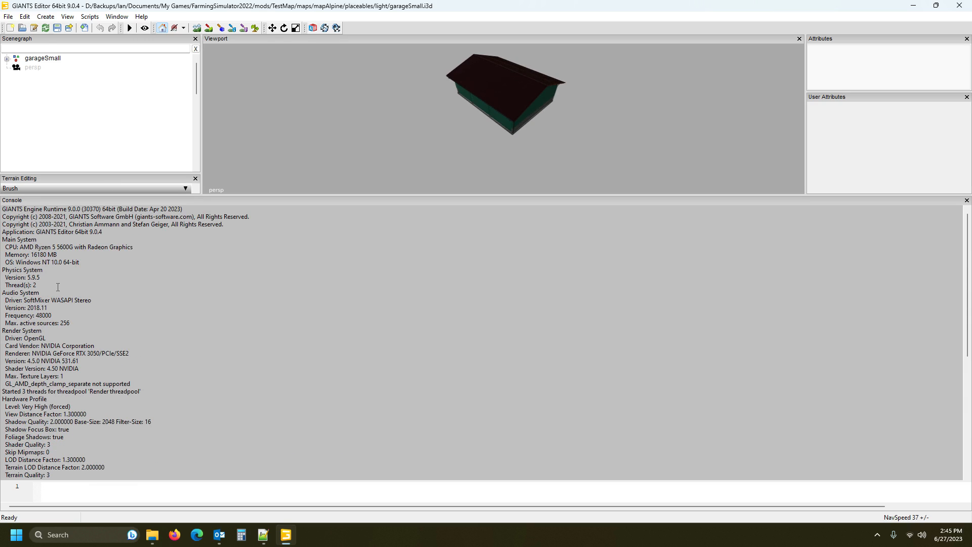
{"action": "scroll", "coordinate": [57, 287], "scroll_direction": "down", "scroll_amount": 10}
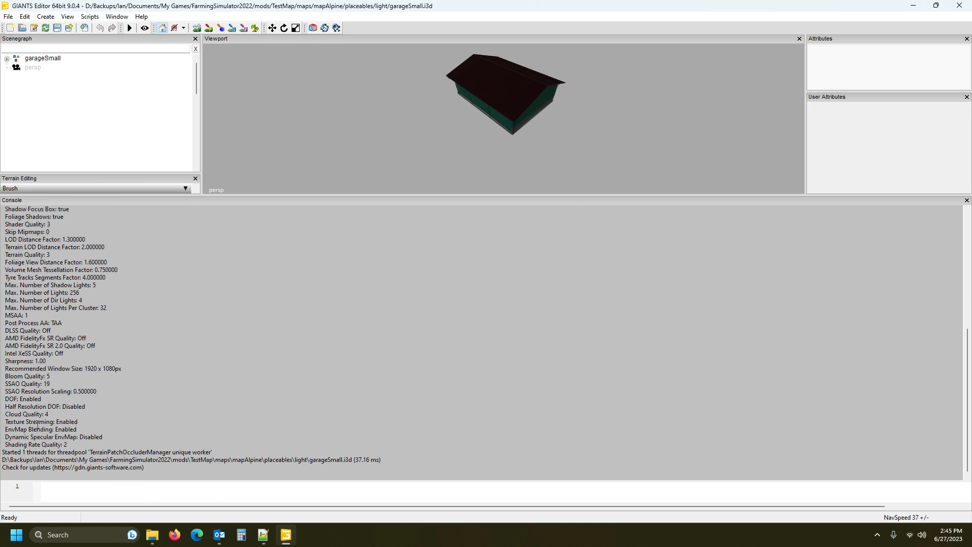
{"action": "left_click", "coordinate": [966, 200]}
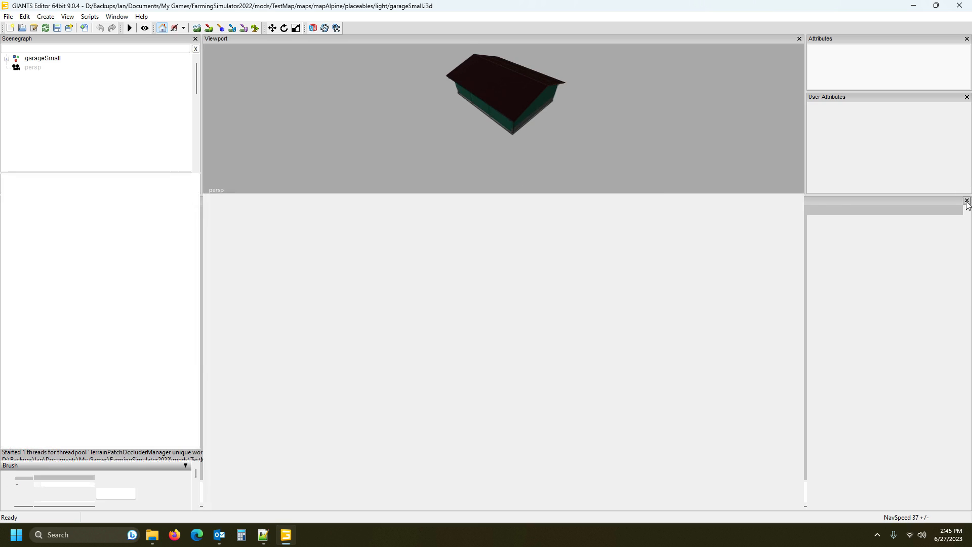
Expand the garageSmall node in the scenegraph and select its doors group.
{"action": "left_click_drag", "start_coordinate": [487, 284], "coordinate": [462, 280], "text": "alt"}
{"action": "scroll", "coordinate": [687, 236], "scroll_direction": "down", "scroll_amount": 5}
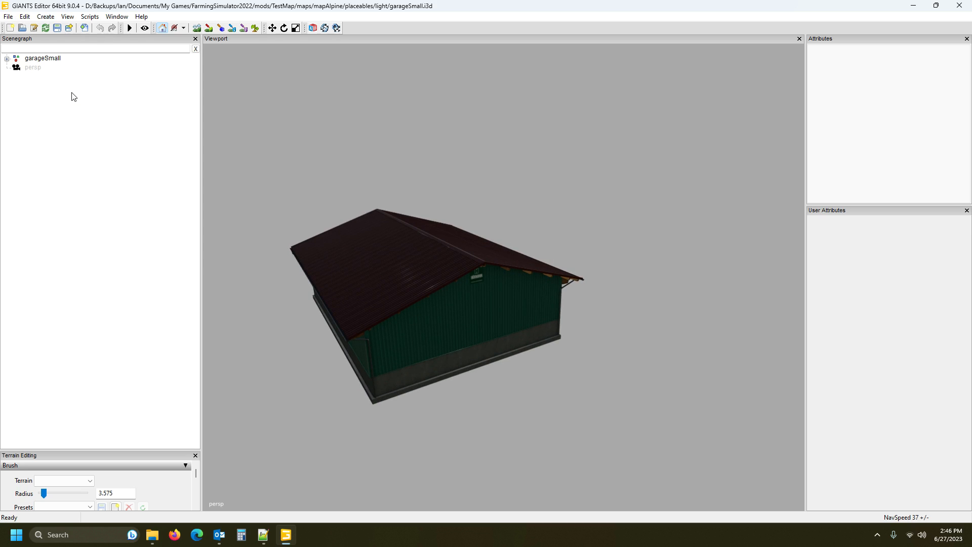
{"action": "left_click", "coordinate": [7, 59]}
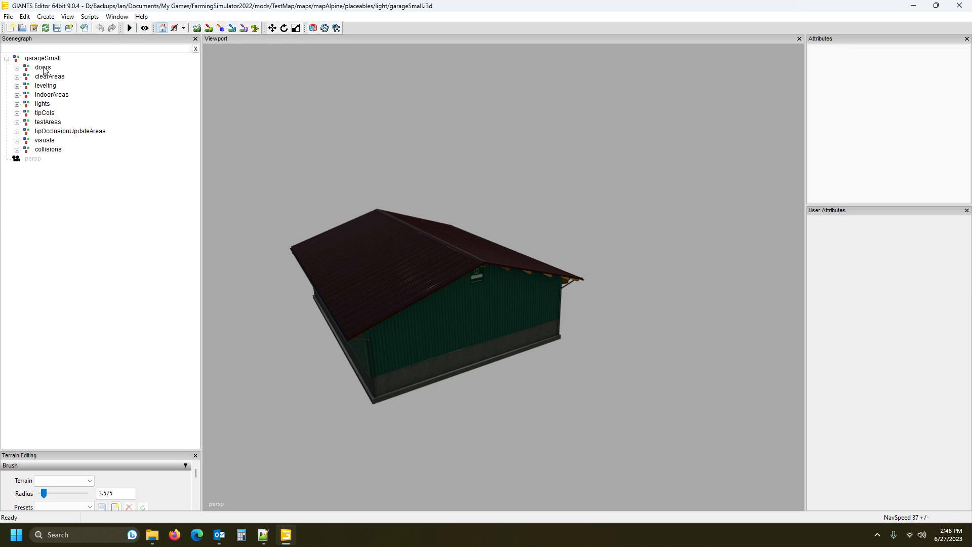
{"action": "left_click", "coordinate": [42, 68]}
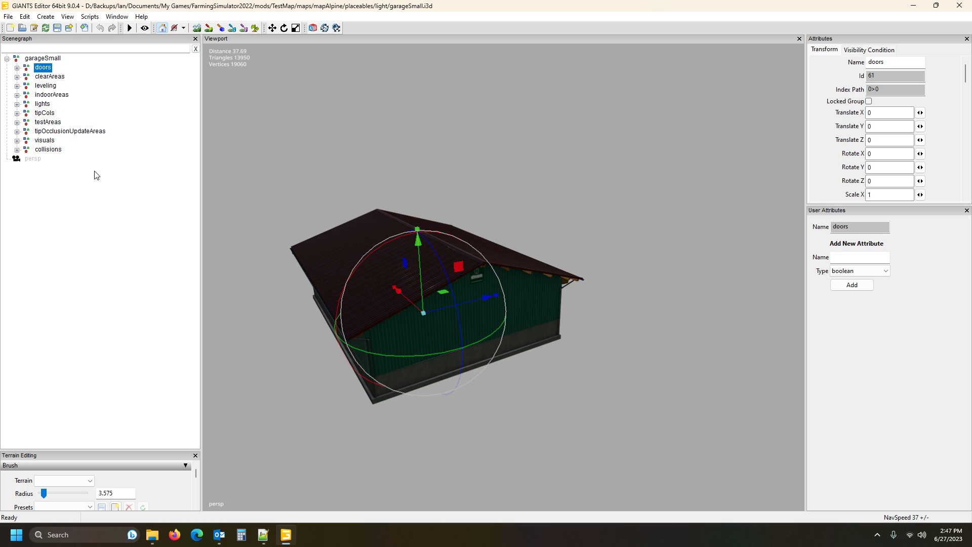
Delete the doors, clearAreas, leveling and indoorAreas groups from the garageSmall node.
{"action": "key", "text": "Delete"}
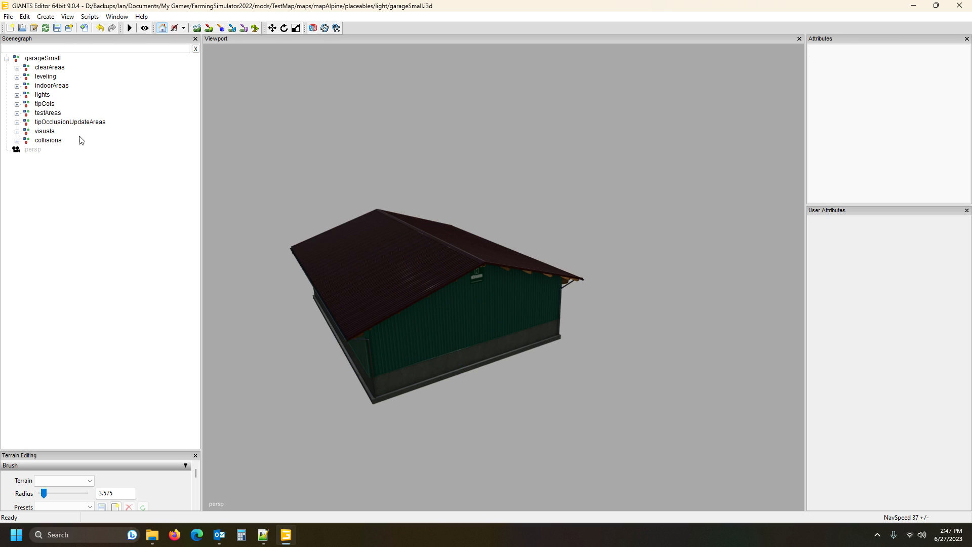
{"action": "left_click", "coordinate": [49, 70]}
{"action": "key", "text": "Delete"}
{"action": "left_click", "coordinate": [49, 69]}
{"action": "key", "text": "Delete"}
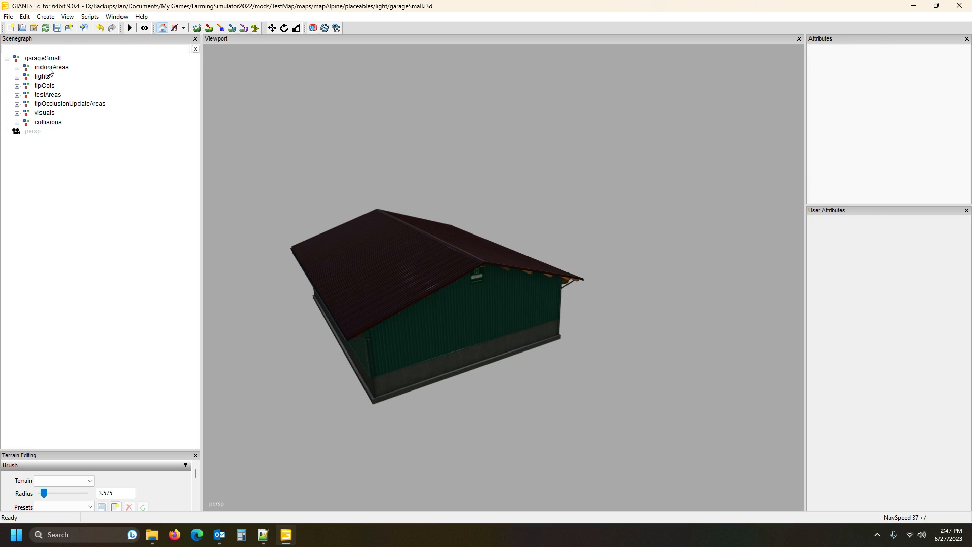
{"action": "left_click", "coordinate": [53, 70]}
{"action": "key", "text": "Delete"}
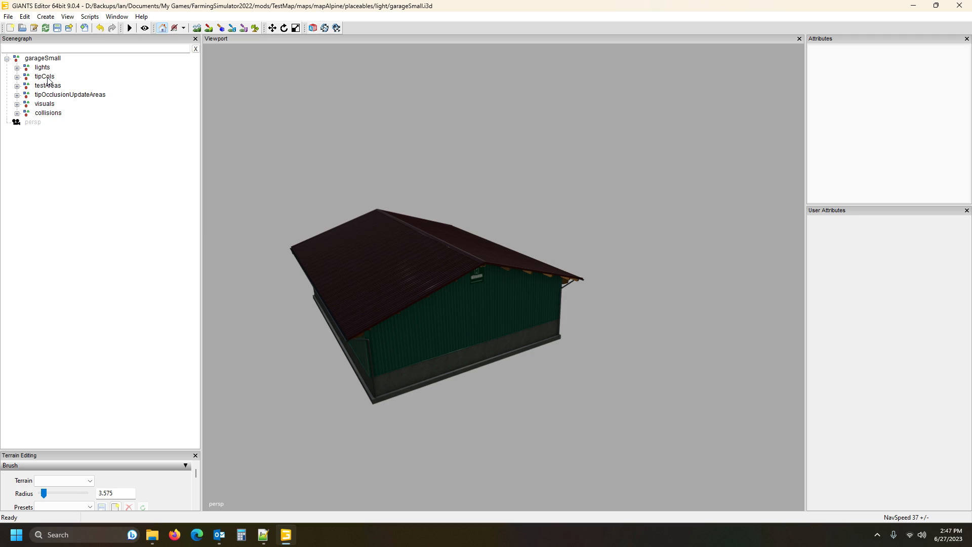
Delete the tipCols, testAreas and tipOcclusionUpdateAreas groups from the garageSmall node.
{"action": "left_click", "coordinate": [48, 78]}
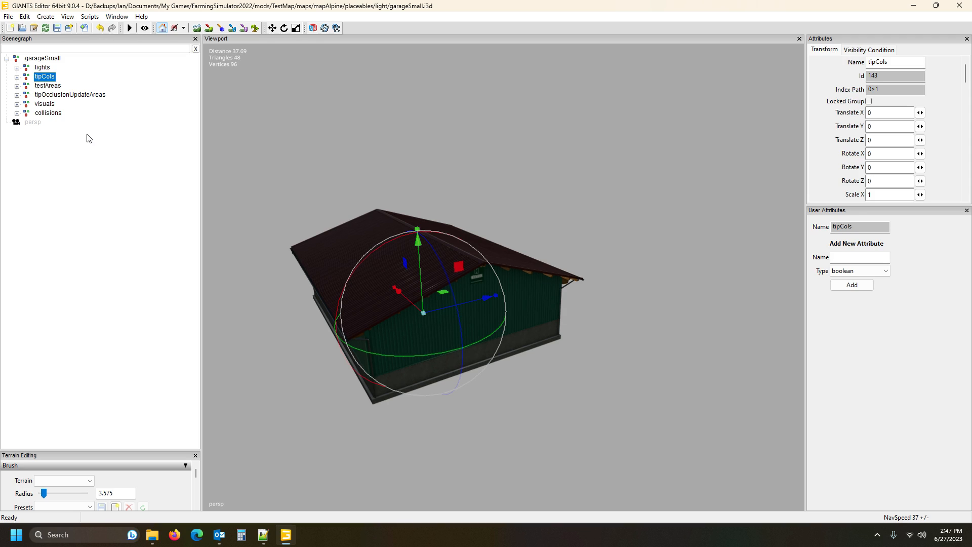
{"action": "key", "text": "Delete"}
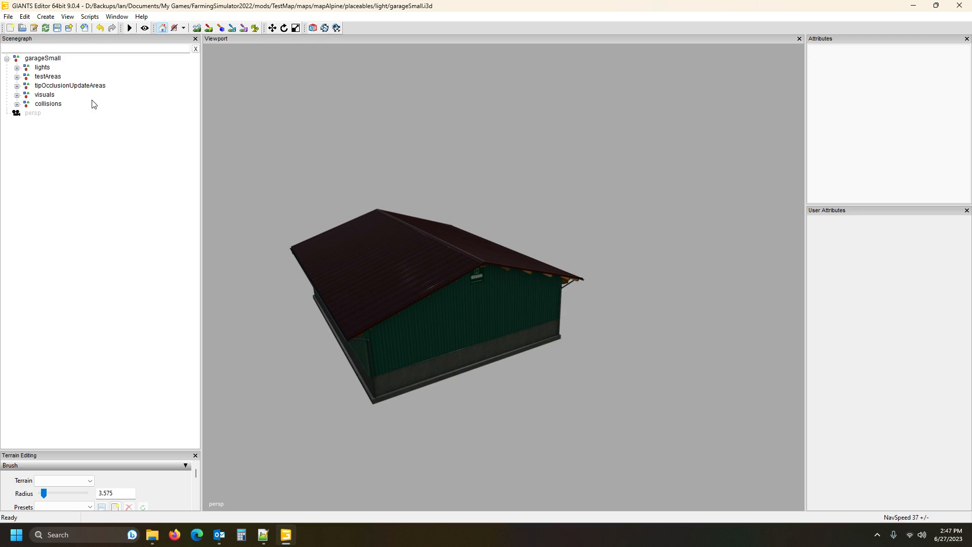
{"action": "left_click", "coordinate": [48, 77]}
{"action": "key", "text": "Delete"}
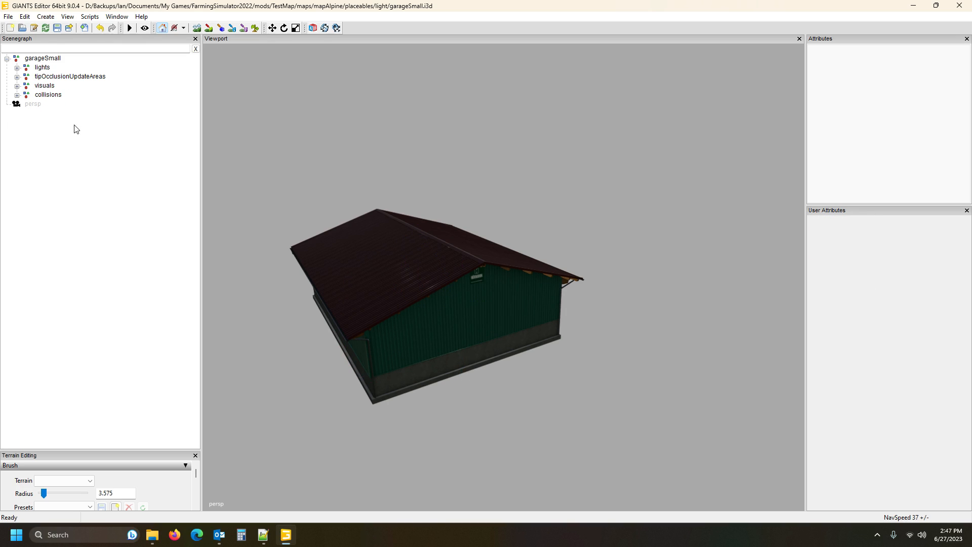
{"action": "left_click", "coordinate": [43, 77]}
{"action": "key", "text": "Delete"}
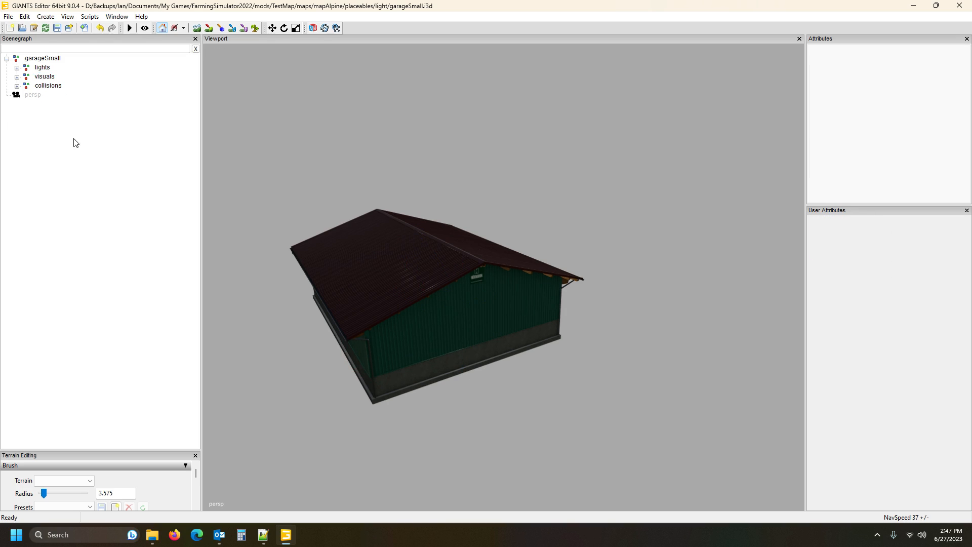
Expand the visuals group and its LOD1 node, then delete visuals and collisions so only lights remains under garageSmall.
{"action": "left_click", "coordinate": [43, 77]}
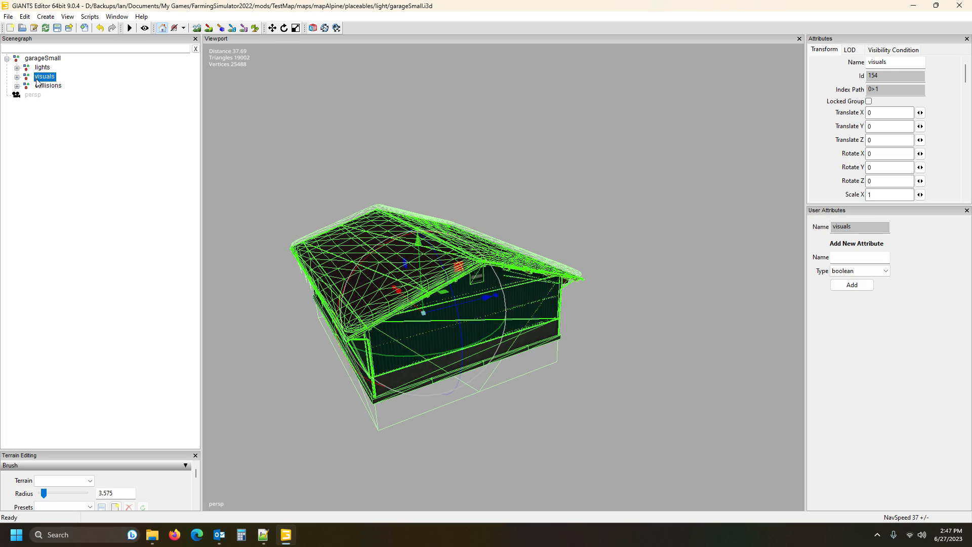
{"action": "left_click", "coordinate": [17, 77]}
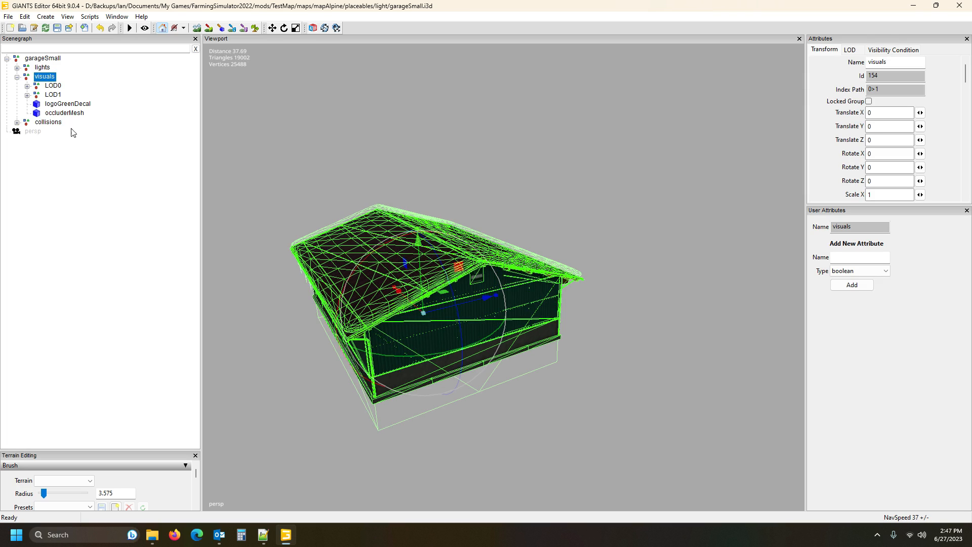
{"action": "left_click", "coordinate": [27, 95]}
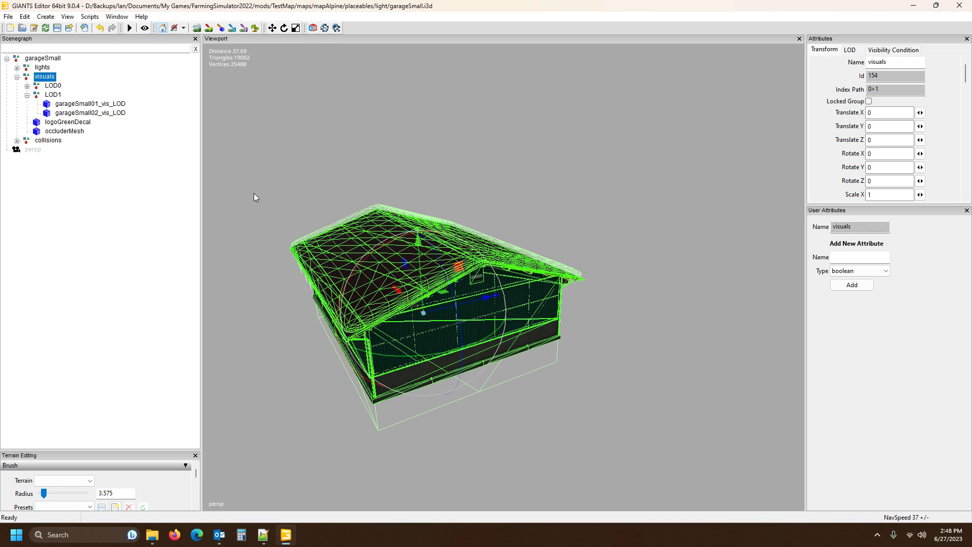
{"action": "key", "text": "Delete"}
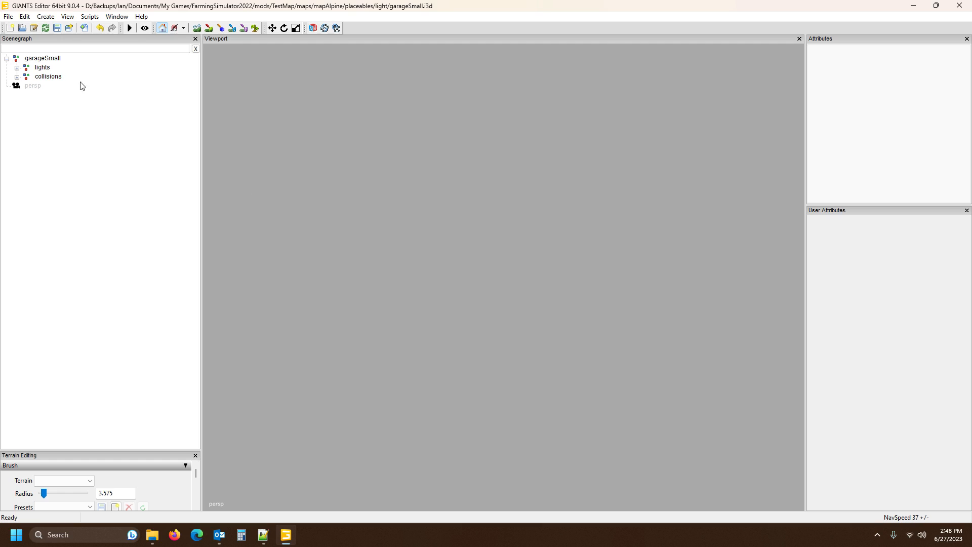
{"action": "left_click", "coordinate": [55, 76]}
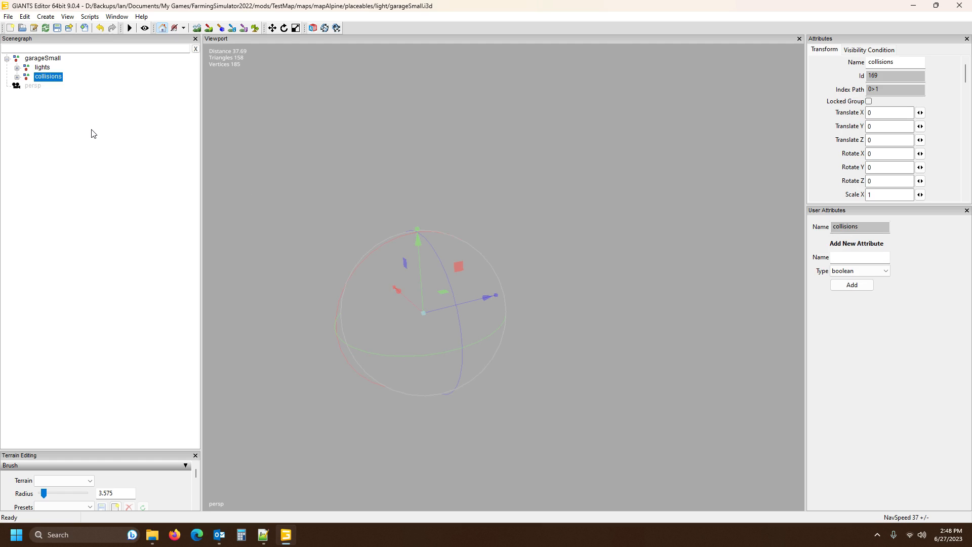
{"action": "key", "text": "Delete"}
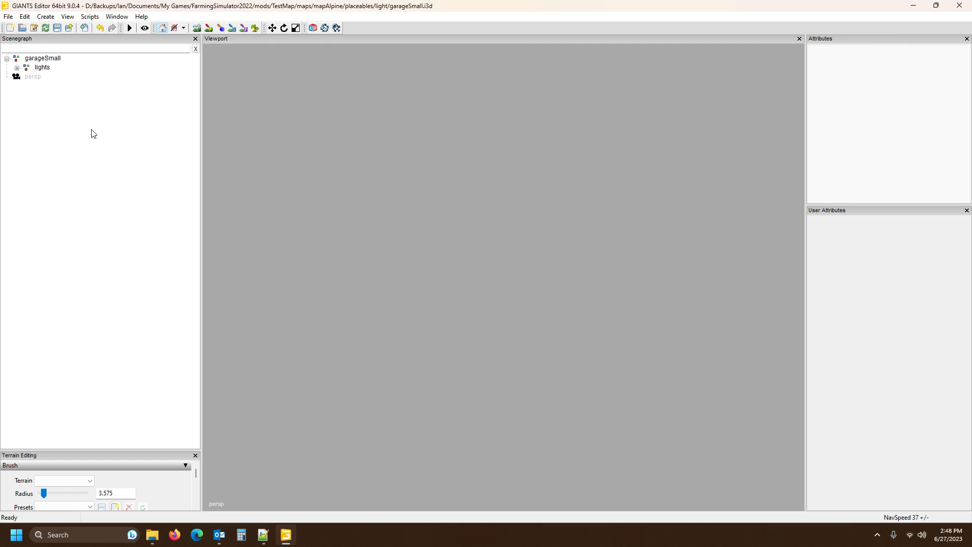
Expand the lights group and examine its lightTrigger, lightNode02, realLights, powerSwitch01 and powerSwitch02 nodes, framing powerSwitch01 in the viewport.
{"action": "left_click", "coordinate": [17, 68]}
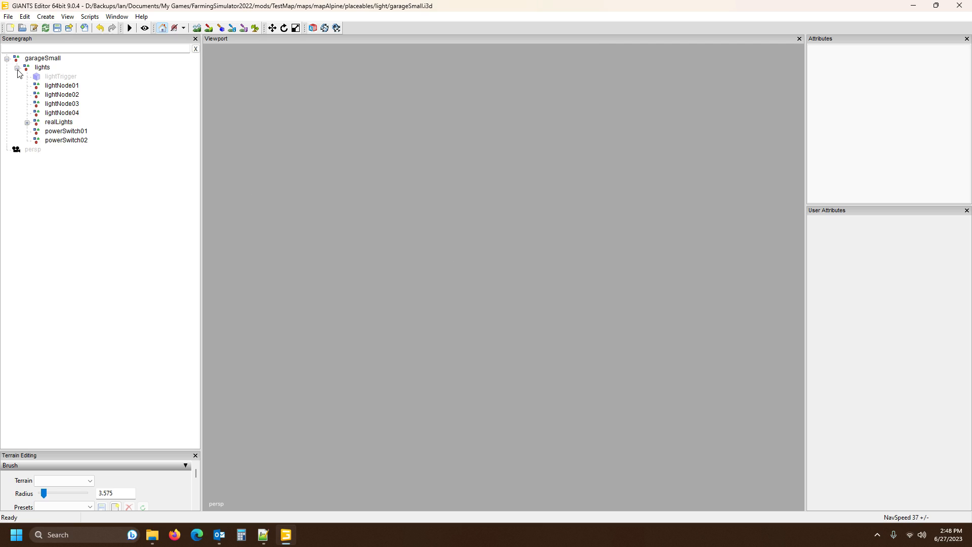
{"action": "left_click", "coordinate": [57, 79]}
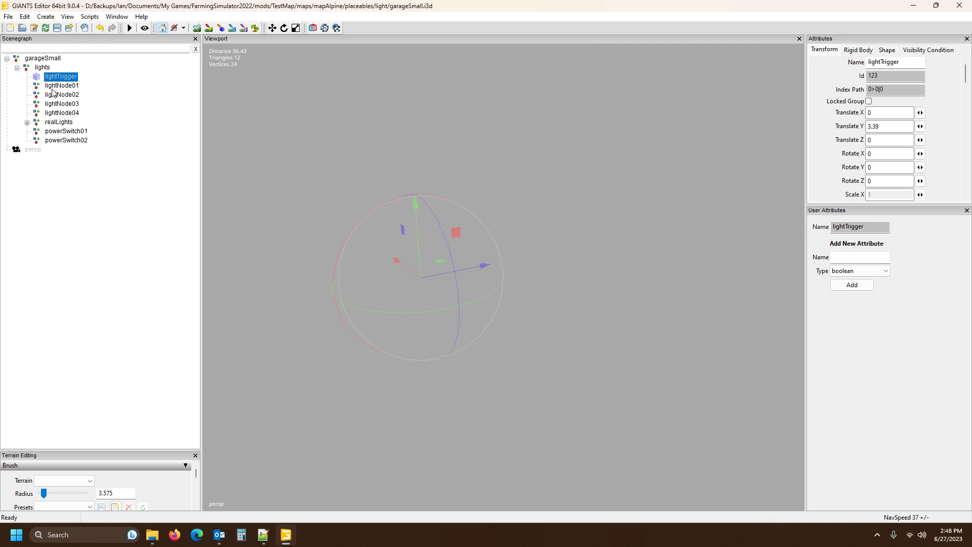
{"action": "left_click", "coordinate": [53, 95]}
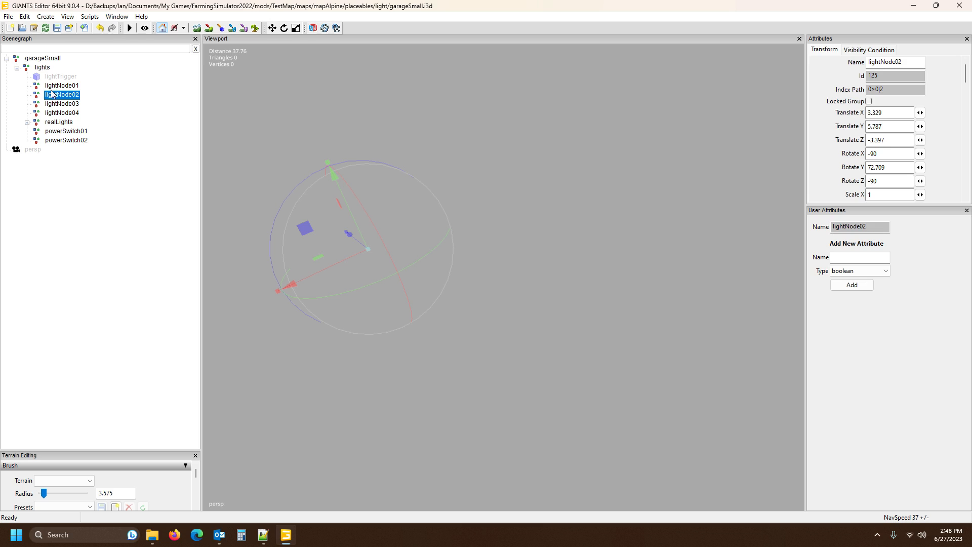
{"action": "left_click", "coordinate": [64, 123]}
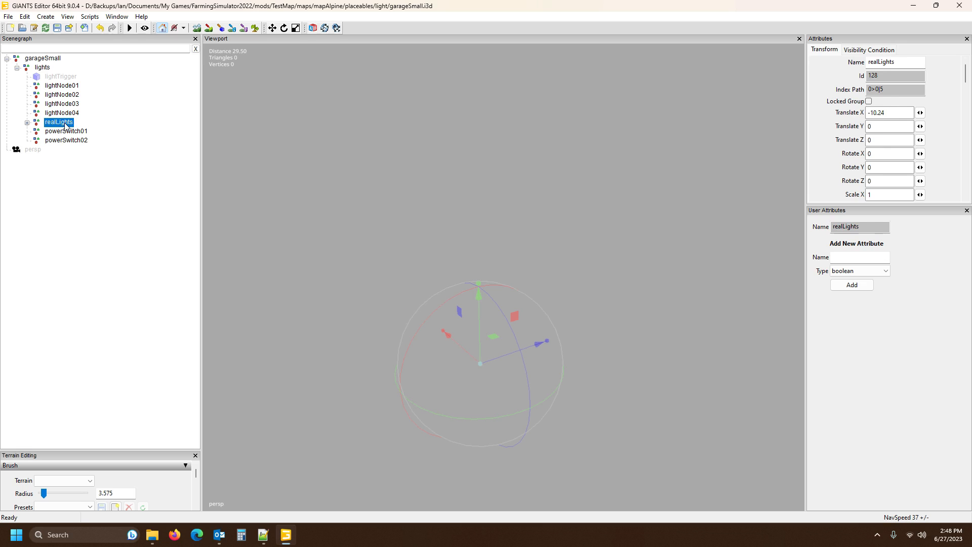
{"action": "left_click", "coordinate": [27, 123]}
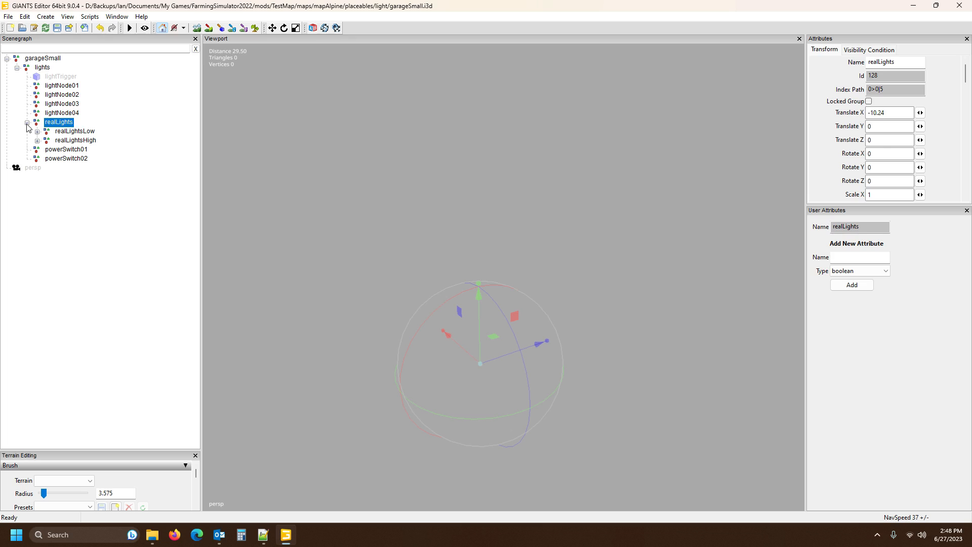
{"action": "left_click", "coordinate": [64, 151]}
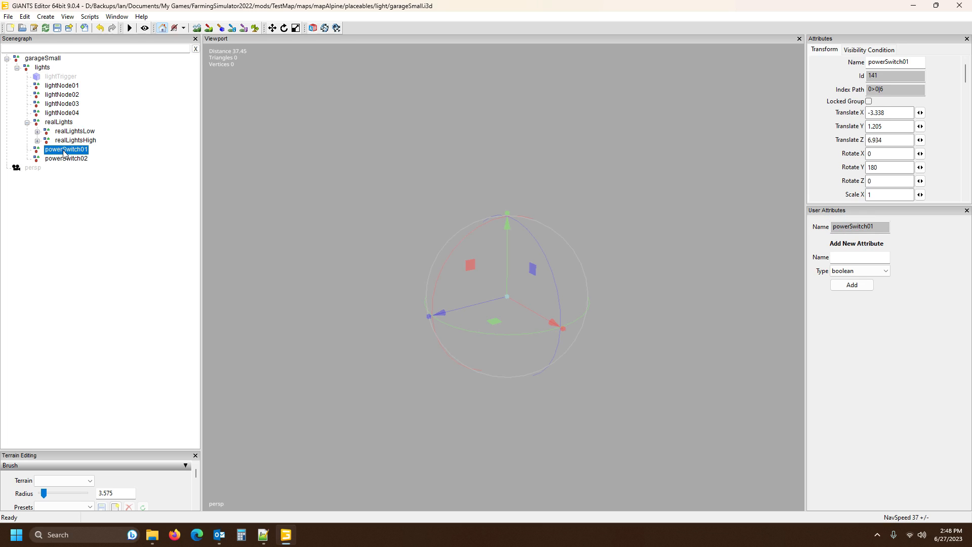
{"action": "left_click", "coordinate": [68, 160]}
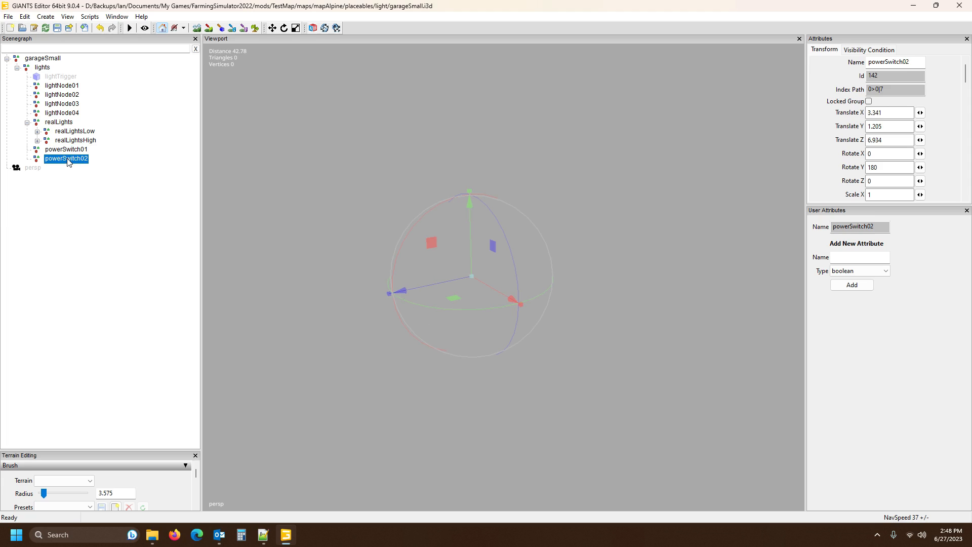
{"action": "left_click", "coordinate": [69, 152]}
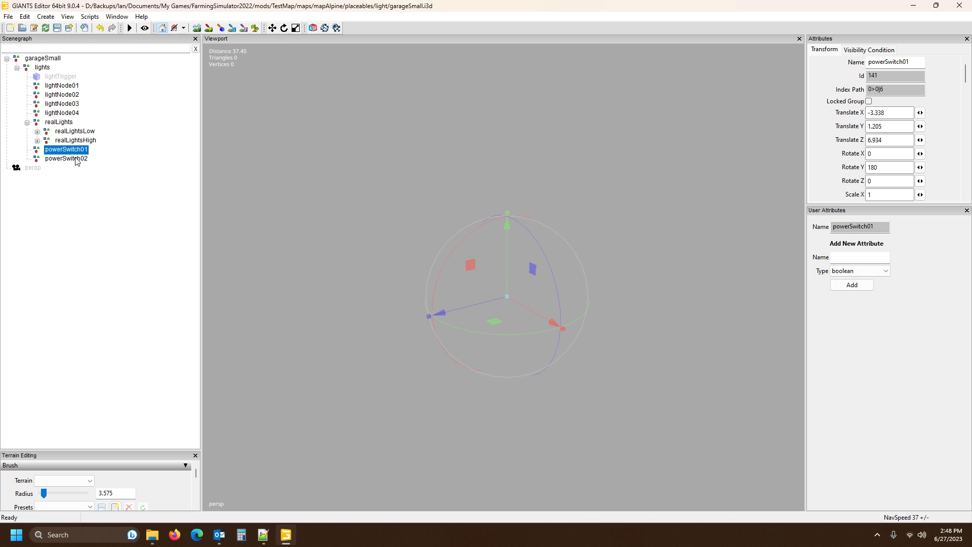
{"action": "key", "text": "f"}
{"action": "scroll", "coordinate": [506, 284], "scroll_direction": "up", "scroll_amount": 2}
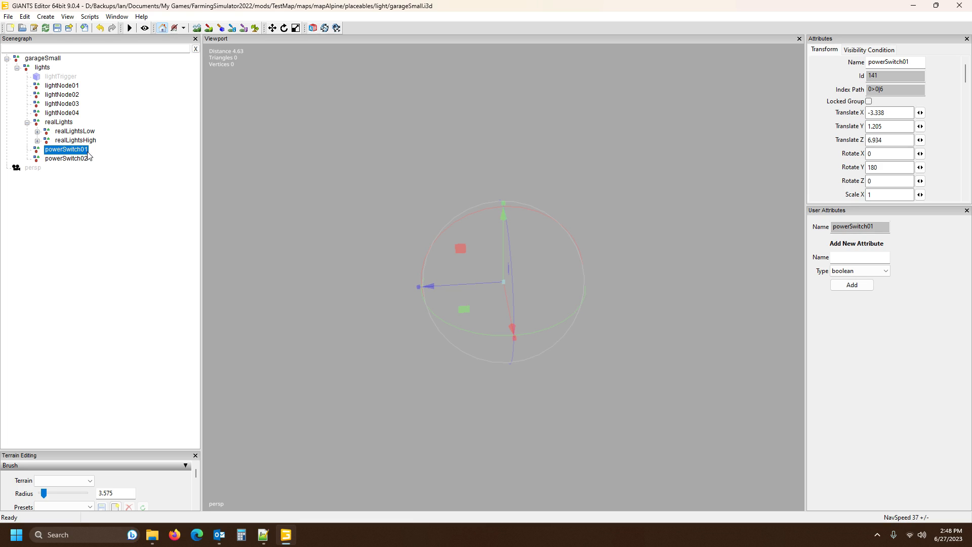
Expand realLightsLow and realLightsHigh, and show the full light attributes of pointLight01.
{"action": "left_click", "coordinate": [37, 131]}
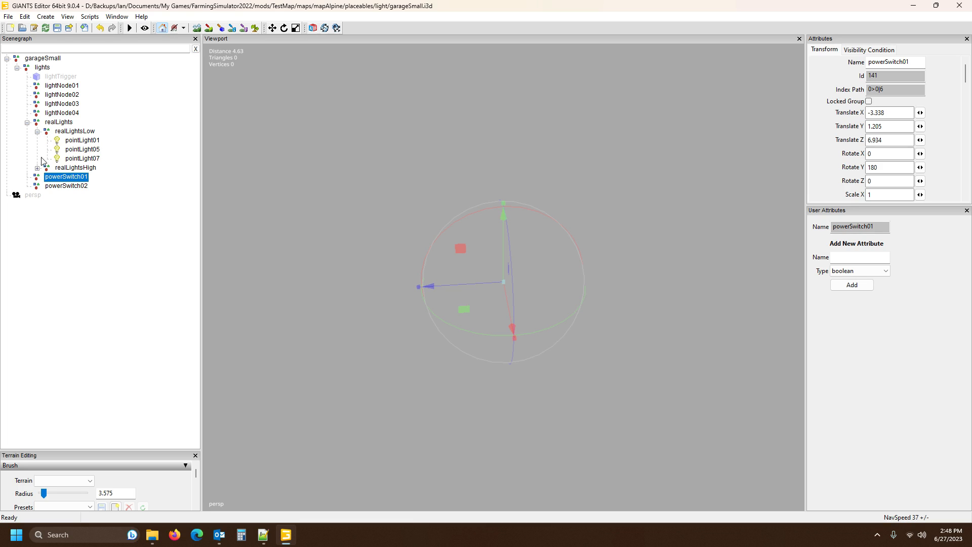
{"action": "left_click", "coordinate": [37, 167]}
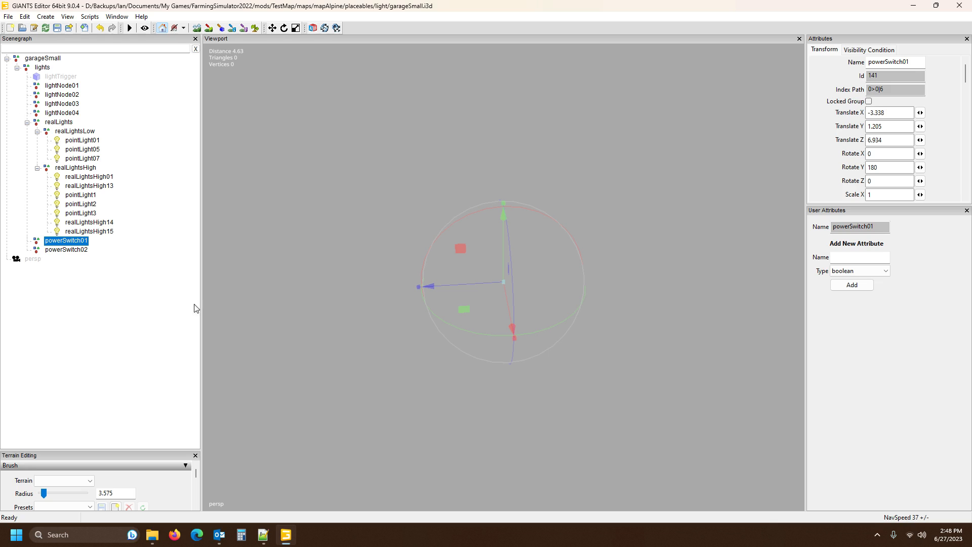
{"action": "left_click", "coordinate": [83, 142]}
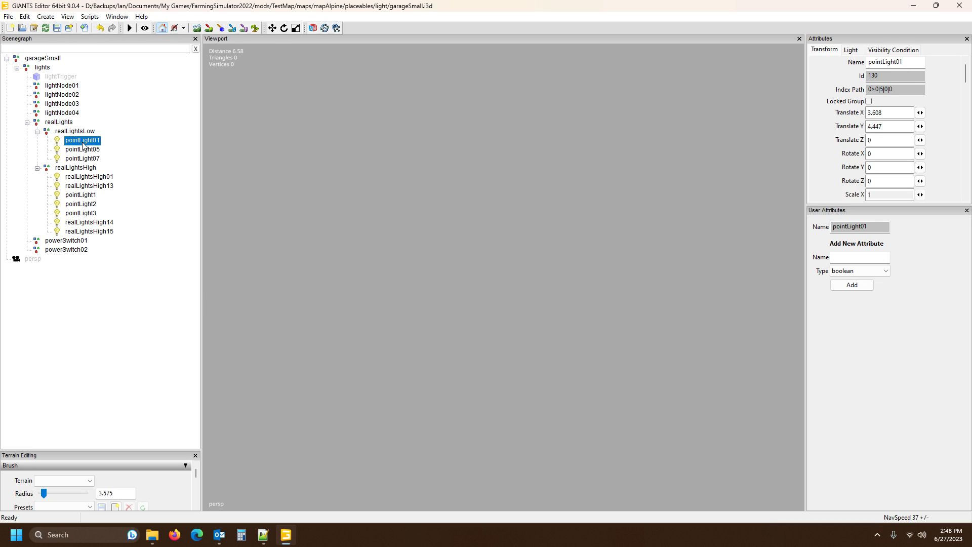
{"action": "left_click", "coordinate": [853, 51]}
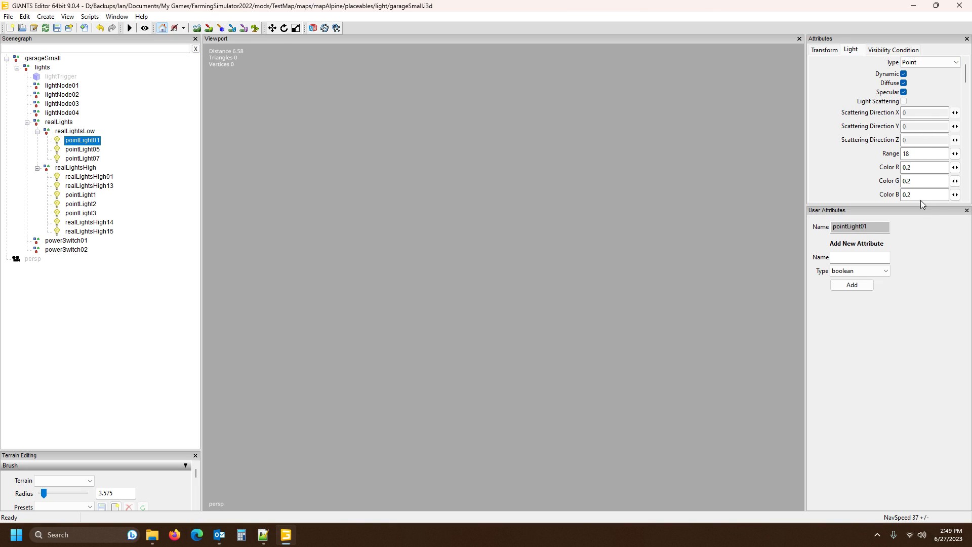
{"action": "left_click_drag", "start_coordinate": [939, 205], "coordinate": [936, 431]}
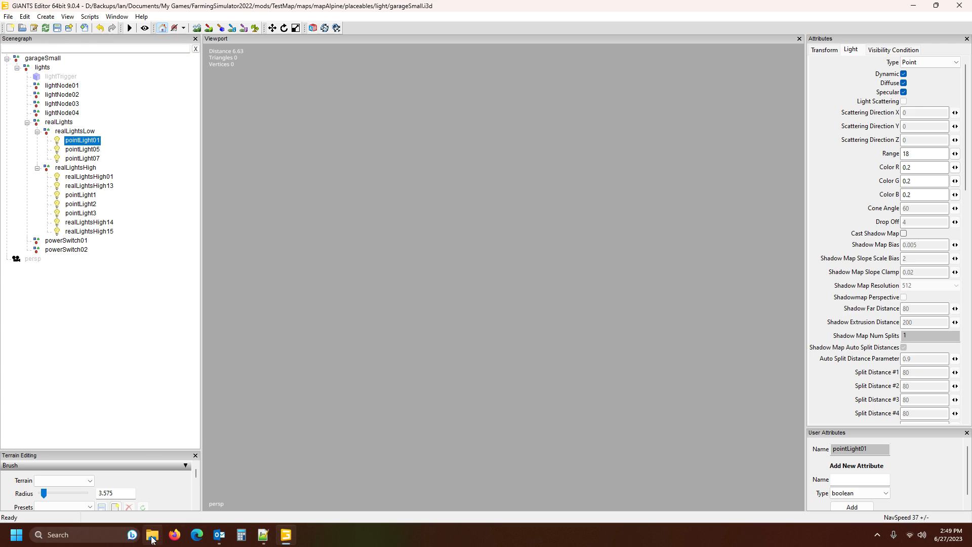
Switch to Notepad++ and close the other placeables.xml, keeping TestMap's mapAlpine version open.
{"action": "left_click", "coordinate": [263, 535]}
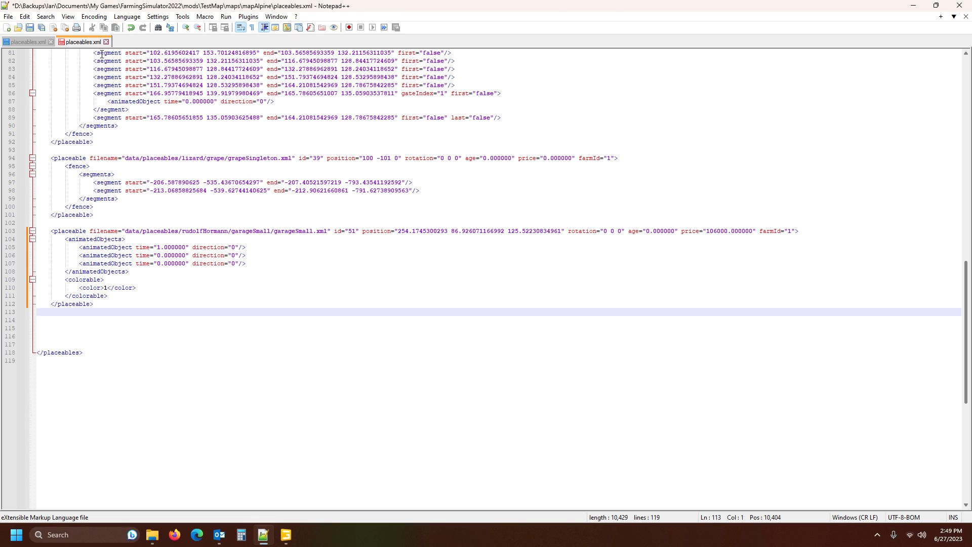
{"action": "scroll", "coordinate": [150, 206], "scroll_direction": "up", "scroll_amount": 7}
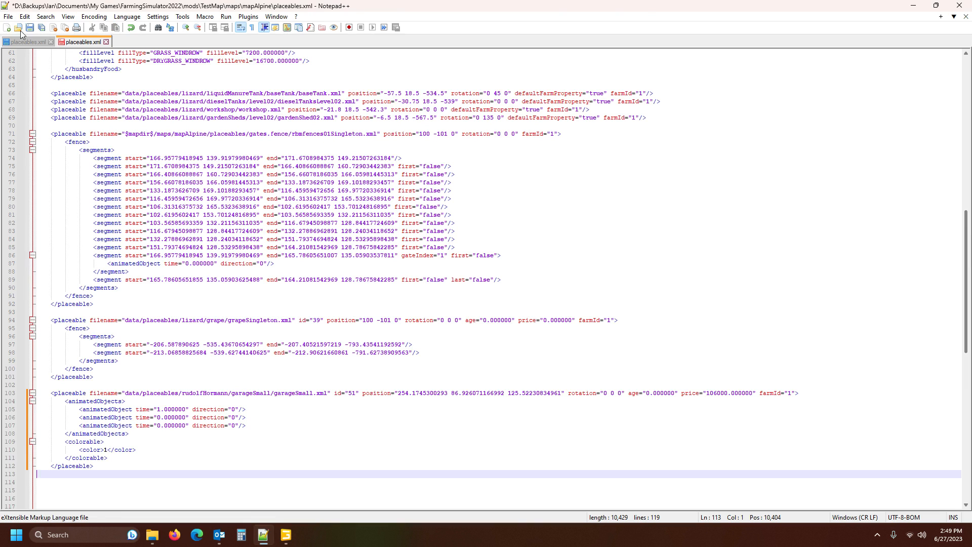
{"action": "left_click", "coordinate": [51, 41]}
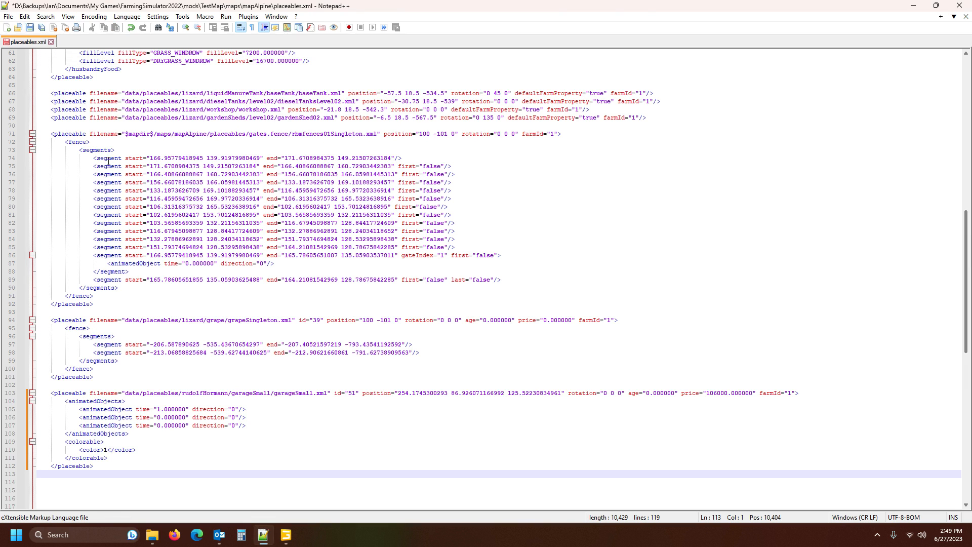
Remove the animatedObjects, colorable and closing placeable lines from the garageSmall entry and make its placeable tag self-closing.
{"action": "scroll", "coordinate": [216, 327], "scroll_direction": "down", "scroll_amount": 10}
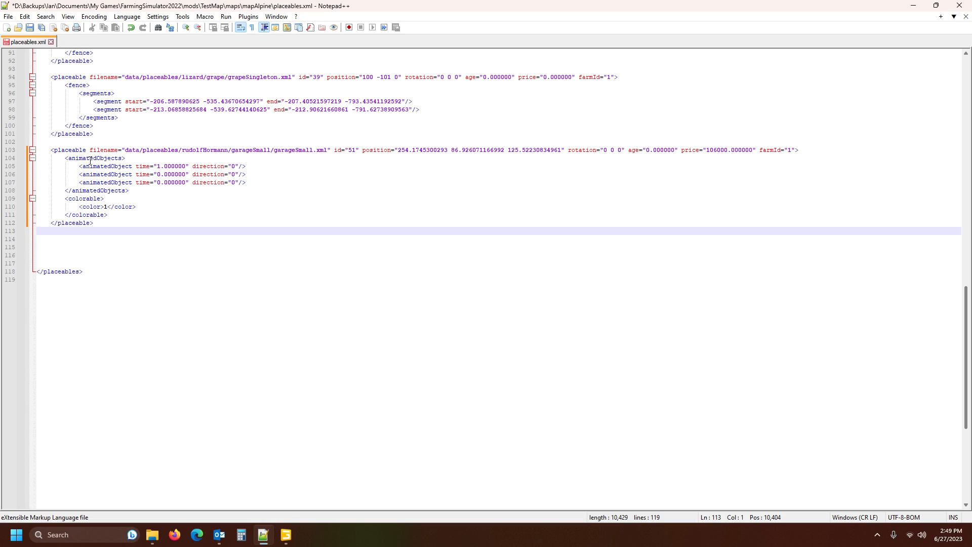
{"action": "left_click_drag", "start_coordinate": [5, 160], "coordinate": [6, 228]}
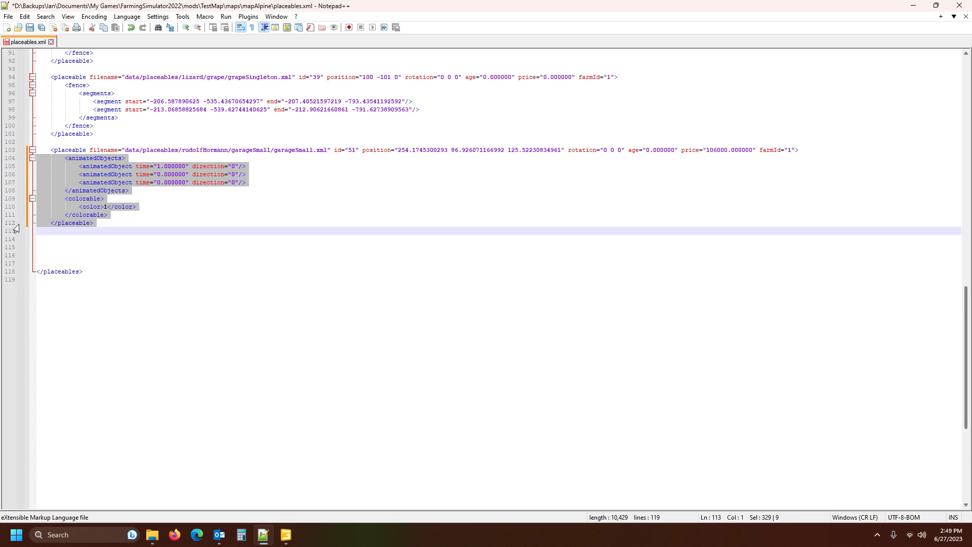
{"action": "key", "text": "Delete"}
{"action": "left_click", "coordinate": [796, 150]}
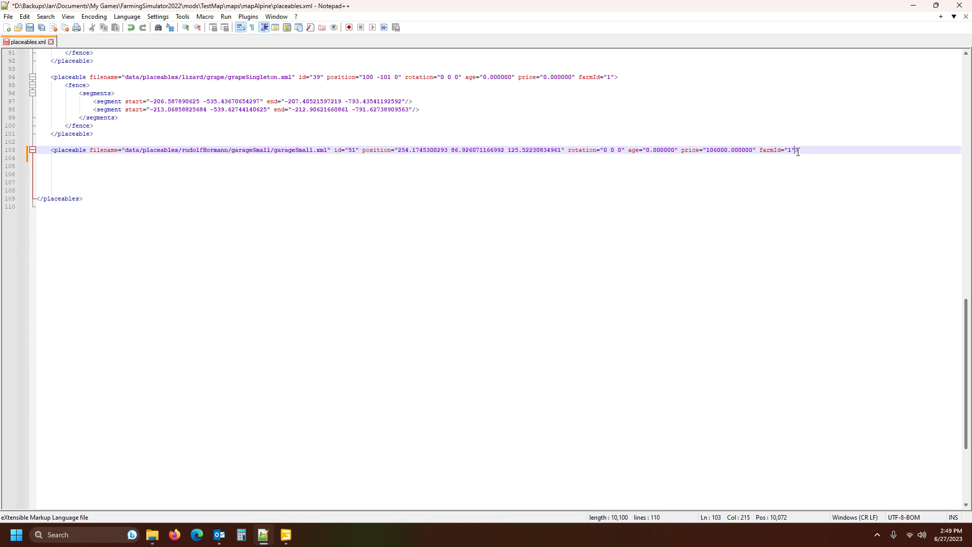
{"action": "type", "text": "/"}
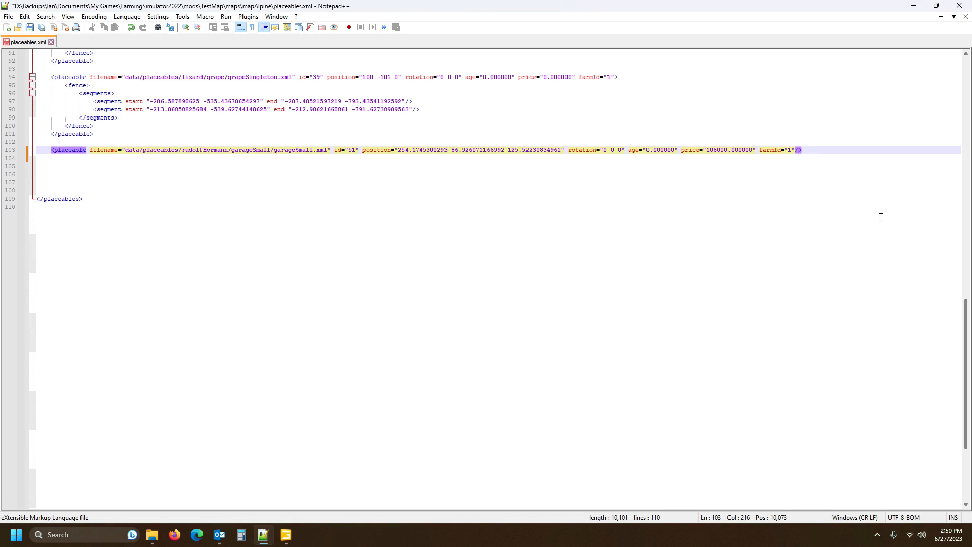
Remove the id attribute from the garageSmall placeable entry.
{"action": "left_click", "coordinate": [69, 152]}
{"action": "left_click_drag", "start_coordinate": [334, 150], "coordinate": [364, 152]}
{"action": "key", "text": "Delete"}
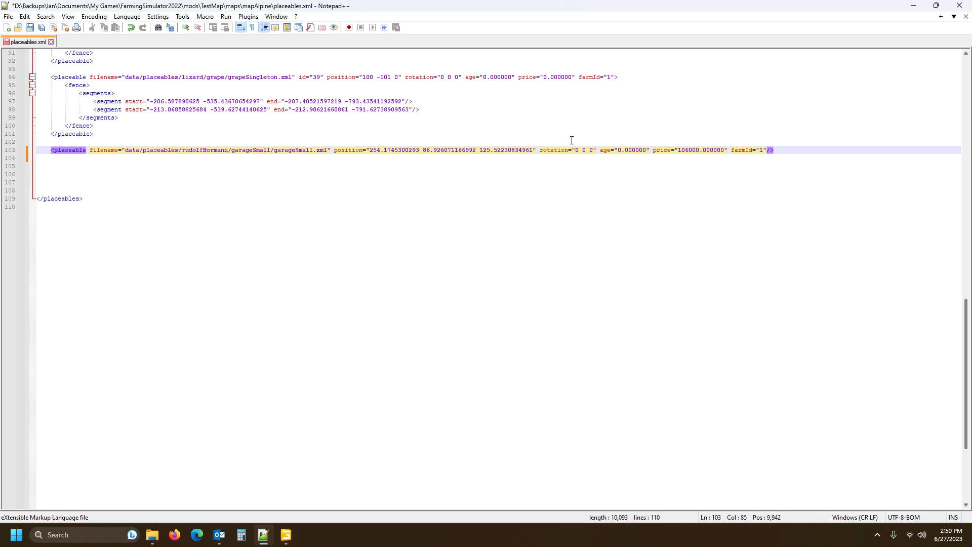
Remove the age and price attributes from the garageSmall placeable entry.
{"action": "left_click_drag", "start_coordinate": [601, 149], "coordinate": [730, 149]}
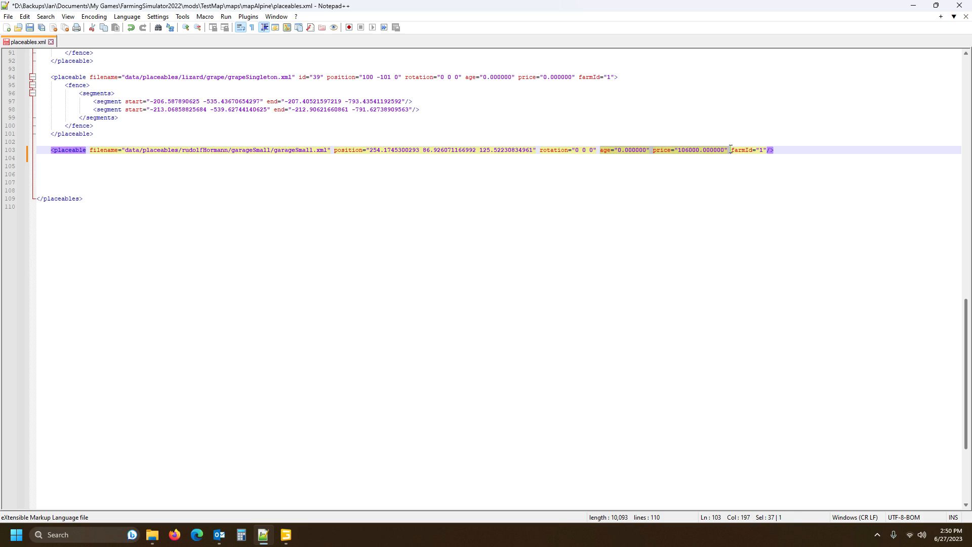
{"action": "key", "text": "Delete"}
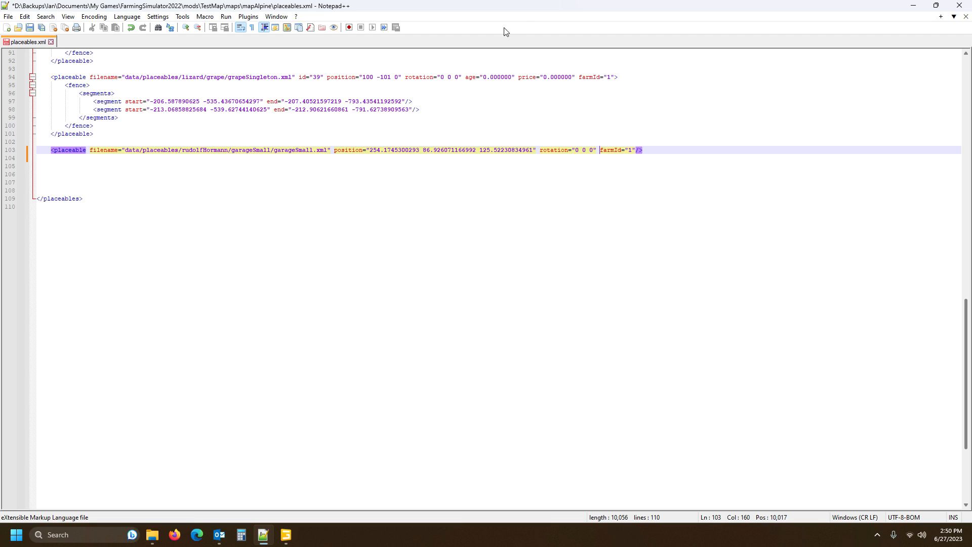
Replace the entry's filename folder path with maps\mapAlpine\placeables\light, copied from the light folder's address in File Explorer, followed by a forward slash.
{"action": "left_click", "coordinate": [187, 149]}
{"action": "left_click_drag", "start_coordinate": [126, 150], "coordinate": [275, 147]}
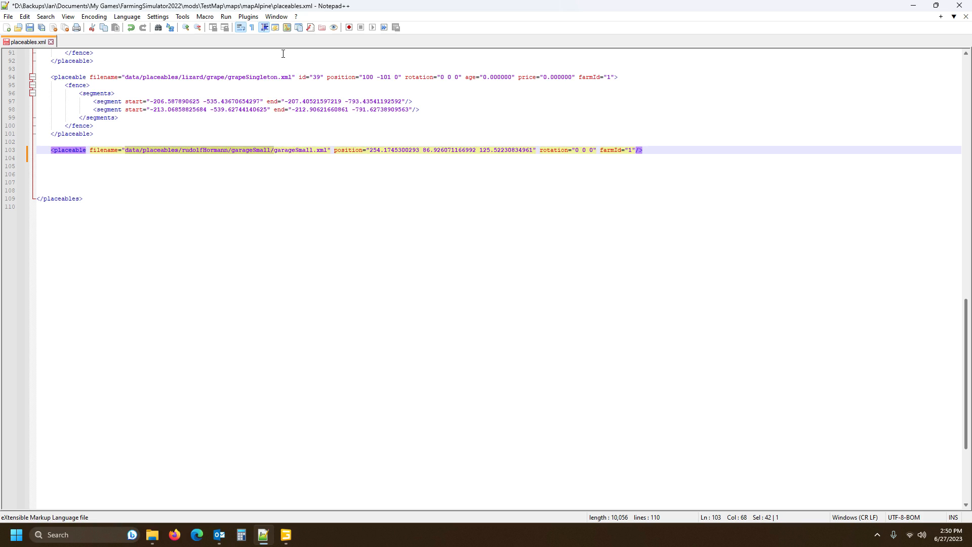
{"action": "left_click", "coordinate": [154, 537]}
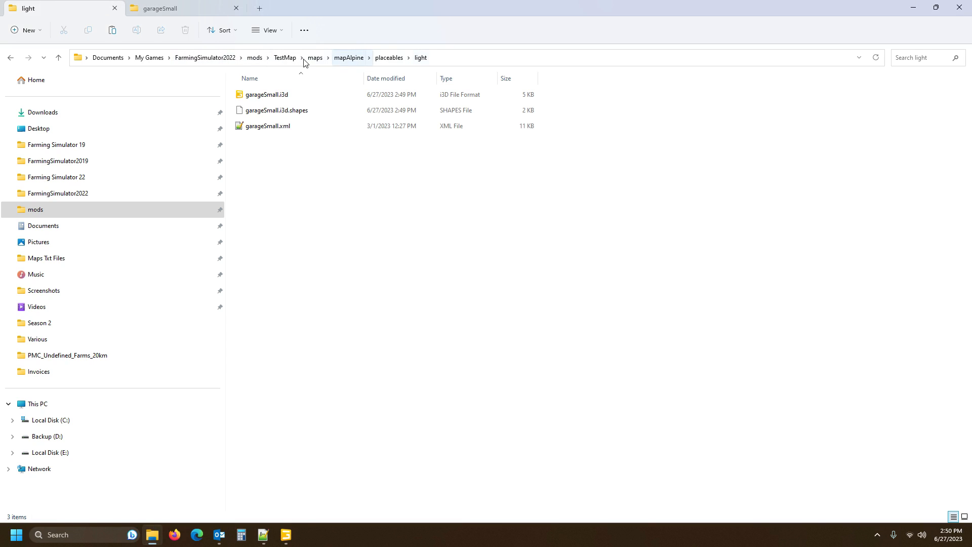
{"action": "left_click", "coordinate": [474, 58]}
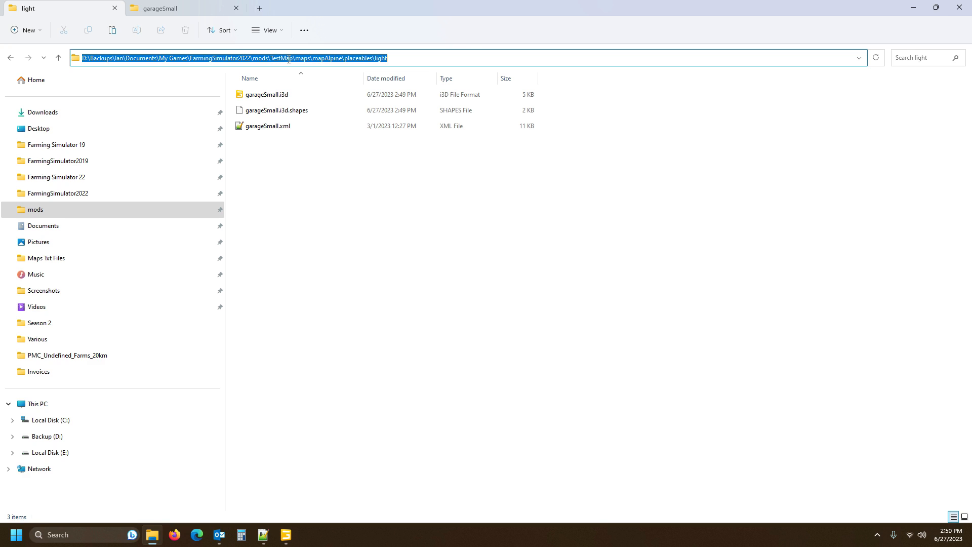
{"action": "left_click_drag", "start_coordinate": [296, 58], "coordinate": [414, 59]}
{"action": "key", "text": "ctrl+c"}
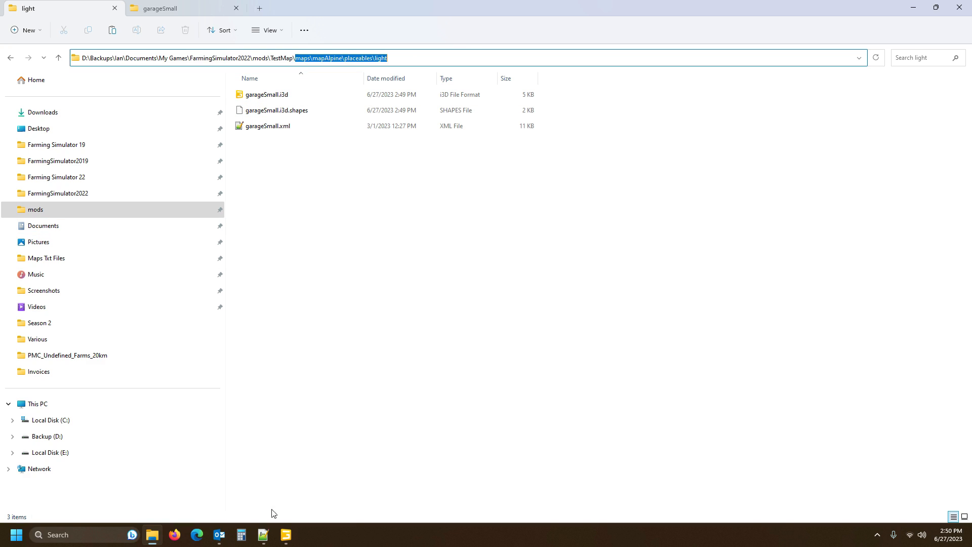
{"action": "left_click", "coordinate": [263, 535]}
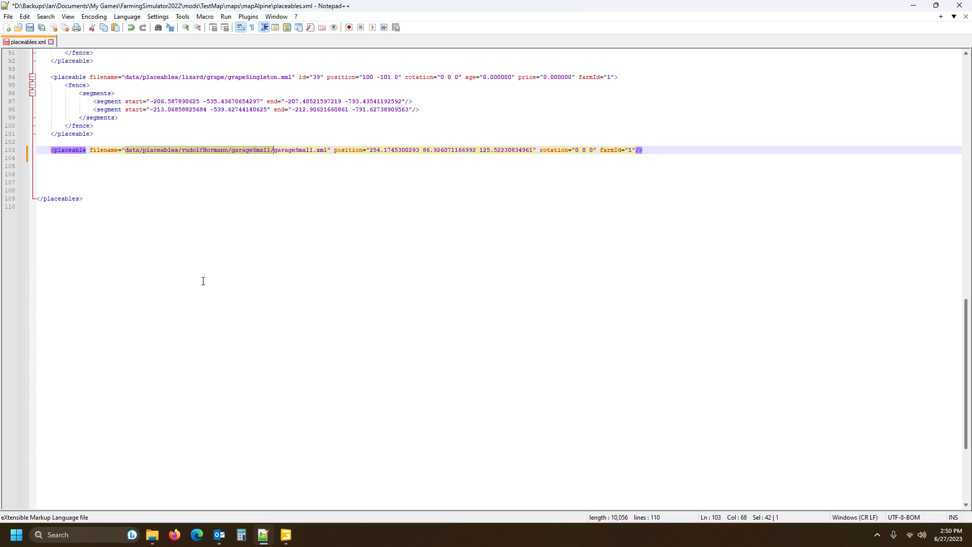
{"action": "key", "text": "ctrl+v"}
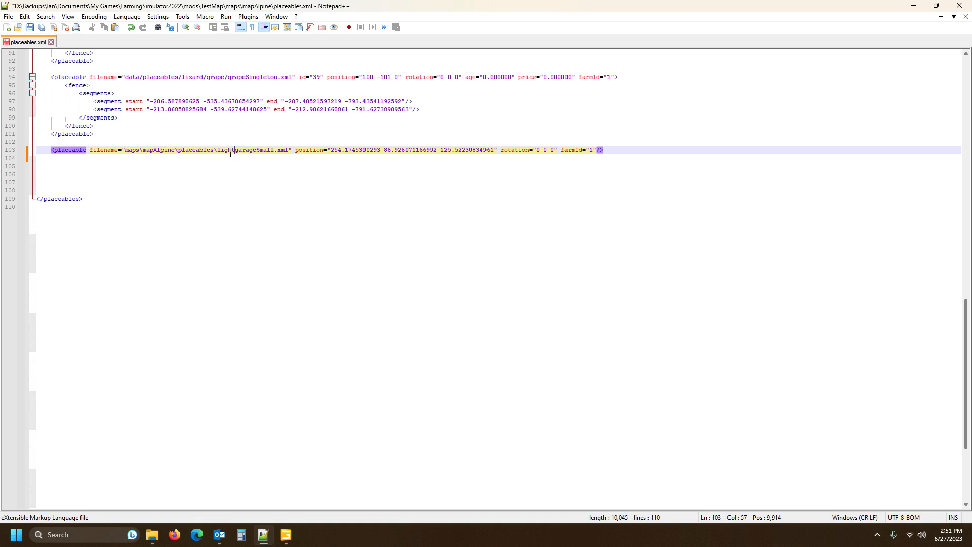
{"action": "type", "text": "/"}
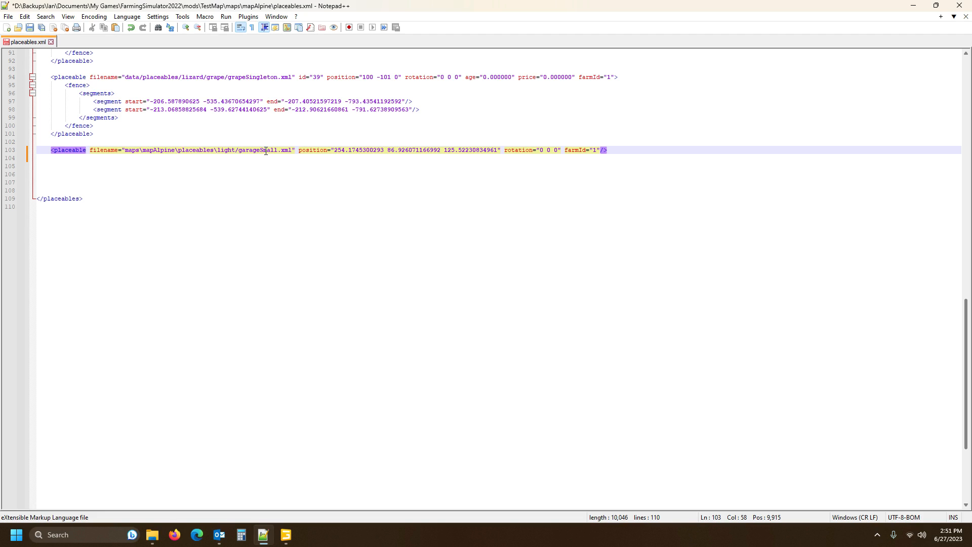
Change the backslashes in the garageSmall filename path to forward slashes and prefix the path with $mapdir$/.
{"action": "double_click", "coordinate": [140, 148]}
{"action": "type", "text": "/"}
{"action": "double_click", "coordinate": [176, 150]}
{"action": "type", "text": "/"}
{"action": "double_click", "coordinate": [216, 149]}
{"action": "type", "text": "/"}
{"action": "left_click", "coordinate": [127, 151]}
{"action": "type", "text": "$mapdir"}
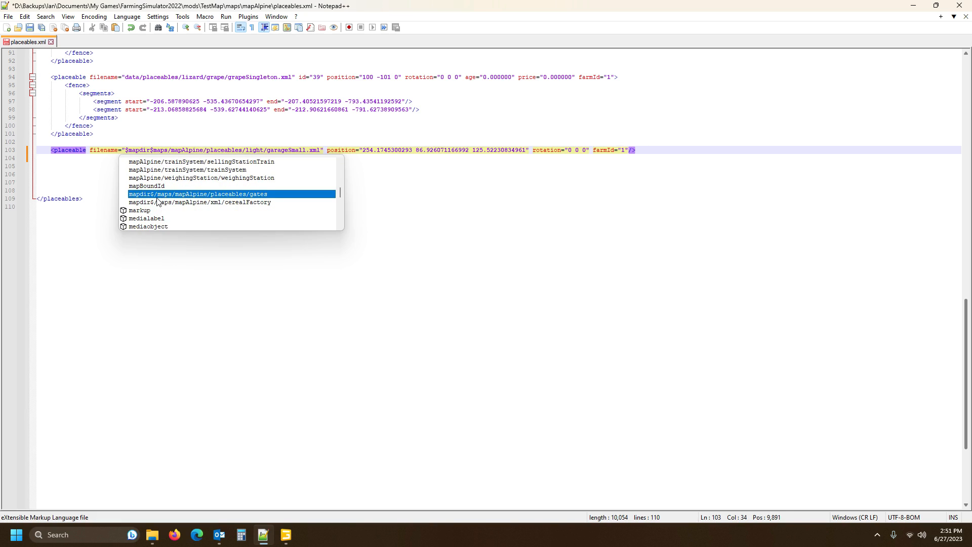
{"action": "type", "text": "/"}
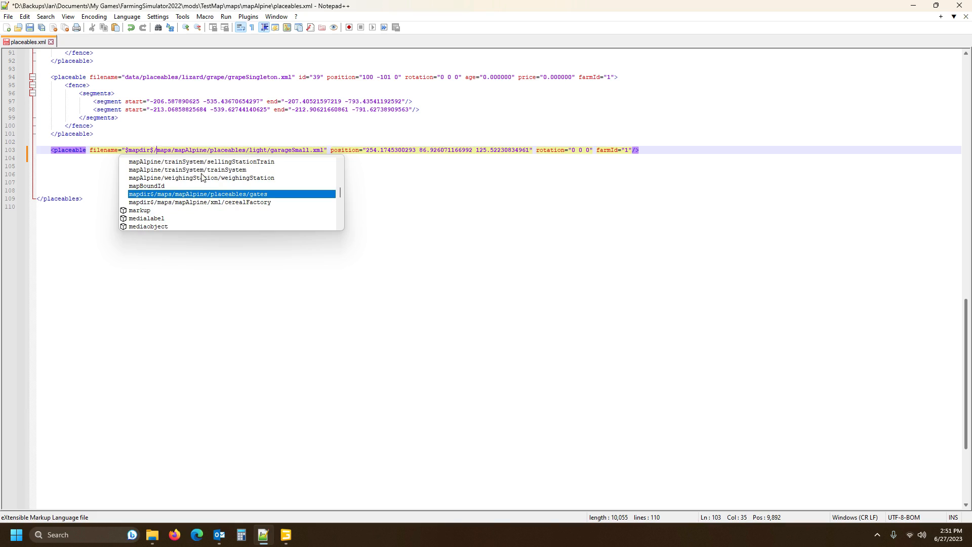
{"action": "left_click", "coordinate": [189, 150]}
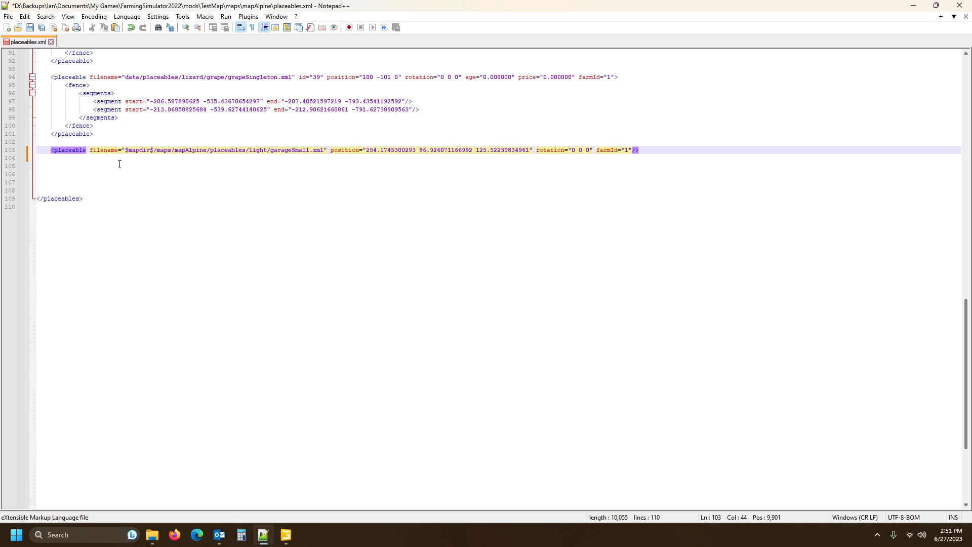
{"action": "left_click", "coordinate": [57, 150]}
In File Explorer, close the garageSmall folder tab, open the light folder's garageSmall.xml in Notepad++, and inspect its storeData block and placeable type.
{"action": "left_click", "coordinate": [152, 535]}
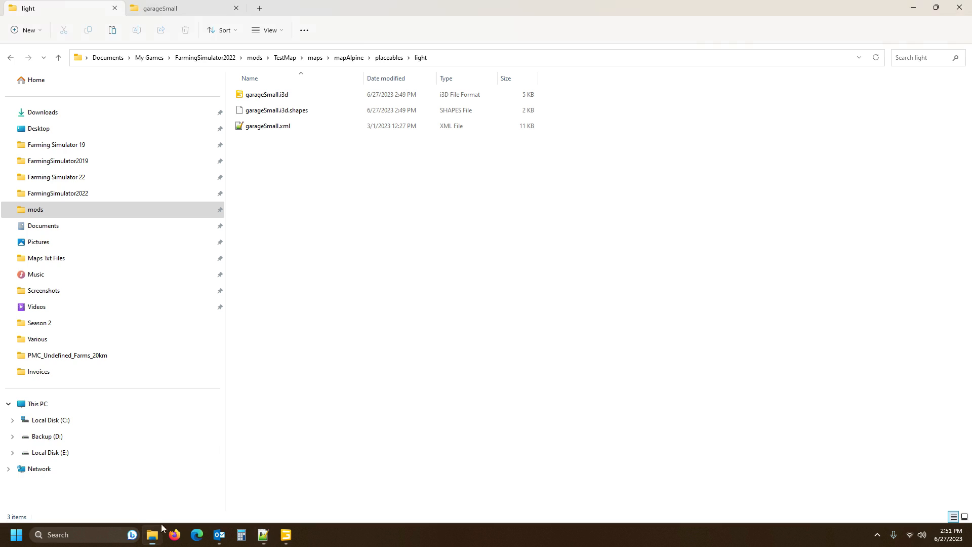
{"action": "left_click", "coordinate": [264, 130]}
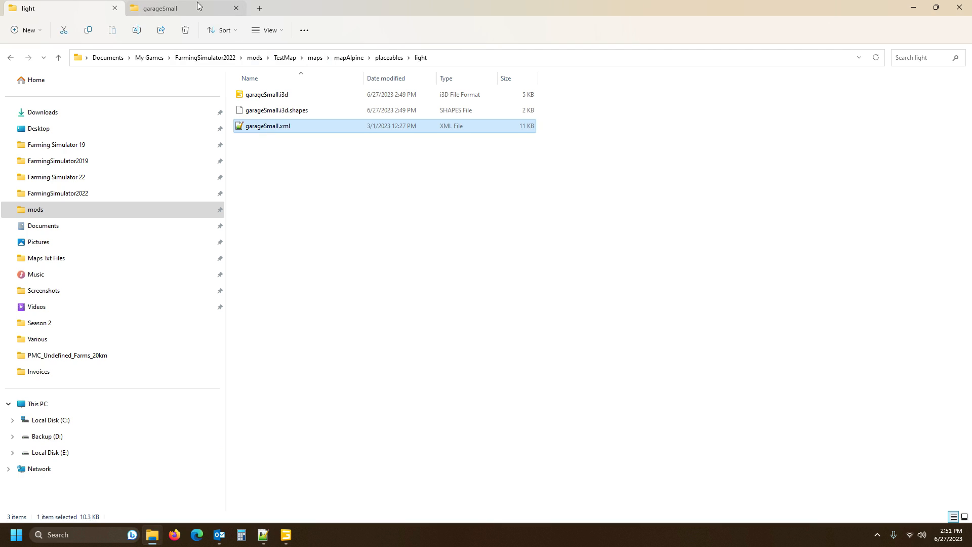
{"action": "left_click", "coordinate": [236, 8]}
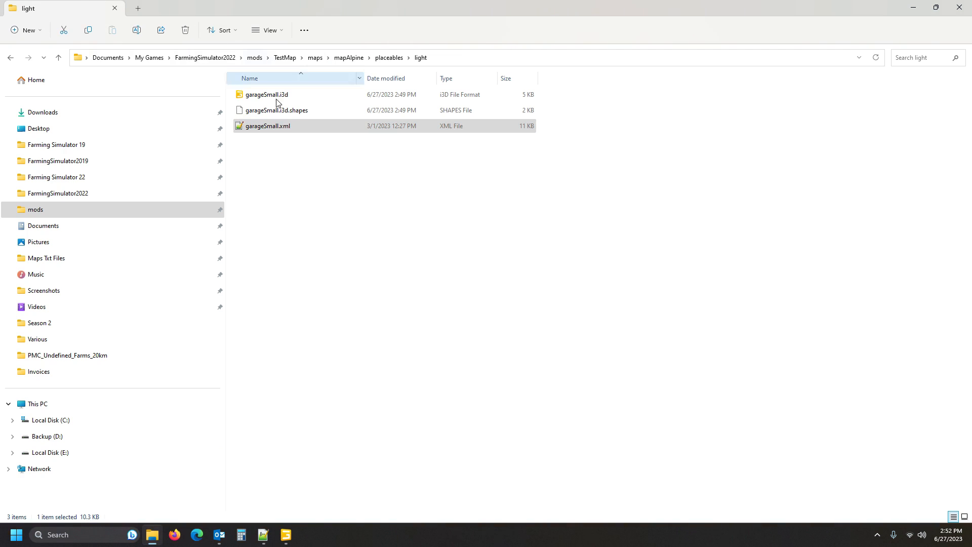
{"action": "double_click", "coordinate": [266, 128]}
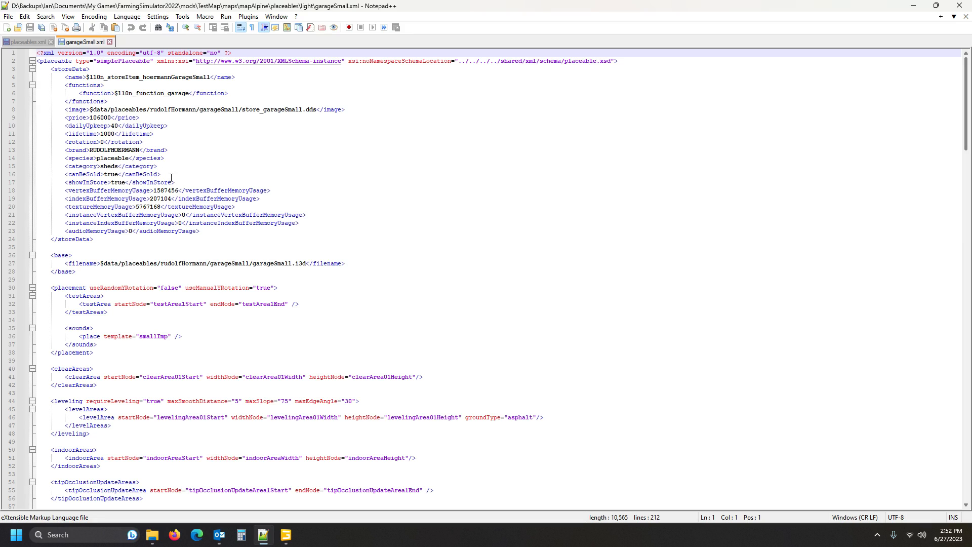
{"action": "left_click", "coordinate": [50, 61]}
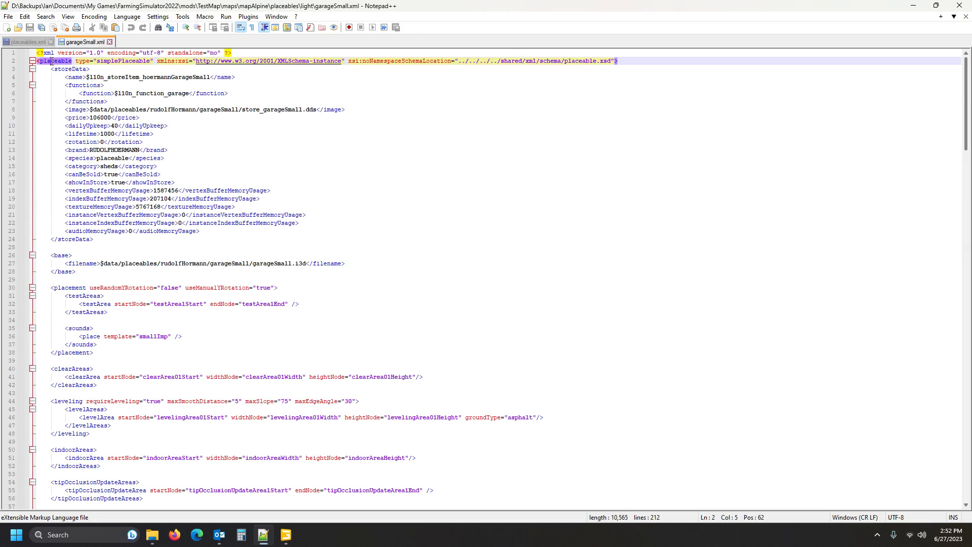
{"action": "left_click", "coordinate": [69, 238]}
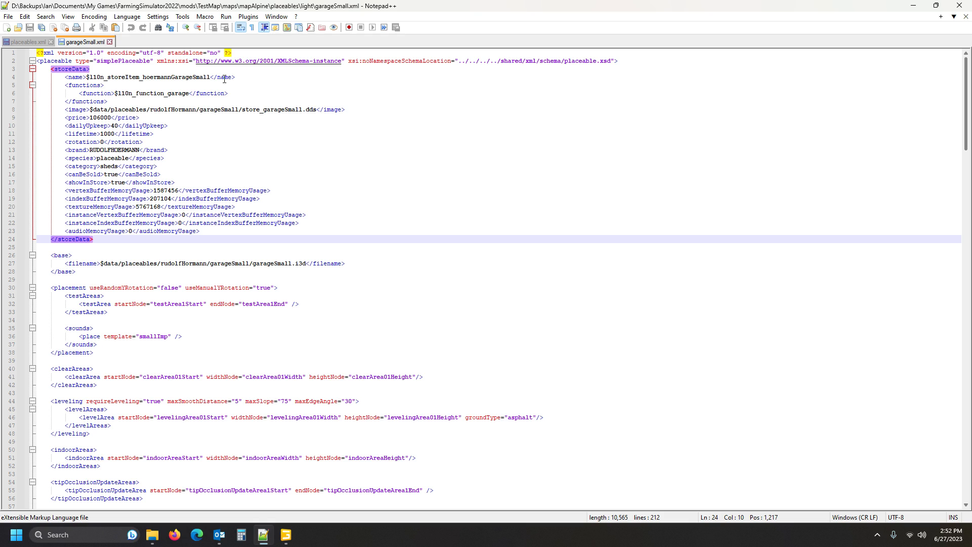
{"action": "left_click", "coordinate": [120, 61]}
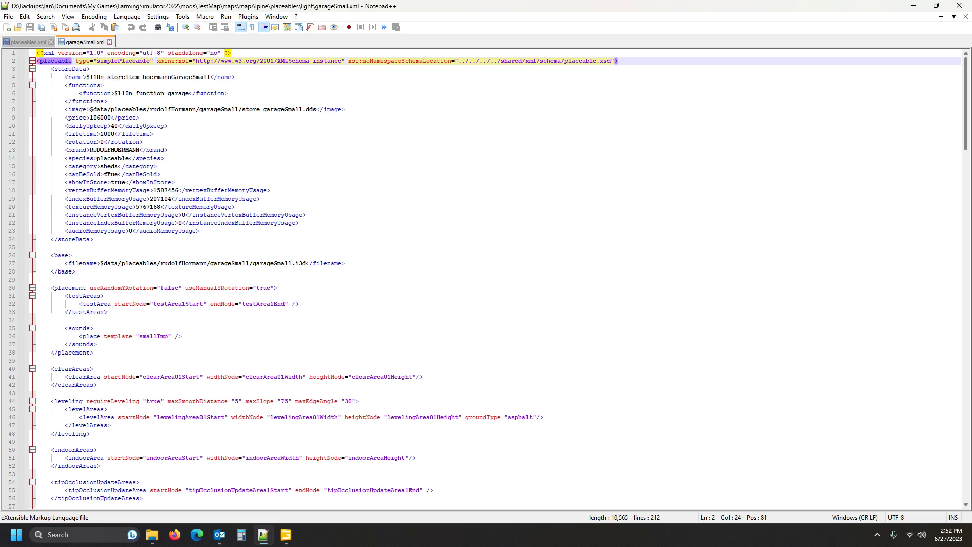
{"action": "double_click", "coordinate": [116, 61]}
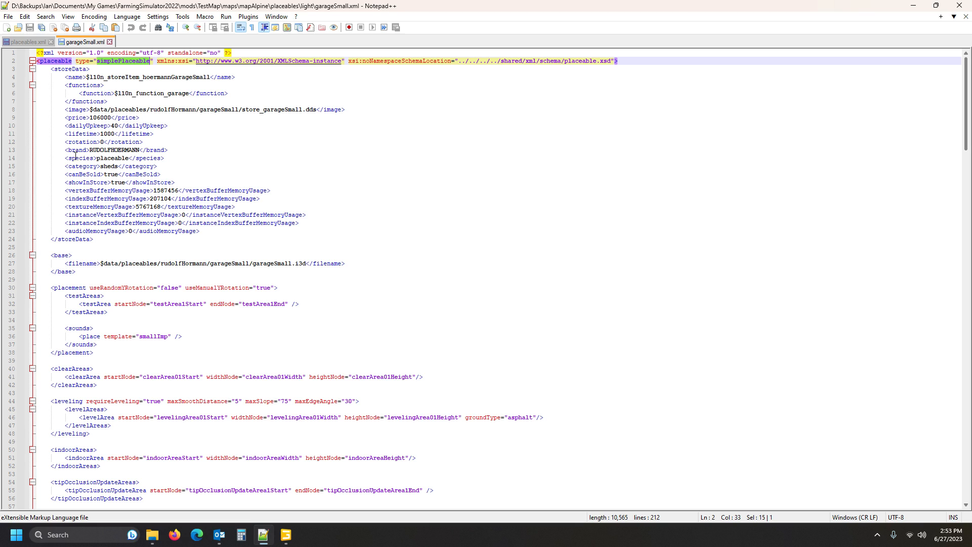
Set showInStore to false in the storeData section of garageSmall.xml.
{"action": "left_click", "coordinate": [83, 174]}
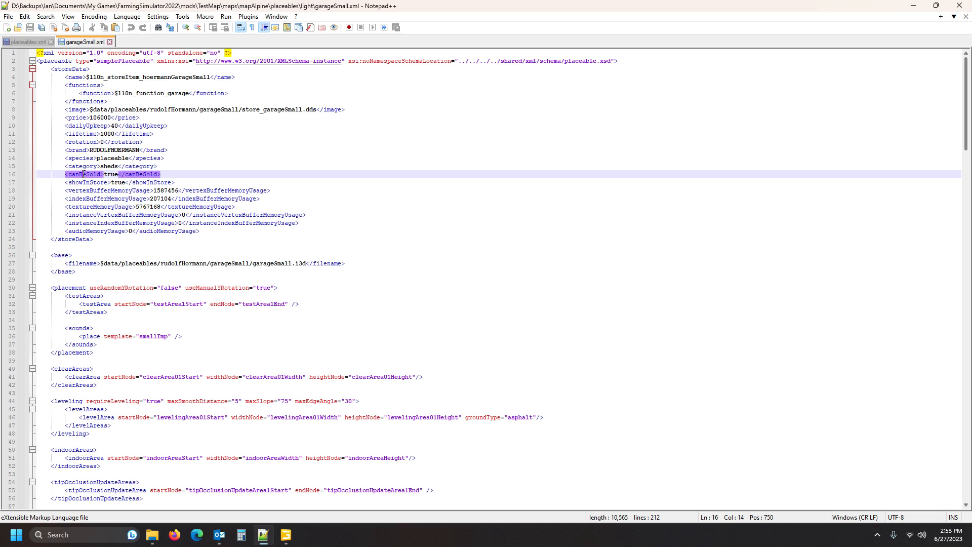
{"action": "left_click", "coordinate": [79, 181]}
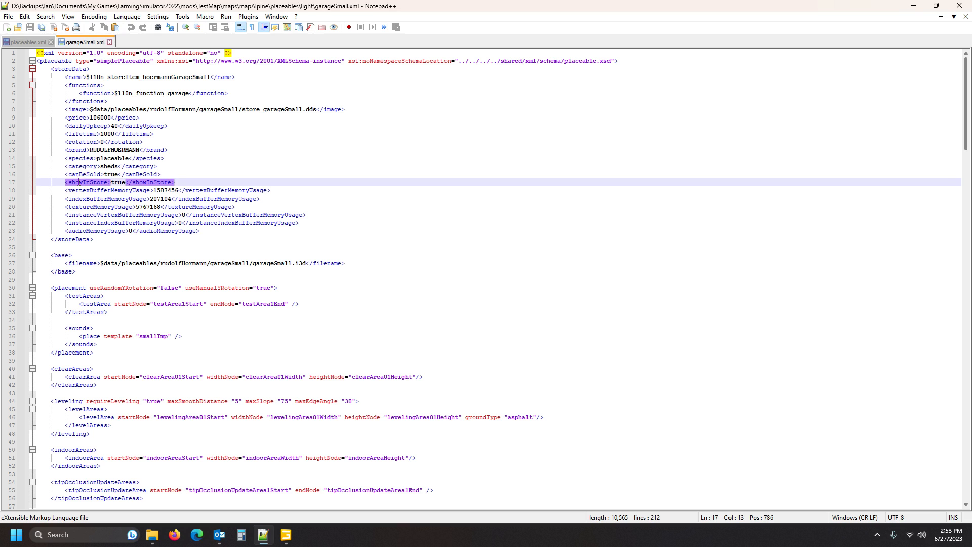
{"action": "double_click", "coordinate": [120, 183]}
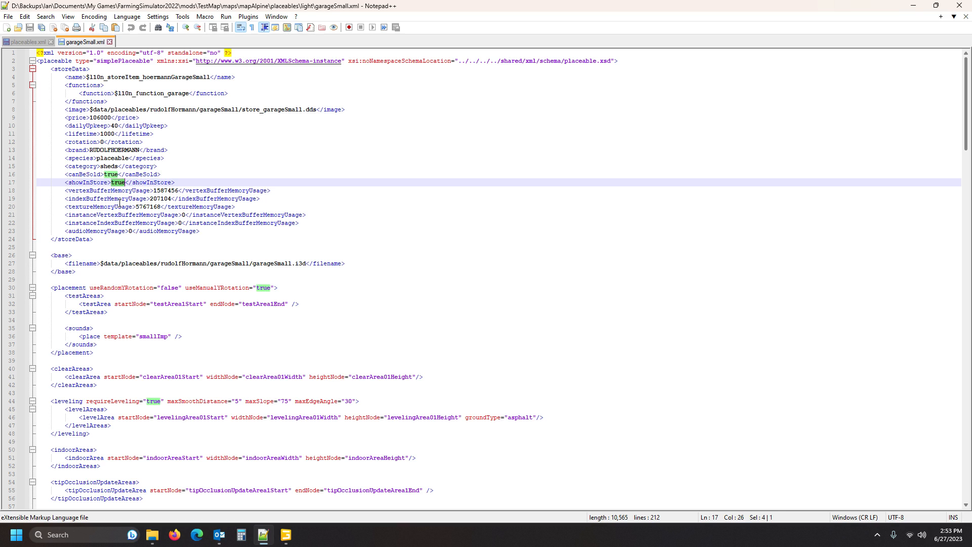
{"action": "type", "text": "false"}
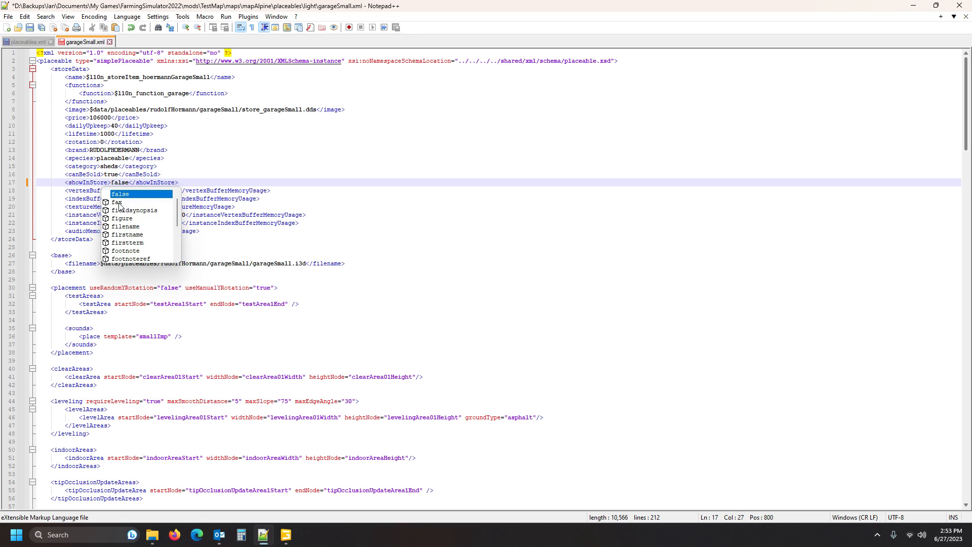
{"action": "left_click", "coordinate": [87, 182]}
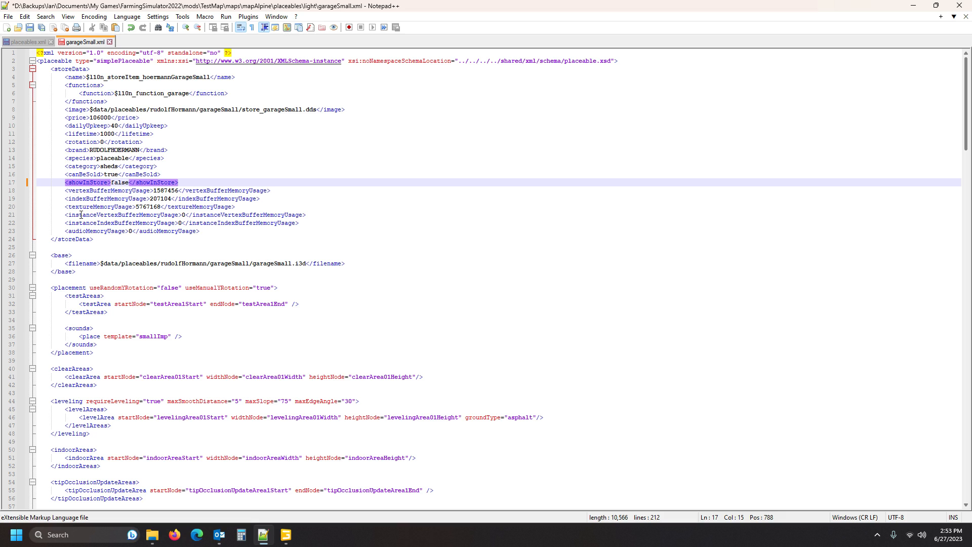
{"action": "left_click", "coordinate": [91, 174]}
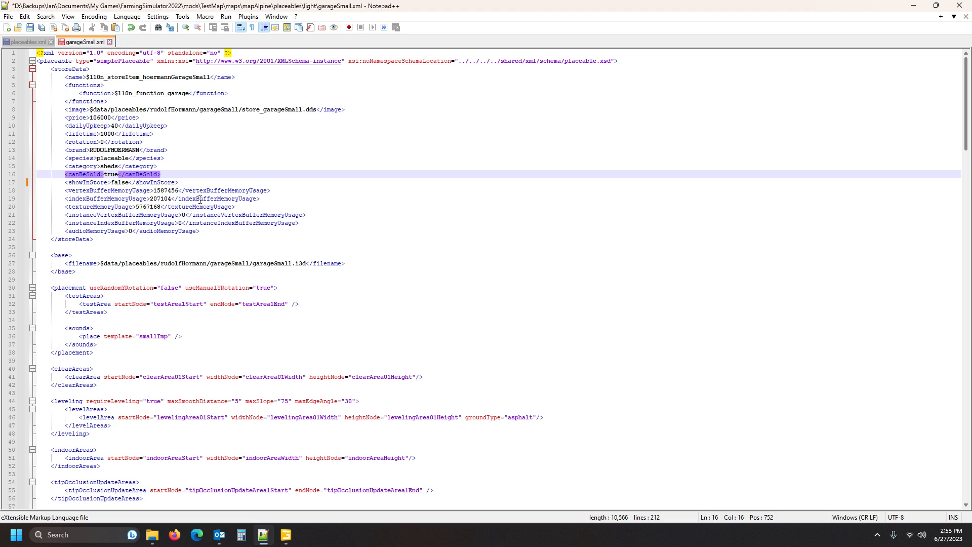
{"action": "left_click", "coordinate": [83, 181]}
{"action": "left_click_drag", "start_coordinate": [119, 182], "coordinate": [120, 184]}
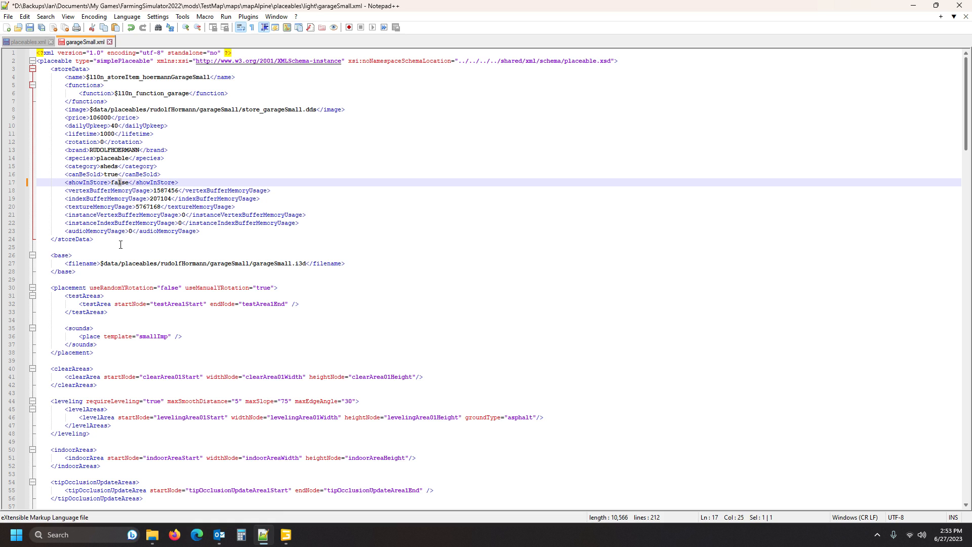
Replace the folder path in garageSmall.xml's base filename with maps/mapAlpine/placeables/light/, copied from the placeables.xml entry.
{"action": "scroll", "coordinate": [121, 244], "scroll_direction": "down", "scroll_amount": 3}
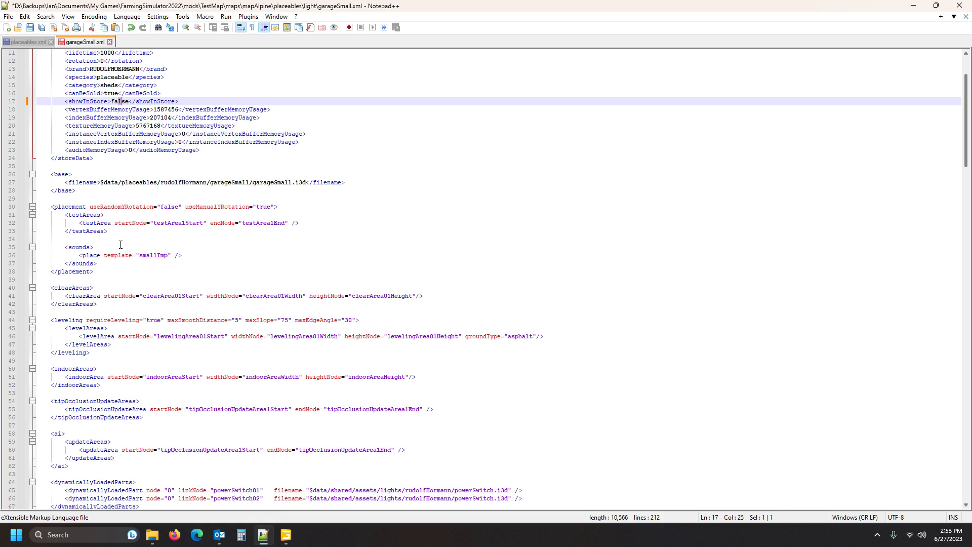
{"action": "left_click", "coordinate": [118, 182]}
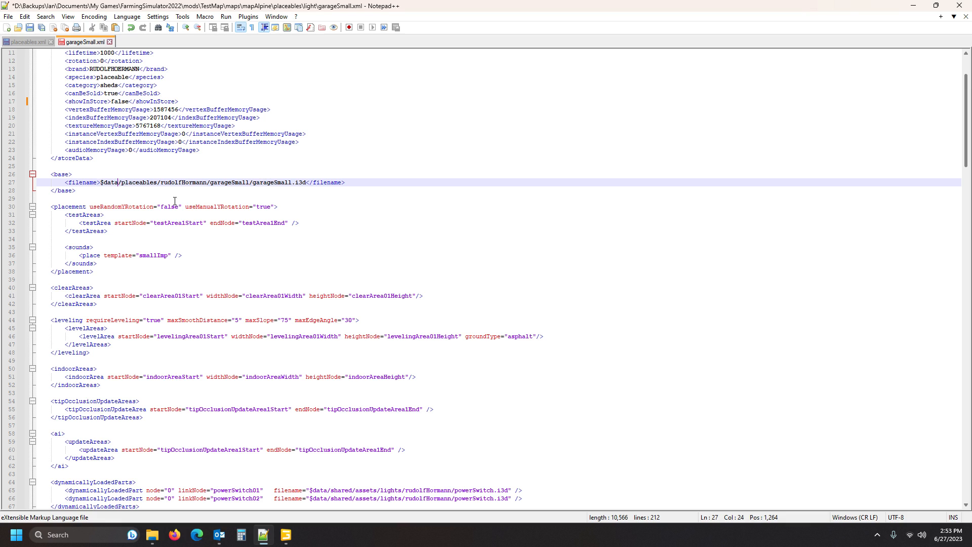
{"action": "left_click", "coordinate": [28, 41]}
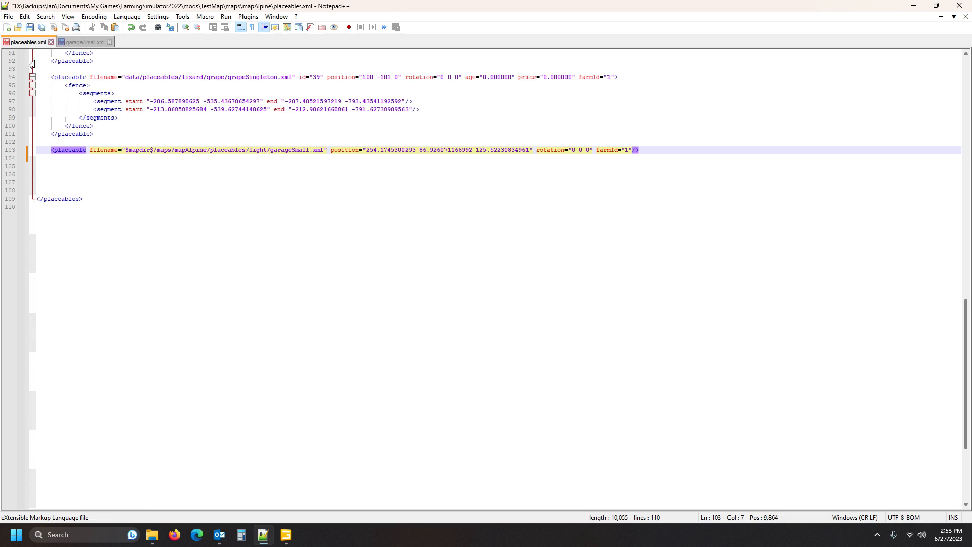
{"action": "left_click_drag", "start_coordinate": [157, 150], "coordinate": [270, 152]}
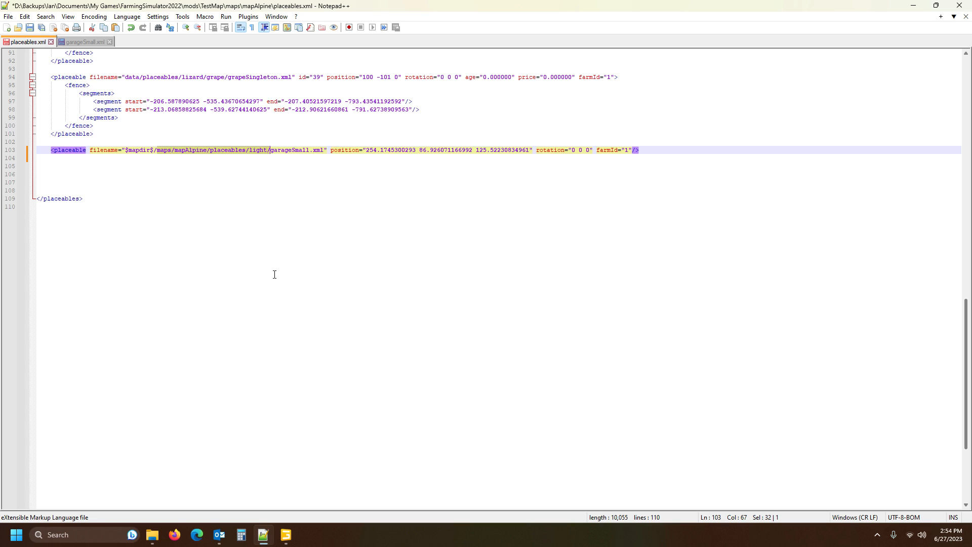
{"action": "left_click", "coordinate": [84, 42]}
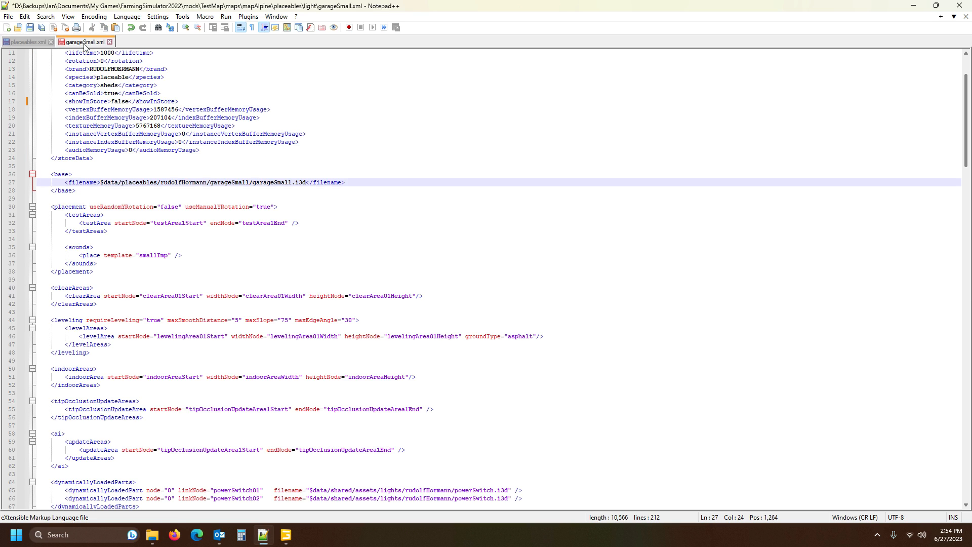
{"action": "left_click_drag", "start_coordinate": [101, 182], "coordinate": [254, 186]}
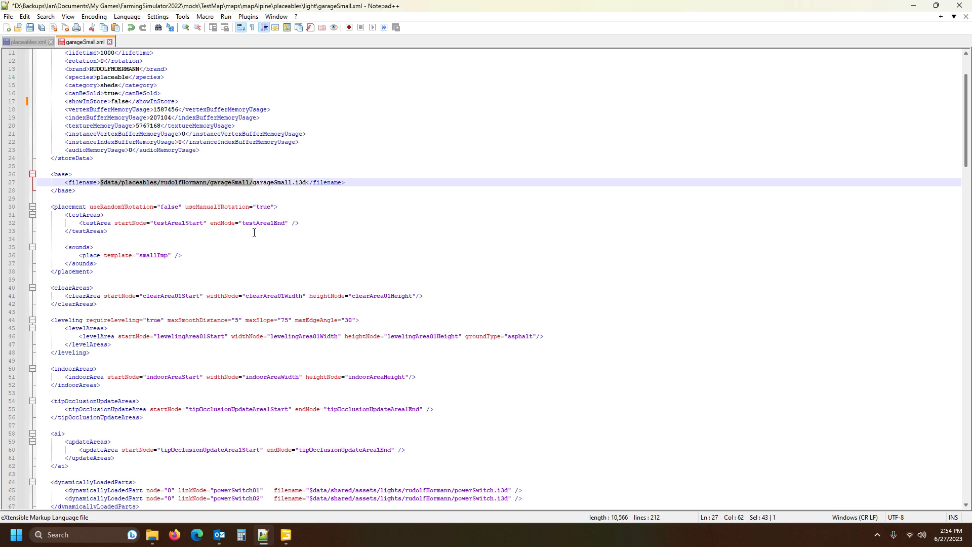
{"action": "key", "text": "ctrl+v"}
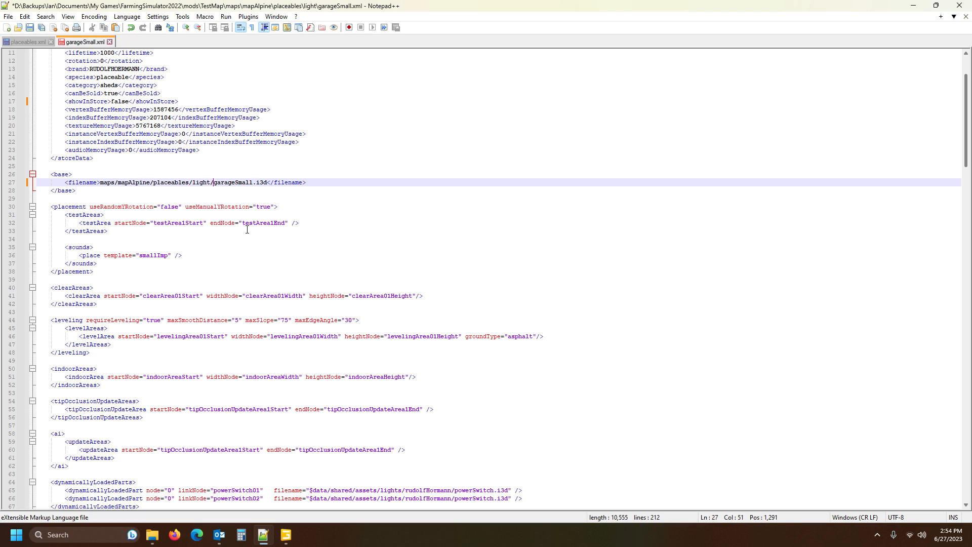
{"action": "left_click", "coordinate": [117, 183]}
{"action": "left_click", "coordinate": [238, 183]}
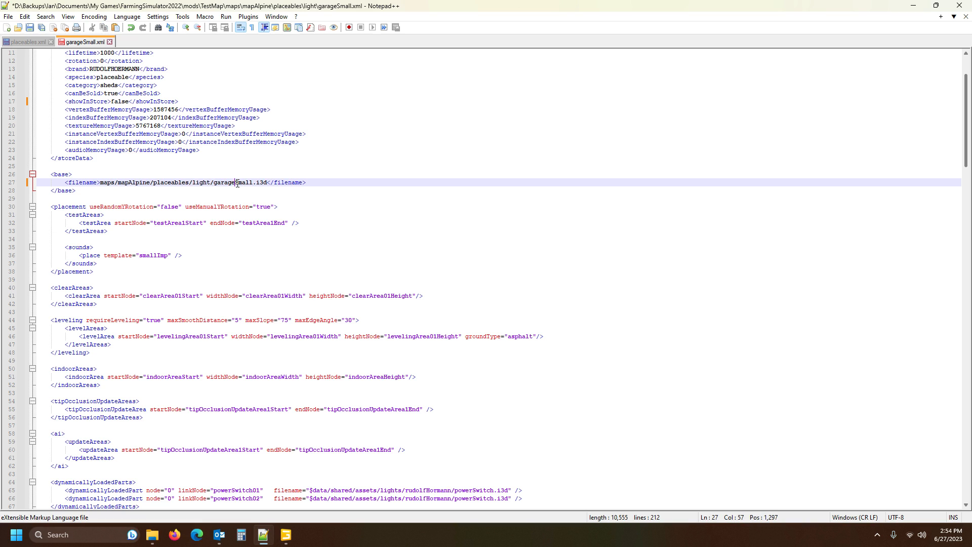
Check the base file path against the placeables.xml entry, and delete the testArea line from the placement section of garageSmall.xml.
{"action": "left_click", "coordinate": [29, 41]}
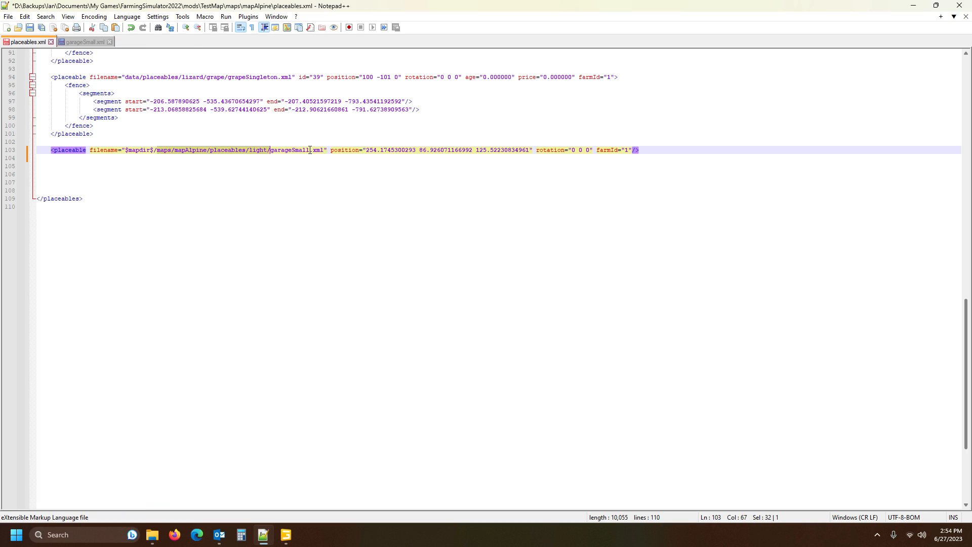
{"action": "left_click", "coordinate": [86, 43]}
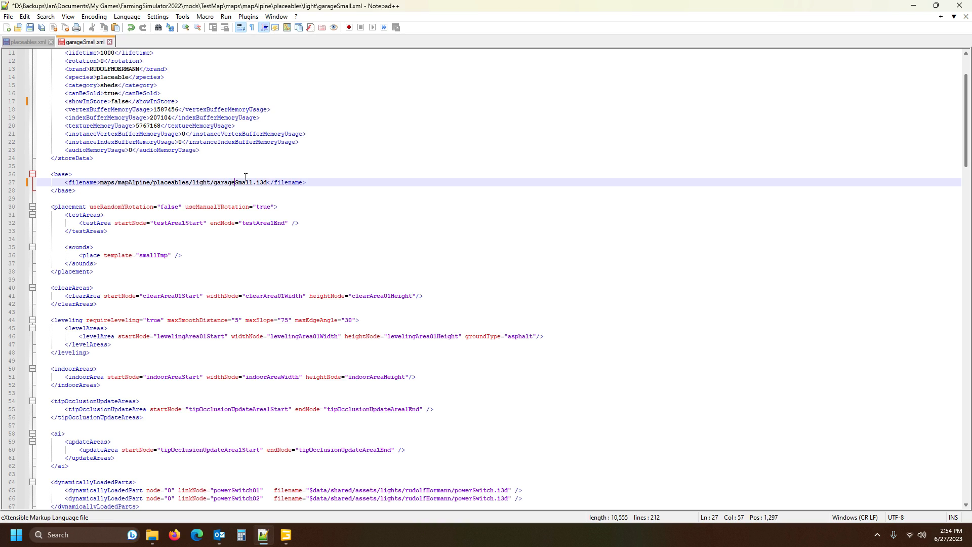
{"action": "left_click", "coordinate": [61, 175]}
{"action": "left_click", "coordinate": [65, 207]}
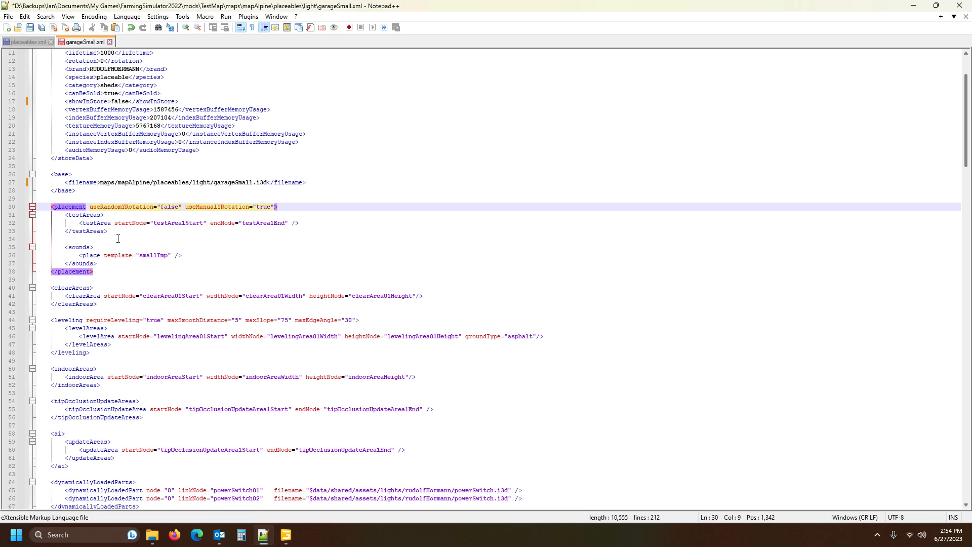
{"action": "scroll", "coordinate": [118, 239], "scroll_direction": "down", "scroll_amount": 7}
{"action": "scroll", "coordinate": [118, 238], "scroll_direction": "up", "scroll_amount": 4}
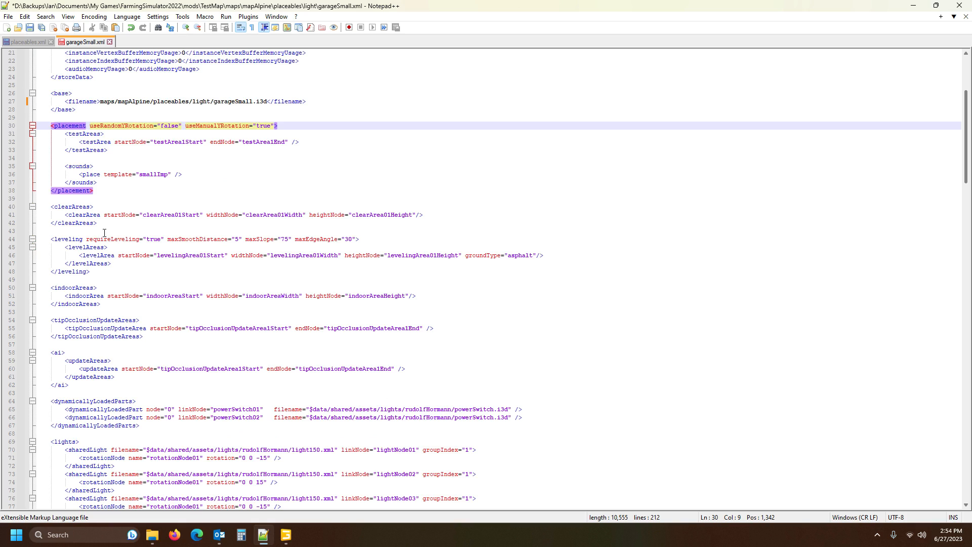
{"action": "left_click", "coordinate": [72, 134]}
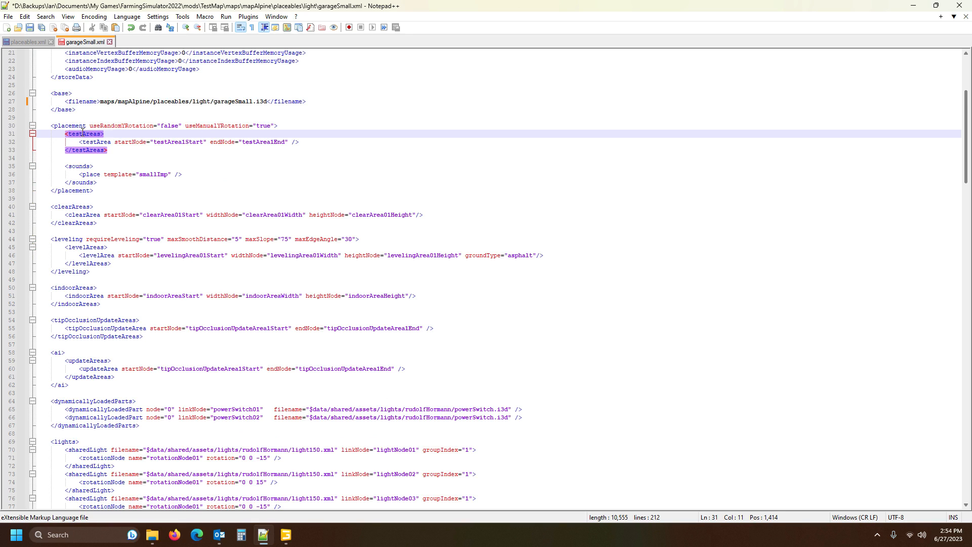
{"action": "left_click", "coordinate": [86, 150]}
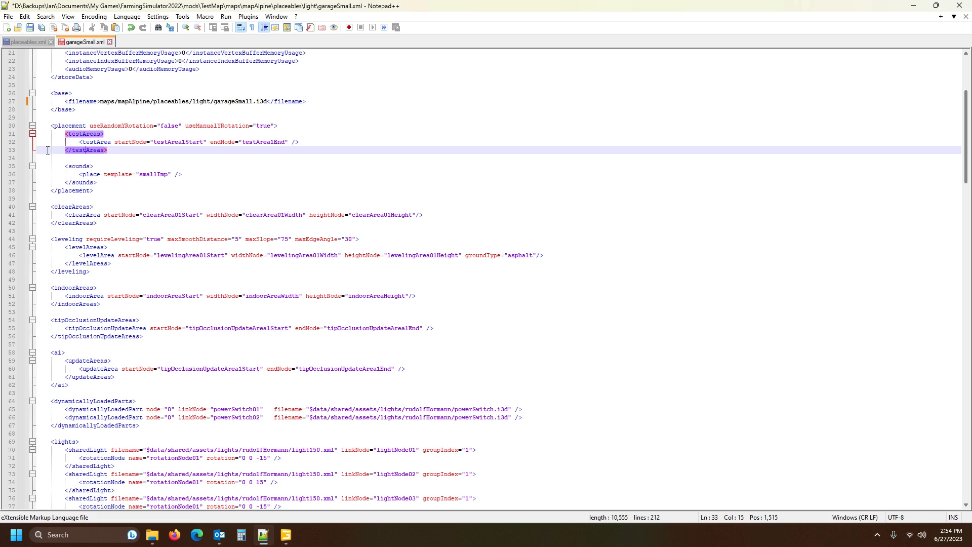
{"action": "left_click", "coordinate": [11, 146]}
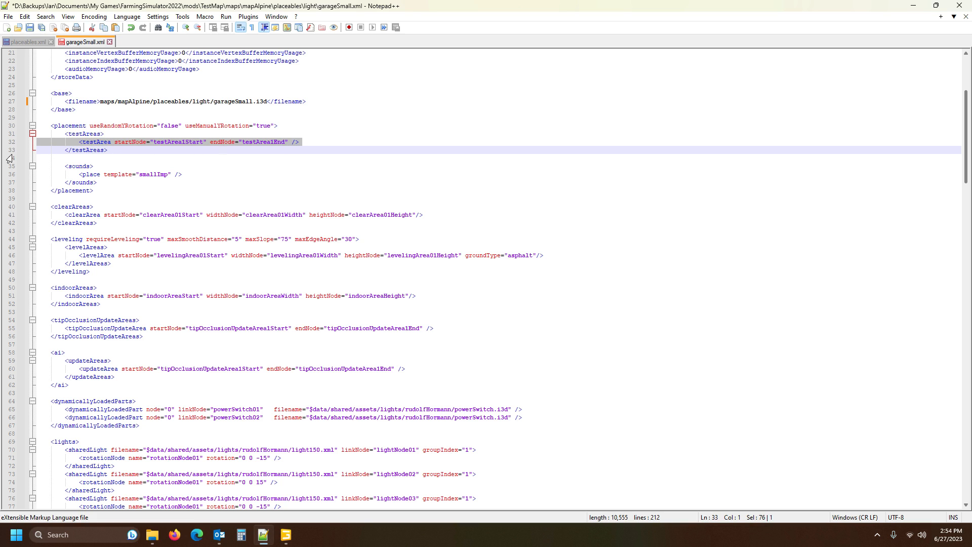
{"action": "key", "text": "Delete"}
Delete the smallImp place line from the sounds block and the clearArea line from the clearAreas block.
{"action": "left_click", "coordinate": [87, 134]}
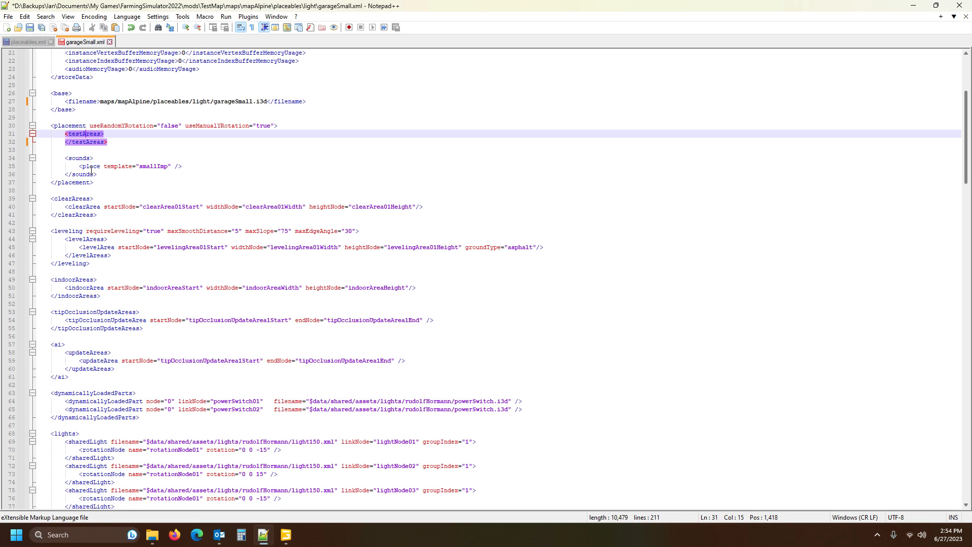
{"action": "left_click", "coordinate": [69, 126]}
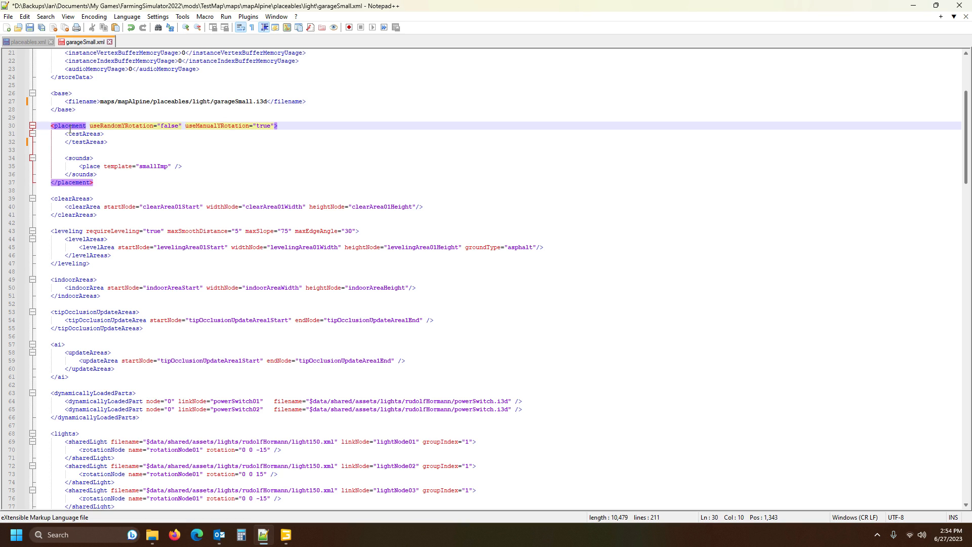
{"action": "left_click", "coordinate": [11, 170]}
{"action": "key", "text": "Delete"}
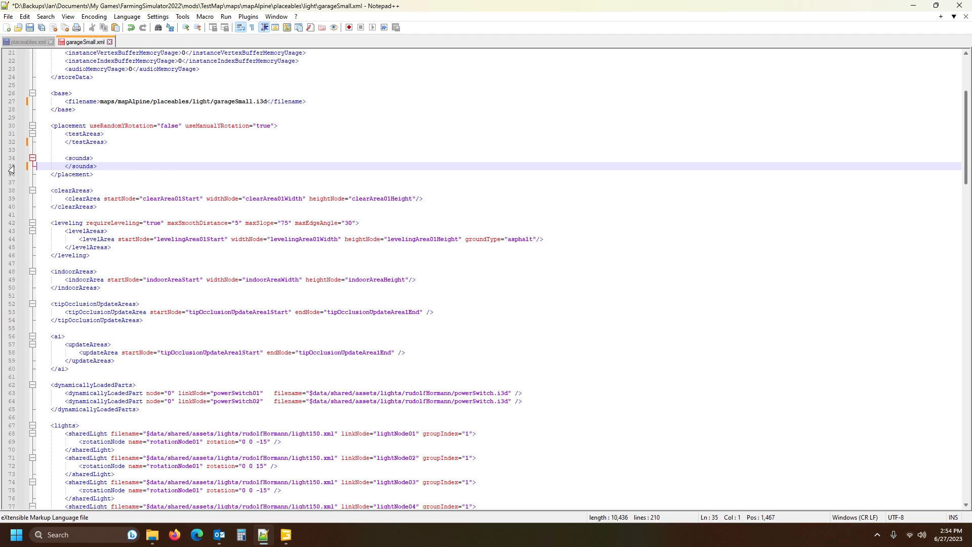
{"action": "left_click", "coordinate": [69, 176]}
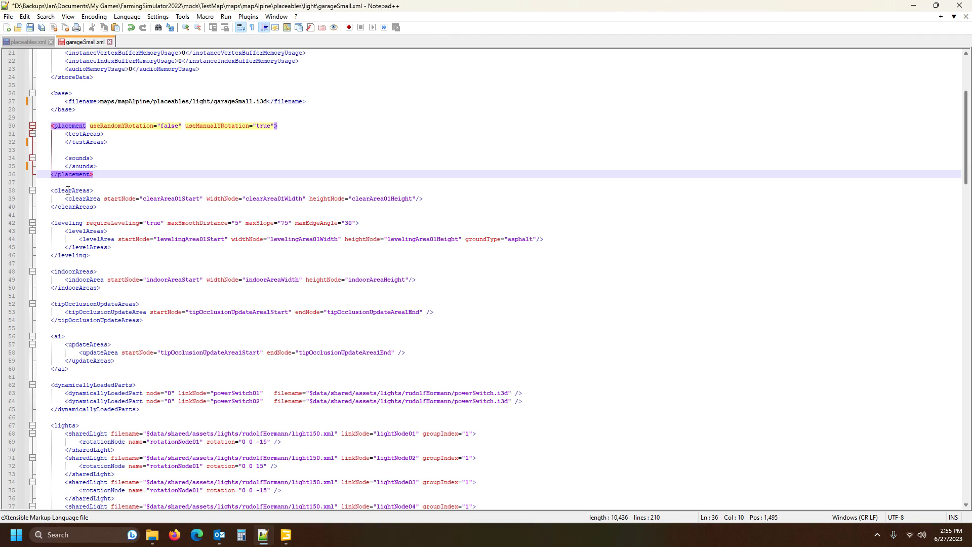
{"action": "left_click", "coordinate": [29, 200]}
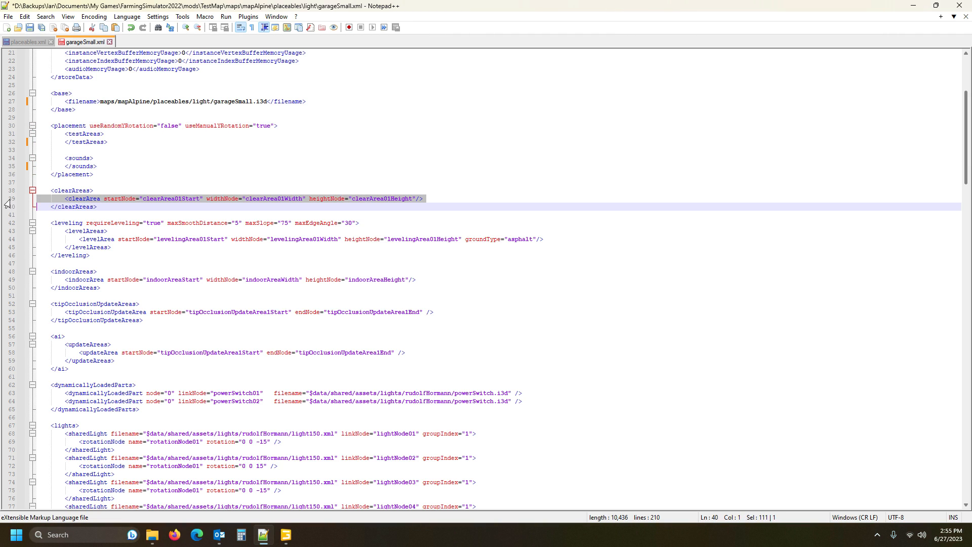
{"action": "key", "text": "Delete"}
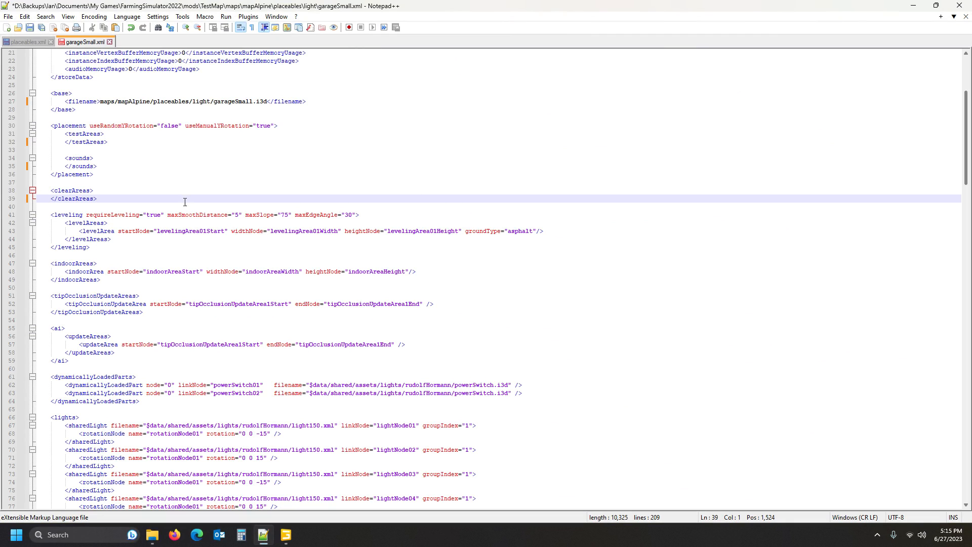
Examine the remaining light nodes in GIANTS Editor's scenegraph, and compare them with the i3dMappings of garageSmall.xml in Notepad++, including lightTrigger.
{"action": "scroll", "coordinate": [257, 218], "scroll_direction": "up", "scroll_amount": 7}
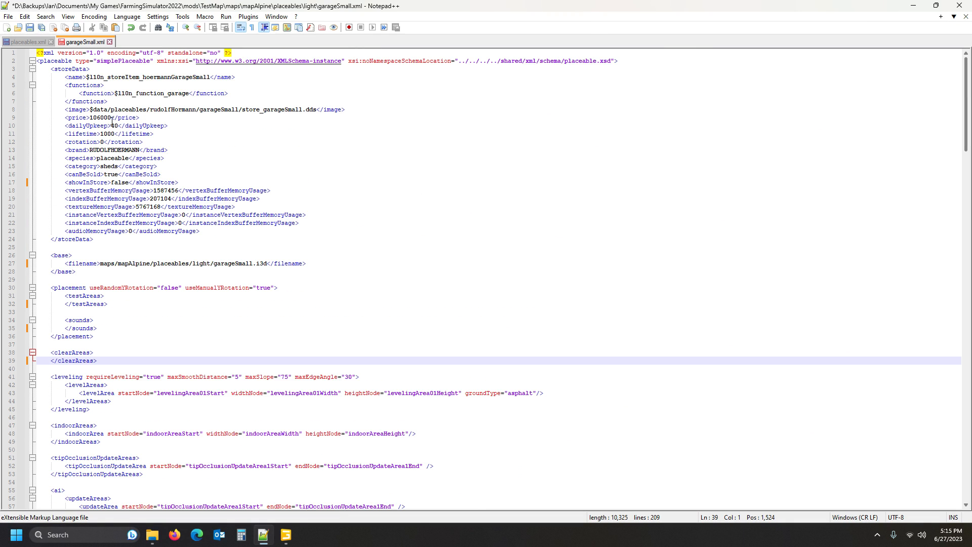
{"action": "left_click", "coordinate": [286, 534]}
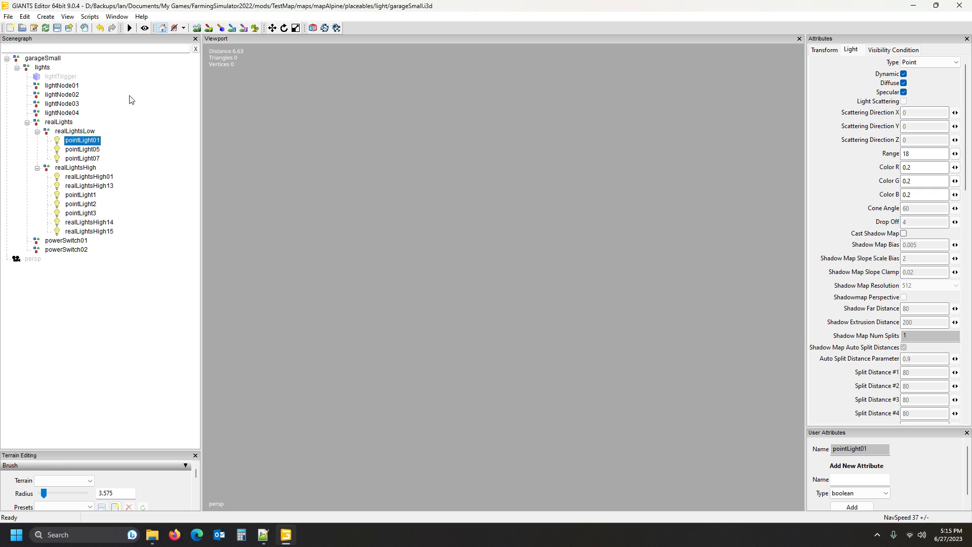
{"action": "left_click", "coordinate": [262, 535]}
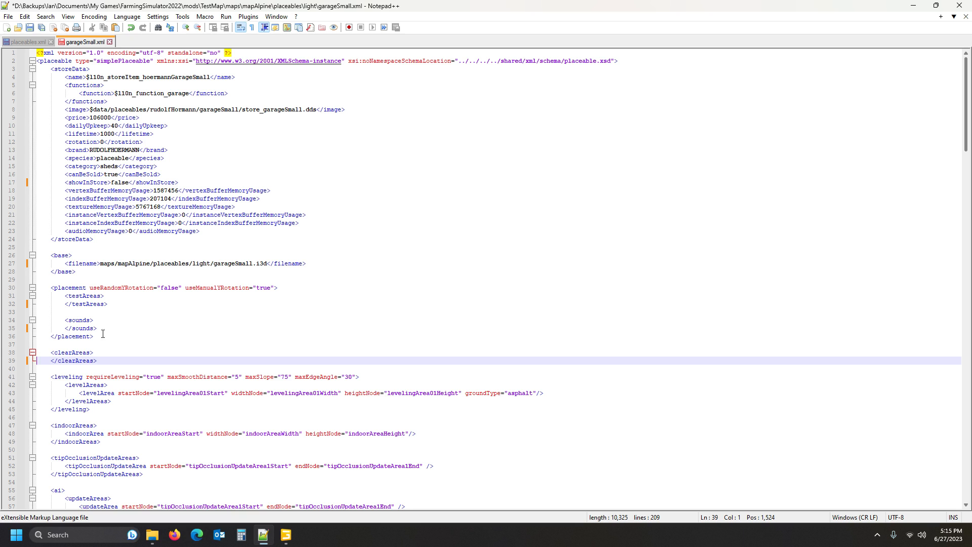
{"action": "scroll", "coordinate": [144, 333], "scroll_direction": "down", "scroll_amount": 17}
{"action": "scroll", "coordinate": [325, 388], "scroll_direction": "down", "scroll_amount": 20}
{"action": "scroll", "coordinate": [324, 387], "scroll_direction": "up", "scroll_amount": 7}
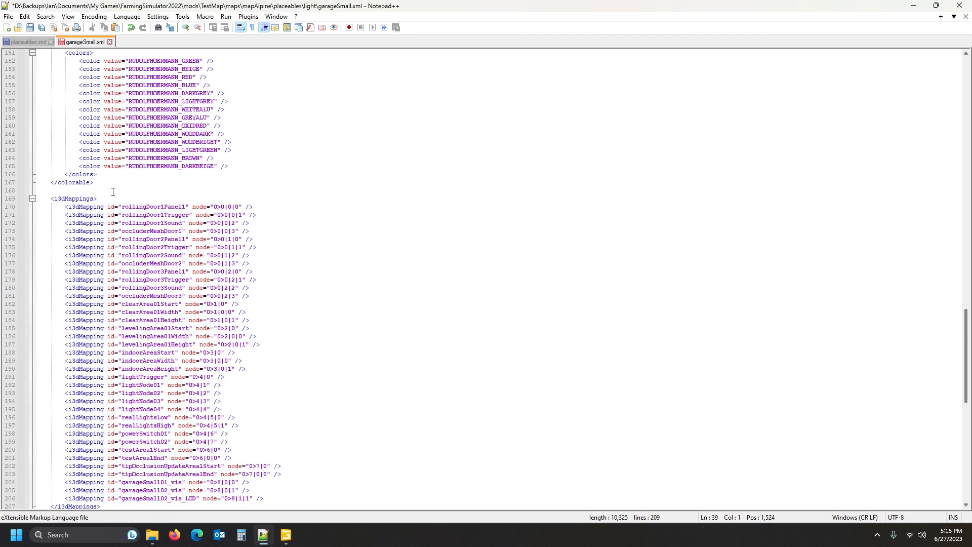
{"action": "scroll", "coordinate": [113, 187], "scroll_direction": "down", "scroll_amount": 3}
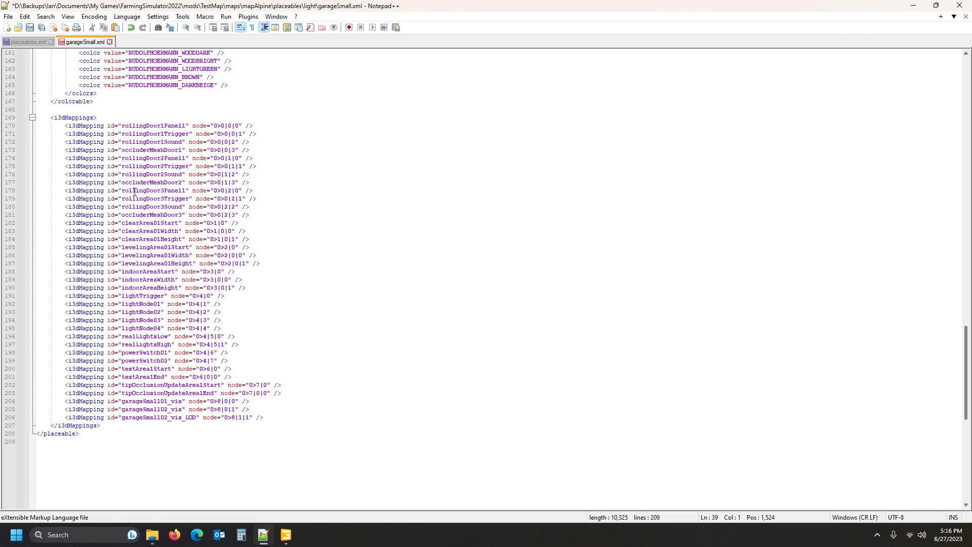
{"action": "left_click", "coordinate": [140, 297]}
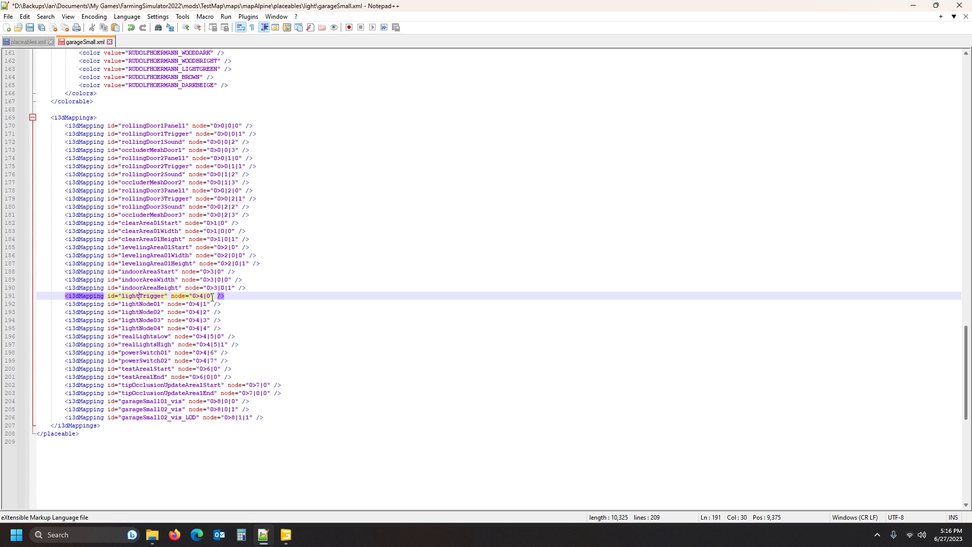
Delete the levelArea line from the leveling section and the indoorArea line from the indoorAreas block.
{"action": "scroll", "coordinate": [200, 297], "scroll_direction": "up", "scroll_amount": 20}
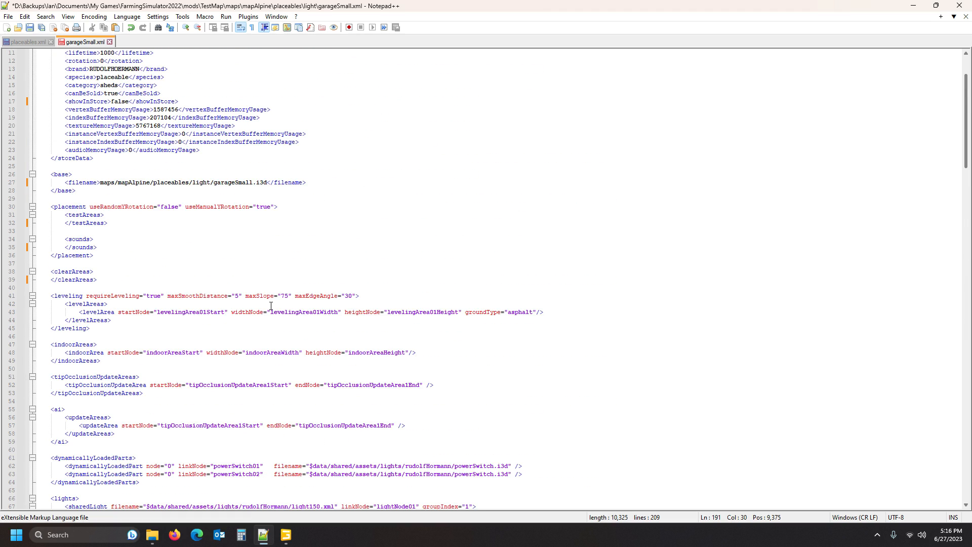
{"action": "scroll", "coordinate": [271, 306], "scroll_direction": "down", "scroll_amount": 3}
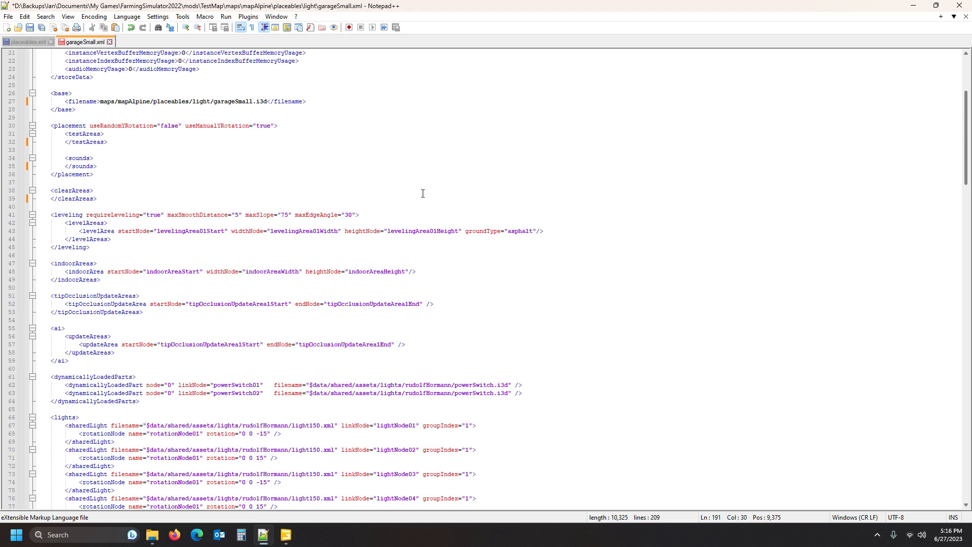
{"action": "left_click", "coordinate": [62, 215]}
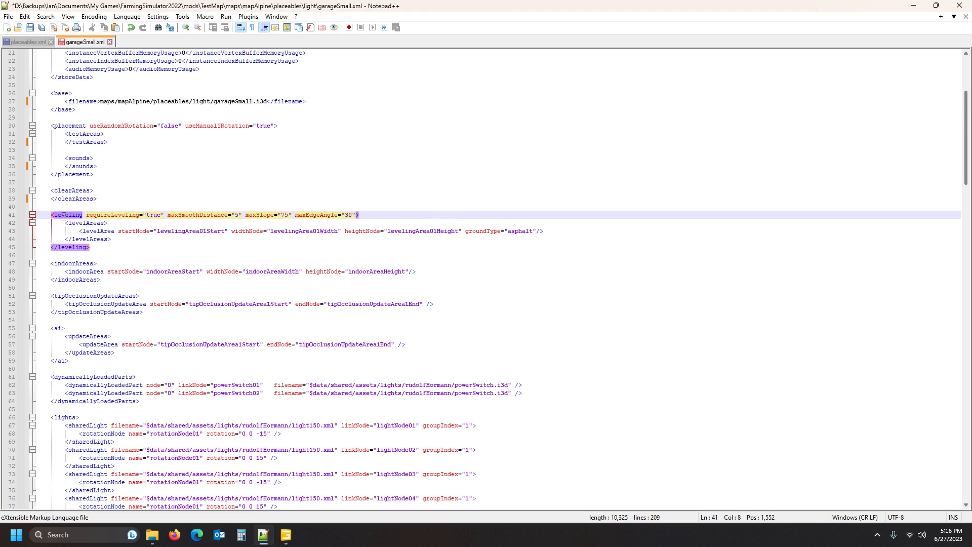
{"action": "left_click", "coordinate": [7, 232]}
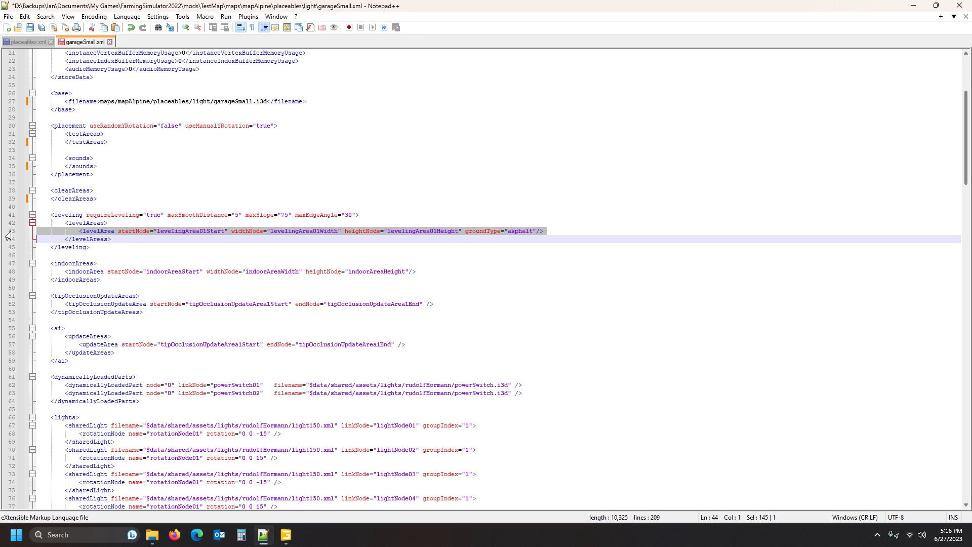
{"action": "key", "text": "Delete"}
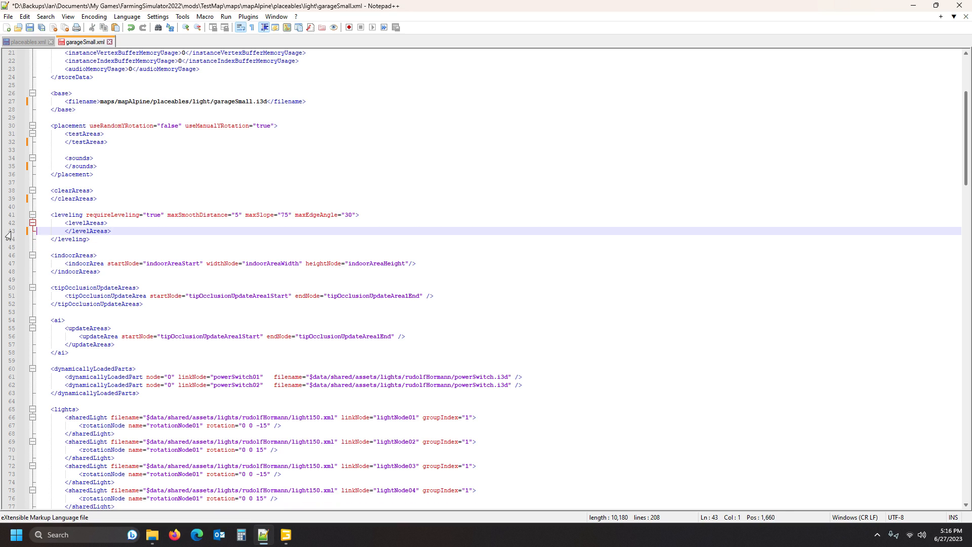
{"action": "left_click", "coordinate": [12, 265]}
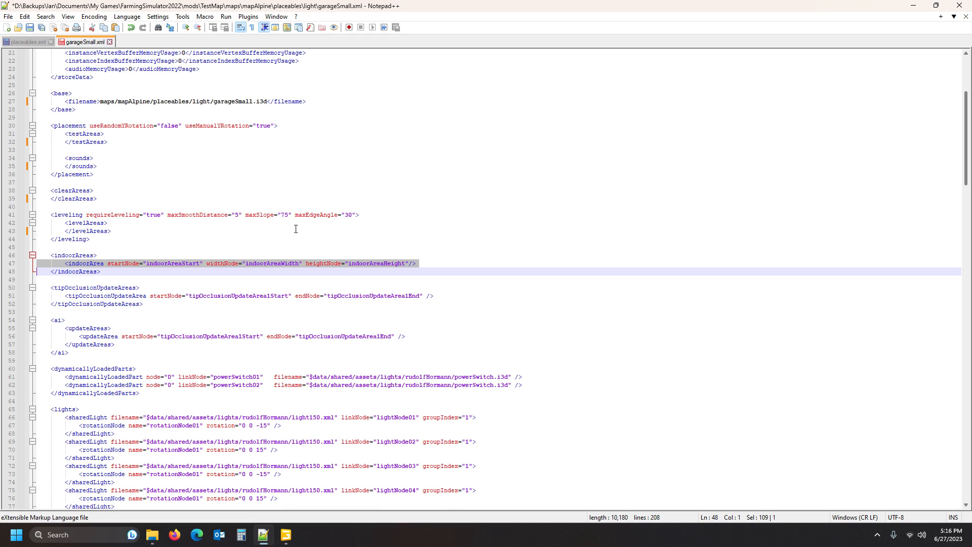
{"action": "key", "text": "Delete"}
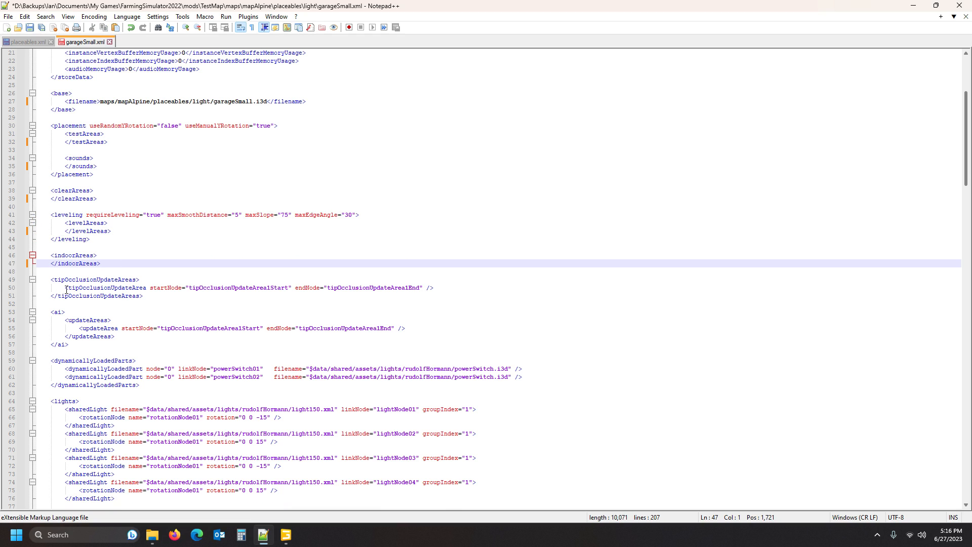
Delete the tipOcclusionUpdateArea line and the updateArea line inside the ai section.
{"action": "left_click", "coordinate": [10, 288]}
{"action": "key", "text": "Delete"}
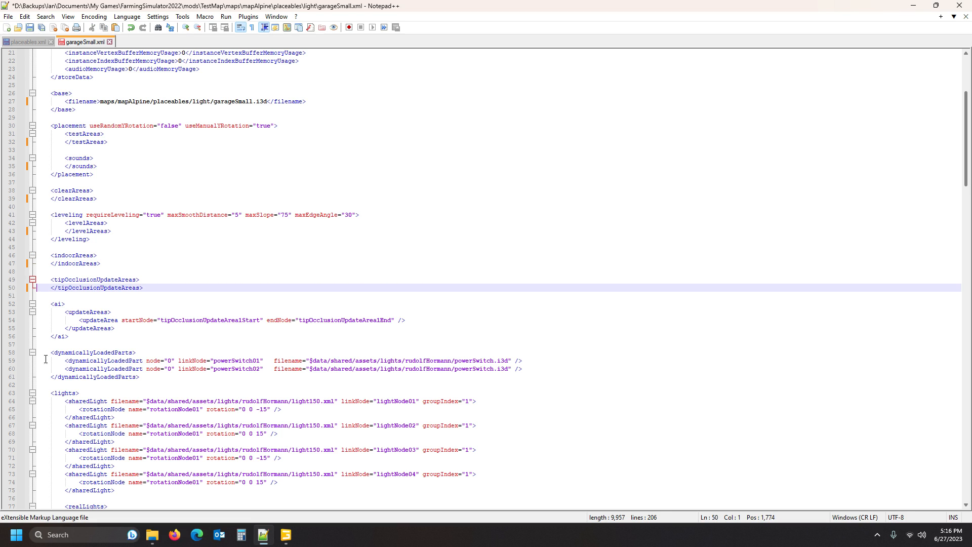
{"action": "left_click", "coordinate": [10, 320]}
{"action": "key", "text": "Delete"}
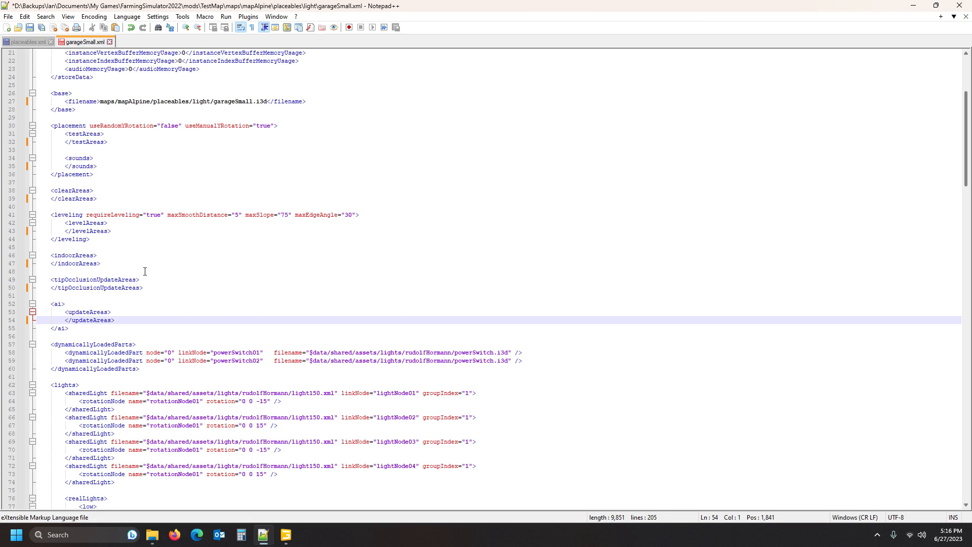
Review the emptied area blocks and set requireLeveling to false in the leveling tag.
{"action": "left_click", "coordinate": [55, 304]}
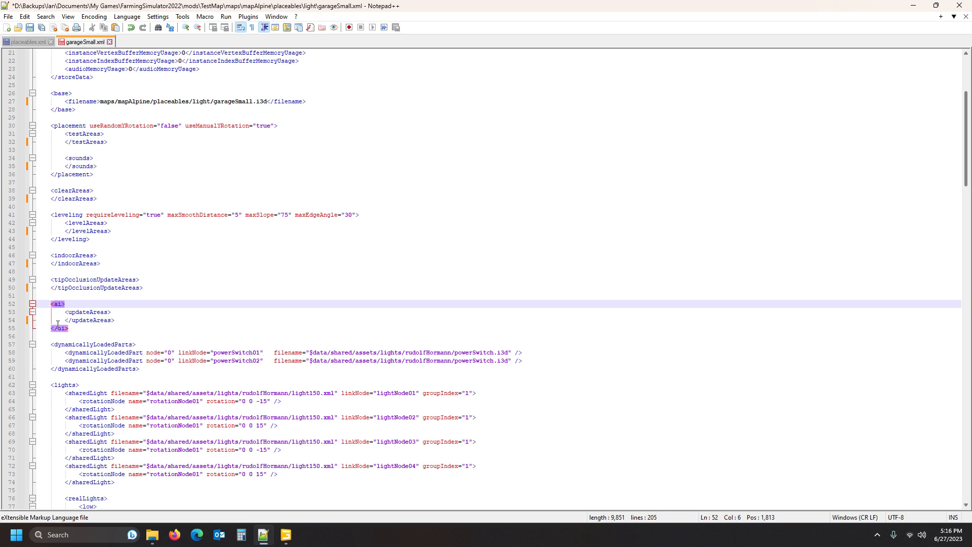
{"action": "scroll", "coordinate": [61, 319], "scroll_direction": "up", "scroll_amount": 7}
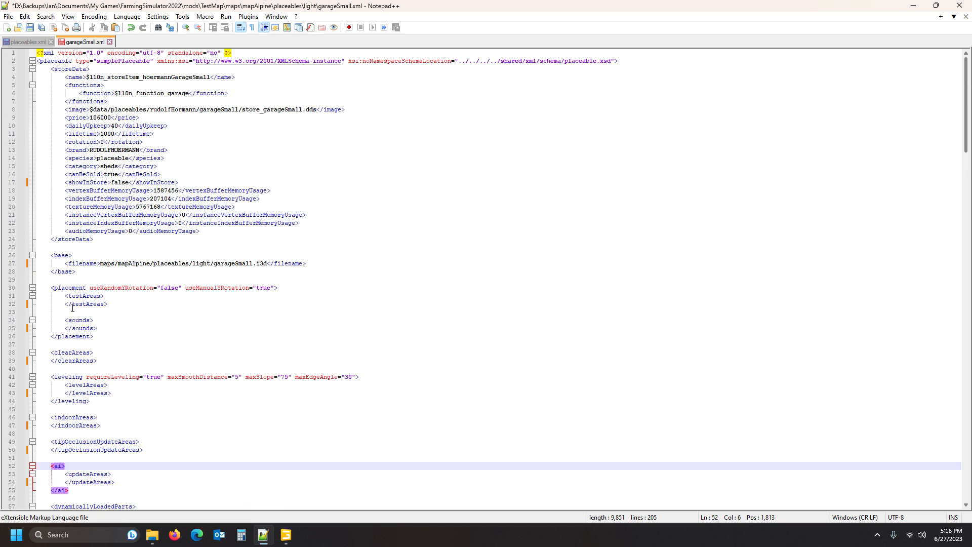
{"action": "left_click", "coordinate": [74, 353]}
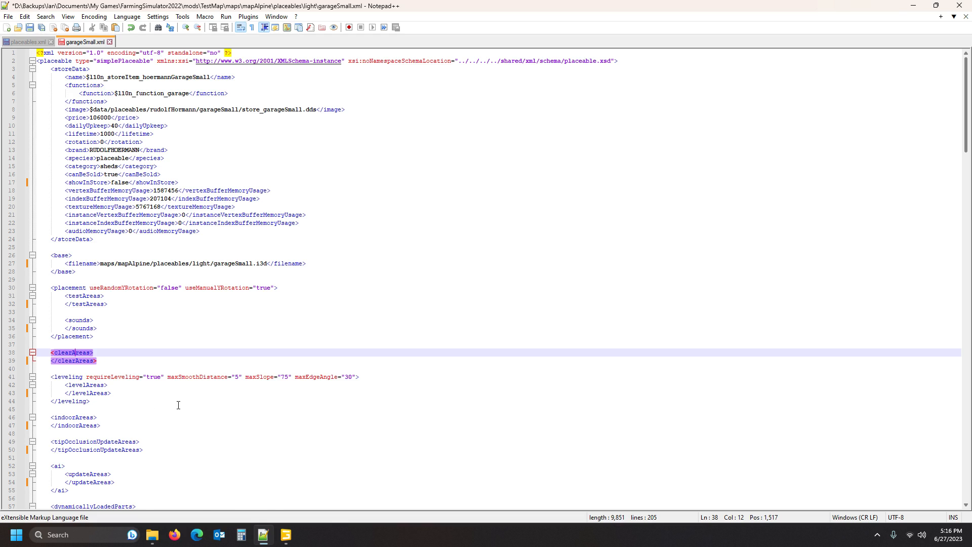
{"action": "scroll", "coordinate": [178, 405], "scroll_direction": "down", "scroll_amount": 3}
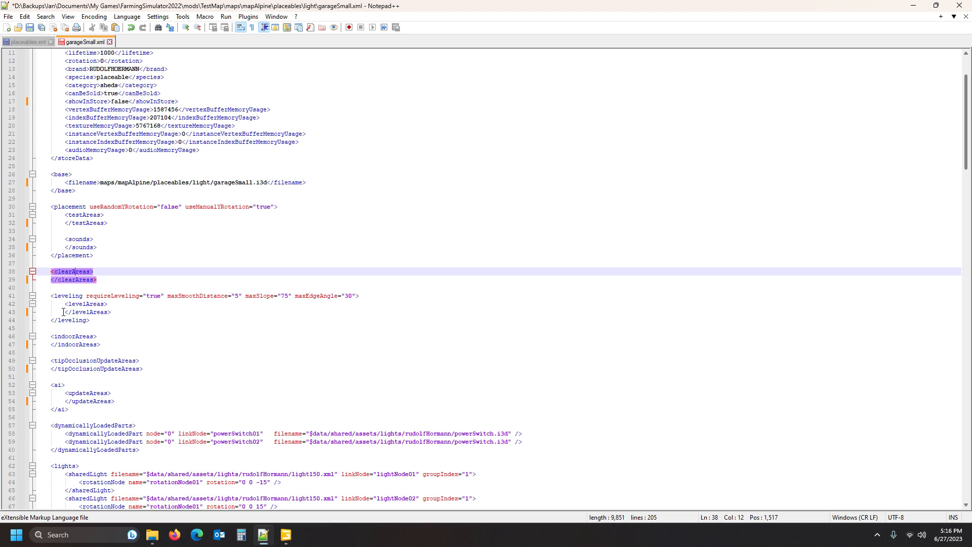
{"action": "double_click", "coordinate": [152, 297]}
{"action": "type", "text": "false"}
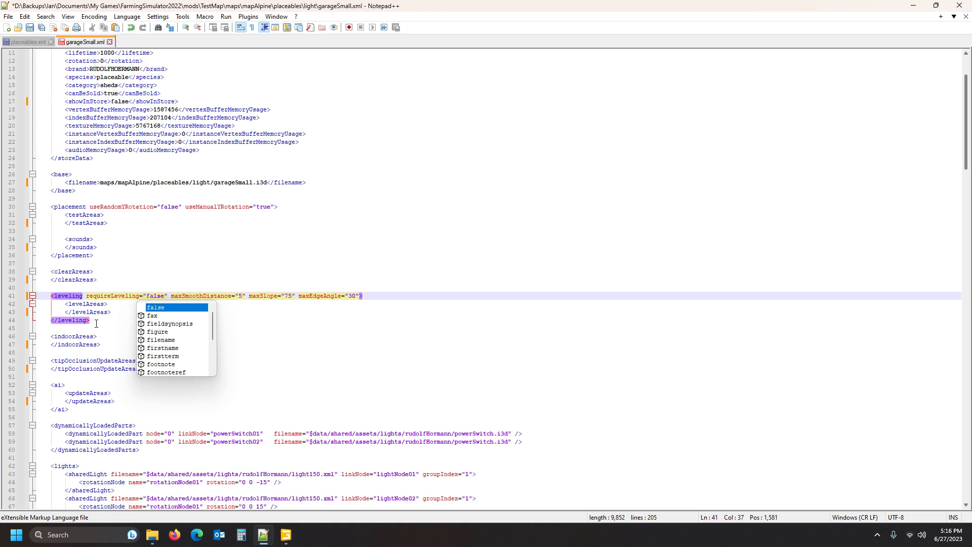
{"action": "key", "text": "Escape"}
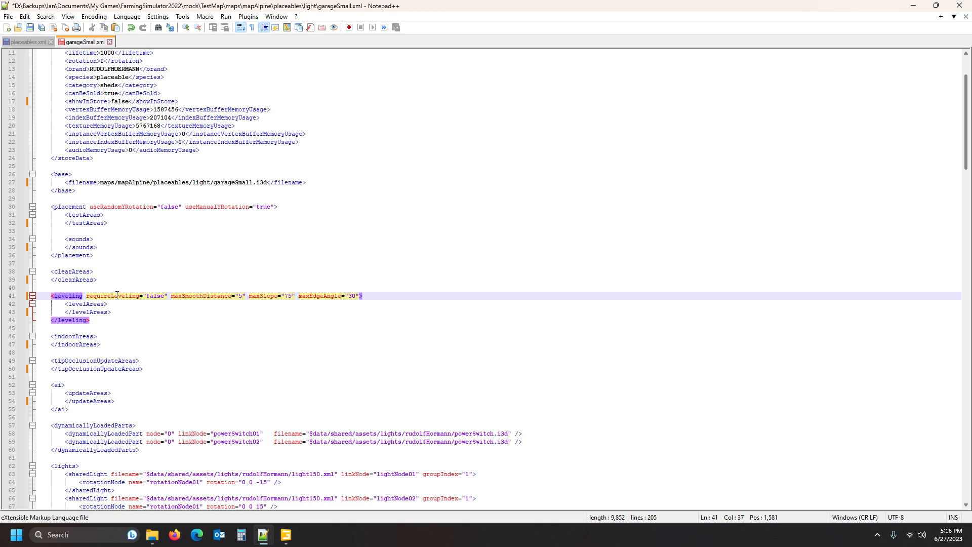
{"action": "scroll", "coordinate": [101, 378], "scroll_direction": "down", "scroll_amount": 3}
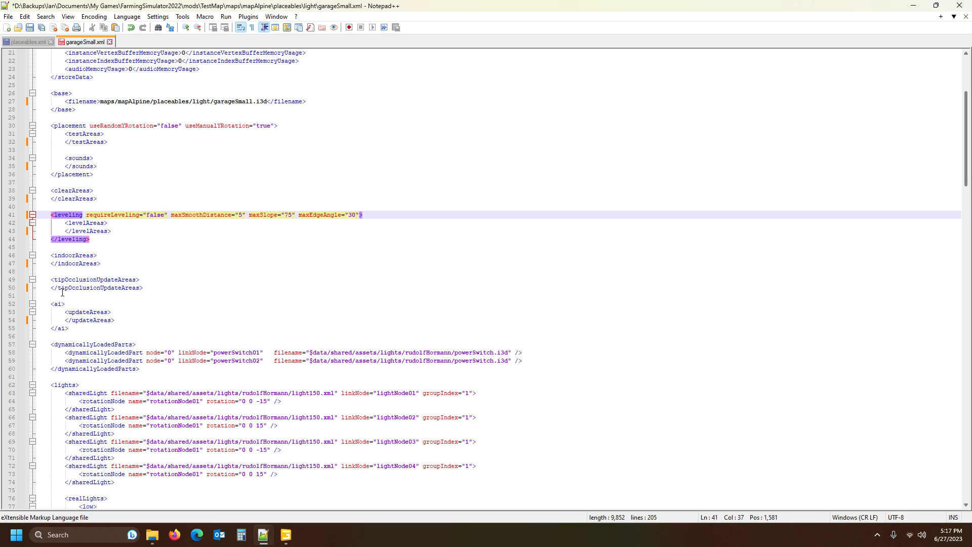
Review the emptied area blocks and the powerSwitch01 and powerSwitch02 entries in the dynamicallyLoadedParts block.
{"action": "left_click", "coordinate": [75, 255]}
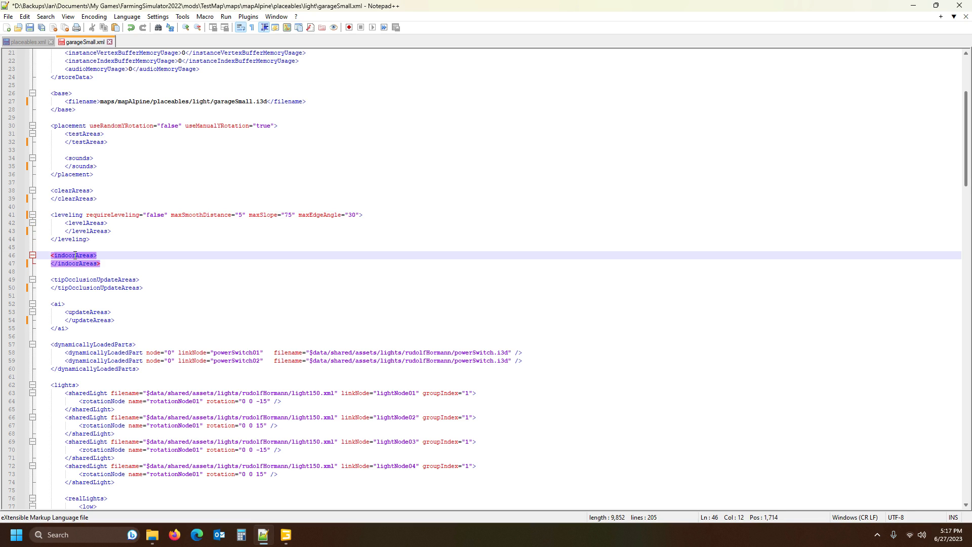
{"action": "left_click", "coordinate": [58, 304]}
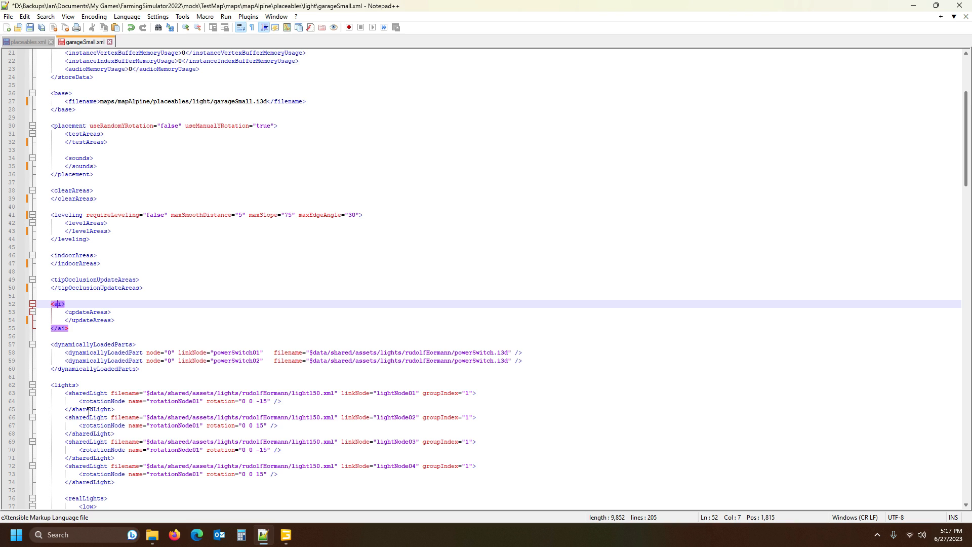
{"action": "scroll", "coordinate": [93, 411], "scroll_direction": "down", "scroll_amount": 3}
{"action": "scroll", "coordinate": [93, 411], "scroll_direction": "down", "scroll_amount": 3}
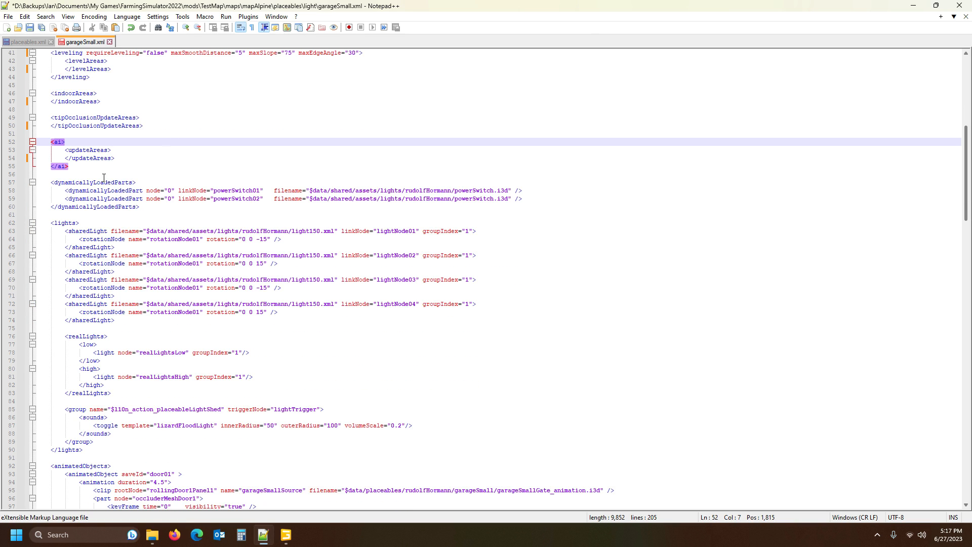
{"action": "left_click", "coordinate": [89, 183]}
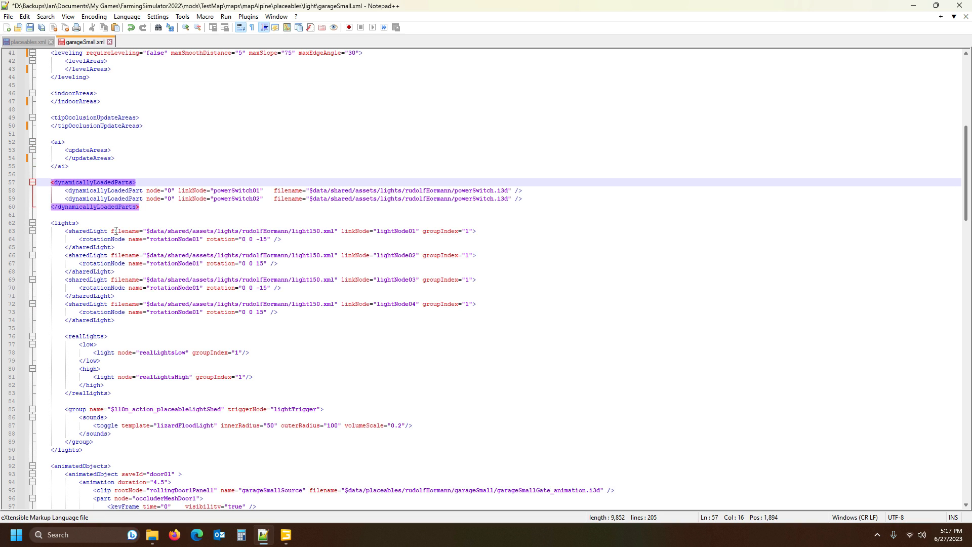
{"action": "left_click", "coordinate": [233, 191]}
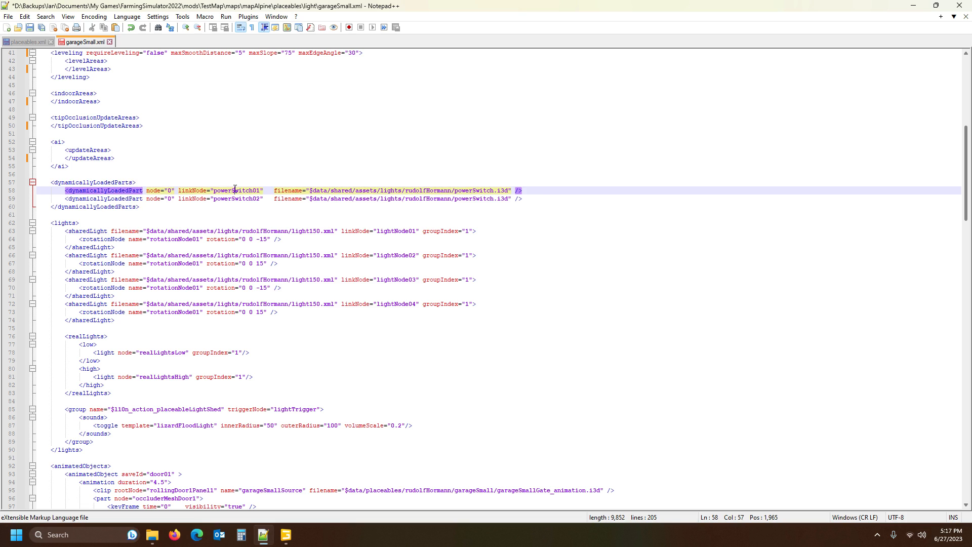
{"action": "left_click", "coordinate": [233, 198]}
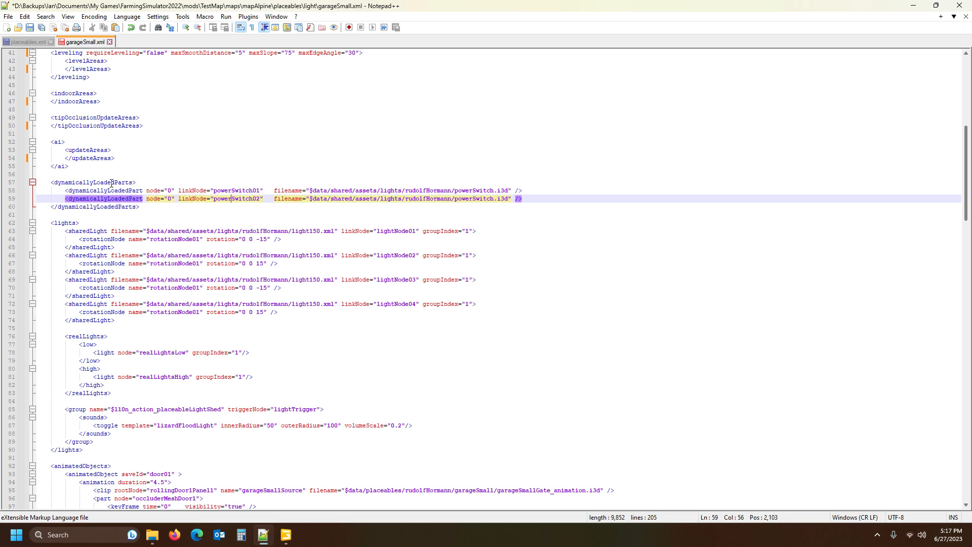
{"action": "left_click", "coordinate": [95, 182]}
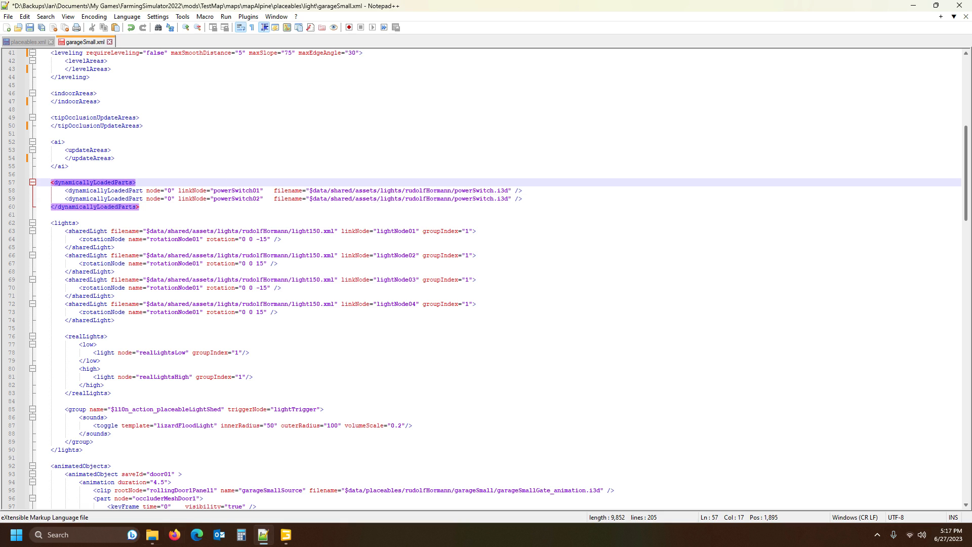
Examine the powerSwitch01 and powerSwitch02 nodes in GIANTS Editor and compare them with their dynamicallyLoadedPart entries in Notepad++.
{"action": "left_click", "coordinate": [290, 538]}
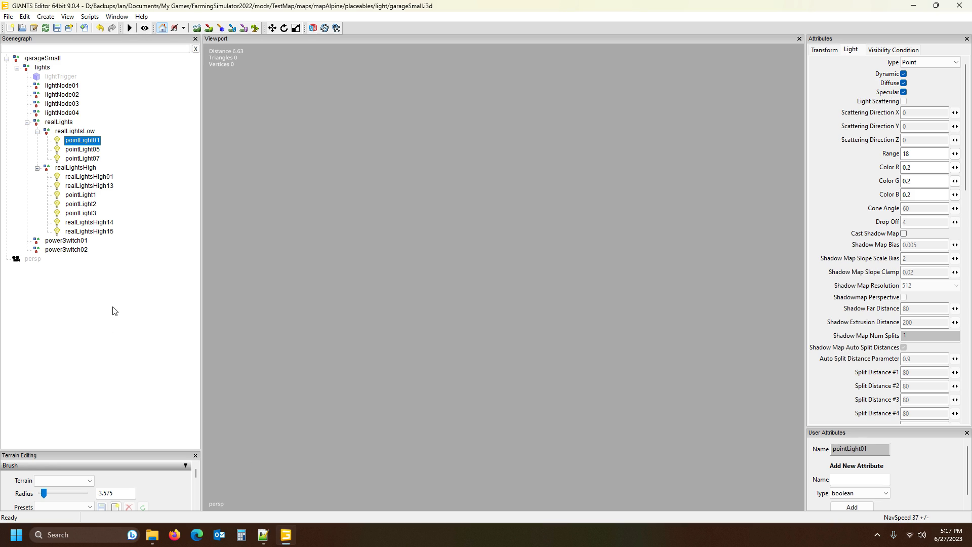
{"action": "left_click", "coordinate": [67, 241]}
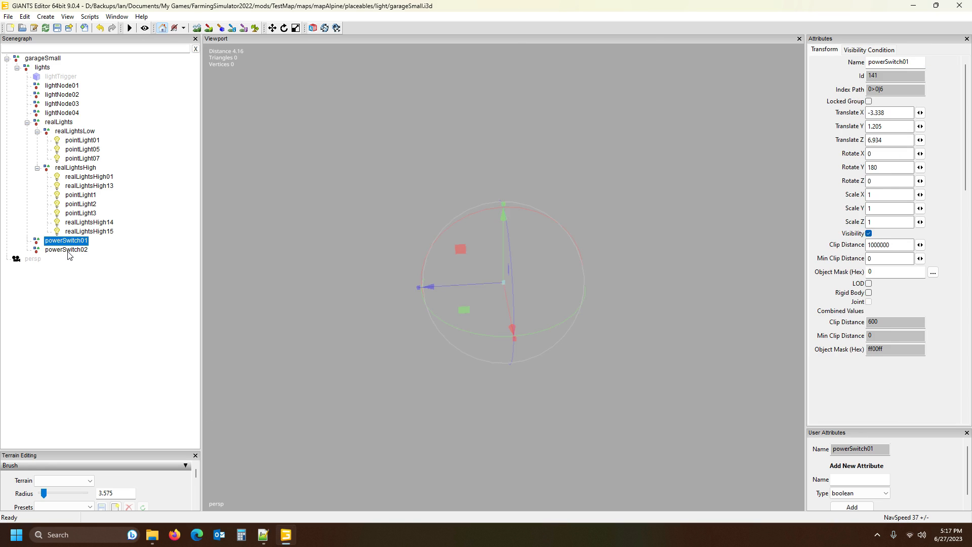
{"action": "left_click", "coordinate": [69, 254]}
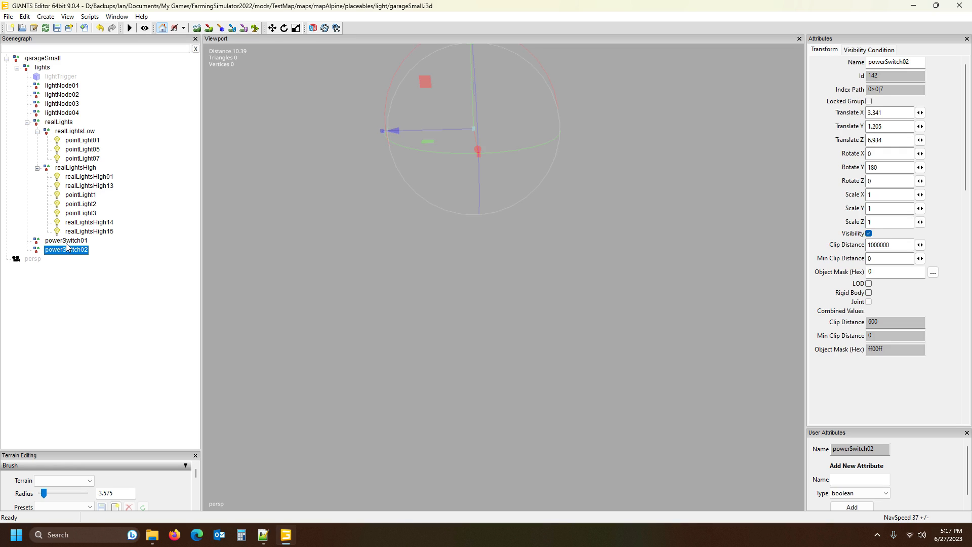
{"action": "left_click", "coordinate": [55, 241]}
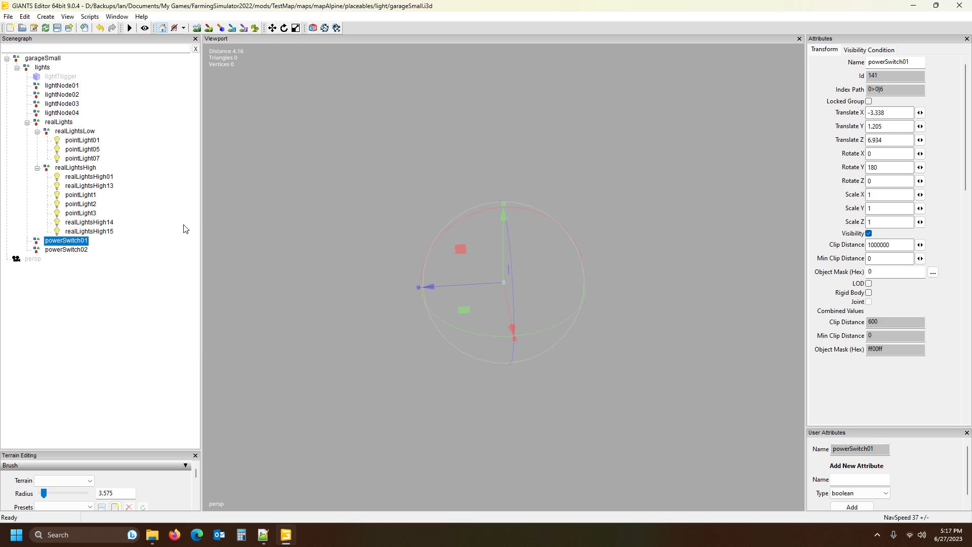
{"action": "left_click", "coordinate": [263, 534]}
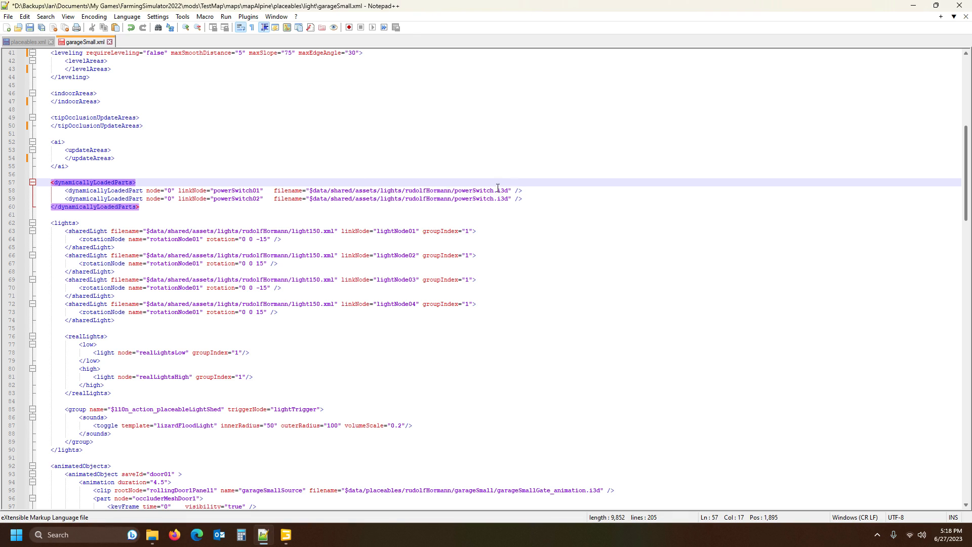
{"action": "left_click", "coordinate": [285, 535]}
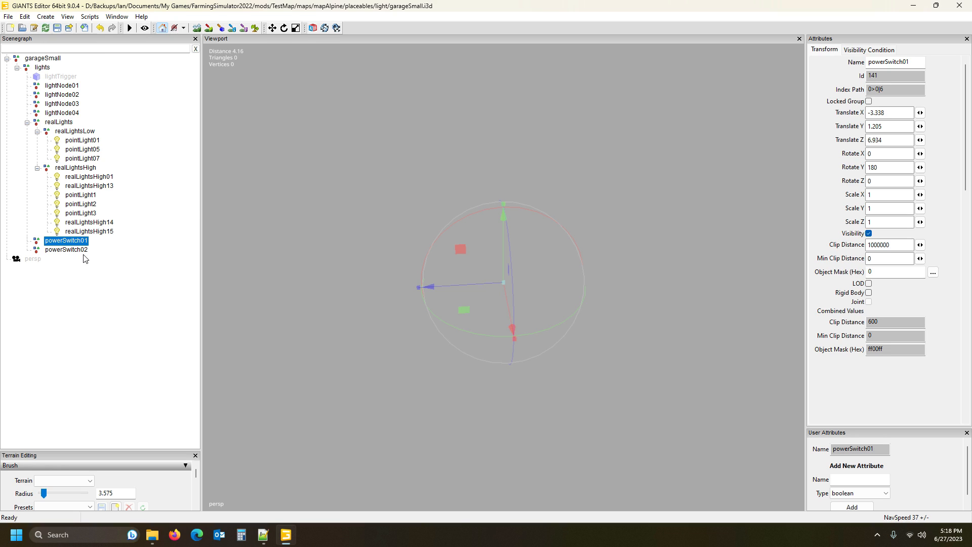
{"action": "left_click", "coordinate": [66, 250]}
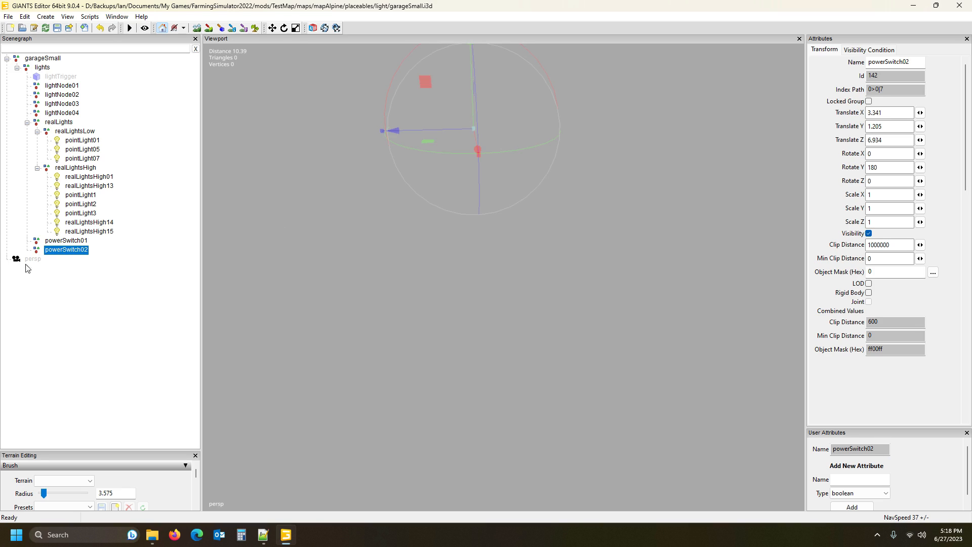
{"action": "double_click", "coordinate": [63, 241]}
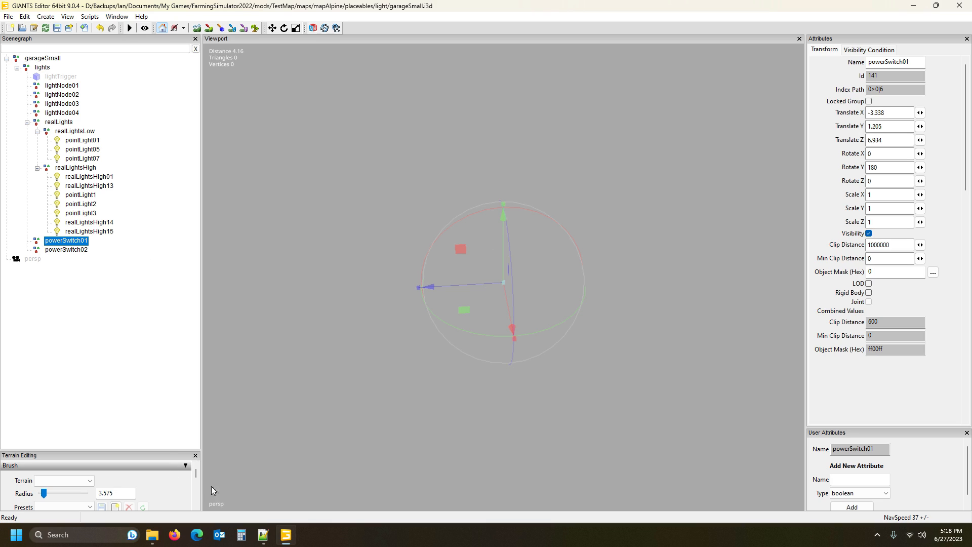
Switch to Notepad++ and review the sharedLight and realLights entries in the lights section of garageSmall.xml.
{"action": "left_click", "coordinate": [264, 534]}
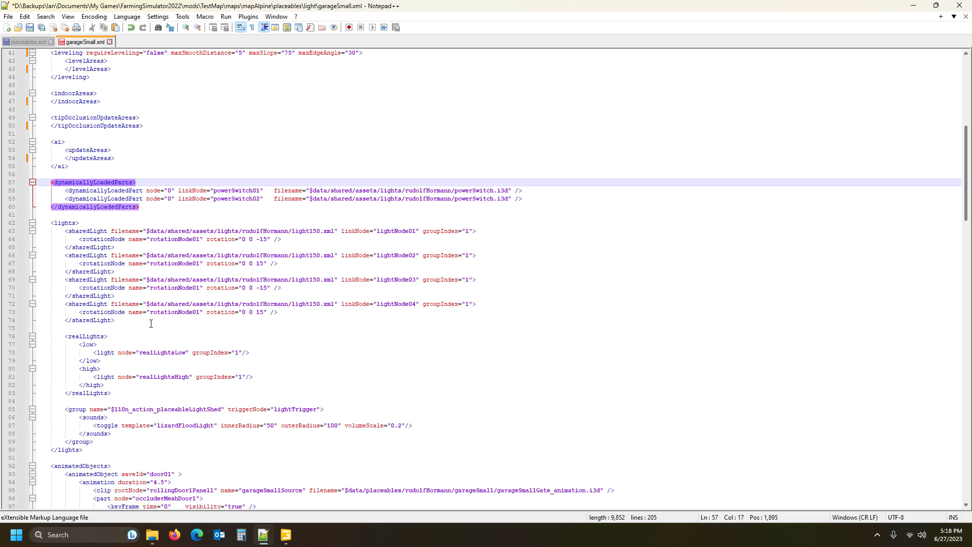
{"action": "left_click", "coordinate": [64, 223]}
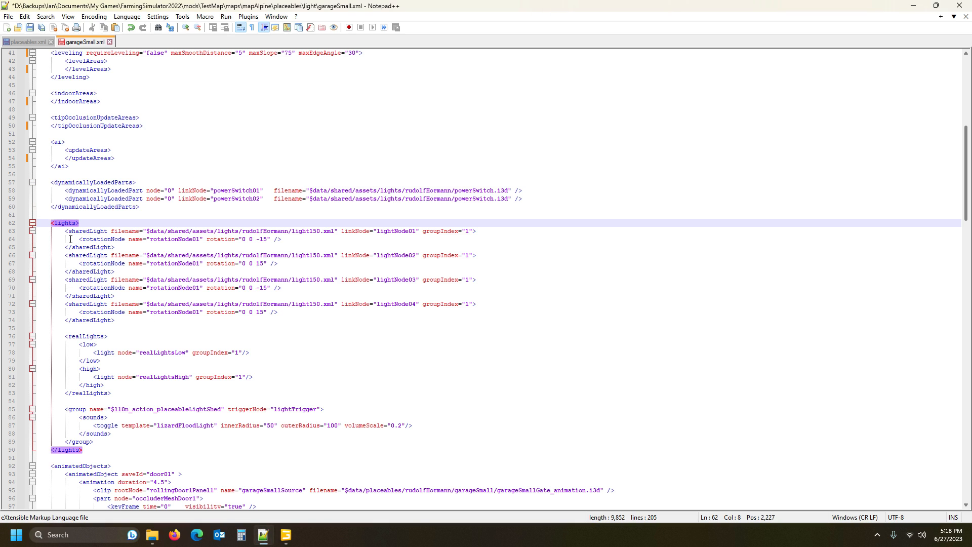
{"action": "left_click", "coordinate": [83, 231]}
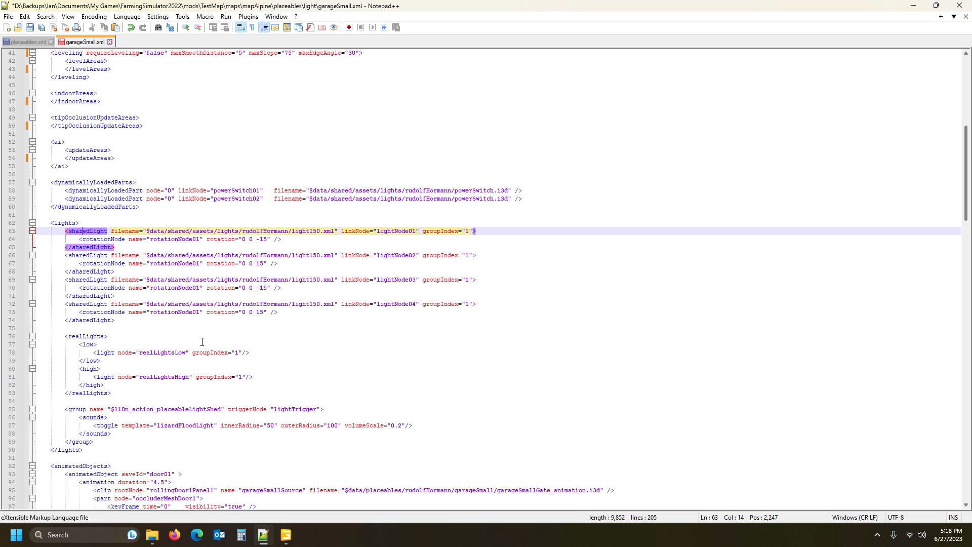
{"action": "left_click", "coordinate": [86, 337]}
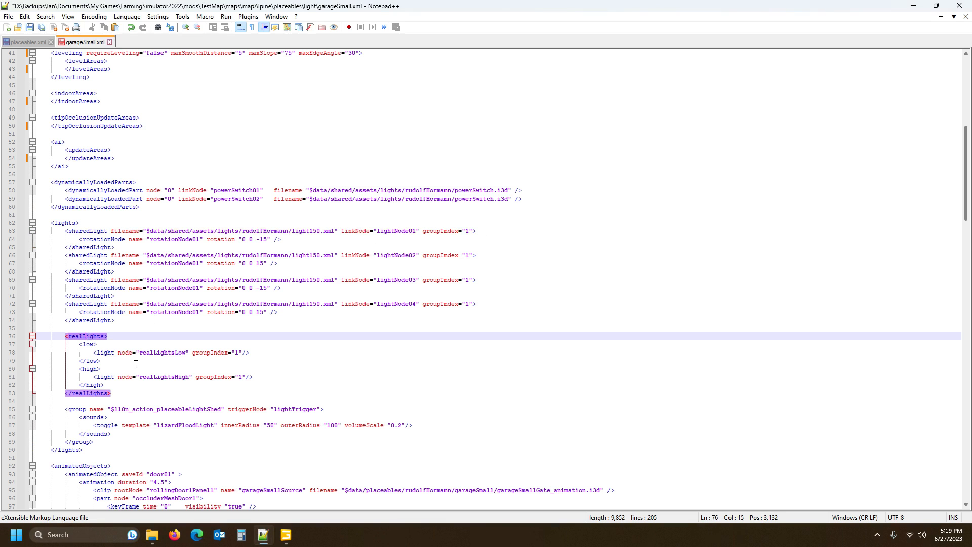
{"action": "scroll", "coordinate": [136, 364], "scroll_direction": "down", "scroll_amount": 7}
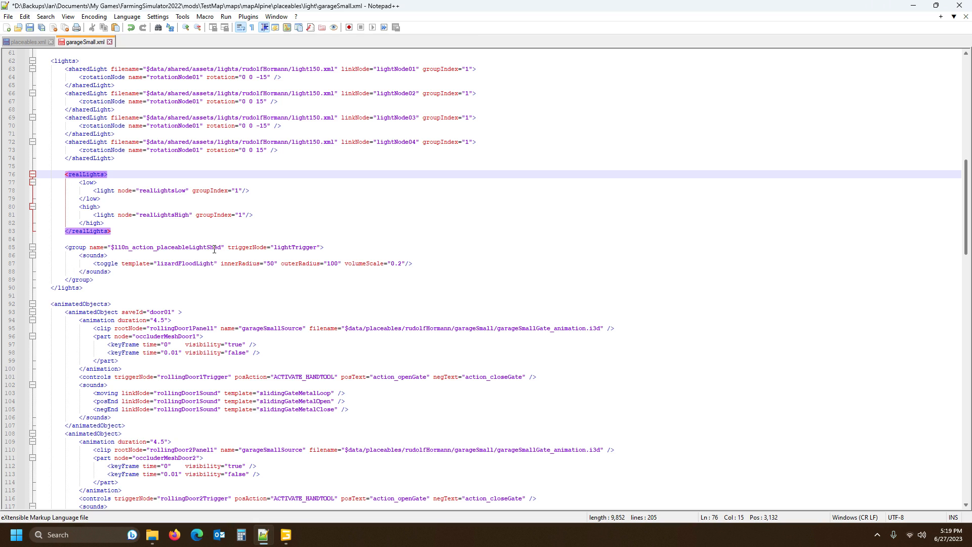
Set the rotationNode rotation to 0 0 0 in all four sharedLight entries, lightNode01 to lightNode04.
{"action": "scroll", "coordinate": [214, 249], "scroll_direction": "up", "scroll_amount": 3}
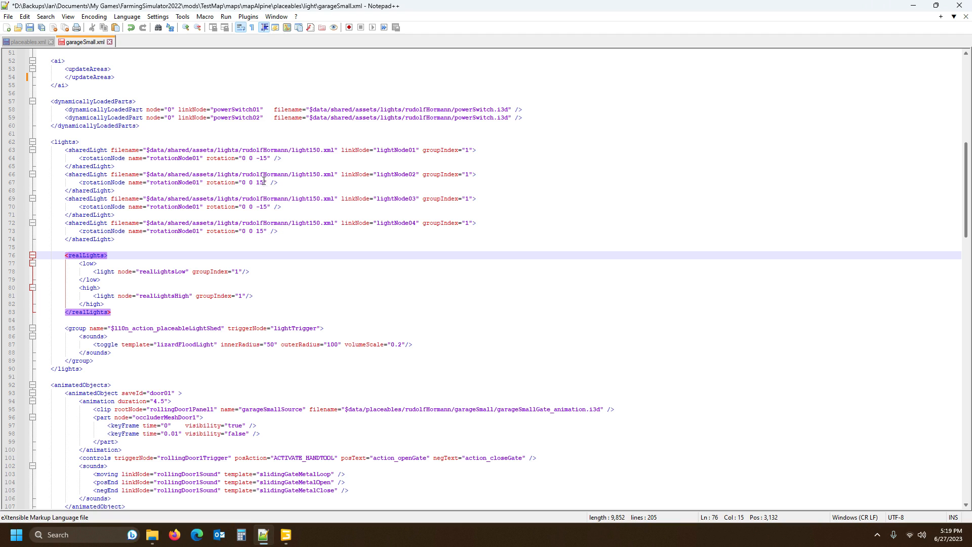
{"action": "left_click_drag", "start_coordinate": [255, 158], "coordinate": [268, 158]}
{"action": "type", "text": "0"}
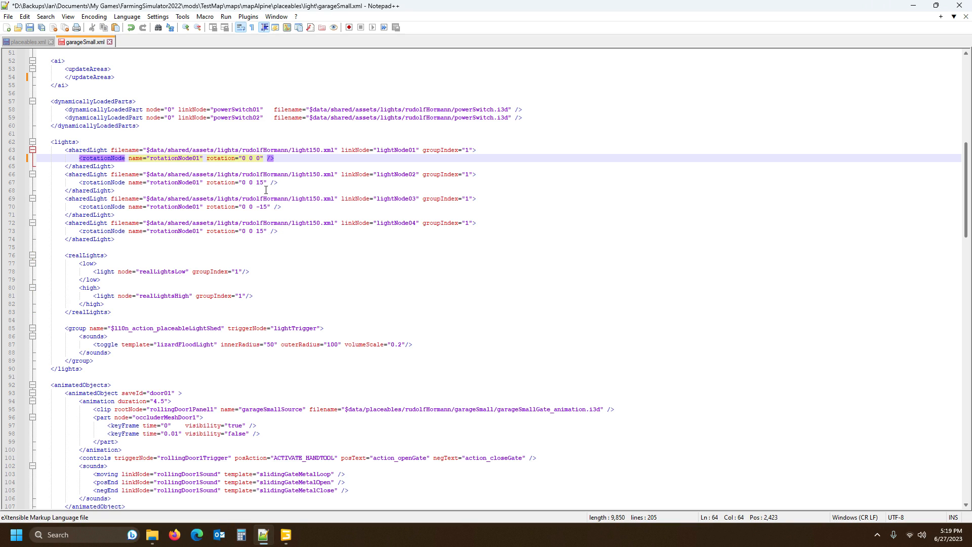
{"action": "double_click", "coordinate": [259, 182]}
{"action": "type", "text": "0"}
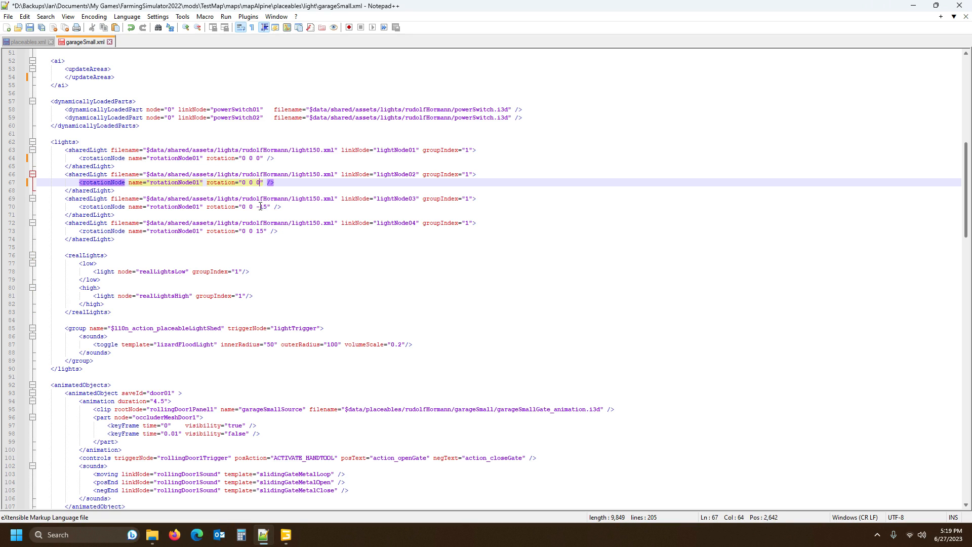
{"action": "double_click", "coordinate": [263, 207]}
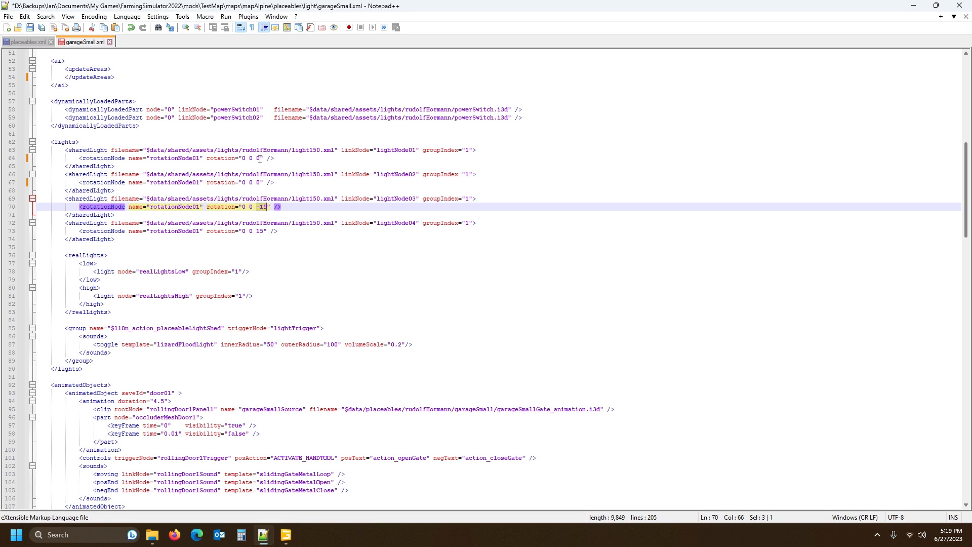
{"action": "type", "text": "0"}
{"action": "double_click", "coordinate": [257, 231]}
{"action": "type", "text": "0"}
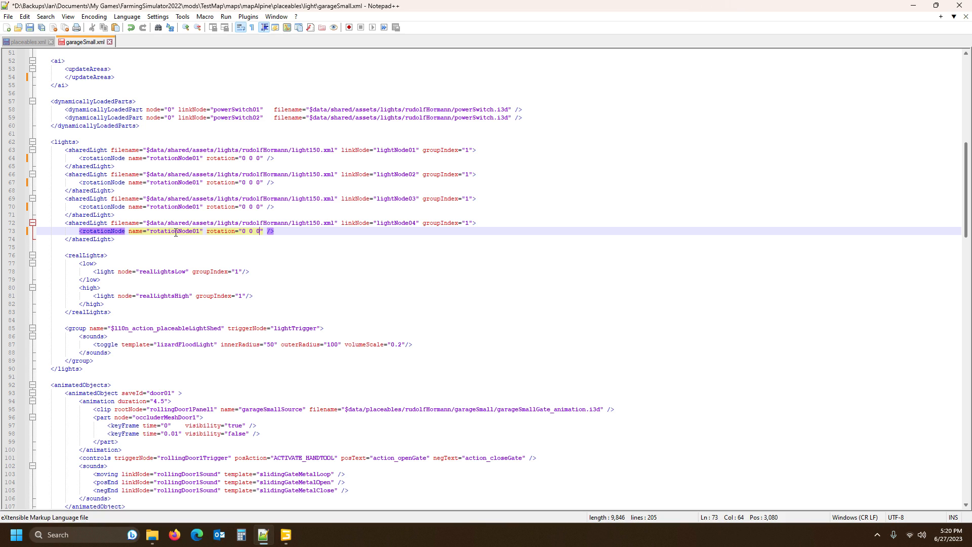
Review the realLights block and the light group tag that uses lightTrigger as its triggerNode.
{"action": "left_click", "coordinate": [82, 255]}
{"action": "scroll", "coordinate": [180, 274], "scroll_direction": "down", "scroll_amount": 3}
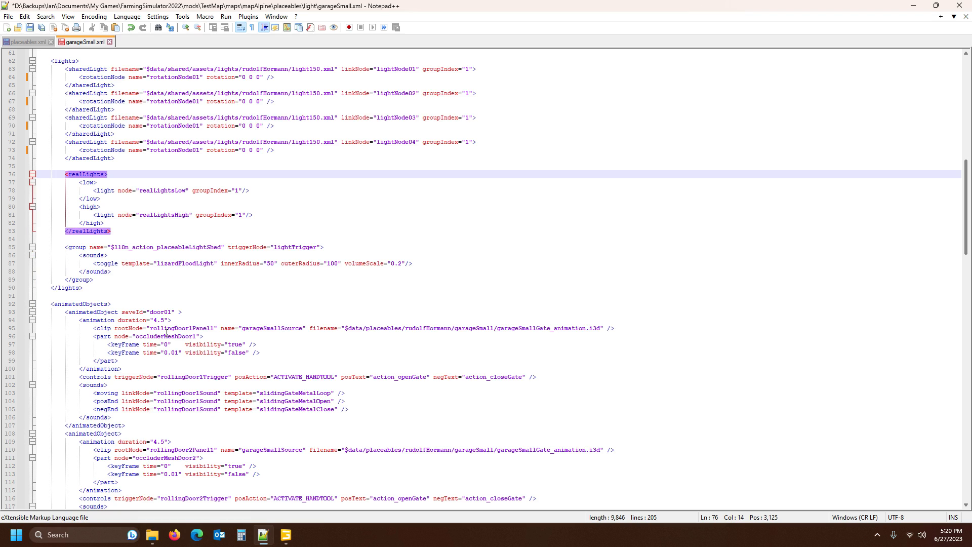
{"action": "left_click", "coordinate": [70, 249]}
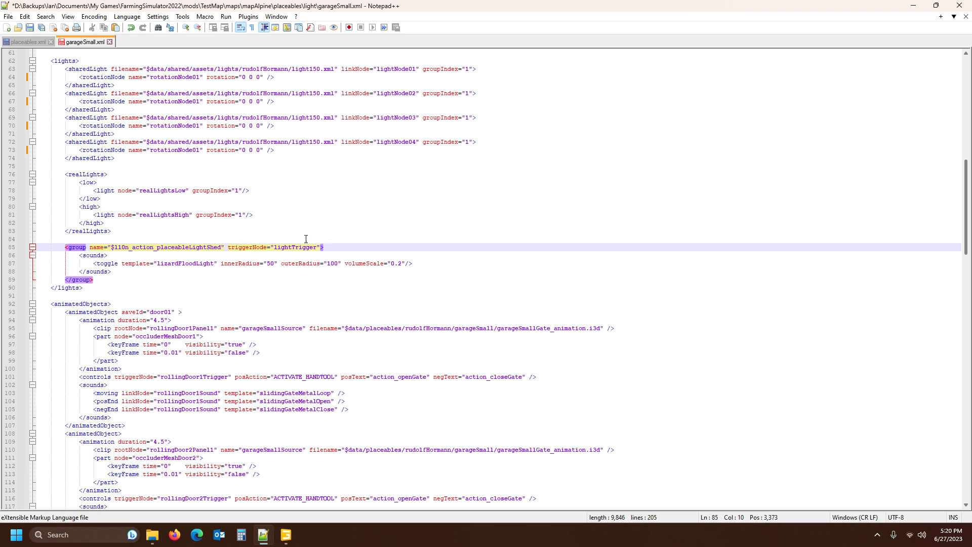
In GIANTS Editor, turn on Locked Group and Visibility for the lightTrigger node and inspect its trigger box.
{"action": "left_click", "coordinate": [285, 534]}
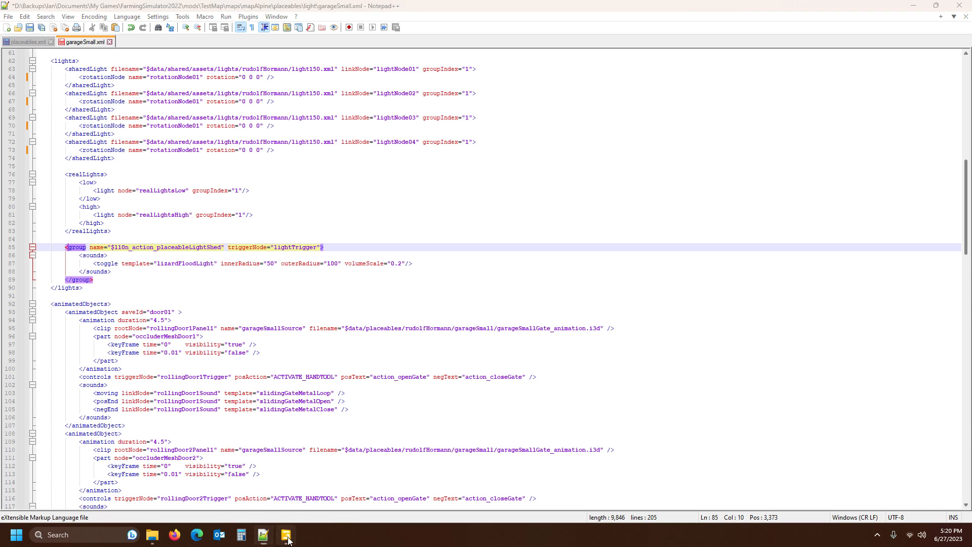
{"action": "left_click", "coordinate": [60, 76]}
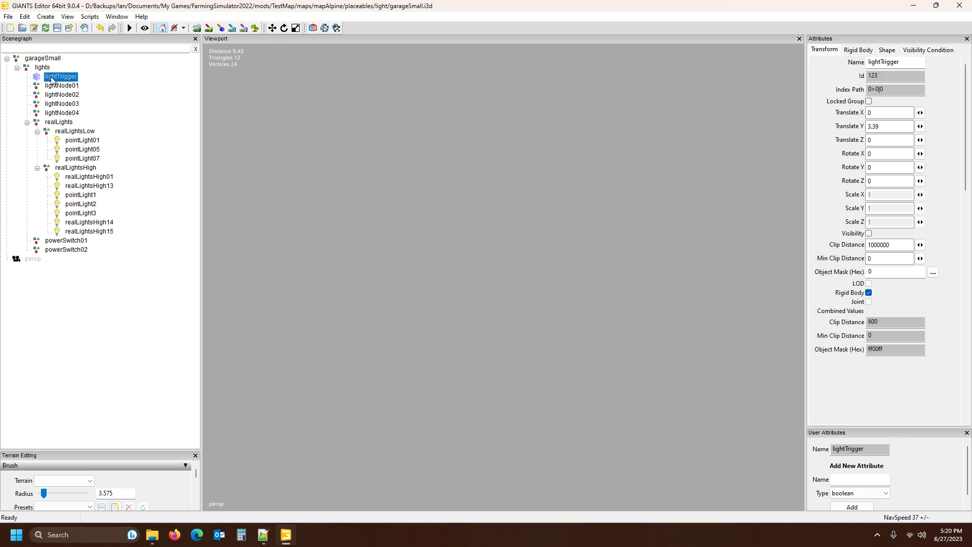
{"action": "left_click", "coordinate": [869, 101]}
{"action": "left_click_drag", "start_coordinate": [466, 253], "coordinate": [366, 274], "text": "alt"}
{"action": "key", "text": "f"}
{"action": "scroll", "coordinate": [370, 277], "scroll_direction": "down", "scroll_amount": 5}
{"action": "scroll", "coordinate": [393, 271], "scroll_direction": "up", "scroll_amount": 1}
{"action": "left_click", "coordinate": [869, 234]}
{"action": "scroll", "coordinate": [509, 323], "scroll_direction": "up", "scroll_amount": 2}
{"action": "scroll", "coordinate": [453, 328], "scroll_direction": "up", "scroll_amount": 5}
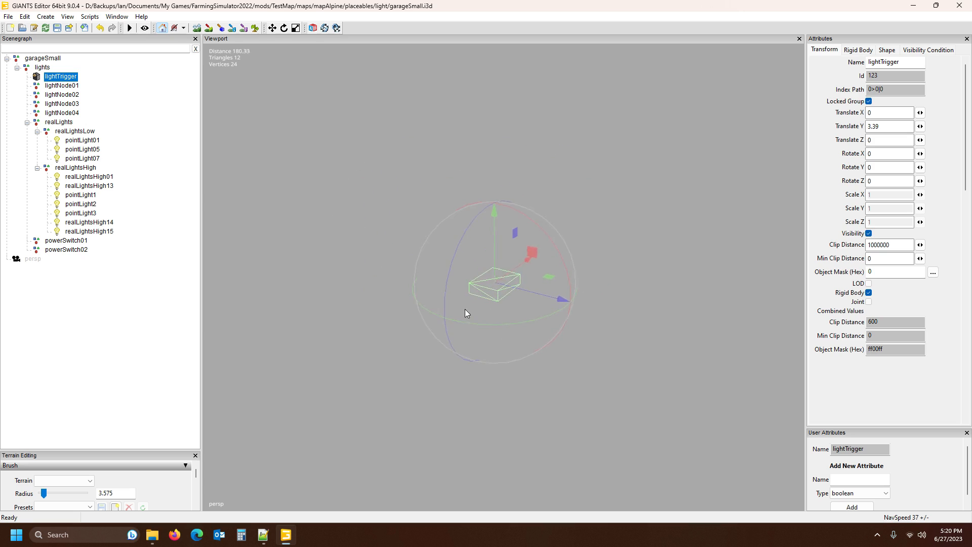
{"action": "scroll", "coordinate": [466, 308], "scroll_direction": "up", "scroll_amount": 4}
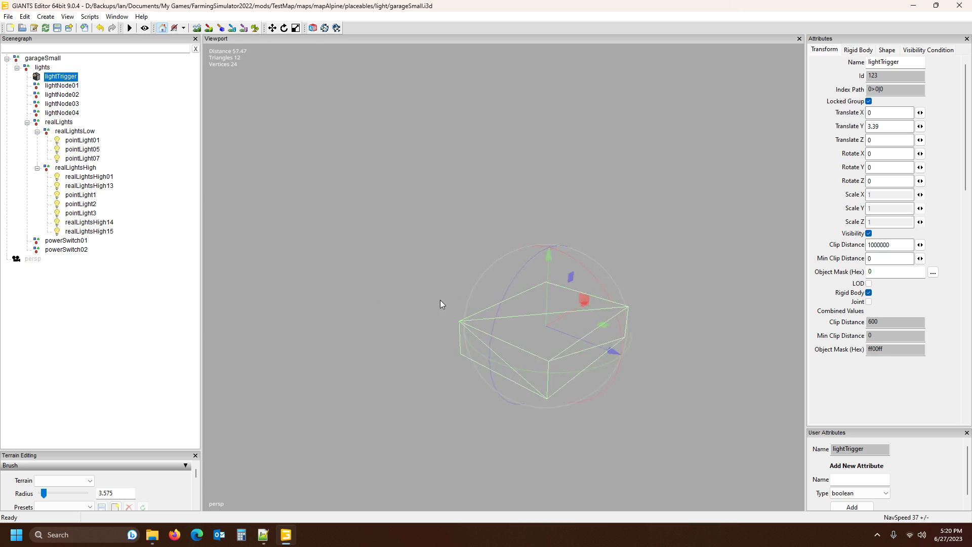
{"action": "scroll", "coordinate": [465, 332], "scroll_direction": "down", "scroll_amount": 1}
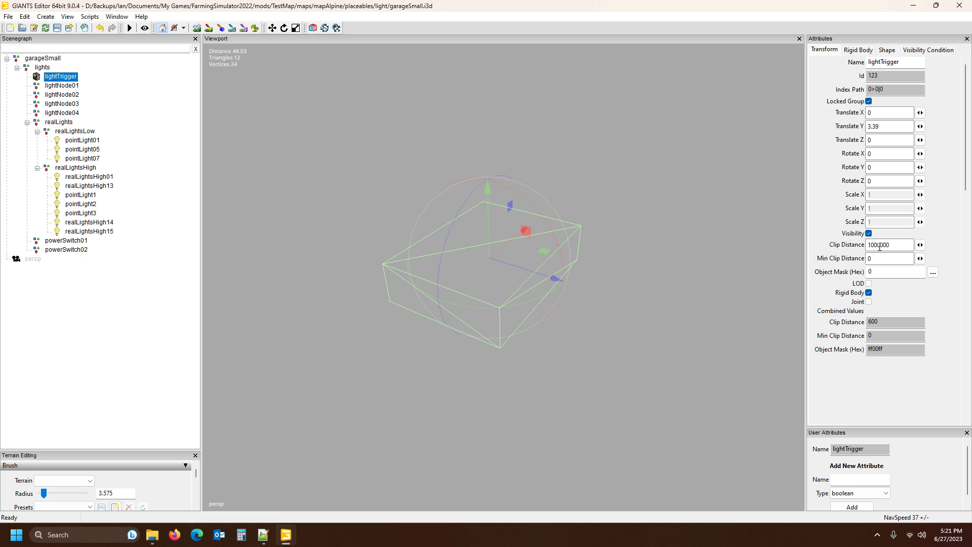
Turn off the lightTrigger node's visibility and return to the animatedObjects section of garageSmall.xml in Notepad++.
{"action": "left_click", "coordinate": [869, 233]}
{"action": "mouse_move", "coordinate": [263, 542]}
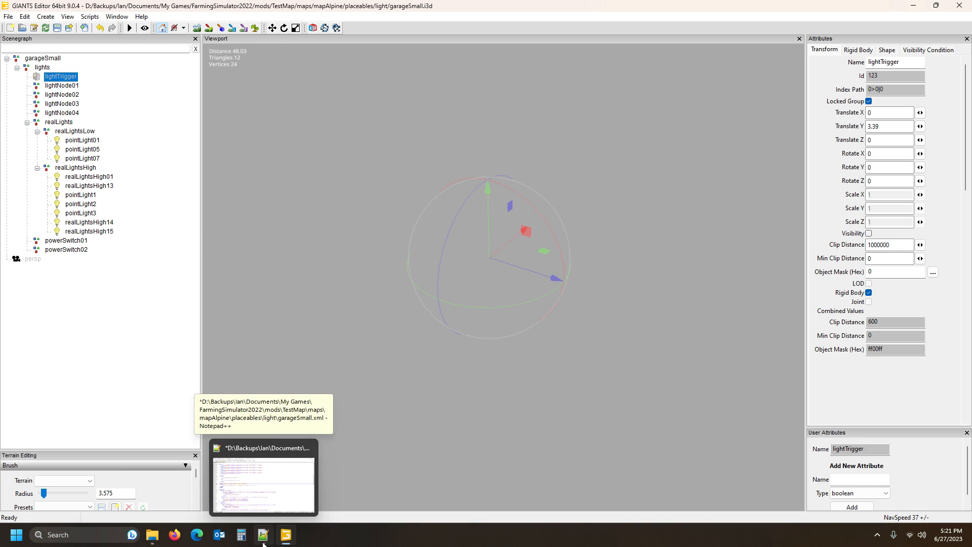
{"action": "left_click", "coordinate": [267, 501]}
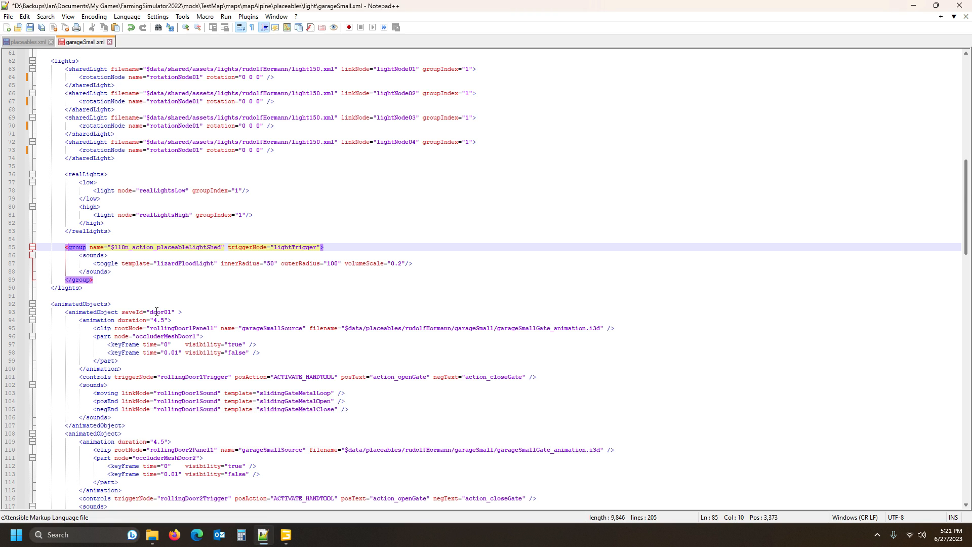
{"action": "scroll", "coordinate": [115, 255], "scroll_direction": "down", "scroll_amount": 7}
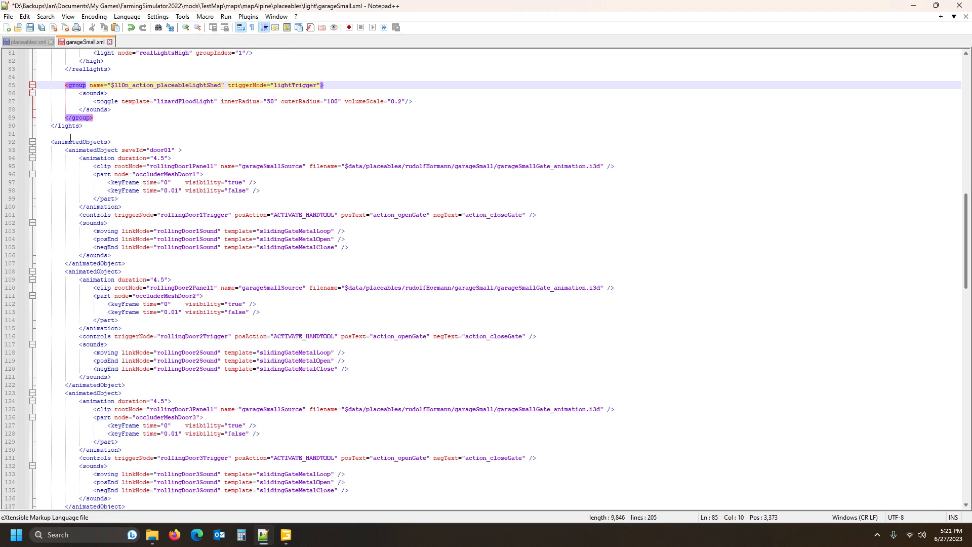
Delete the entire animatedObjects section, including its three rolling door animatedObject entries, from garageSmall.xml.
{"action": "left_click", "coordinate": [72, 142]}
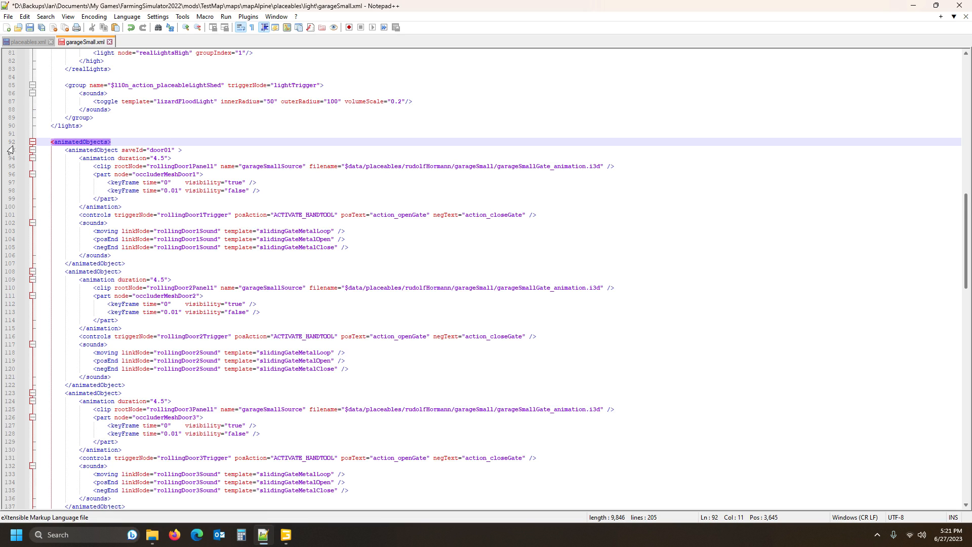
{"action": "scroll", "coordinate": [61, 152], "scroll_direction": "down", "scroll_amount": 10}
{"action": "scroll", "coordinate": [71, 158], "scroll_direction": "up", "scroll_amount": 7}
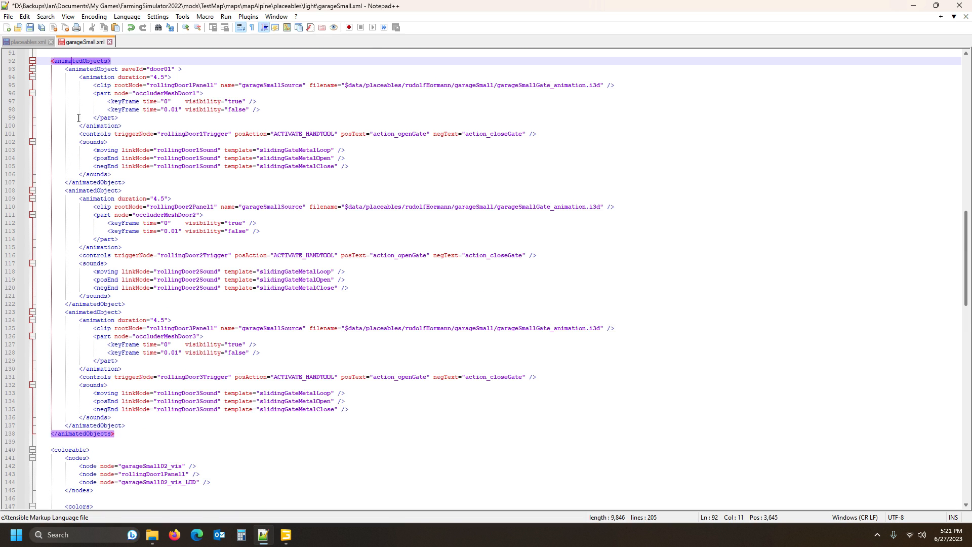
{"action": "left_click", "coordinate": [79, 69]}
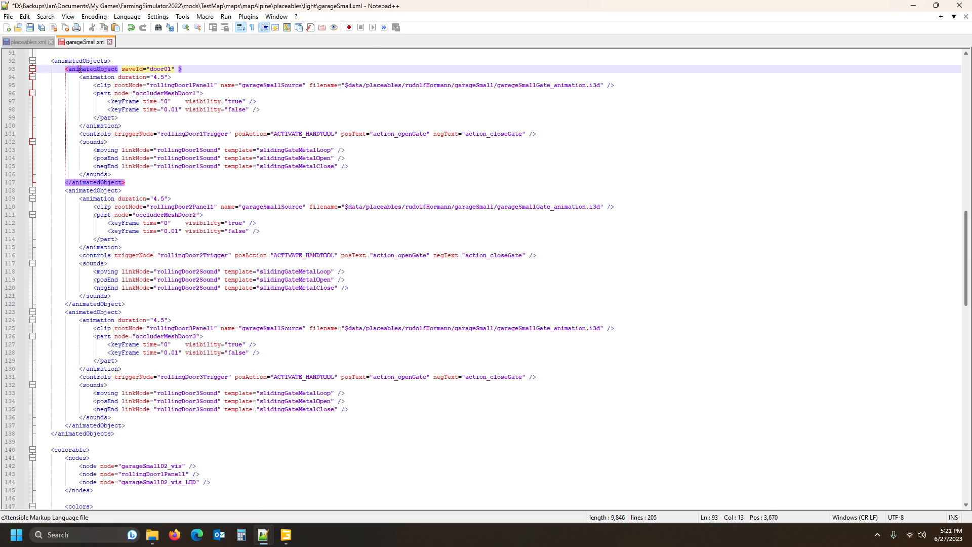
{"action": "left_click", "coordinate": [87, 190]}
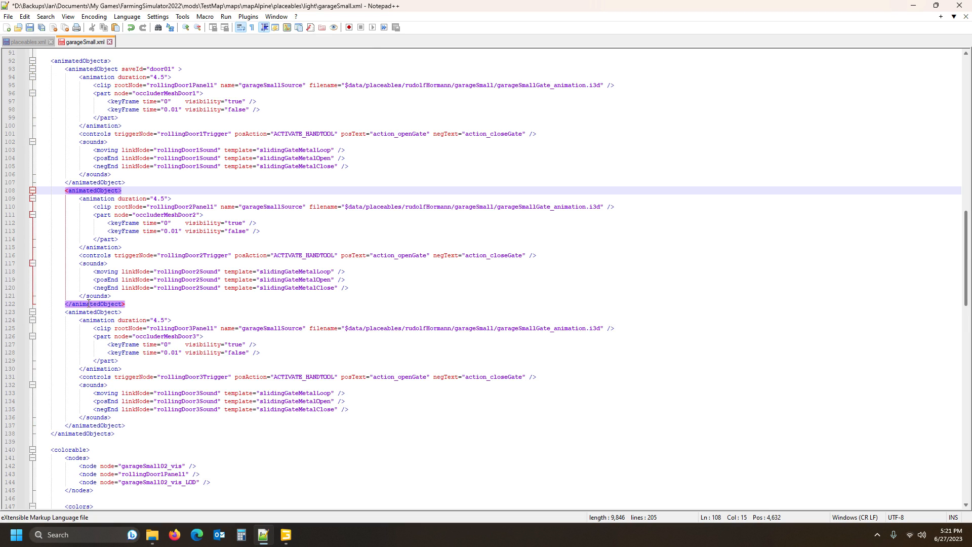
{"action": "left_click", "coordinate": [86, 311]}
{"action": "left_click", "coordinate": [87, 69]}
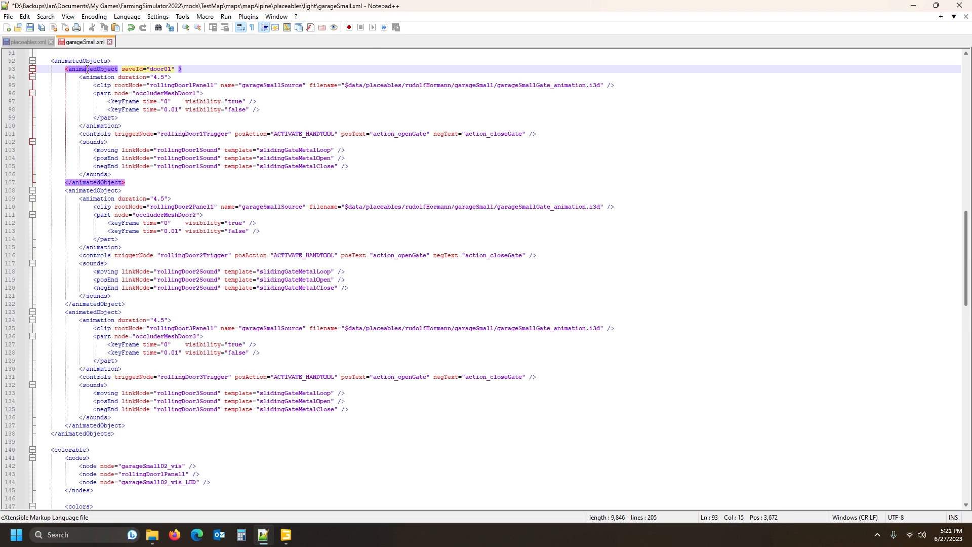
{"action": "left_click_drag", "start_coordinate": [10, 61], "coordinate": [10, 434]}
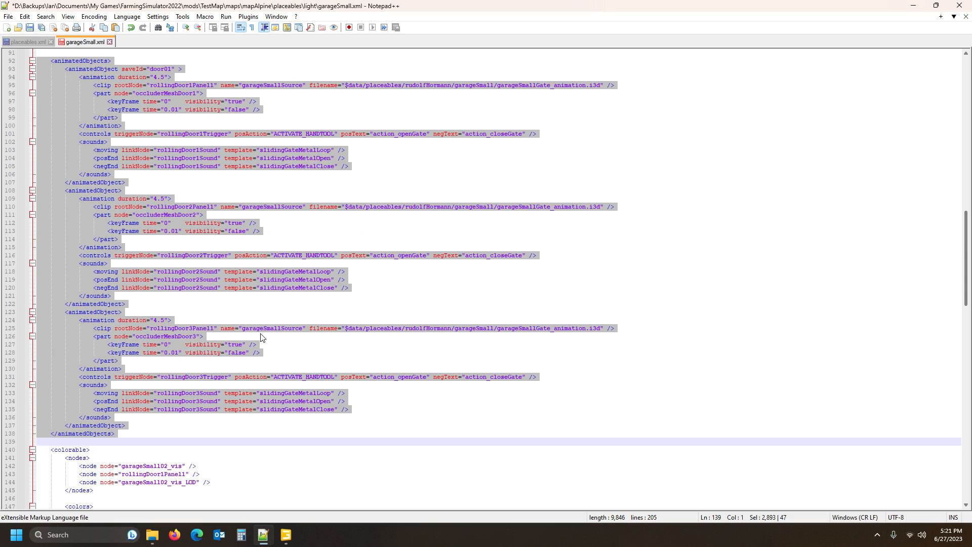
{"action": "scroll", "coordinate": [262, 338], "scroll_direction": "up", "scroll_amount": 5}
{"action": "key", "text": "Delete"}
{"action": "scroll", "coordinate": [216, 317], "scroll_direction": "up", "scroll_amount": 10}
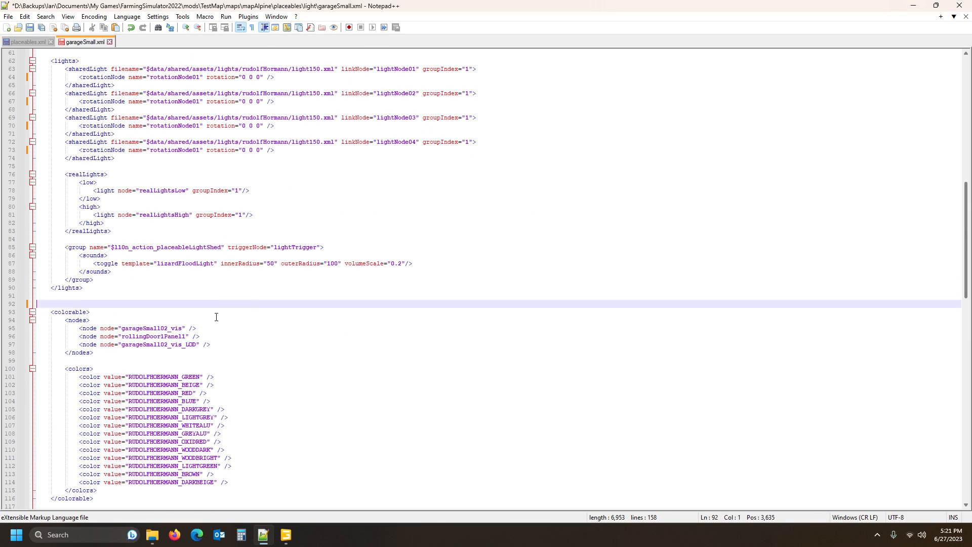
{"action": "scroll", "coordinate": [216, 317], "scroll_direction": "down", "scroll_amount": 3}
{"action": "key", "text": "Up"}
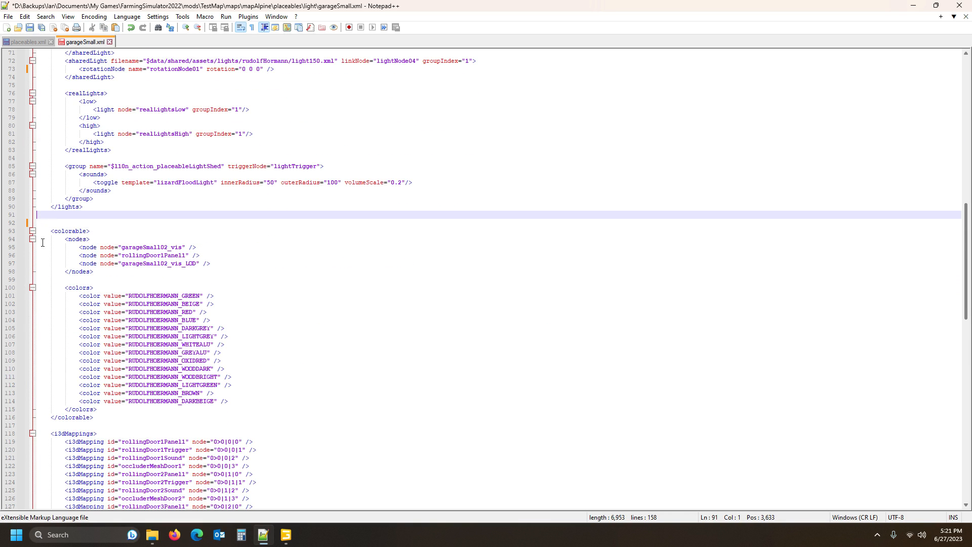
Examine the colorable section's nodes and color values, the light scenegraph in GIANTS Editor, and the garageSmall placeable entry in placeables.xml.
{"action": "scroll", "coordinate": [93, 282], "scroll_direction": "down", "scroll_amount": 3}
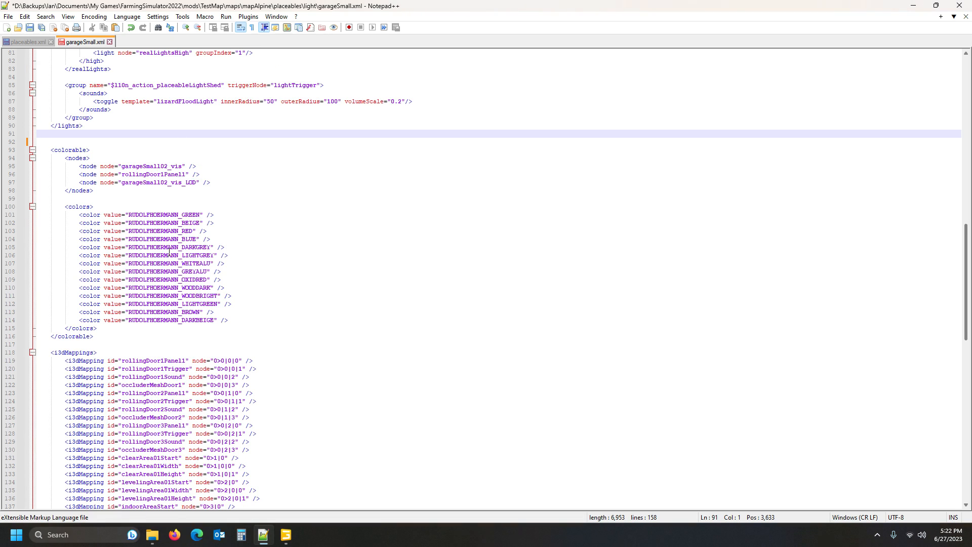
{"action": "left_click", "coordinate": [68, 150]}
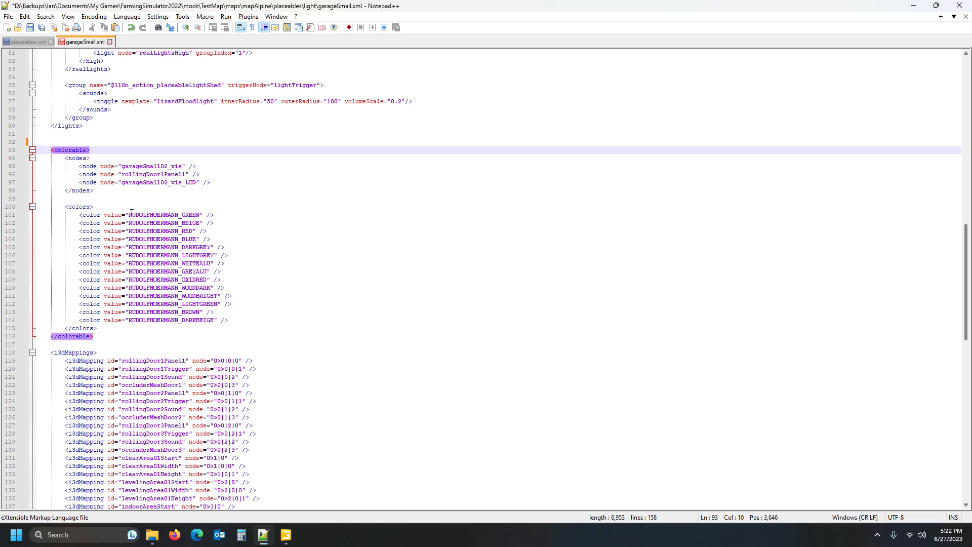
{"action": "left_click", "coordinate": [151, 215]}
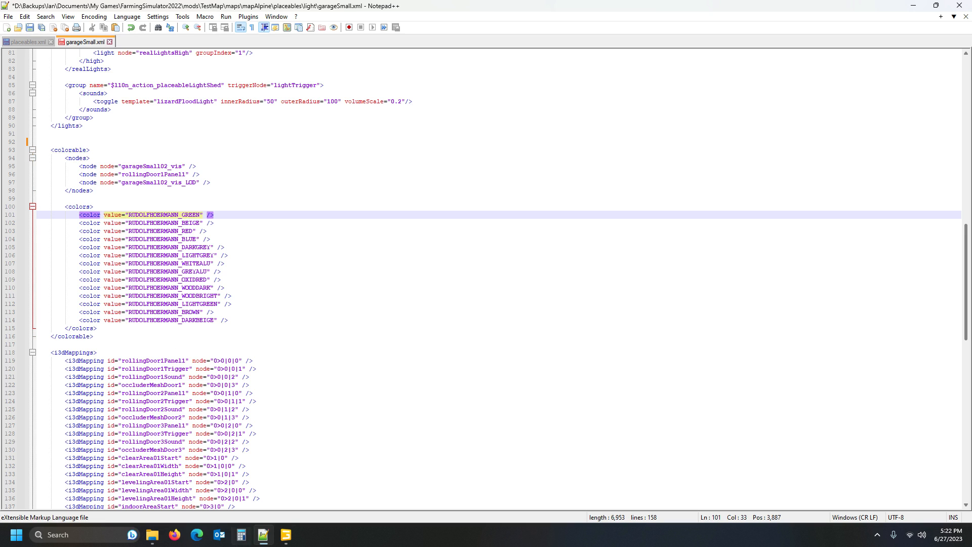
{"action": "left_click", "coordinate": [285, 535]}
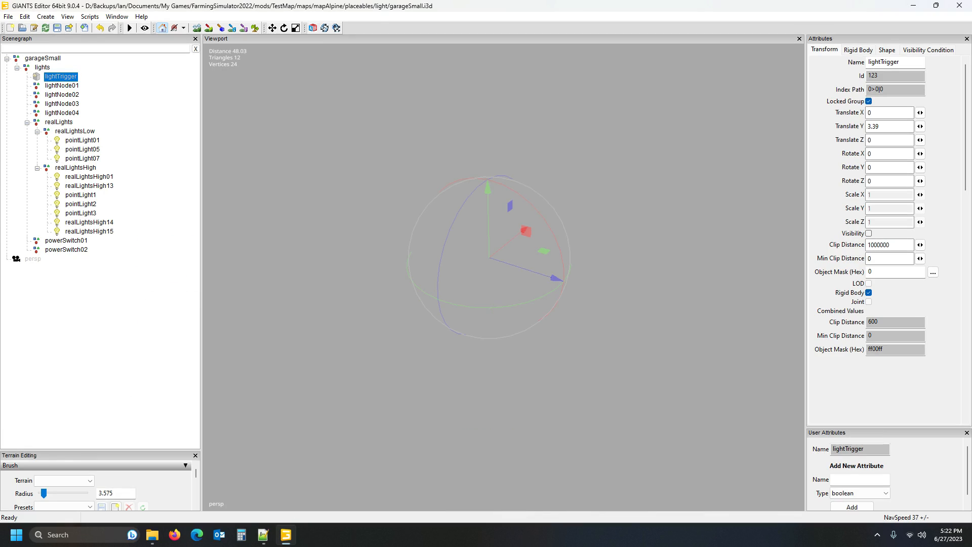
{"action": "left_click", "coordinate": [263, 535]}
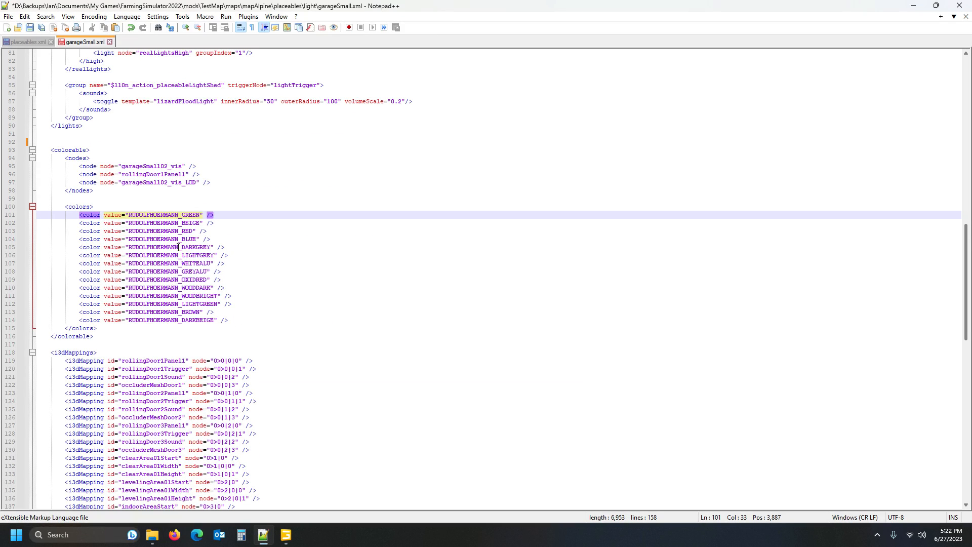
{"action": "scroll", "coordinate": [178, 247], "scroll_direction": "down", "scroll_amount": 3}
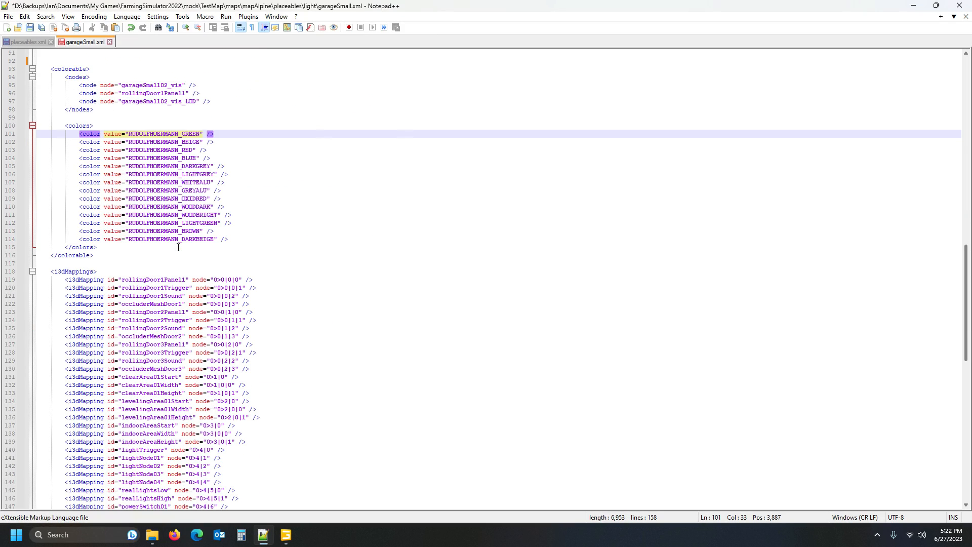
{"action": "scroll", "coordinate": [178, 247], "scroll_direction": "down", "scroll_amount": 6}
{"action": "scroll", "coordinate": [202, 333], "scroll_direction": "up", "scroll_amount": 10}
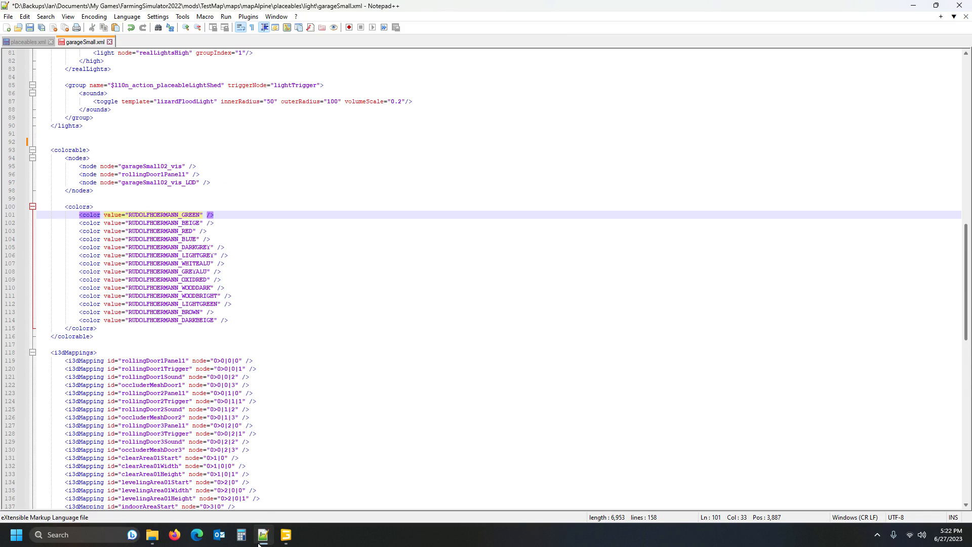
{"action": "left_click", "coordinate": [27, 41]}
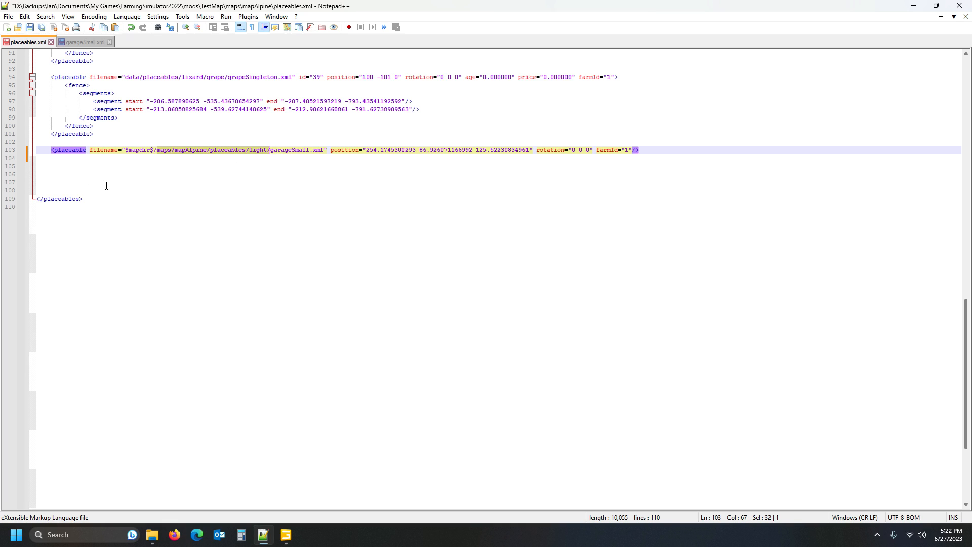
Return to garageSmall.xml and delete the whole colorable section, including its nodes and colors lists.
{"action": "left_click", "coordinate": [84, 42]}
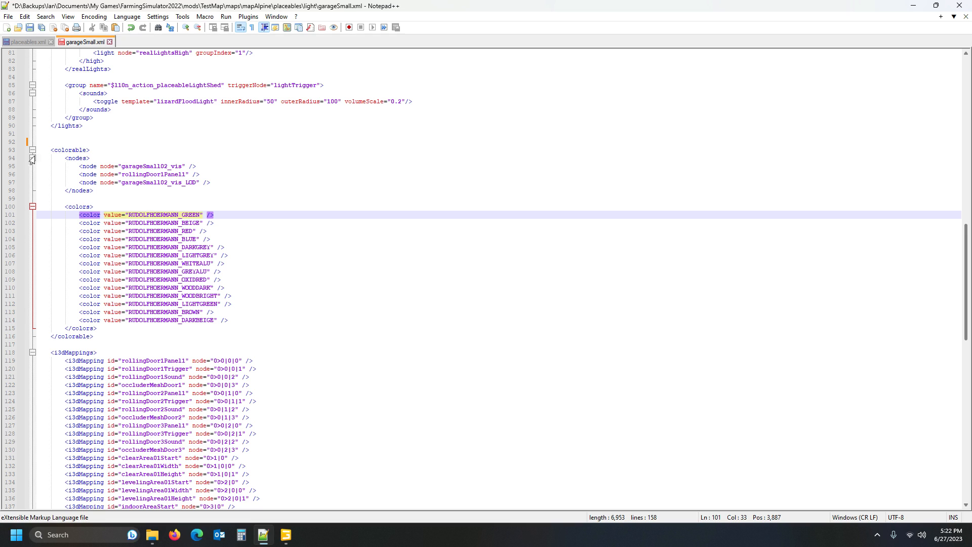
{"action": "left_click_drag", "start_coordinate": [6, 152], "coordinate": [1, 338]}
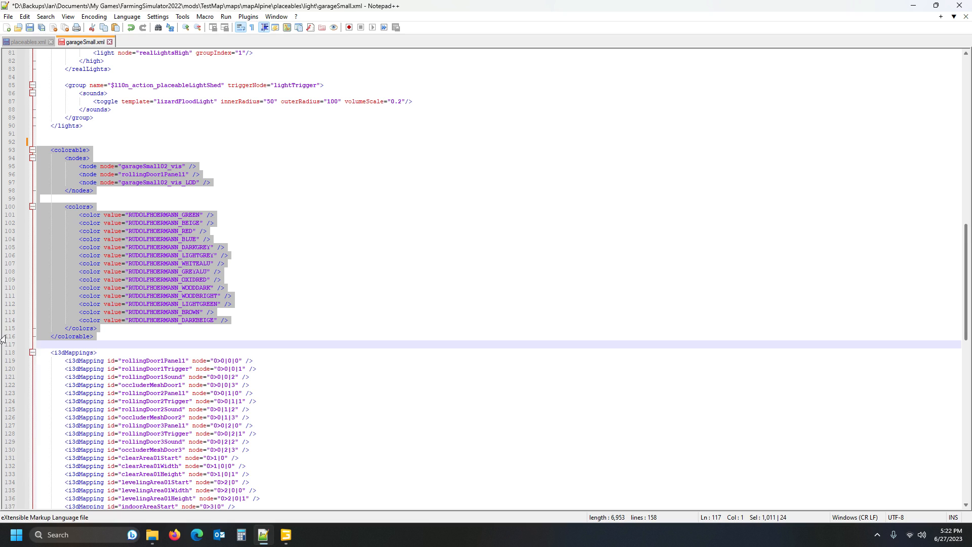
{"action": "key", "text": "Delete"}
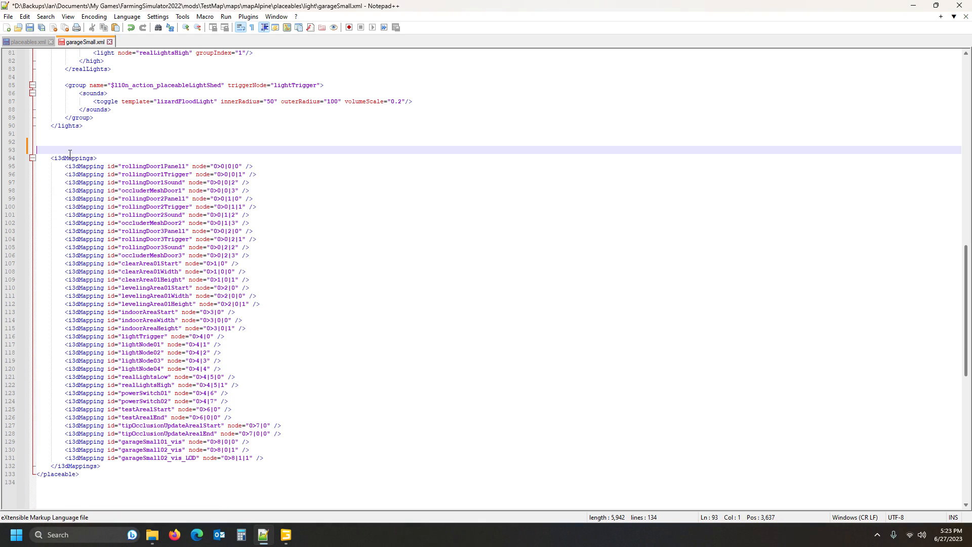
Delete the i3dMapping entries from rollingDoor1Panel1 through indoorAreaHeight, above the lightTrigger mapping.
{"action": "left_click", "coordinate": [69, 158]}
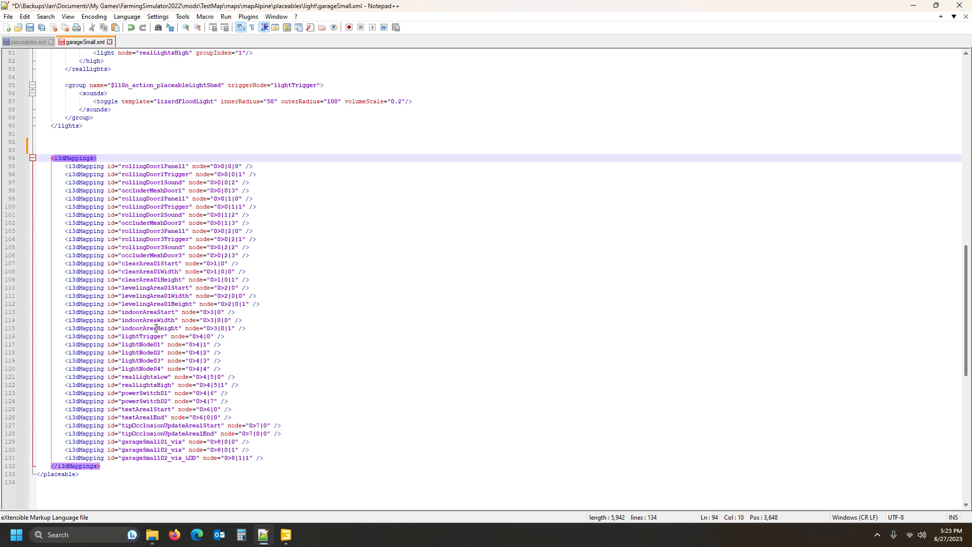
{"action": "triple_click", "coordinate": [49, 329]}
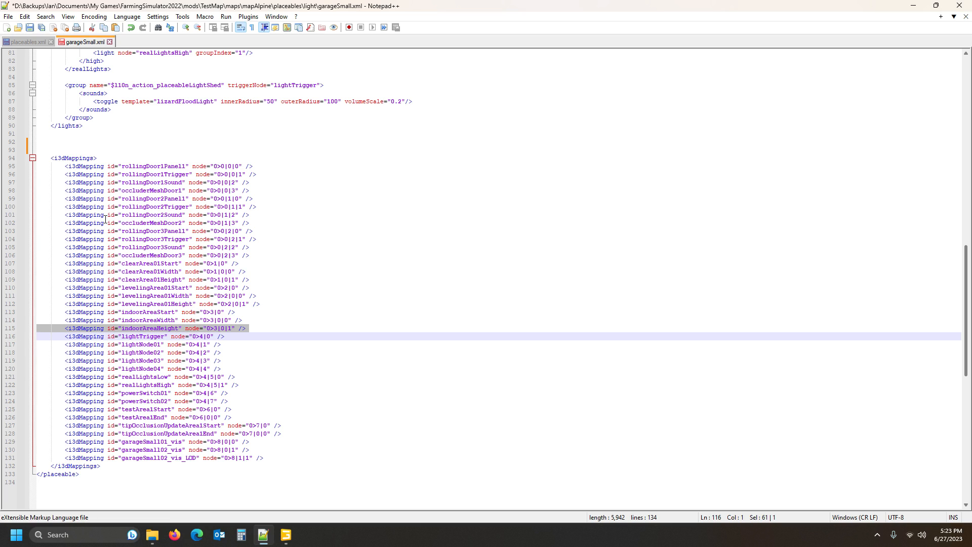
{"action": "left_click", "coordinate": [11, 167], "text": "shift"}
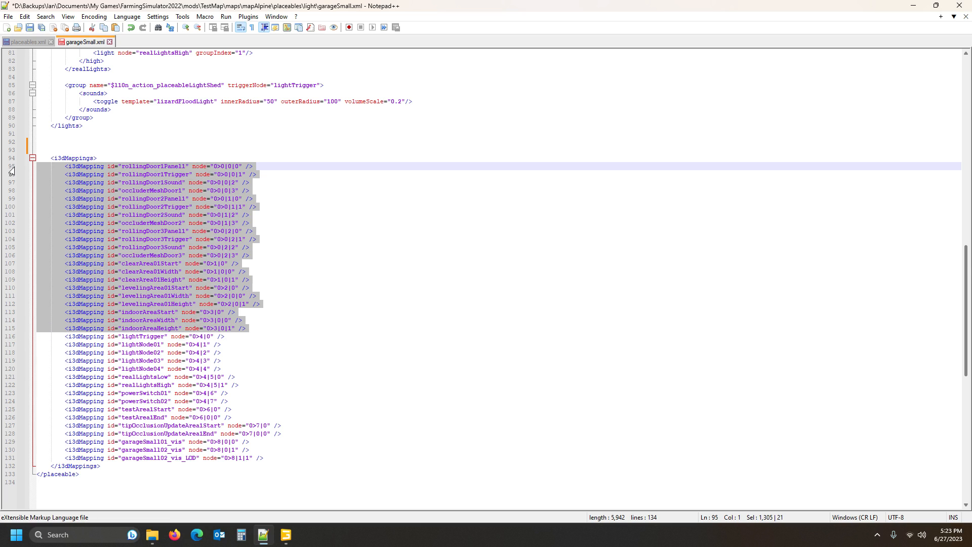
{"action": "key", "text": "Delete"}
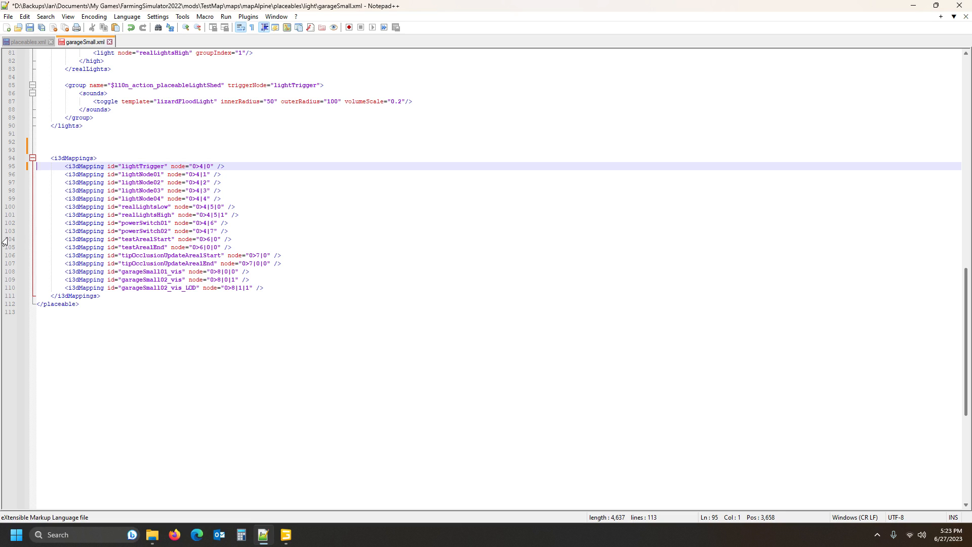
Delete the i3dMapping entries from testArea1Start through garageSmall02_vis_LOD, below the powerSwitch02 mapping.
{"action": "left_click_drag", "start_coordinate": [3, 239], "coordinate": [3, 251]}
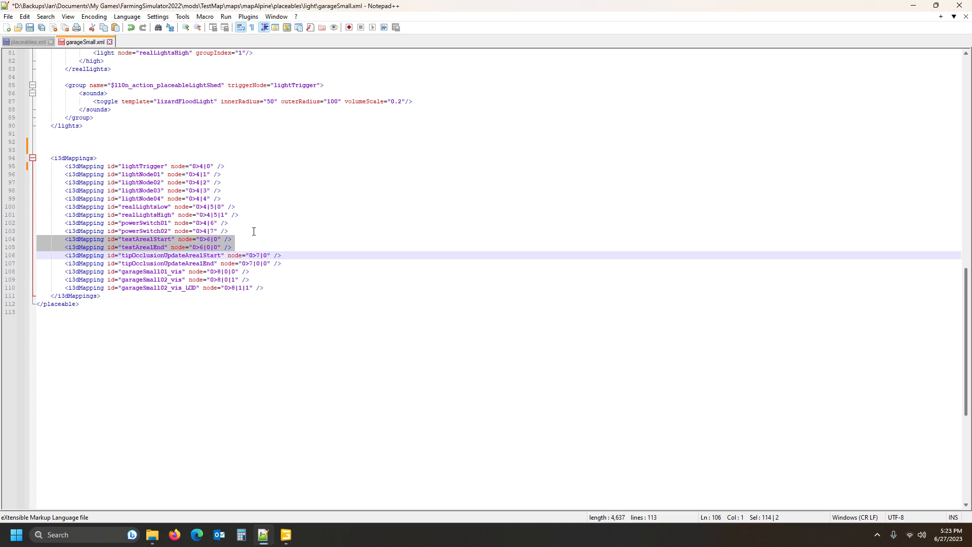
{"action": "left_click", "coordinate": [6, 239]}
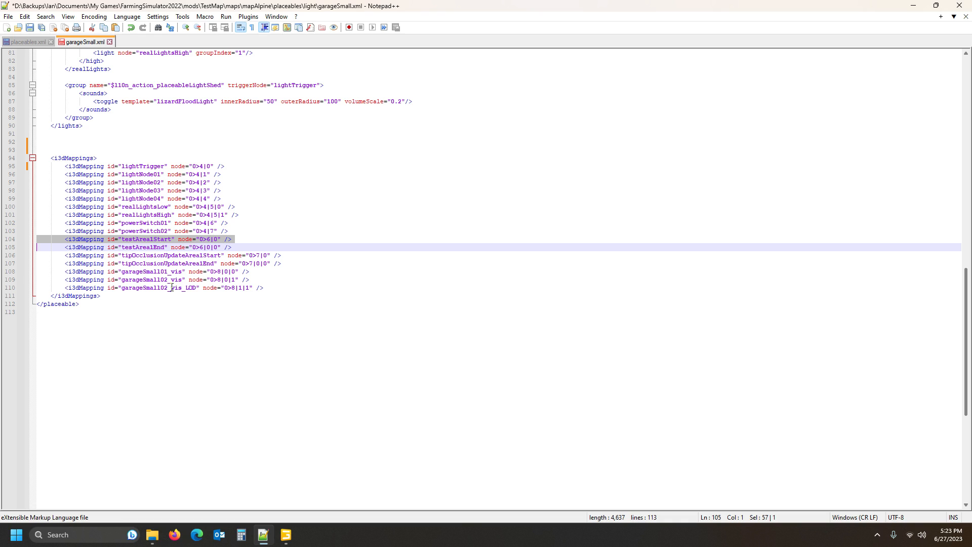
{"action": "left_click", "coordinate": [7, 288], "text": "shift"}
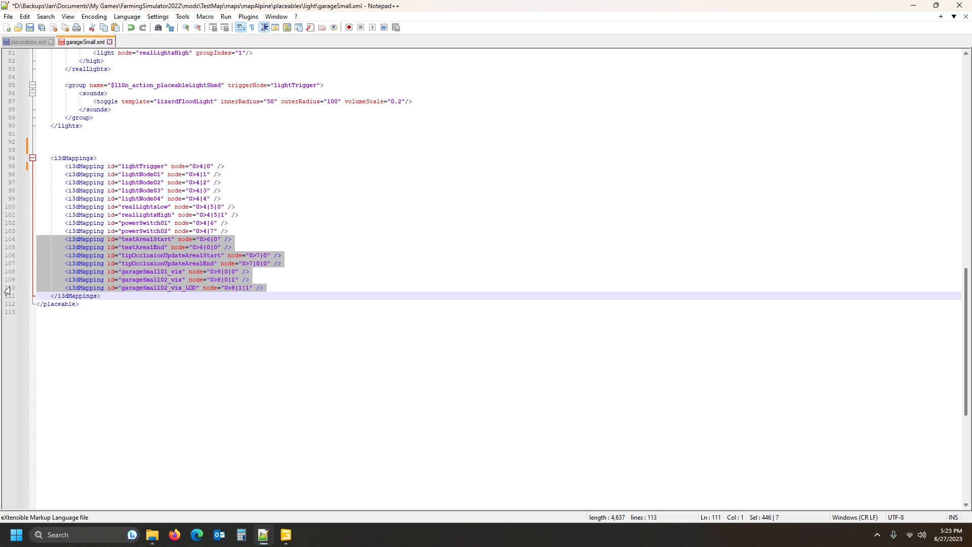
{"action": "key", "text": "Delete"}
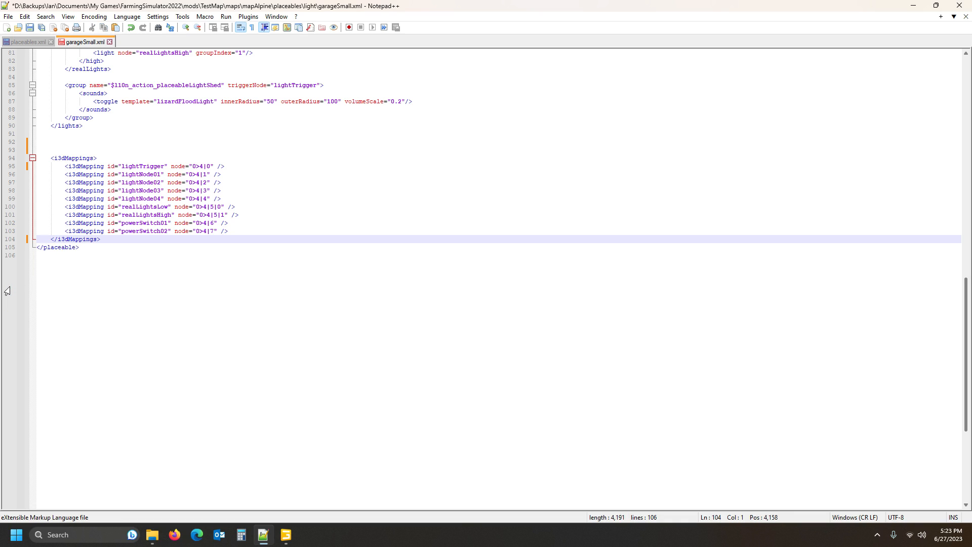
Check lightTrigger's index path in GIANTS Editor and set its i3dMapping node to 0>0|0 in garageSmall.xml.
{"action": "left_click", "coordinate": [73, 159]}
{"action": "scroll", "coordinate": [425, 164], "scroll_direction": "up", "scroll_amount": 20}
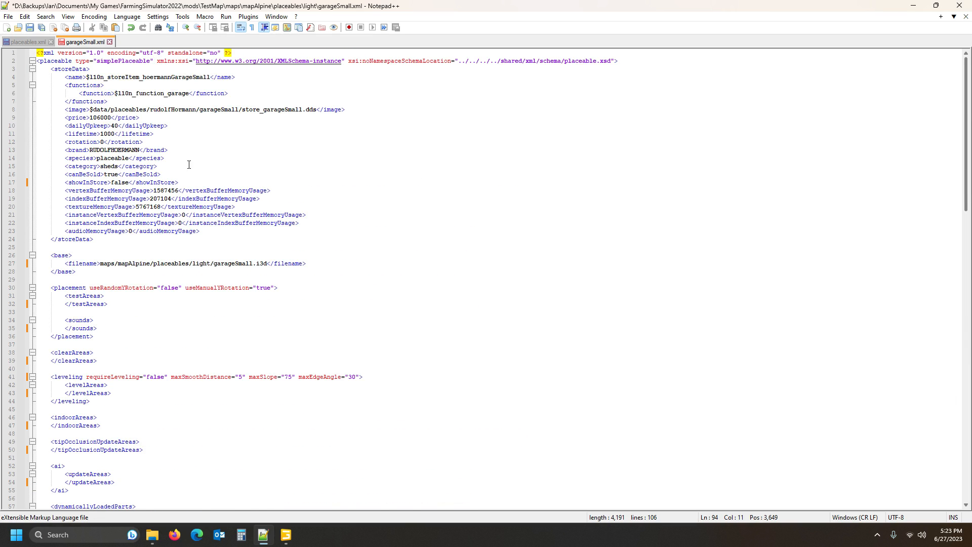
{"action": "scroll", "coordinate": [189, 163], "scroll_direction": "down", "scroll_amount": 17}
{"action": "scroll", "coordinate": [195, 192], "scroll_direction": "down", "scroll_amount": 7}
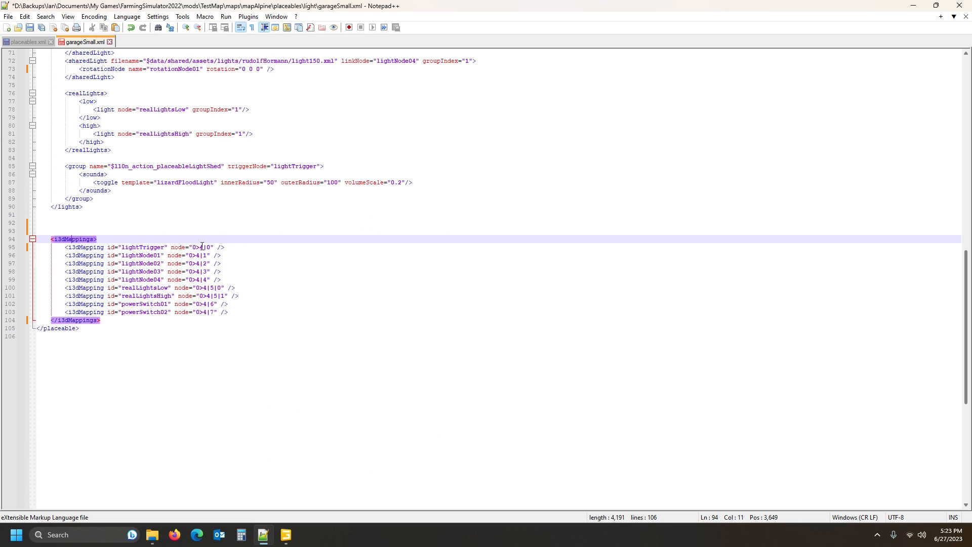
{"action": "left_click", "coordinate": [143, 247]}
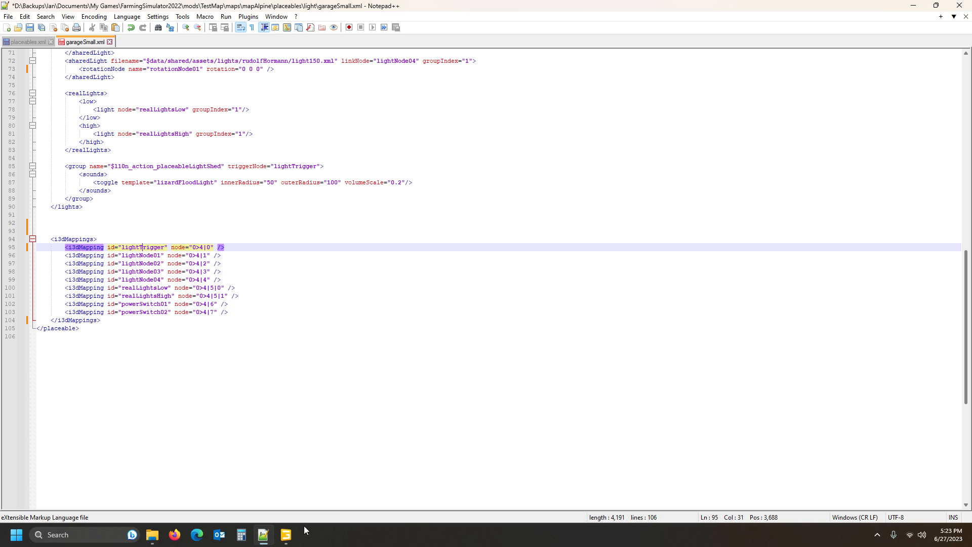
{"action": "left_click", "coordinate": [285, 534]}
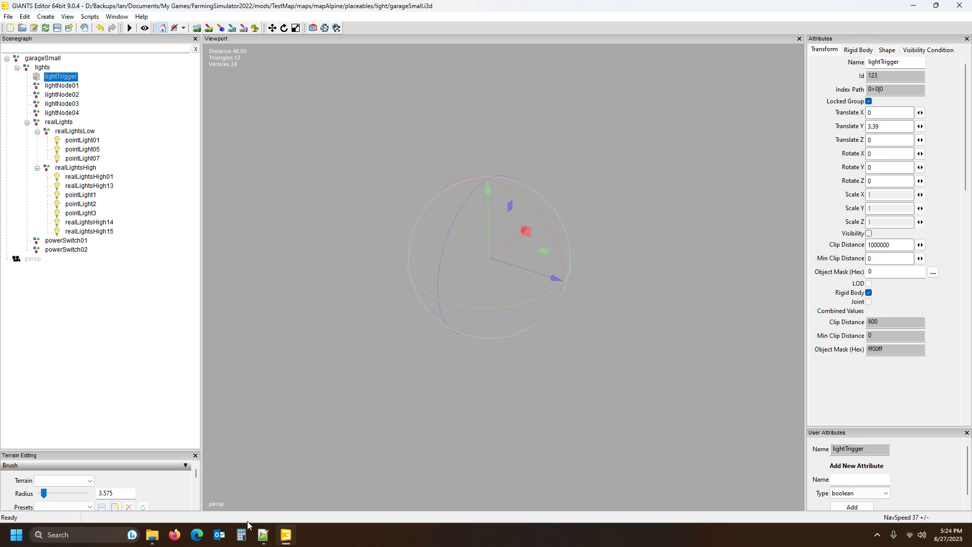
{"action": "left_click", "coordinate": [262, 534]}
{"action": "double_click", "coordinate": [200, 247]}
{"action": "type", "text": "0"}
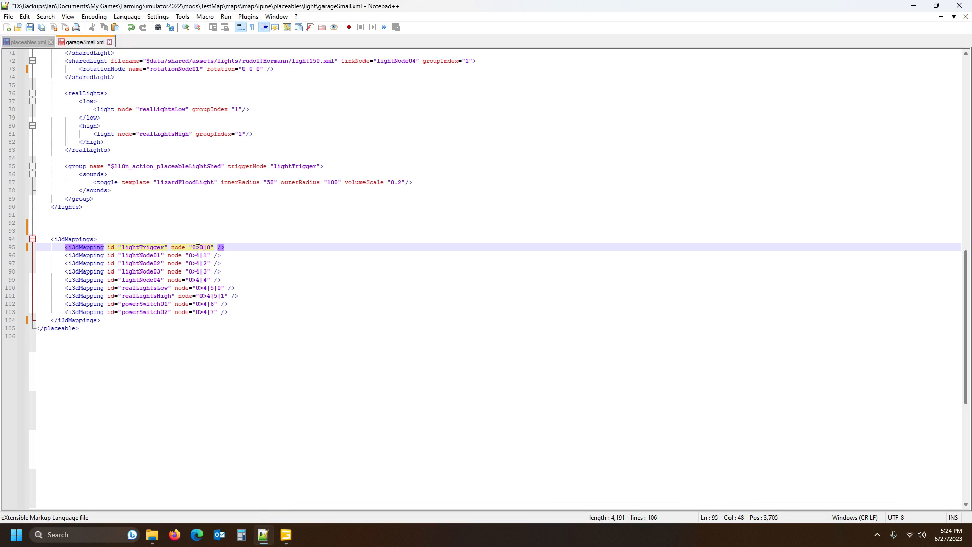
Set the i3dMapping nodes of lightNode01 to lightNode04 to 0>0|1, 0>0|2, 0>0|3 and 0>0|4.
{"action": "double_click", "coordinate": [198, 255]}
{"action": "triple_click", "coordinate": [198, 256]}
{"action": "double_click", "coordinate": [199, 256]}
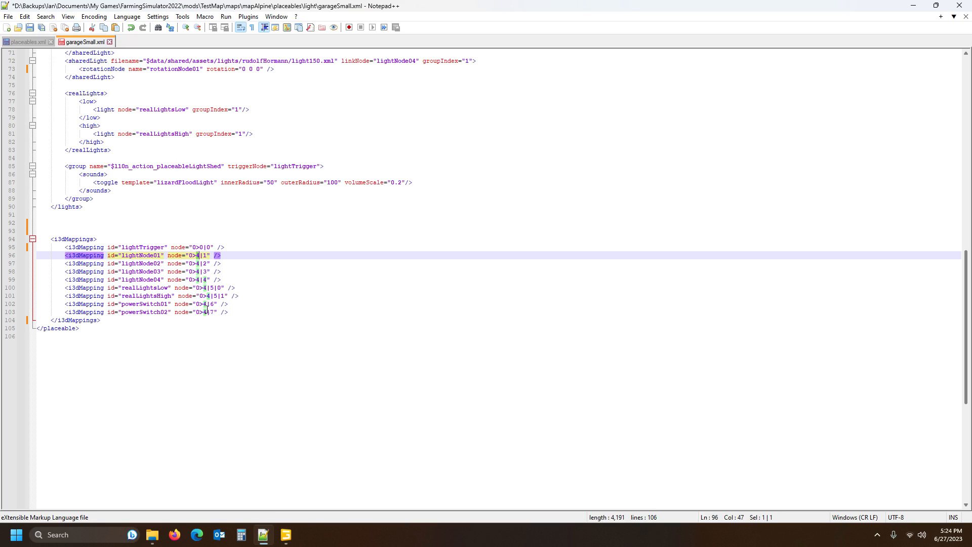
{"action": "type", "text": "0"}
{"action": "double_click", "coordinate": [198, 263]}
{"action": "type", "text": "0"}
{"action": "double_click", "coordinate": [199, 272]}
{"action": "type", "text": "0"}
{"action": "double_click", "coordinate": [199, 279]}
{"action": "type", "text": "0"}
Set the i3dMapping nodes of realLightsLow, realLightsHigh, powerSwitch01 and powerSwitch02 to 0>0|5|0, 0>0|5|1, 0>0|6 and 0>0|7.
{"action": "double_click", "coordinate": [204, 288]}
{"action": "type", "text": "0"}
{"action": "double_click", "coordinate": [208, 296]}
{"action": "type", "text": "0"}
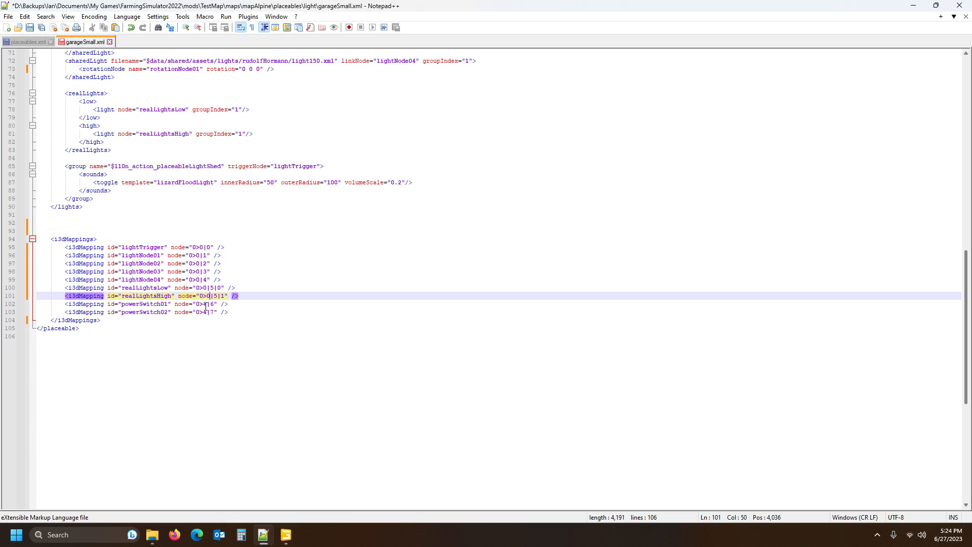
{"action": "double_click", "coordinate": [204, 304]}
{"action": "type", "text": "0"}
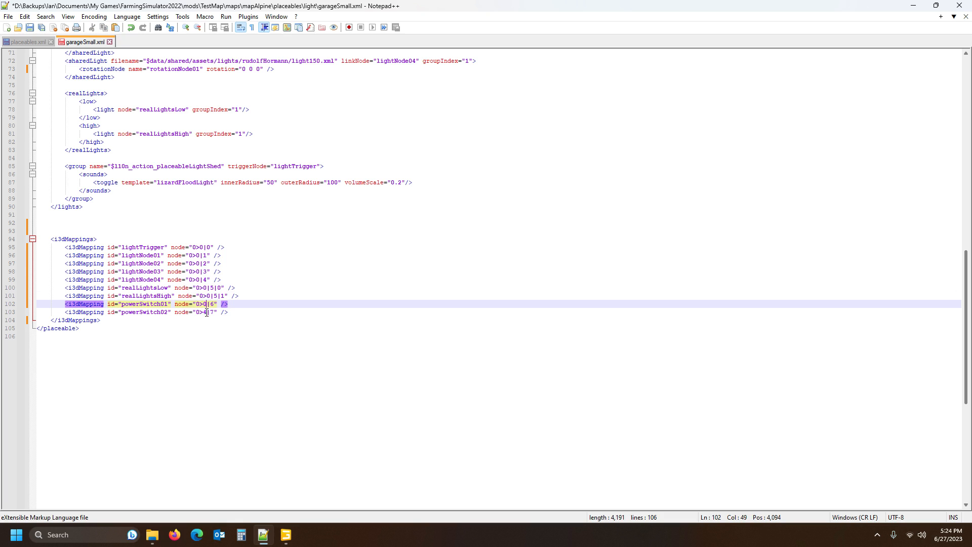
{"action": "double_click", "coordinate": [207, 312]}
{"action": "type", "text": "0"}
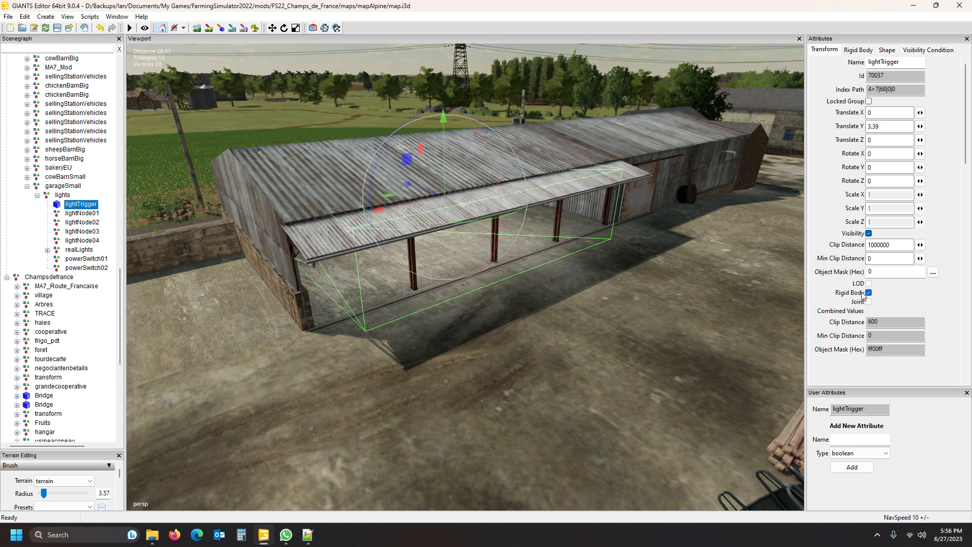
Review lightTrigger's rigid body and transform attributes in GIANTS Editor, and set its rigid body type to Static.
{"action": "left_click", "coordinate": [859, 50]}
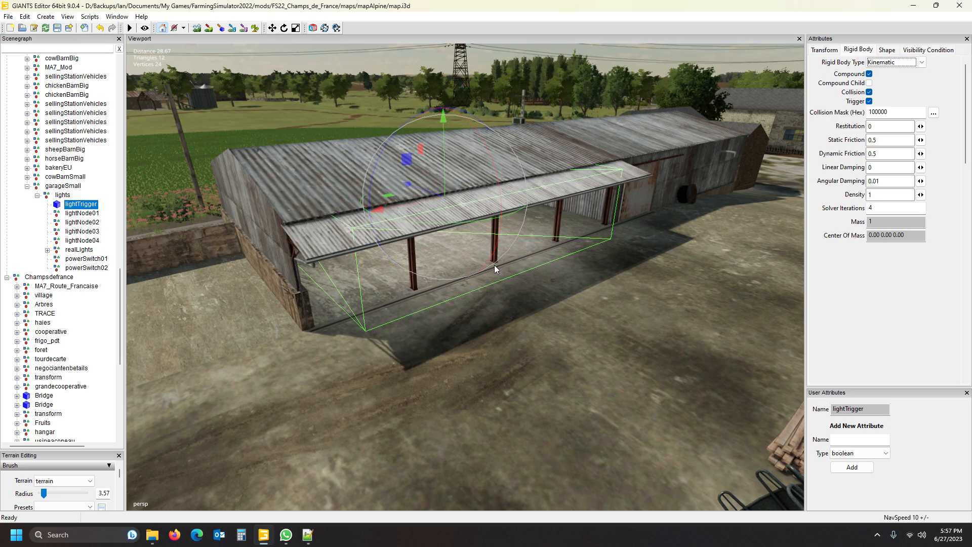
{"action": "mouse_move", "coordinate": [535, 325]}
{"action": "left_mouse_down", "text": "alt"}
{"action": "mouse_move", "coordinate": [551, 318]}
{"action": "mouse_move", "coordinate": [506, 290]}
{"action": "mouse_move", "coordinate": [563, 337]}
{"action": "mouse_move", "coordinate": [716, 335]}
{"action": "mouse_move", "coordinate": [492, 335]}
{"action": "mouse_move", "coordinate": [539, 342]}
{"action": "mouse_move", "coordinate": [546, 333]}
{"action": "mouse_move", "coordinate": [466, 332]}
{"action": "mouse_move", "coordinate": [527, 339]}
{"action": "left_mouse_up", "text": "alt"}
{"action": "scroll", "coordinate": [551, 318], "scroll_direction": "up", "scroll_amount": 5}
{"action": "scroll", "coordinate": [565, 337], "scroll_direction": "down", "scroll_amount": 5}
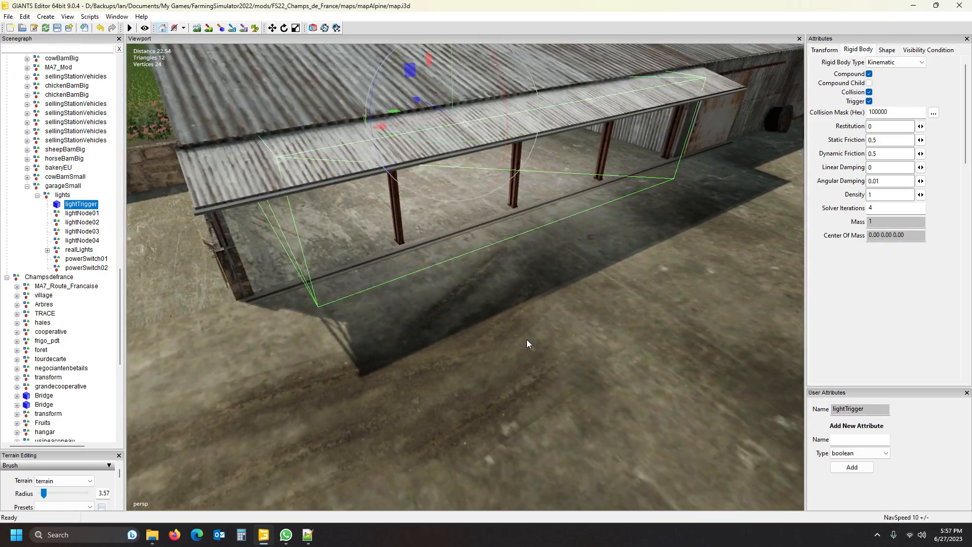
{"action": "scroll", "coordinate": [526, 340], "scroll_direction": "down", "scroll_amount": 4}
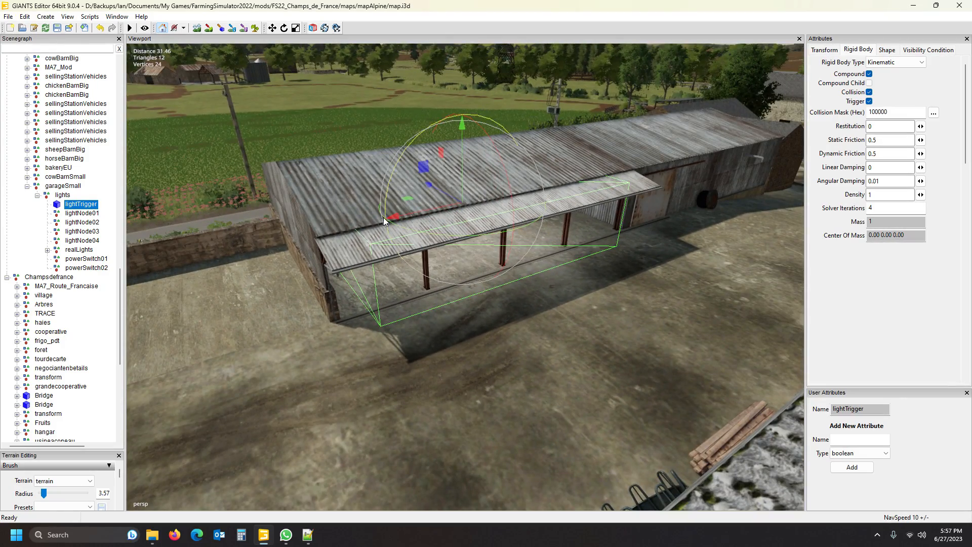
{"action": "left_click", "coordinate": [825, 50]}
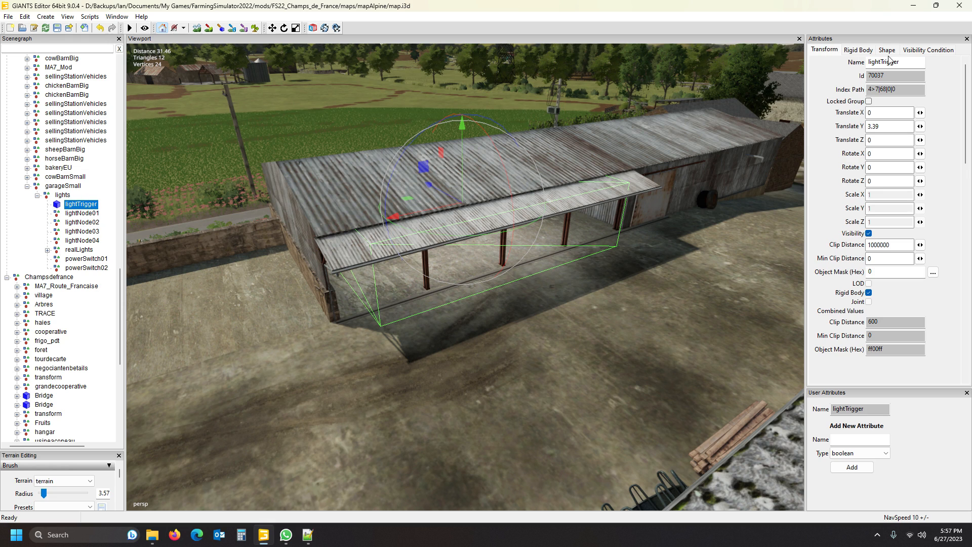
{"action": "left_click", "coordinate": [866, 51]}
{"action": "left_click", "coordinate": [921, 62]}
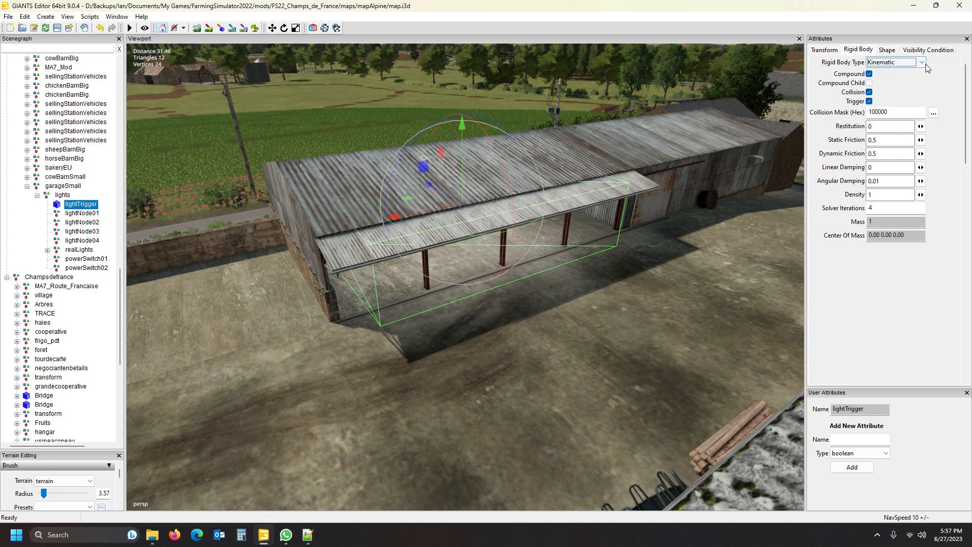
{"action": "left_click", "coordinate": [884, 77]}
Stretch lightTrigger along X to a scale of about 1.6 and shift it along X to about -0.89.
{"action": "left_click_drag", "start_coordinate": [382, 225], "coordinate": [377, 229]}
{"action": "mouse_move", "coordinate": [569, 293]}
{"action": "middle_mouse_down"}
{"action": "mouse_move", "coordinate": [576, 303]}
{"action": "mouse_move", "coordinate": [498, 310]}
{"action": "mouse_move", "coordinate": [520, 305]}
{"action": "mouse_move", "coordinate": [536, 257]}
{"action": "middle_mouse_up"}
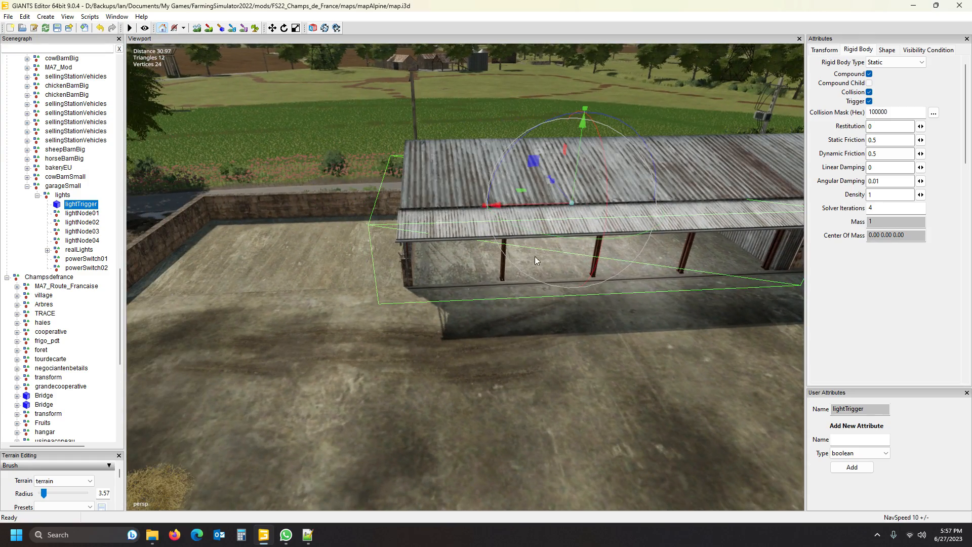
{"action": "left_click_drag", "start_coordinate": [546, 201], "coordinate": [558, 201]}
{"action": "middle_click_drag", "start_coordinate": [532, 335], "coordinate": [508, 358]}
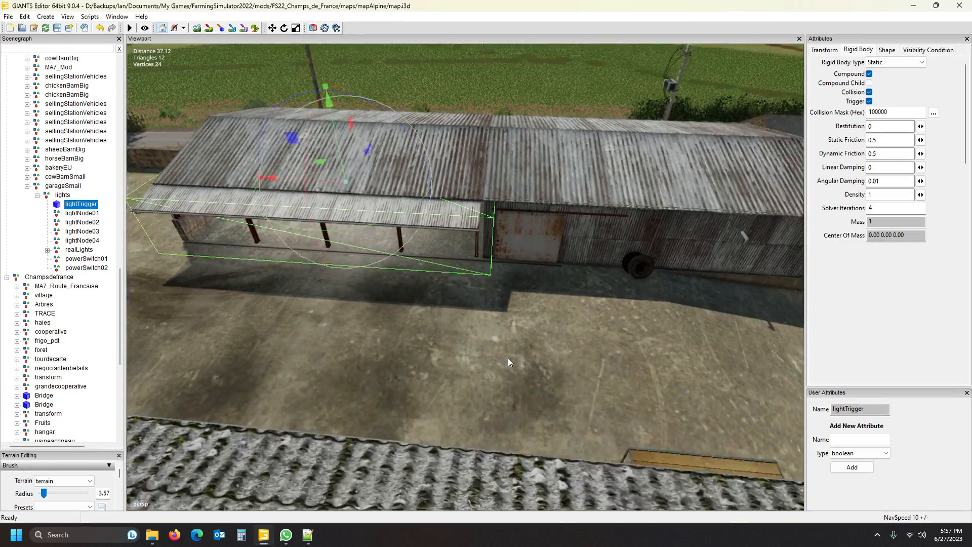
{"action": "scroll", "coordinate": [508, 357], "scroll_direction": "down", "scroll_amount": 1}
{"action": "left_click_drag", "start_coordinate": [267, 183], "coordinate": [265, 184]}
{"action": "middle_click_drag", "start_coordinate": [392, 301], "coordinate": [393, 318]}
{"action": "scroll", "coordinate": [393, 318], "scroll_direction": "down", "scroll_amount": 3}
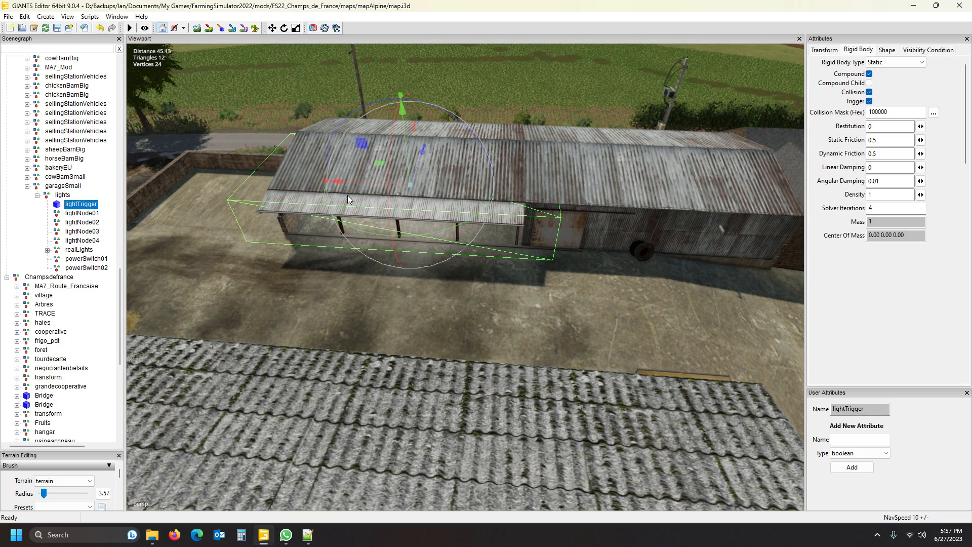
{"action": "left_click", "coordinate": [825, 50]}
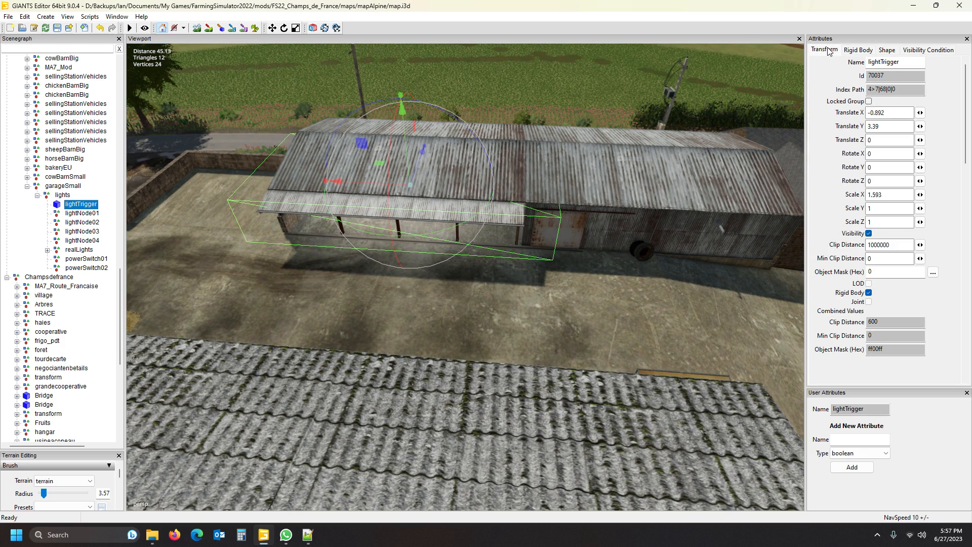
Set lightTrigger's Scale X to 1.5 and check its extent around the shed's open end.
{"action": "left_click_drag", "start_coordinate": [872, 197], "coordinate": [876, 197]}
{"action": "type", "text": "5"}
{"action": "left_click_drag", "start_coordinate": [493, 284], "coordinate": [584, 280], "text": "alt"}
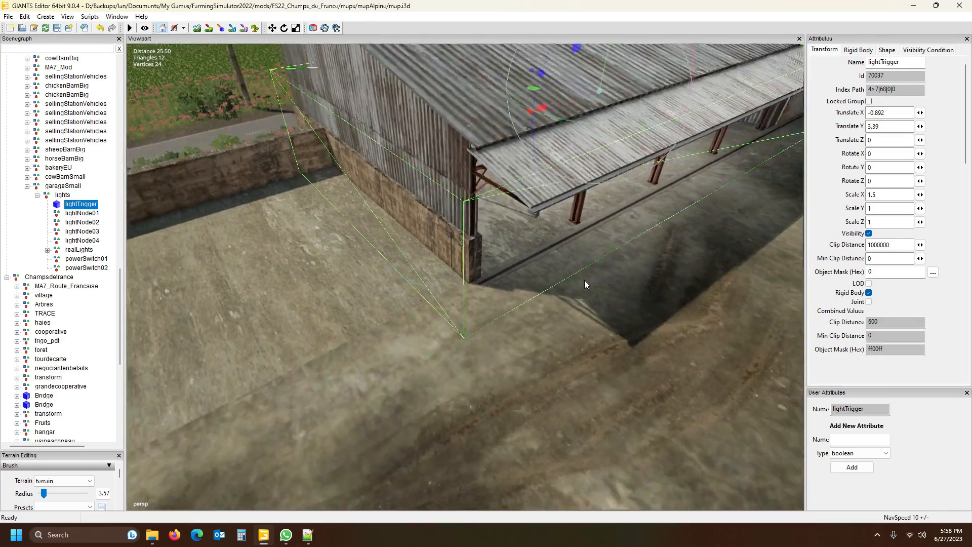
{"action": "scroll", "coordinate": [584, 281], "scroll_direction": "down", "scroll_amount": 4}
{"action": "scroll", "coordinate": [577, 281], "scroll_direction": "down", "scroll_amount": 1}
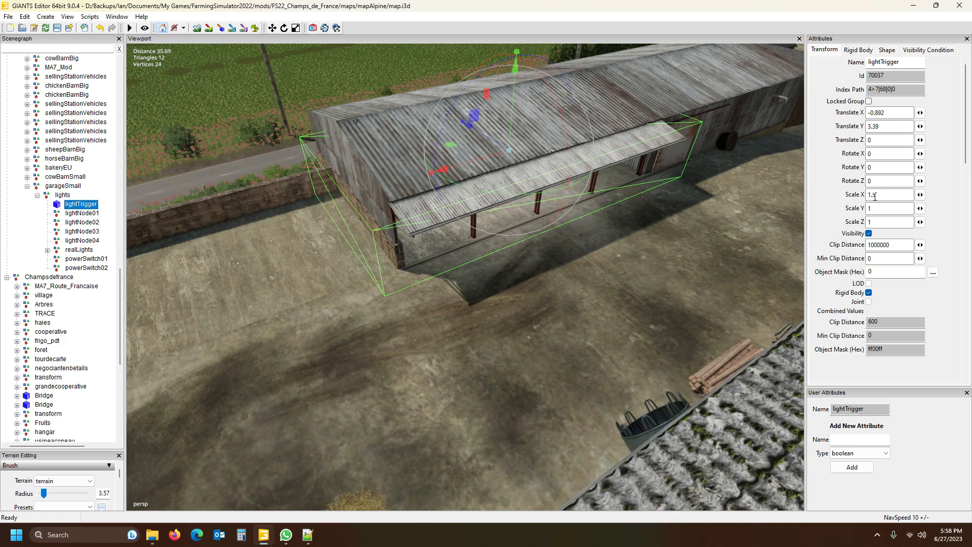
Set lightTrigger's Scale X to 1.4.
{"action": "left_click_drag", "start_coordinate": [873, 194], "coordinate": [883, 195]}
{"action": "type", "text": "4"}
{"action": "left_click_drag", "start_coordinate": [659, 280], "coordinate": [578, 287], "text": "alt"}
{"action": "middle_click_drag", "start_coordinate": [578, 287], "coordinate": [593, 291], "text": "alt"}
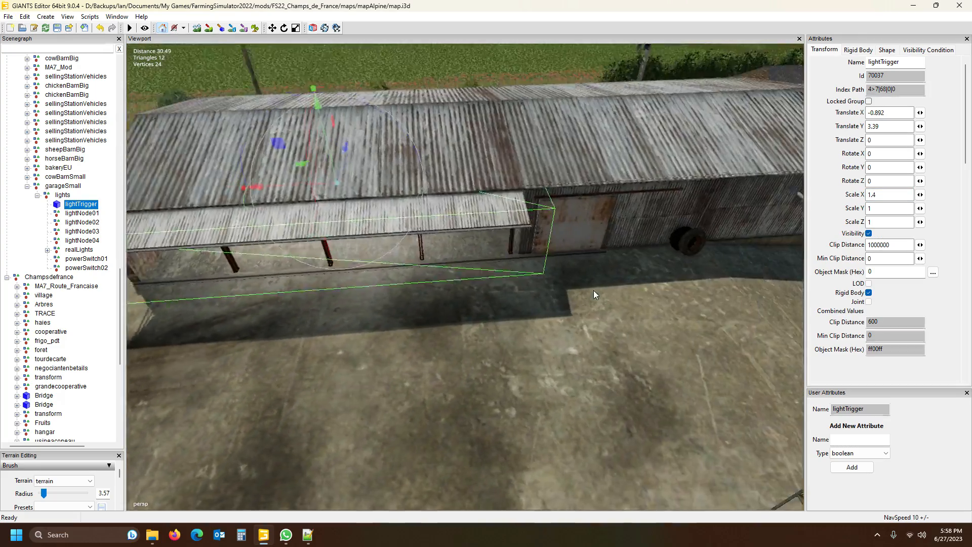
Move lightTrigger along X to a Translate X of about -0.67 so it covers the shed's open bays.
{"action": "left_click_drag", "start_coordinate": [593, 291], "coordinate": [580, 292], "text": "alt"}
{"action": "middle_click_drag", "start_coordinate": [580, 291], "coordinate": [582, 285], "text": "alt"}
{"action": "mouse_move", "coordinate": [582, 285]}
{"action": "left_mouse_down", "text": "alt"}
{"action": "mouse_move", "coordinate": [610, 279]}
{"action": "mouse_move", "coordinate": [581, 287]}
{"action": "left_mouse_up", "text": "alt"}
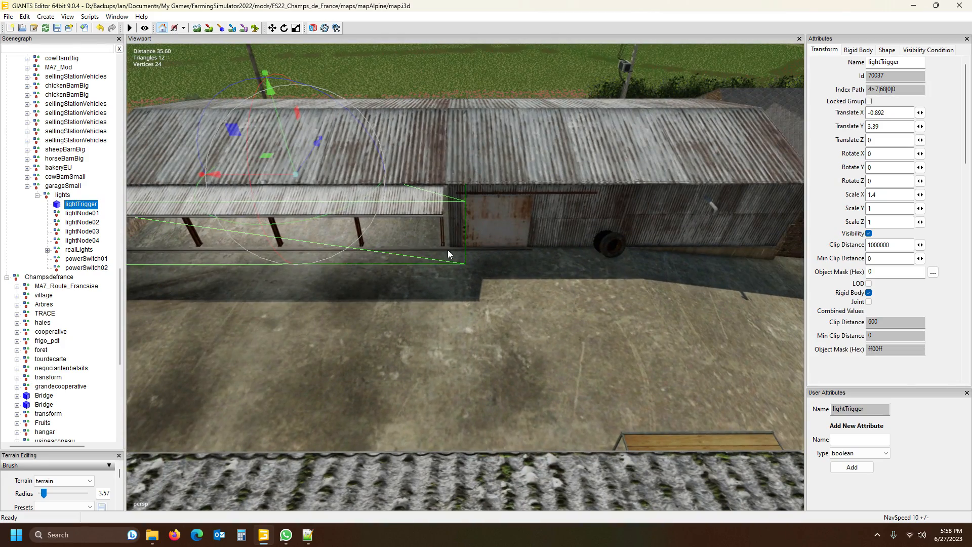
{"action": "left_click_drag", "start_coordinate": [268, 175], "coordinate": [266, 174]}
{"action": "left_click_drag", "start_coordinate": [373, 279], "coordinate": [397, 262], "text": "alt"}
{"action": "scroll", "coordinate": [398, 263], "scroll_direction": "up", "scroll_amount": 1}
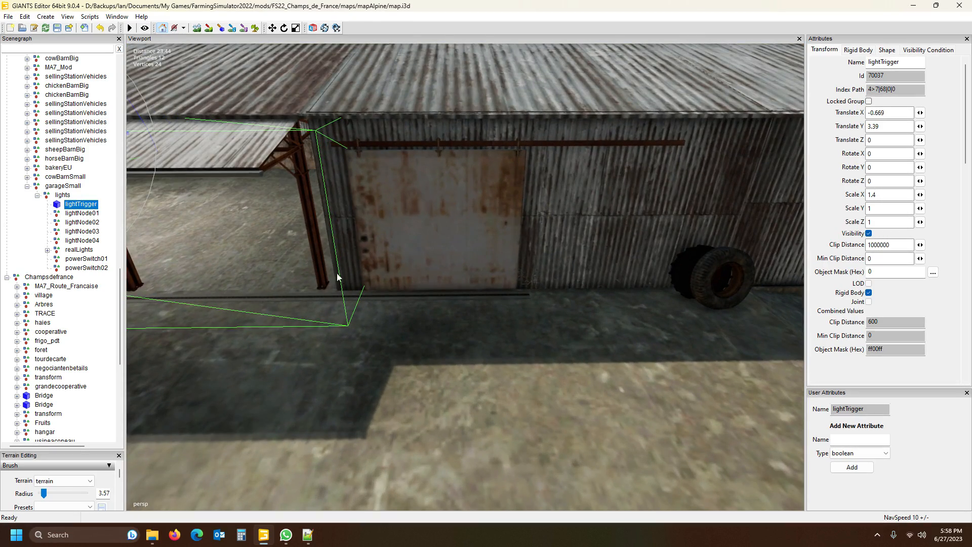
{"action": "left_click_drag", "start_coordinate": [374, 306], "coordinate": [443, 329], "text": "alt"}
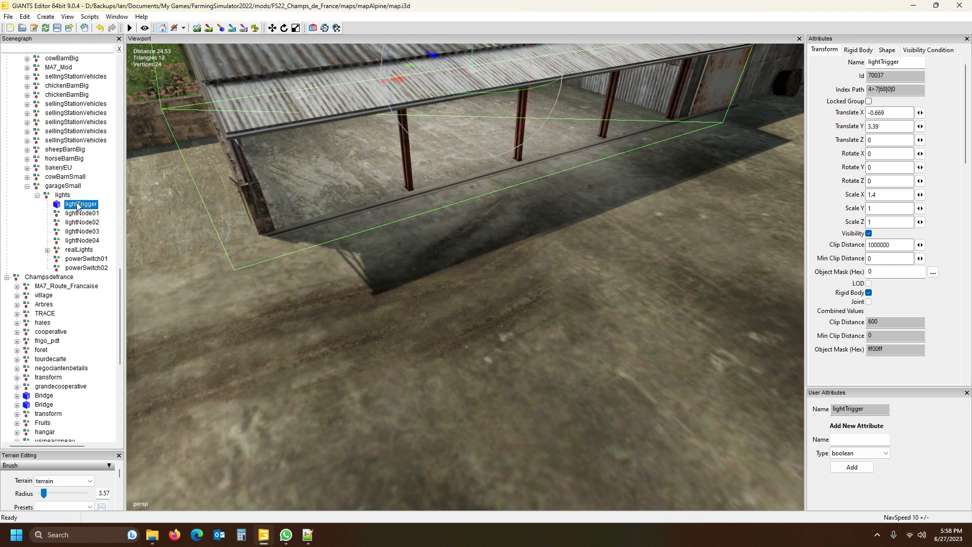
Set lightTrigger's rigid body type back to Kinematic.
{"action": "left_click", "coordinate": [860, 50]}
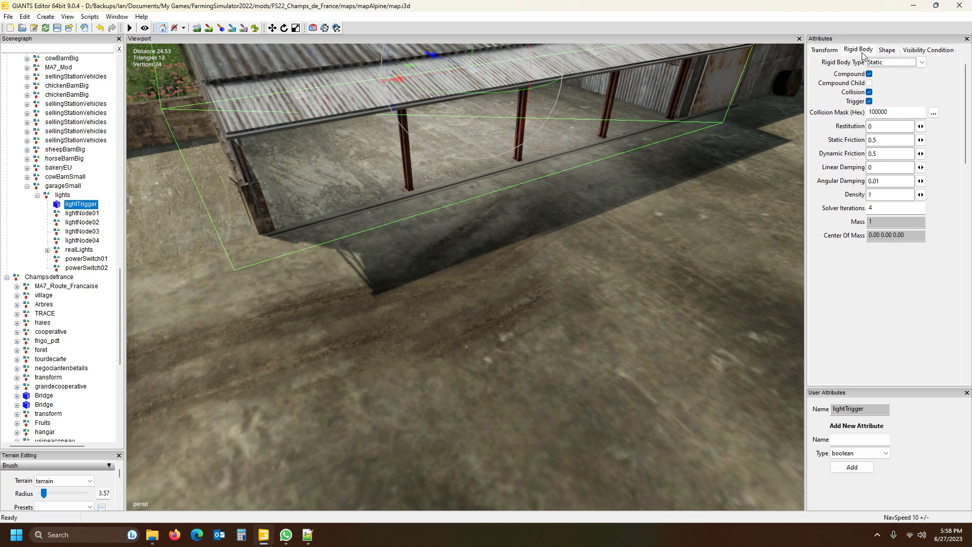
{"action": "left_click", "coordinate": [896, 62]}
{"action": "left_click", "coordinate": [891, 83]}
{"action": "left_click_drag", "start_coordinate": [628, 217], "coordinate": [796, 87], "text": "alt"}
{"action": "scroll", "coordinate": [643, 176], "scroll_direction": "up", "scroll_amount": 5}
{"action": "scroll", "coordinate": [475, 202], "scroll_direction": "down", "scroll_amount": 3}
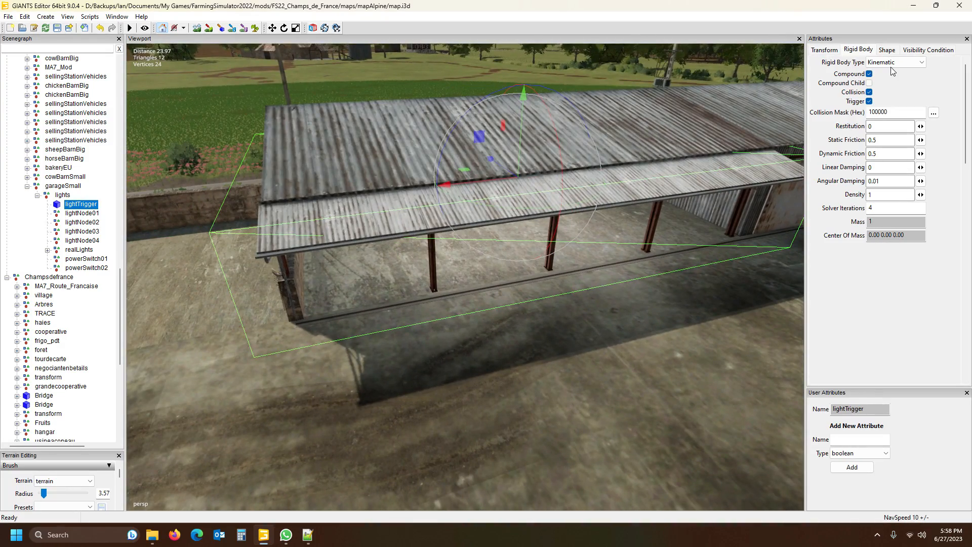
Examine the extent of lightTrigger around the shed's open bays from several angles.
{"action": "left_click_drag", "start_coordinate": [590, 281], "coordinate": [622, 284], "text": "alt"}
{"action": "scroll", "coordinate": [707, 285], "scroll_direction": "up", "scroll_amount": 3}
{"action": "scroll", "coordinate": [462, 265], "scroll_direction": "up", "scroll_amount": 2}
{"action": "scroll", "coordinate": [462, 265], "scroll_direction": "down", "scroll_amount": 3}
{"action": "middle_click_drag", "start_coordinate": [622, 285], "coordinate": [624, 284], "text": "alt"}
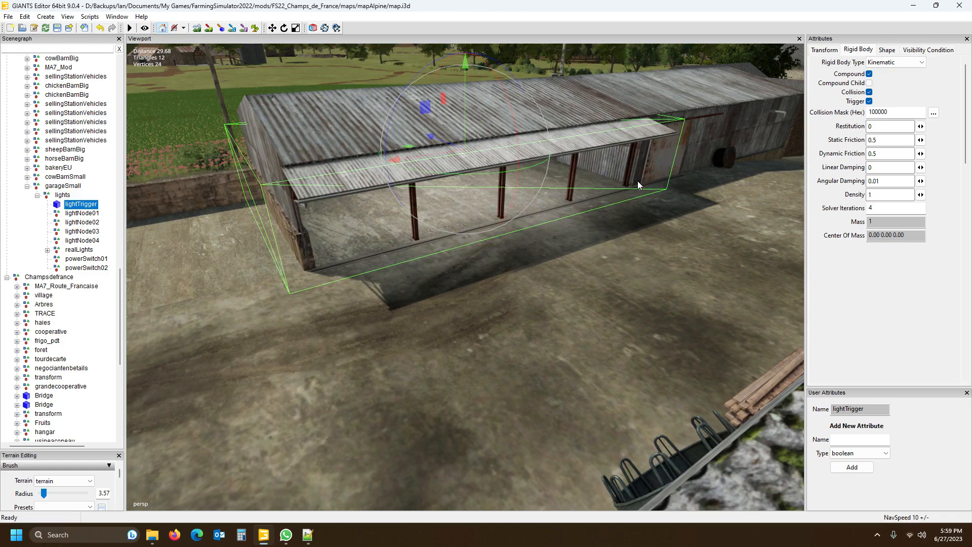
{"action": "scroll", "coordinate": [530, 321], "scroll_direction": "up", "scroll_amount": 5}
{"action": "mouse_move", "coordinate": [534, 315]}
{"action": "left_mouse_down", "text": "alt"}
{"action": "mouse_move", "coordinate": [539, 275]}
{"action": "mouse_move", "coordinate": [530, 314]}
{"action": "mouse_move", "coordinate": [530, 299]}
{"action": "left_mouse_up", "text": "alt"}
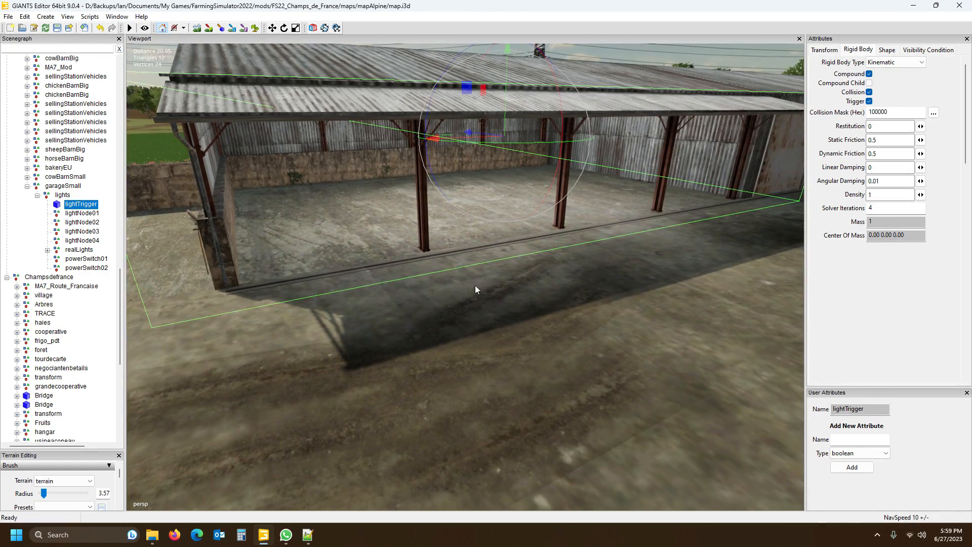
Examine where lightNode01, lightNode02, lightNode03 and lightNode04 sit inside the open shed.
{"action": "left_click", "coordinate": [84, 214]}
{"action": "scroll", "coordinate": [600, 307], "scroll_direction": "up", "scroll_amount": 5}
{"action": "left_click_drag", "start_coordinate": [600, 306], "coordinate": [613, 273], "text": "alt"}
{"action": "scroll", "coordinate": [612, 273], "scroll_direction": "down", "scroll_amount": 4}
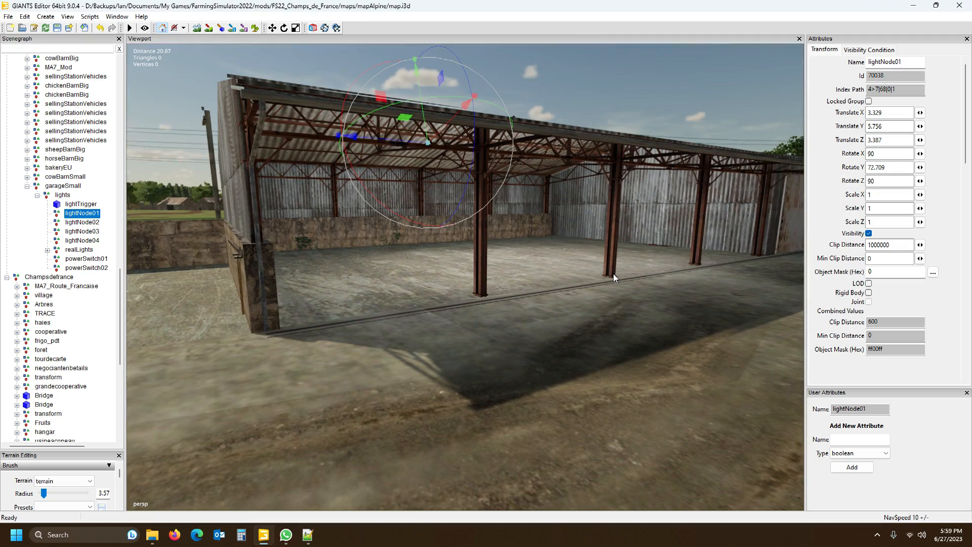
{"action": "left_click_drag", "start_coordinate": [261, 263], "coordinate": [284, 263], "text": "alt"}
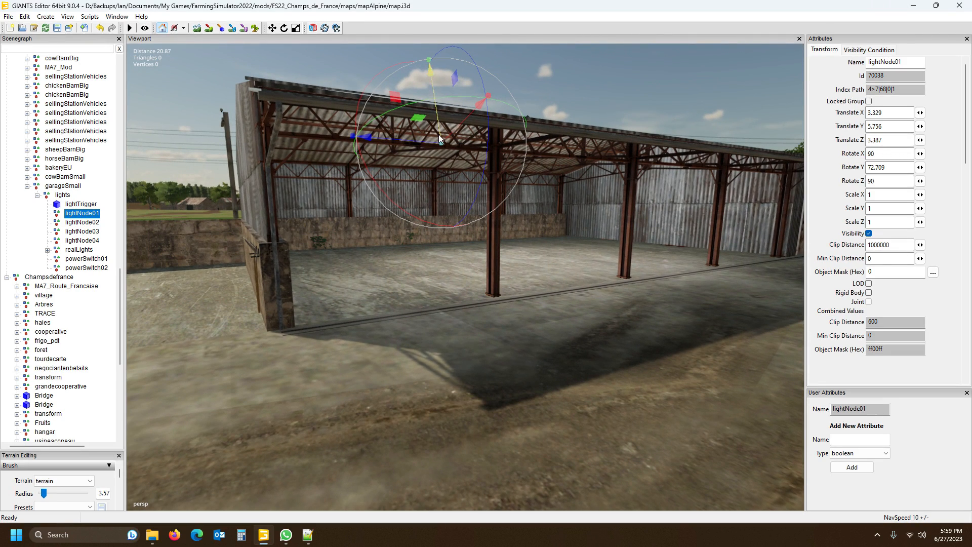
{"action": "left_click", "coordinate": [83, 224]}
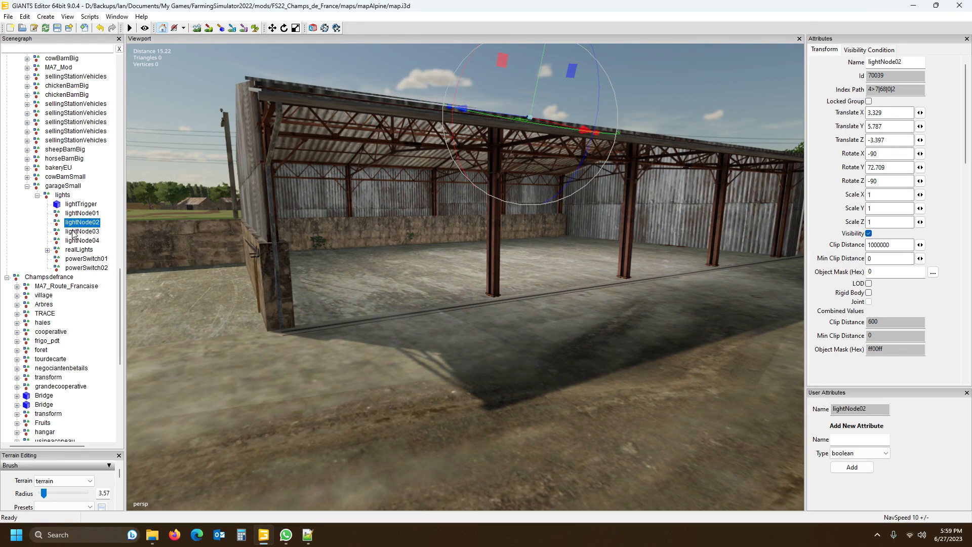
{"action": "left_click", "coordinate": [74, 232]}
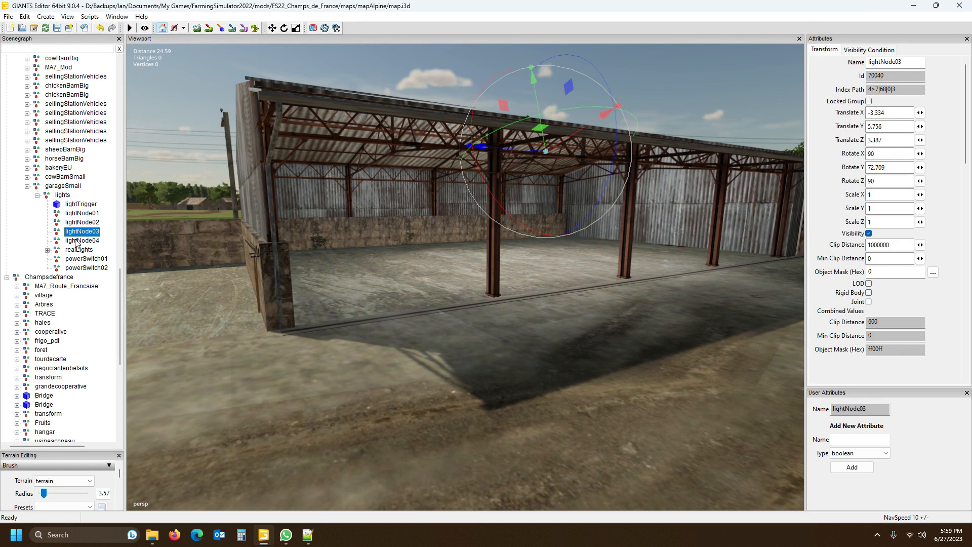
{"action": "left_click", "coordinate": [78, 241]}
{"action": "scroll", "coordinate": [536, 372], "scroll_direction": "up", "scroll_amount": 5}
{"action": "left_click_drag", "start_coordinate": [537, 373], "coordinate": [280, 301], "text": "alt"}
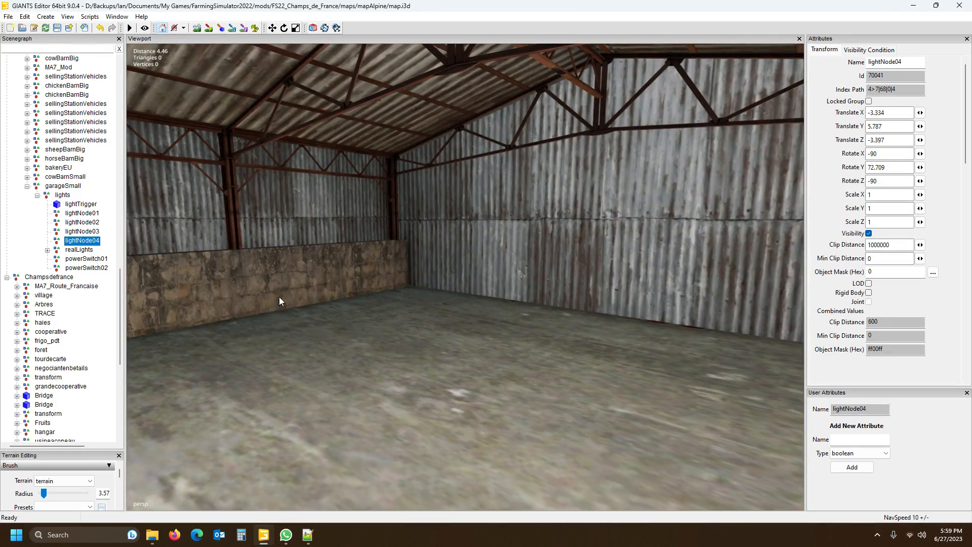
Place lightNode01 on the underside of a roof truss inside the shed, at about X 5.73, Y 4.96, Z 6.33.
{"action": "left_click", "coordinate": [91, 214]}
{"action": "left_click_drag", "start_coordinate": [730, 336], "coordinate": [347, 282], "text": "alt"}
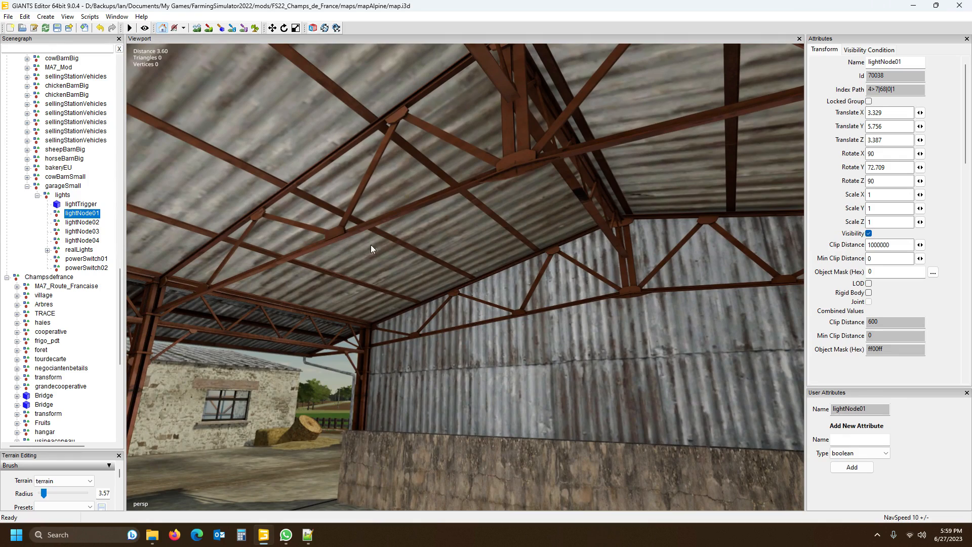
{"action": "left_click_drag", "start_coordinate": [657, 334], "coordinate": [648, 247], "text": "alt"}
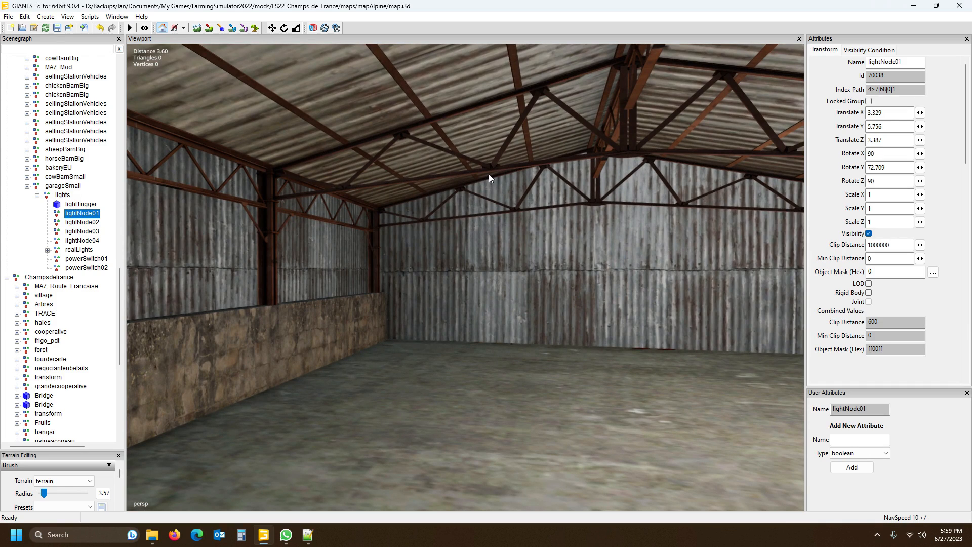
{"action": "left_click_drag", "start_coordinate": [489, 175], "coordinate": [637, 208], "text": "alt"}
{"action": "left_click_drag", "start_coordinate": [575, 162], "coordinate": [164, 173], "text": "alt"}
{"action": "left_click_drag", "start_coordinate": [207, 272], "coordinate": [243, 272], "text": "alt"}
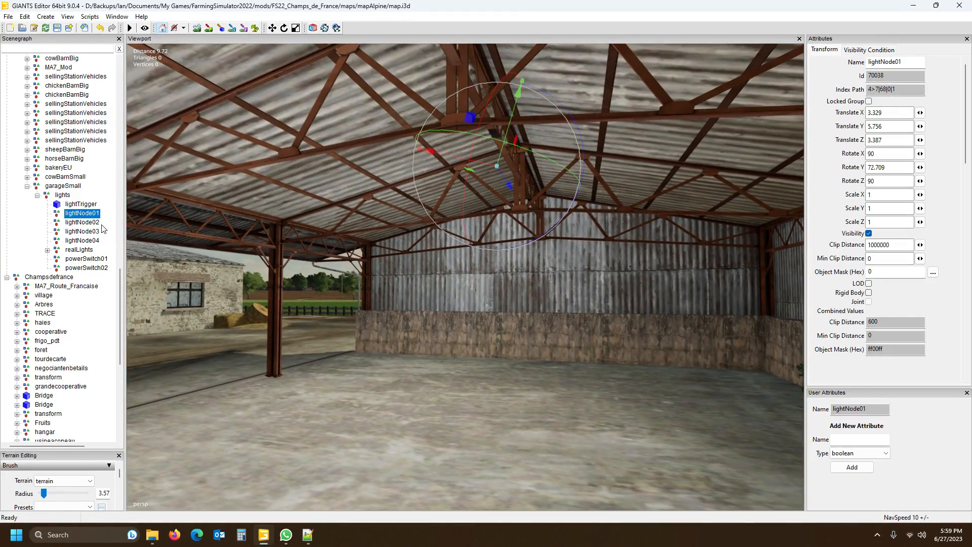
{"action": "left_click", "coordinate": [96, 223]}
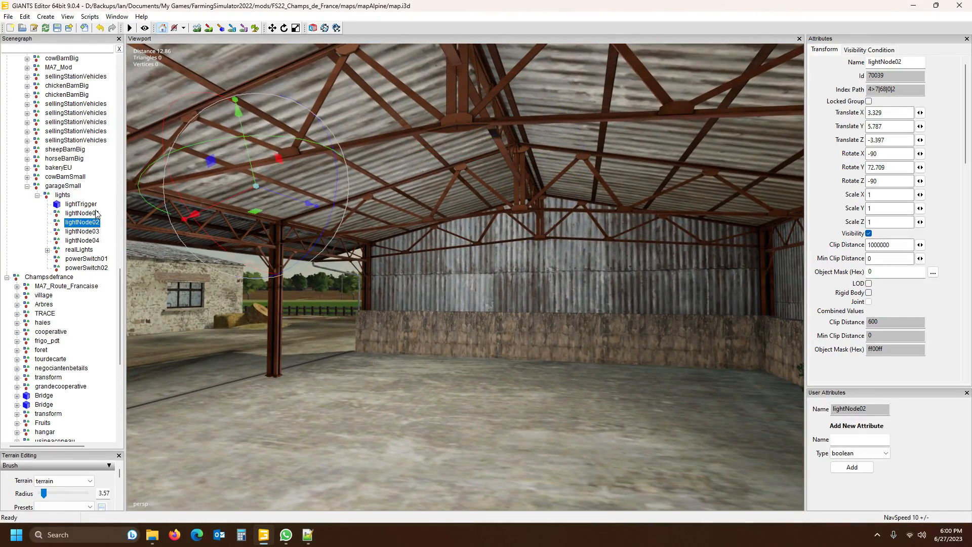
{"action": "left_click", "coordinate": [96, 214]}
{"action": "left_click_drag", "start_coordinate": [354, 284], "coordinate": [488, 303], "text": "alt"}
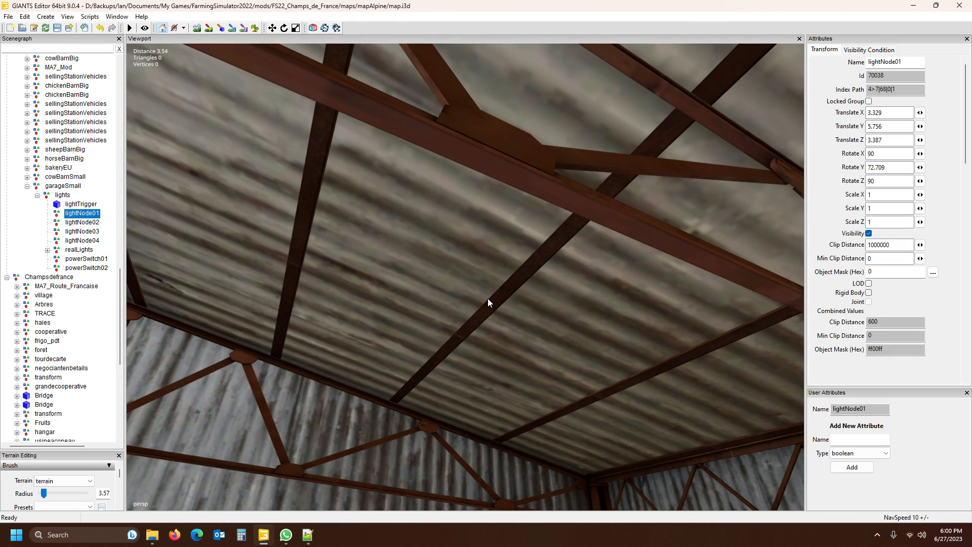
{"action": "key", "text": "ctrl+b"}
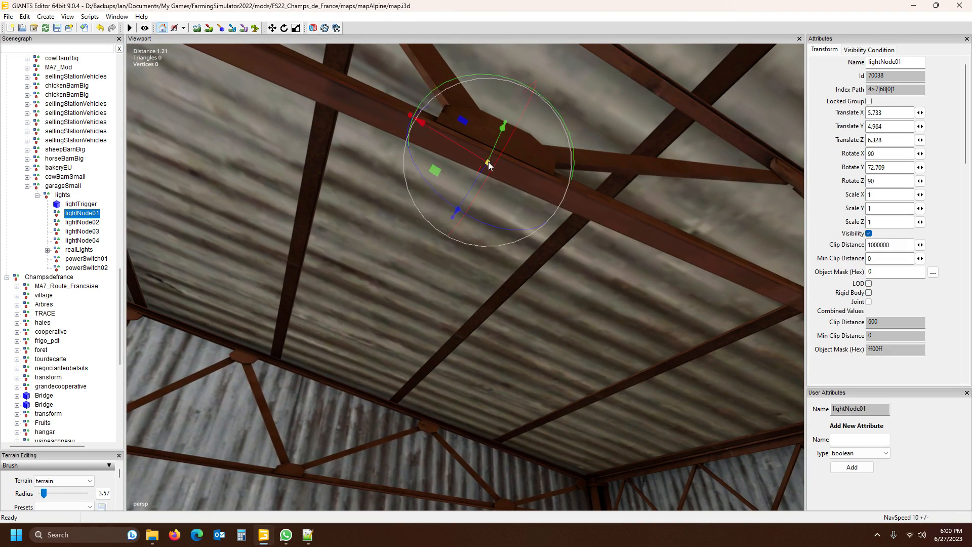
Rotate lightNode01 to a Rotate Y of about 85.3 degrees to align it with the roof truss.
{"action": "left_click_drag", "start_coordinate": [488, 265], "coordinate": [463, 348], "text": "alt"}
{"action": "scroll", "coordinate": [463, 348], "scroll_direction": "down", "scroll_amount": 1}
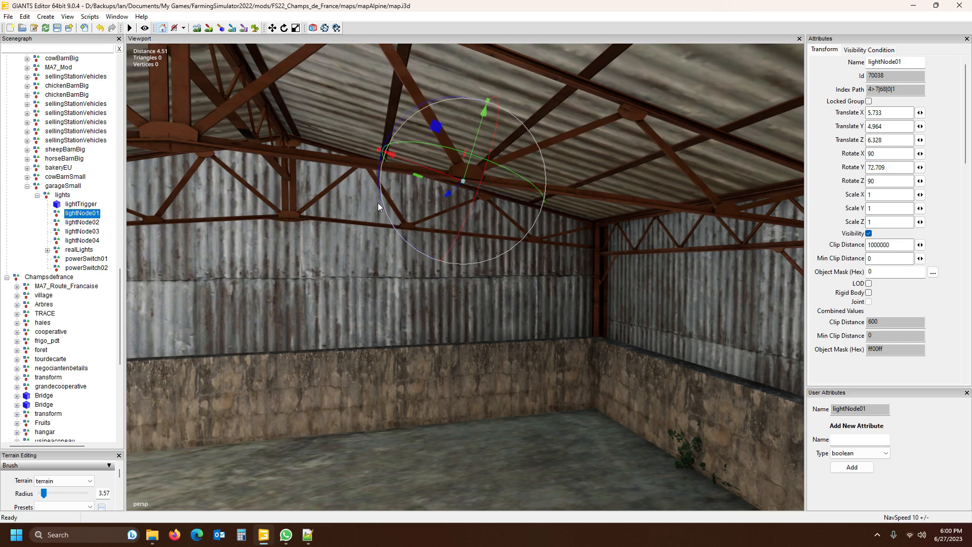
{"action": "left_click_drag", "start_coordinate": [381, 194], "coordinate": [389, 212]}
{"action": "right_click_drag", "start_coordinate": [389, 211], "coordinate": [530, 309]}
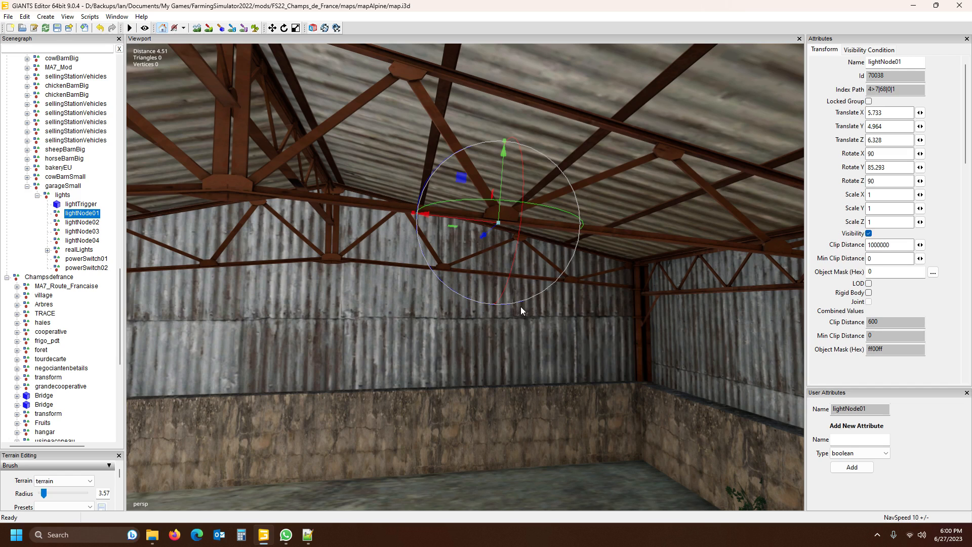
Rotate lightNode01 further around its vertical axis and set its Rotate Y to exactly 90.
{"action": "right_click_drag", "start_coordinate": [540, 304], "coordinate": [514, 328]}
{"action": "right_click_drag", "start_coordinate": [467, 98], "coordinate": [466, 353]}
{"action": "right_click_drag", "start_coordinate": [507, 272], "coordinate": [515, 239]}
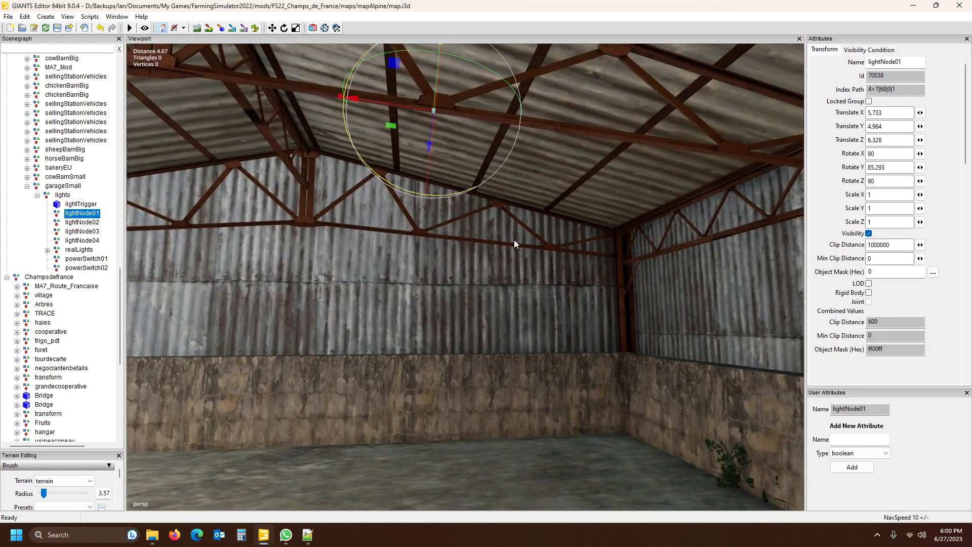
{"action": "scroll", "coordinate": [514, 239], "scroll_direction": "up", "scroll_amount": 2}
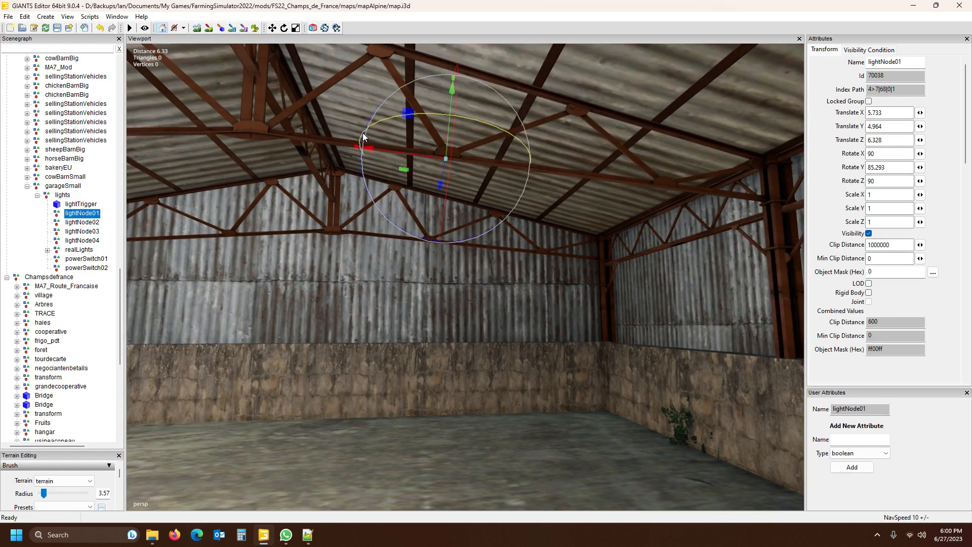
{"action": "left_click_drag", "start_coordinate": [357, 154], "coordinate": [365, 172]}
{"action": "right_click_drag", "start_coordinate": [365, 172], "coordinate": [403, 260]}
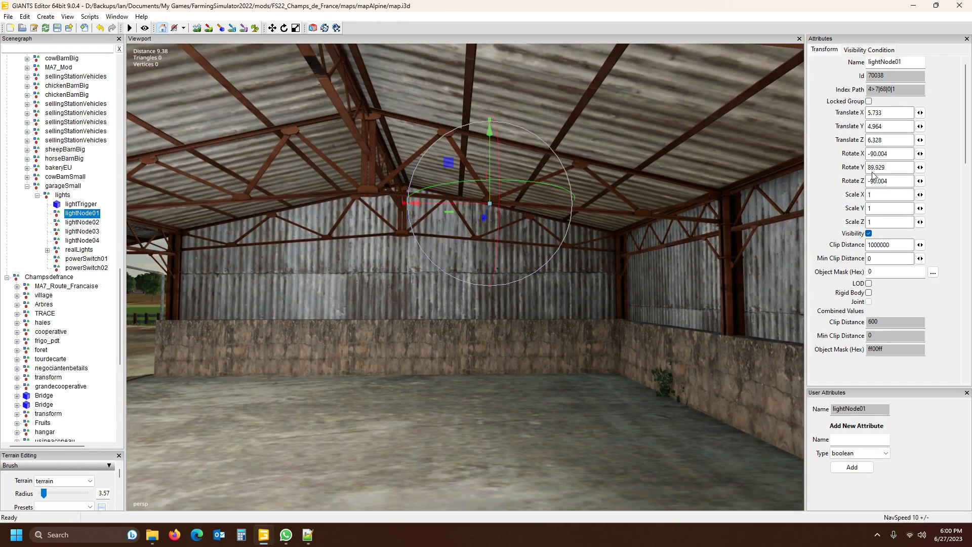
{"action": "double_click", "coordinate": [893, 167]}
{"action": "type", "text": "90"}
{"action": "right_click_drag", "start_coordinate": [586, 326], "coordinate": [556, 187]}
{"action": "right_click_drag", "start_coordinate": [433, 326], "coordinate": [456, 336]}
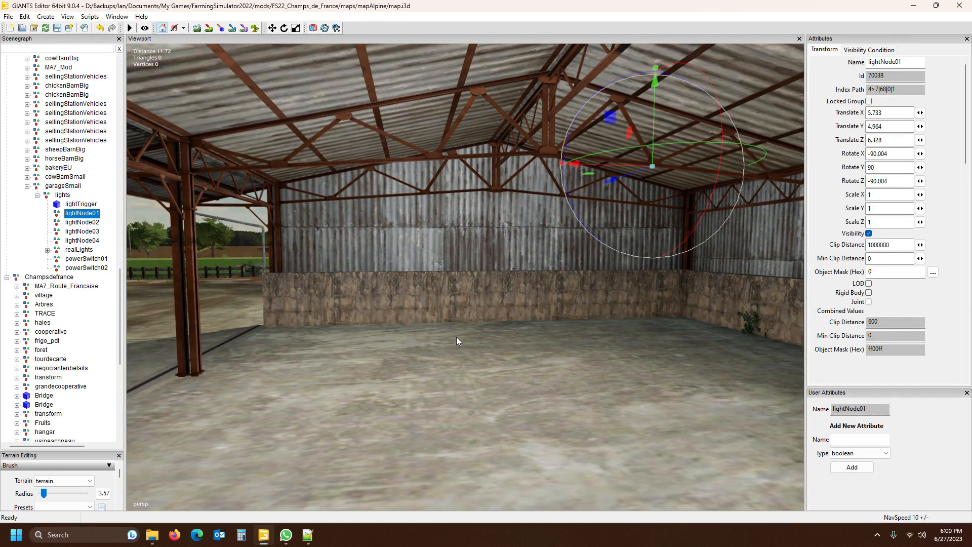
Place lightNode02 on the underside of a roof truss at about X 5.73, Y 4.80, Z -1.18 and set its Rotate Y to 90.
{"action": "left_click", "coordinate": [87, 224]}
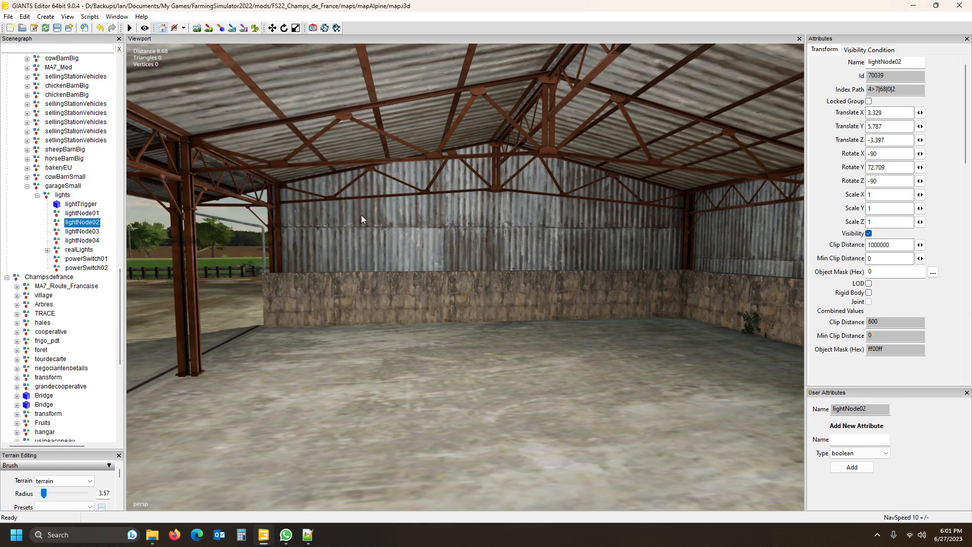
{"action": "right_click_drag", "start_coordinate": [424, 257], "coordinate": [421, 156]}
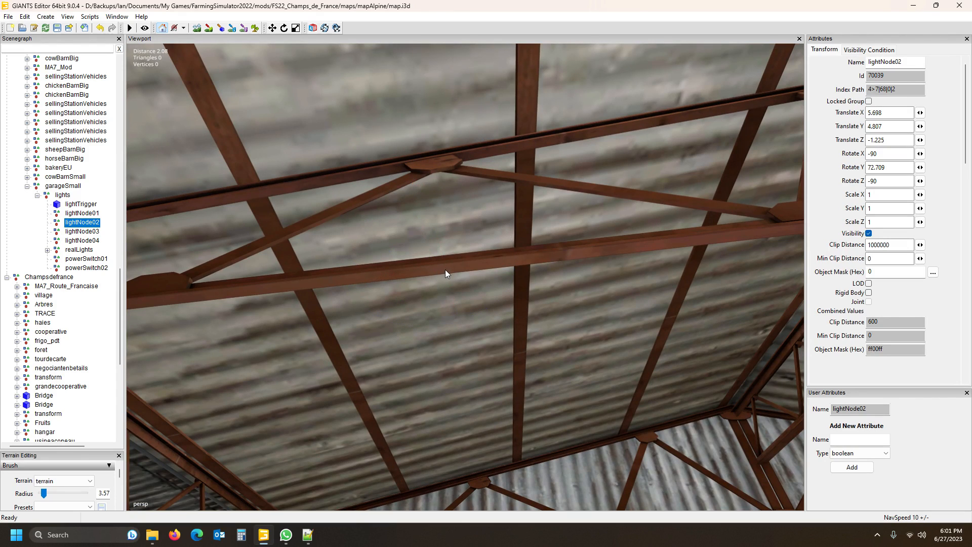
{"action": "right_click_drag", "start_coordinate": [448, 323], "coordinate": [471, 454]}
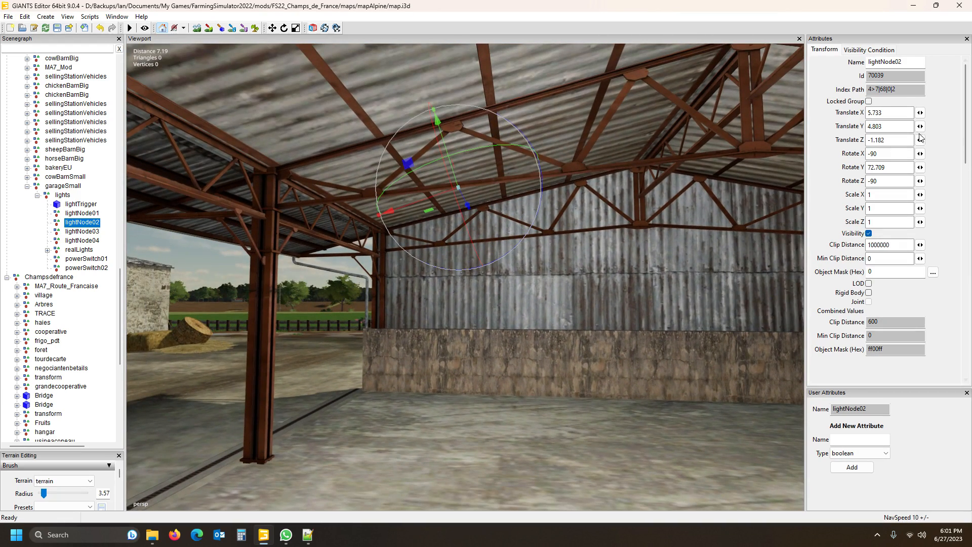
{"action": "left_click_drag", "start_coordinate": [899, 168], "coordinate": [854, 170]}
{"action": "type", "text": "90"}
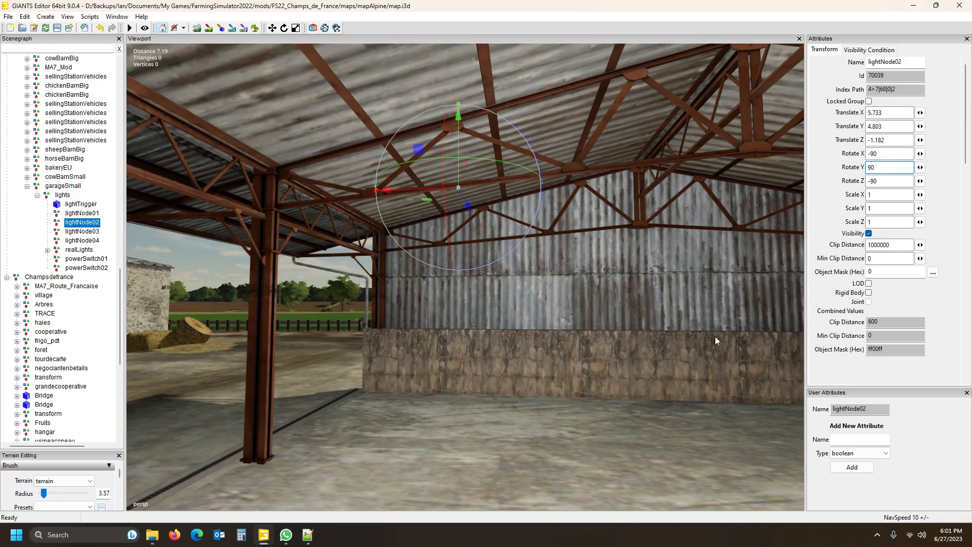
{"action": "right_click_drag", "start_coordinate": [716, 347], "coordinate": [759, 329]}
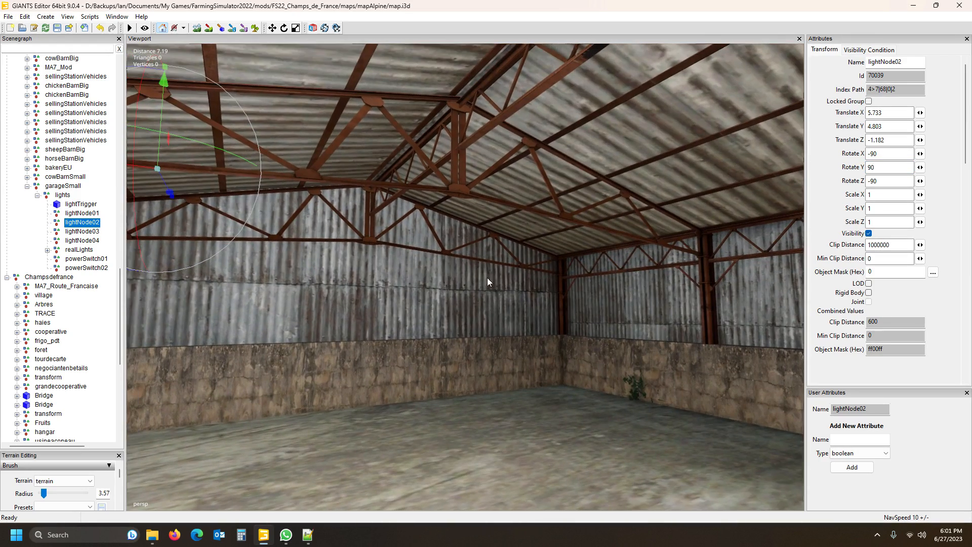
Move lightNode01 further along the underside of its roof truss, to about X 5.74, Y 4.81, Z 8.23.
{"action": "left_click", "coordinate": [76, 213]}
{"action": "right_click_drag", "start_coordinate": [405, 334], "coordinate": [500, 151]}
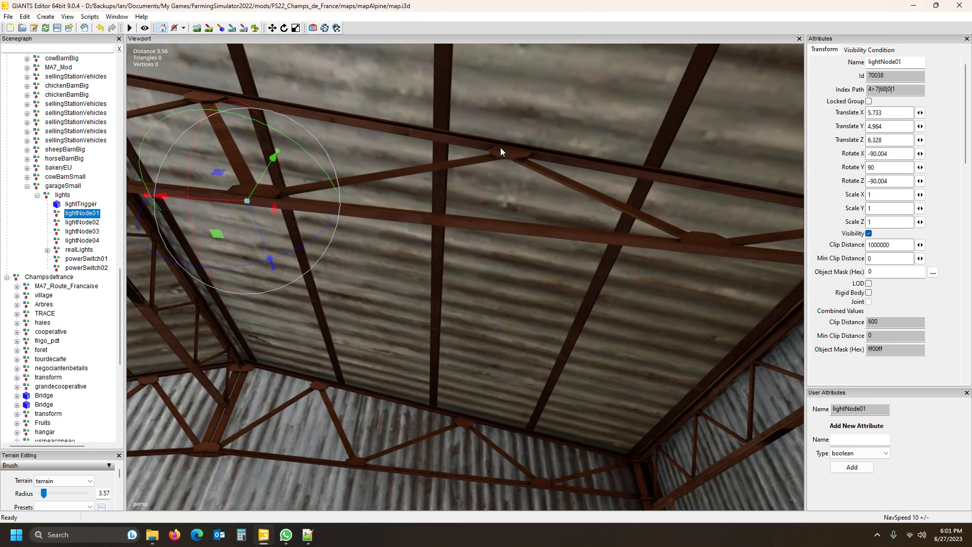
{"action": "right_click_drag", "start_coordinate": [496, 230], "coordinate": [500, 225]}
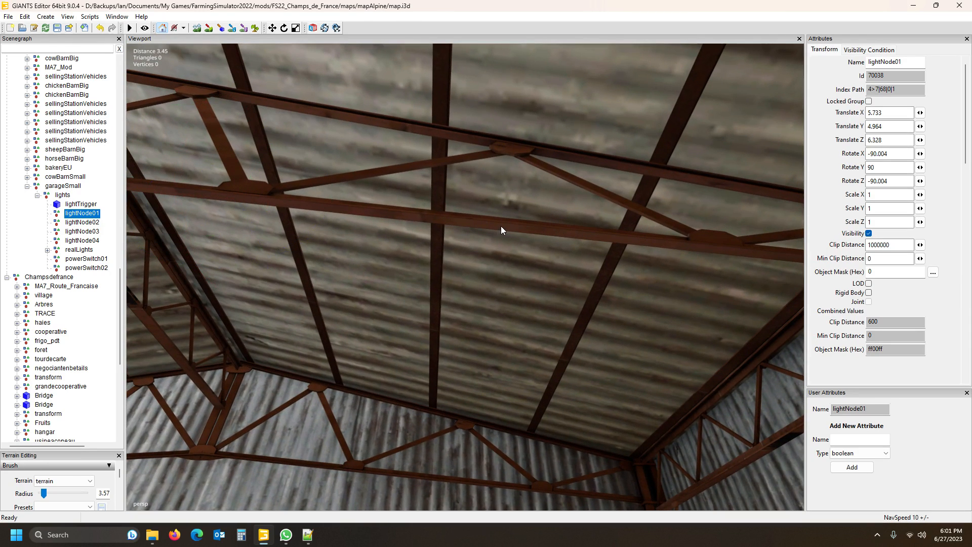
{"action": "key", "text": "ctrl+b"}
{"action": "left_click", "coordinate": [497, 226]}
{"action": "right_click_drag", "start_coordinate": [505, 264], "coordinate": [208, 286]}
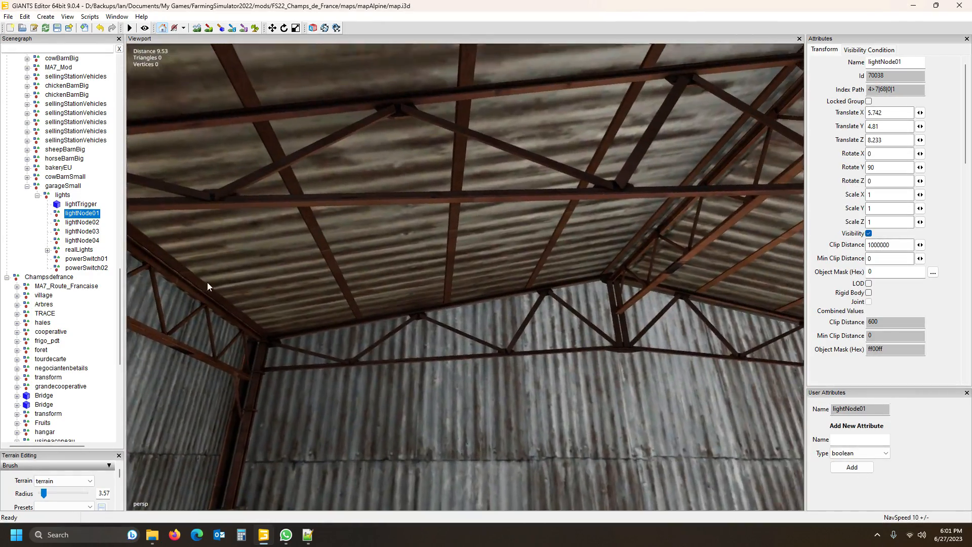
Place lightNode03 on the underside of a roof truss at about X -6.50, Y 4.80, Z 8.32 and set its Rotate Y to 90.
{"action": "left_click", "coordinate": [82, 231]}
{"action": "mouse_move", "coordinate": [265, 248]}
{"action": "right_mouse_down"}
{"action": "mouse_move", "coordinate": [412, 259]}
{"action": "mouse_move", "coordinate": [221, 268]}
{"action": "mouse_move", "coordinate": [265, 251]}
{"action": "right_mouse_up"}
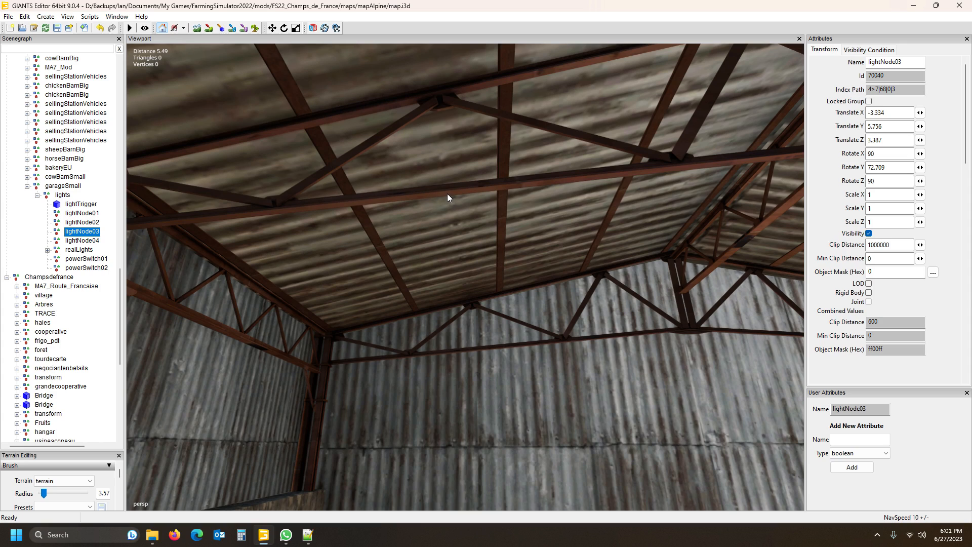
{"action": "key", "text": "ctrl+b"}
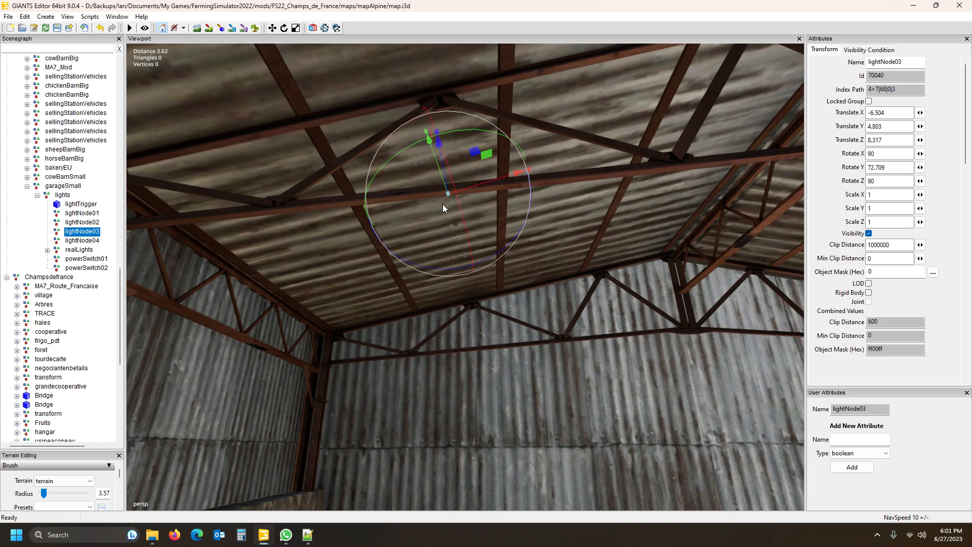
{"action": "right_click_drag", "start_coordinate": [564, 284], "coordinate": [561, 340]}
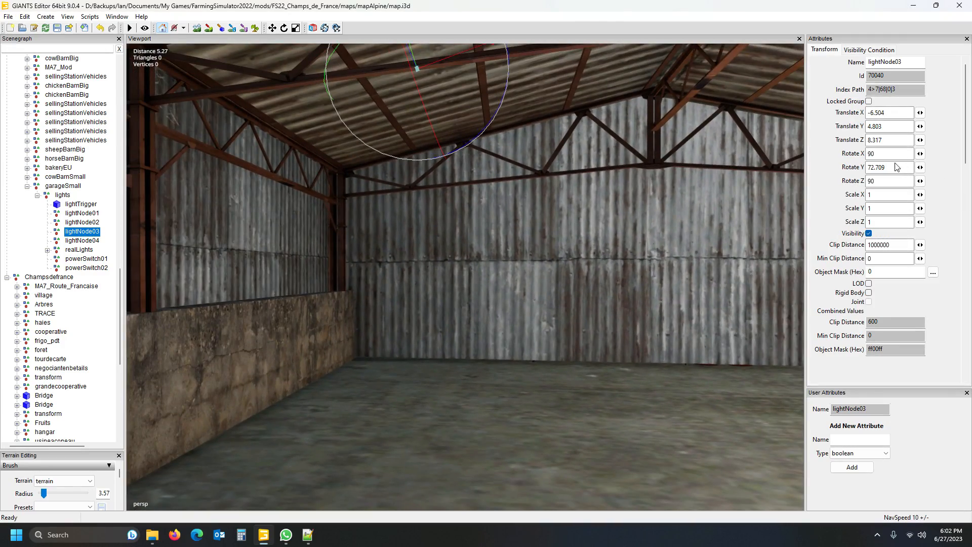
{"action": "double_click", "coordinate": [895, 167]}
{"action": "type", "text": "90"}
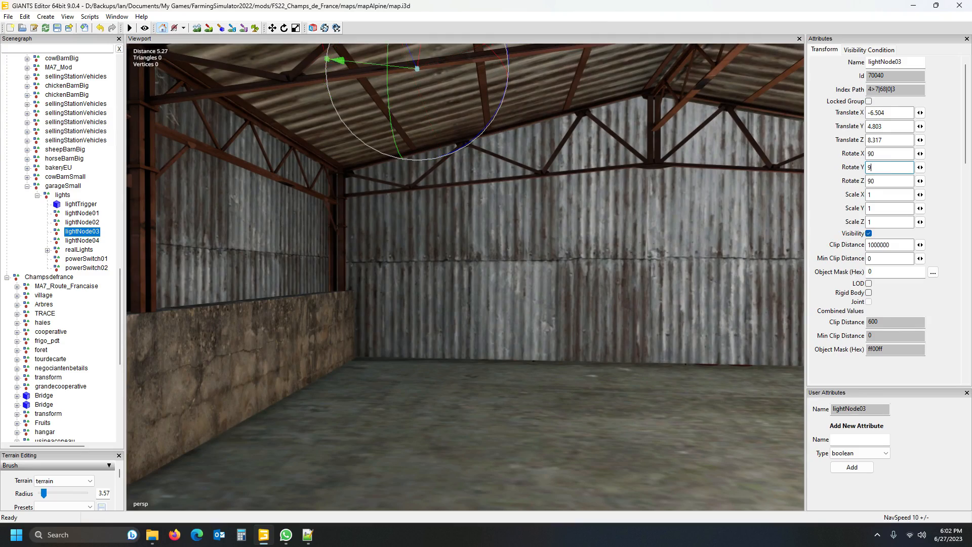
{"action": "right_click_drag", "start_coordinate": [555, 263], "coordinate": [301, 259]}
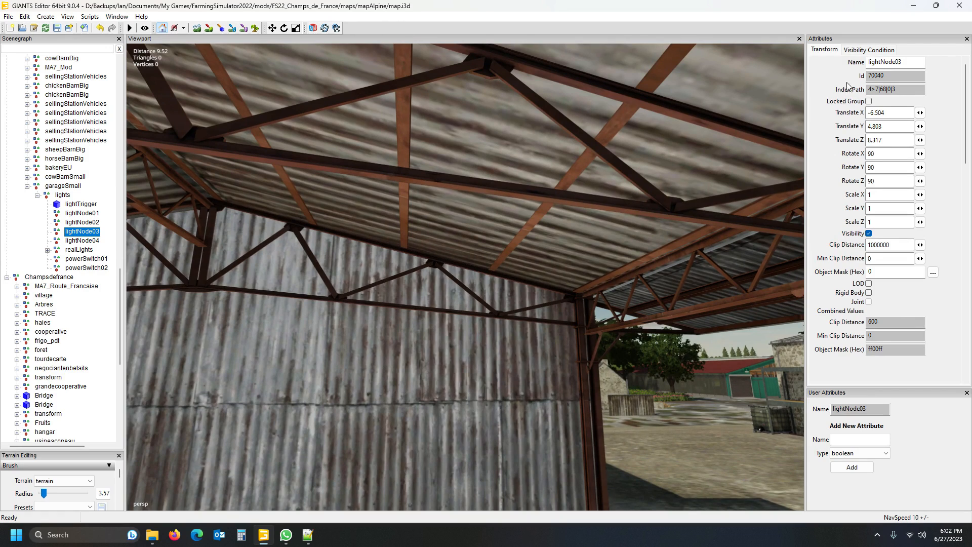
Place lightNode04 on the underside of a roof truss at about X -6.49, Y 4.81, Z -1.08 and set its Rotate Y to 90.
{"action": "left_click", "coordinate": [94, 241]}
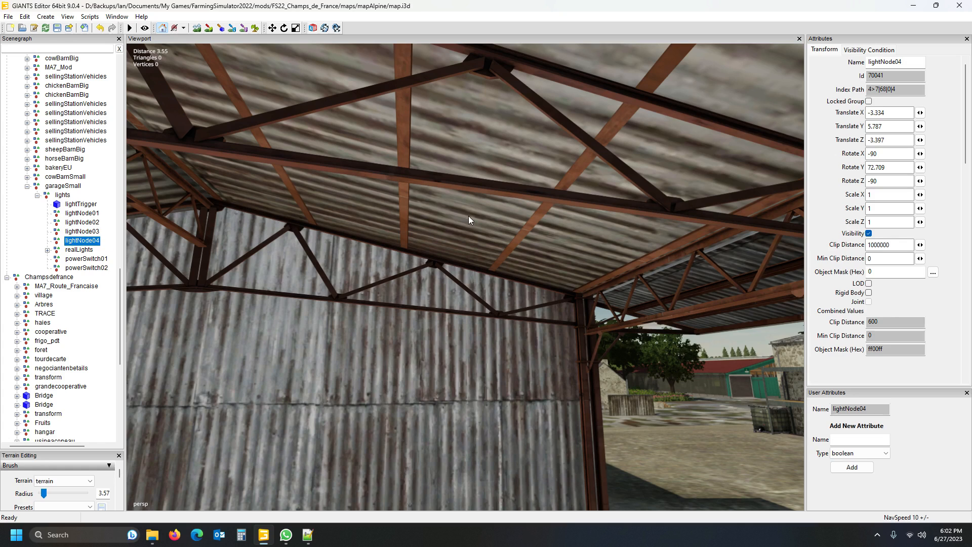
{"action": "key", "text": "ctrl+b"}
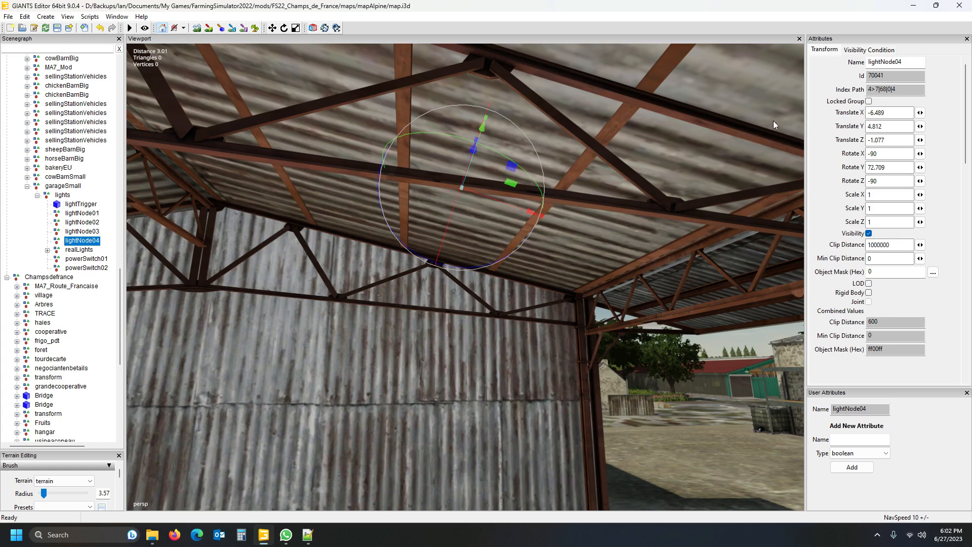
{"action": "double_click", "coordinate": [891, 167]}
{"action": "type", "text": "90"}
{"action": "right_click_drag", "start_coordinate": [616, 229], "coordinate": [126, 248]}
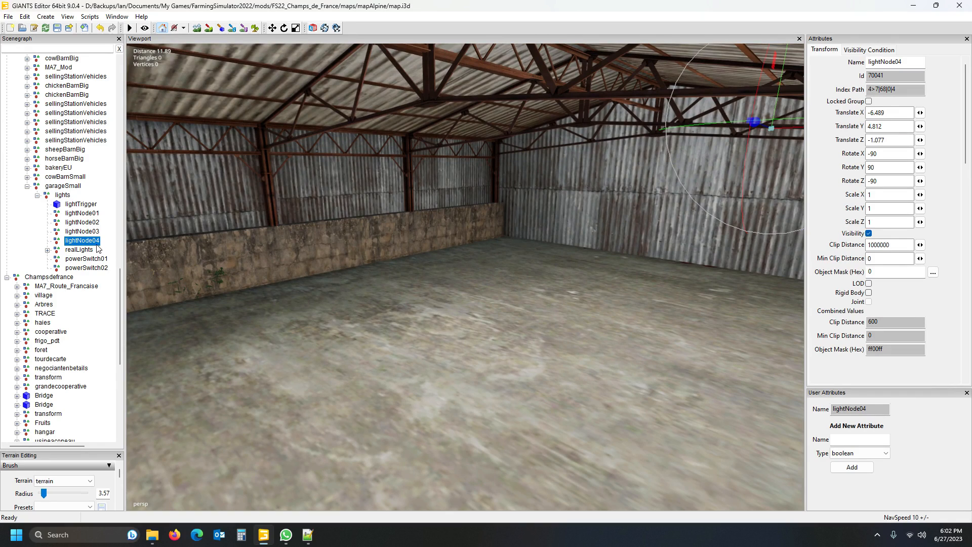
Expand realLights down to the individual lights in realLightsLow and realLightsHigh, widening the scene tree so their names fit.
{"action": "left_click", "coordinate": [47, 250]}
{"action": "scroll", "coordinate": [68, 232], "scroll_direction": "down", "scroll_amount": 3}
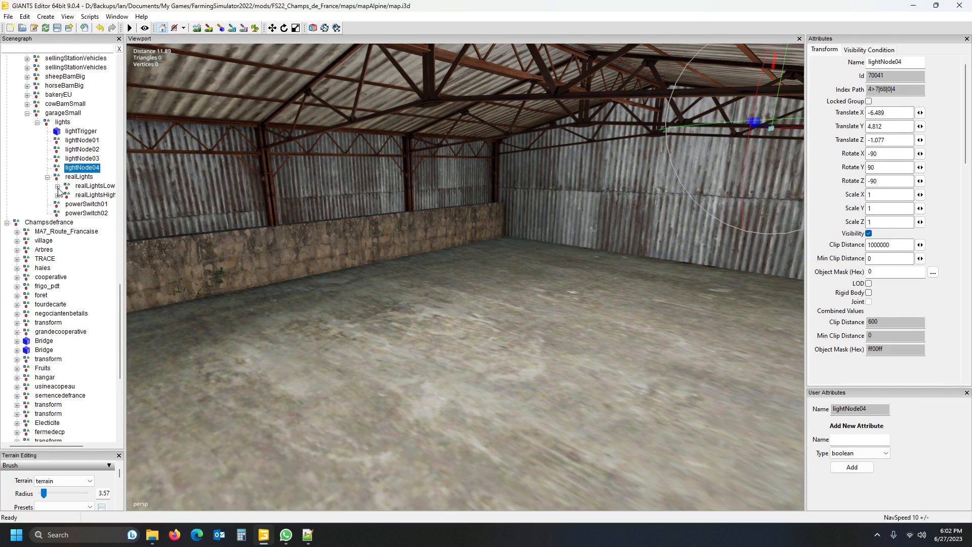
{"action": "left_click", "coordinate": [57, 187]}
{"action": "left_click_drag", "start_coordinate": [126, 246], "coordinate": [185, 246]}
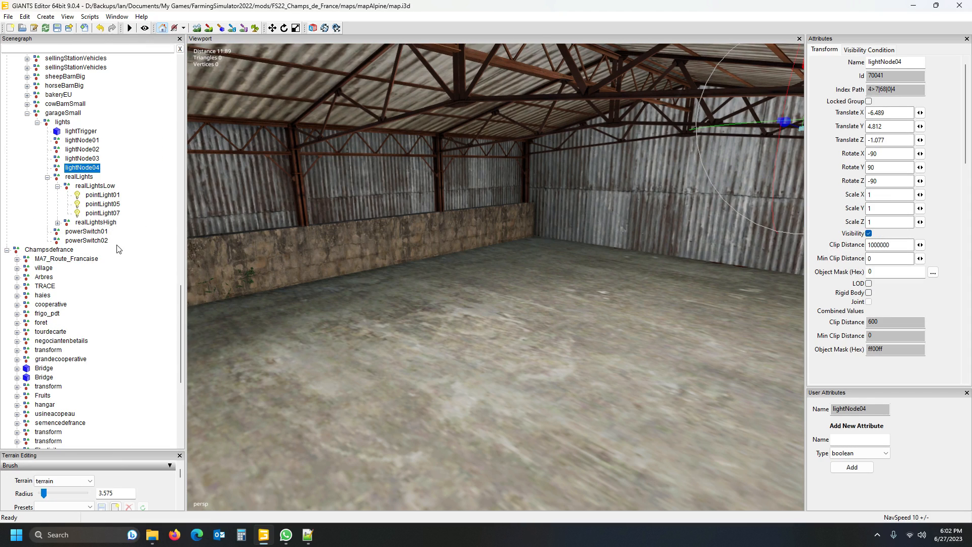
{"action": "left_click", "coordinate": [57, 223]}
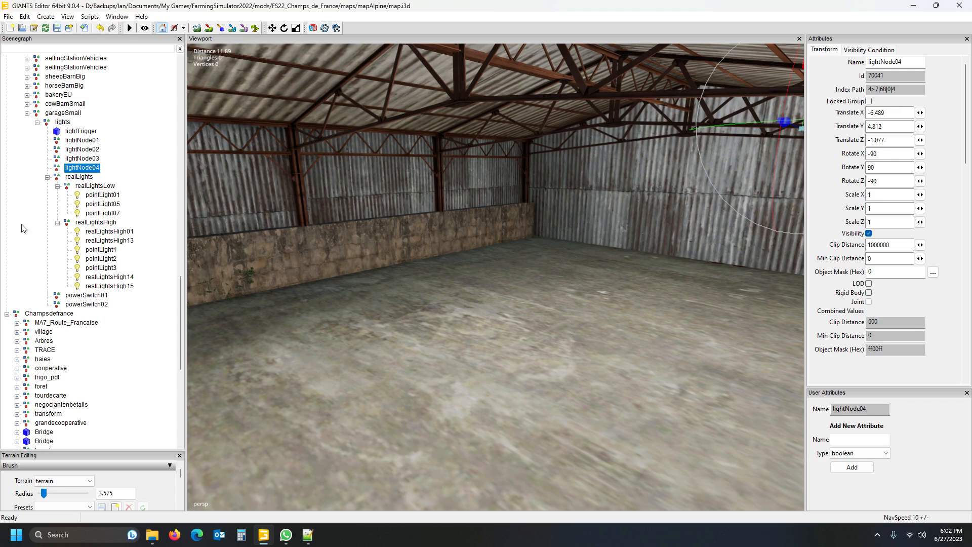
Examine where each light in realLightsLow and realLightsHigh sits relative to the shed, viewed from outside.
{"action": "left_click", "coordinate": [102, 196]}
{"action": "right_click_drag", "start_coordinate": [451, 256], "coordinate": [464, 307]}
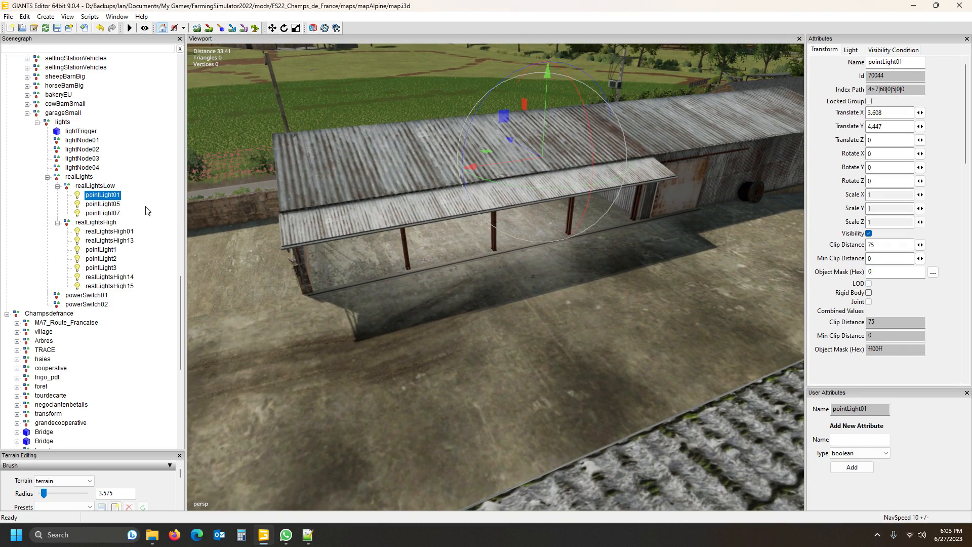
{"action": "left_click", "coordinate": [112, 204]}
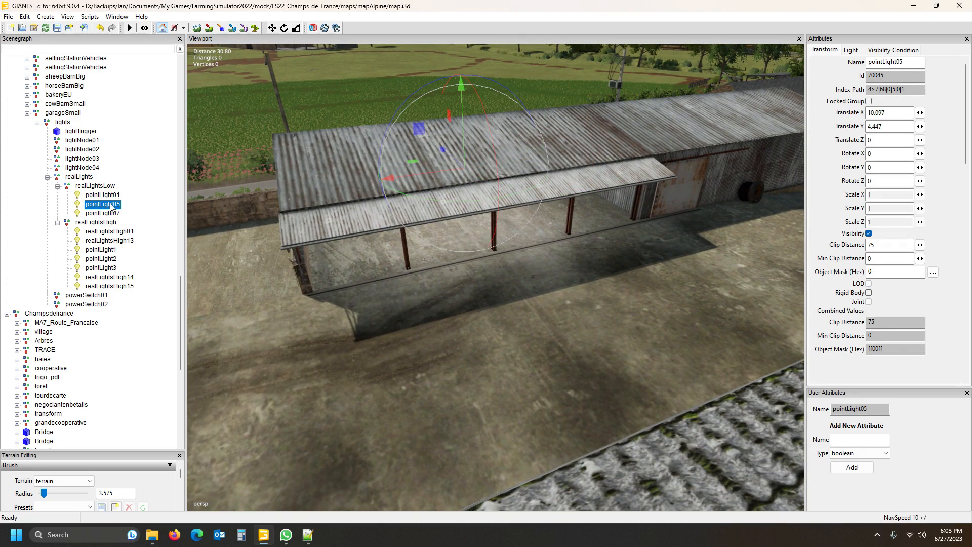
{"action": "left_click", "coordinate": [112, 213]}
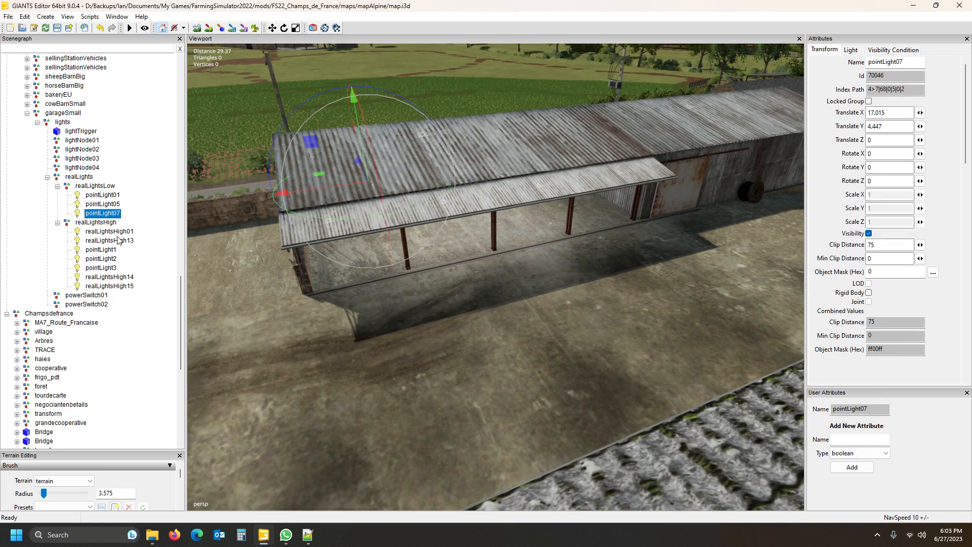
{"action": "left_click", "coordinate": [116, 234]}
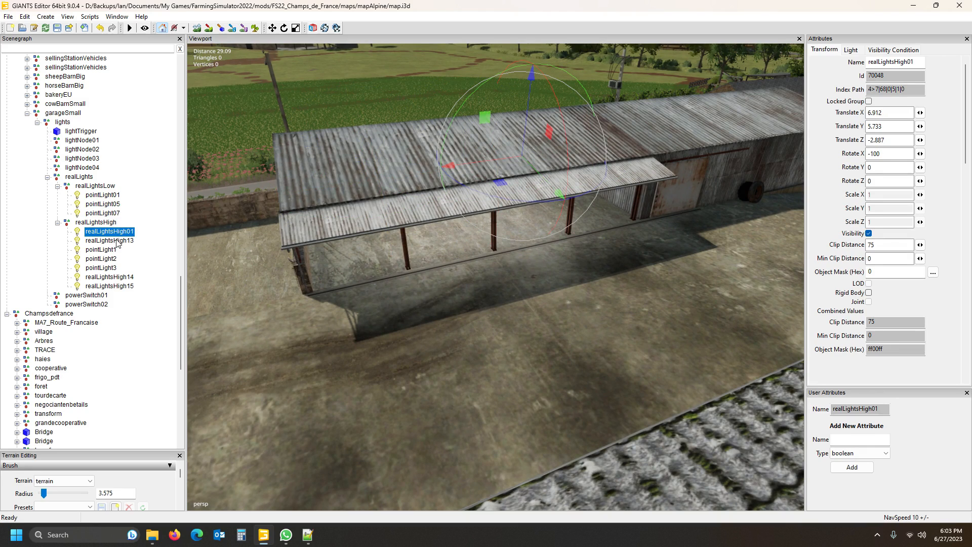
{"action": "left_click", "coordinate": [117, 241]}
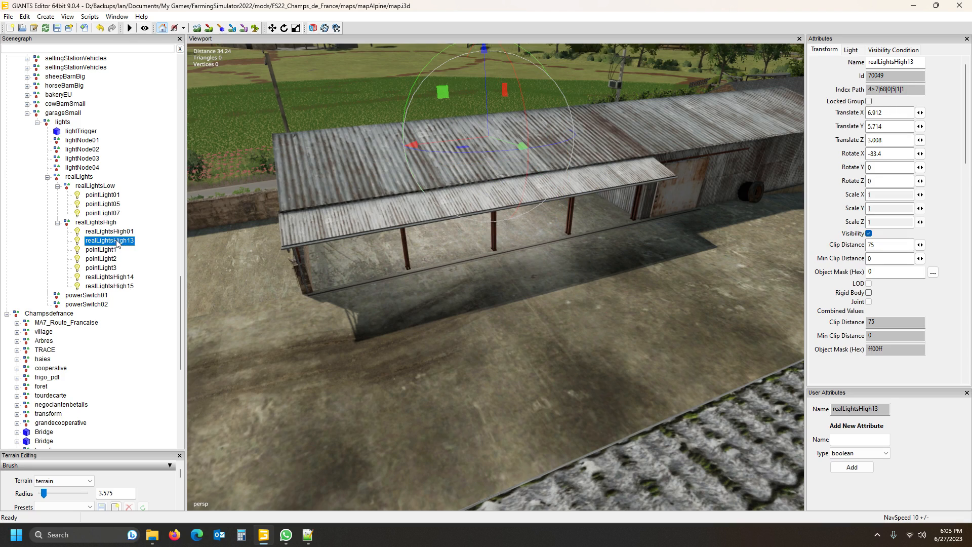
{"action": "left_click", "coordinate": [111, 250]}
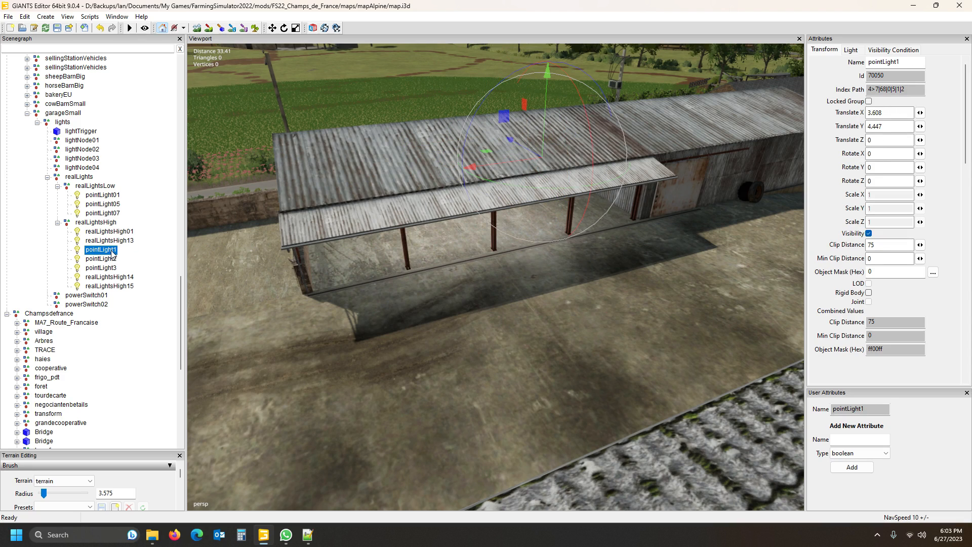
{"action": "left_click", "coordinate": [114, 260]}
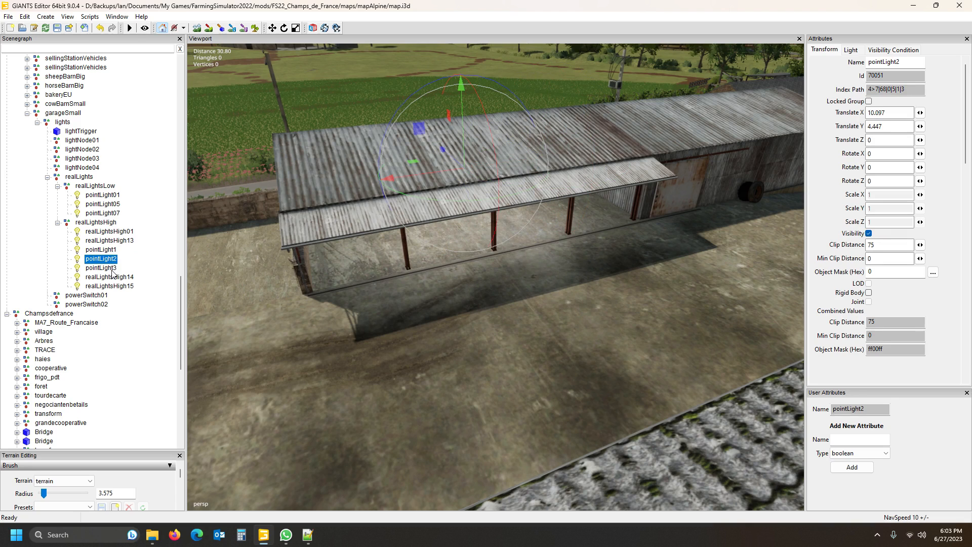
{"action": "left_click", "coordinate": [111, 269]}
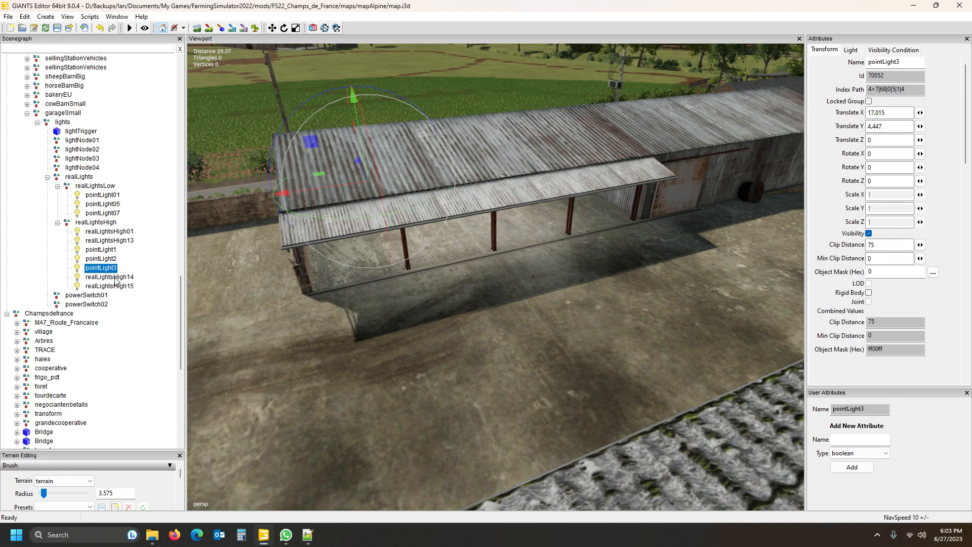
{"action": "left_click", "coordinate": [116, 278]}
{"action": "left_click", "coordinate": [121, 287]}
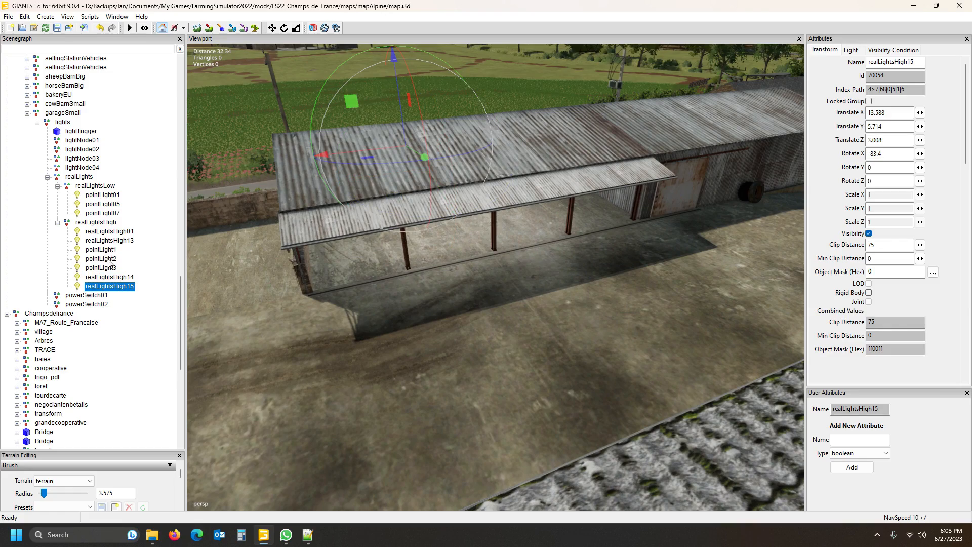
Compare the positions of realLightsHigh13 and realLightsHigh15 under the roof from inside the shed.
{"action": "left_click_drag", "start_coordinate": [531, 332], "coordinate": [212, 251], "text": "alt"}
{"action": "scroll", "coordinate": [483, 272], "scroll_direction": "up", "scroll_amount": 8}
{"action": "scroll", "coordinate": [527, 242], "scroll_direction": "up", "scroll_amount": 8}
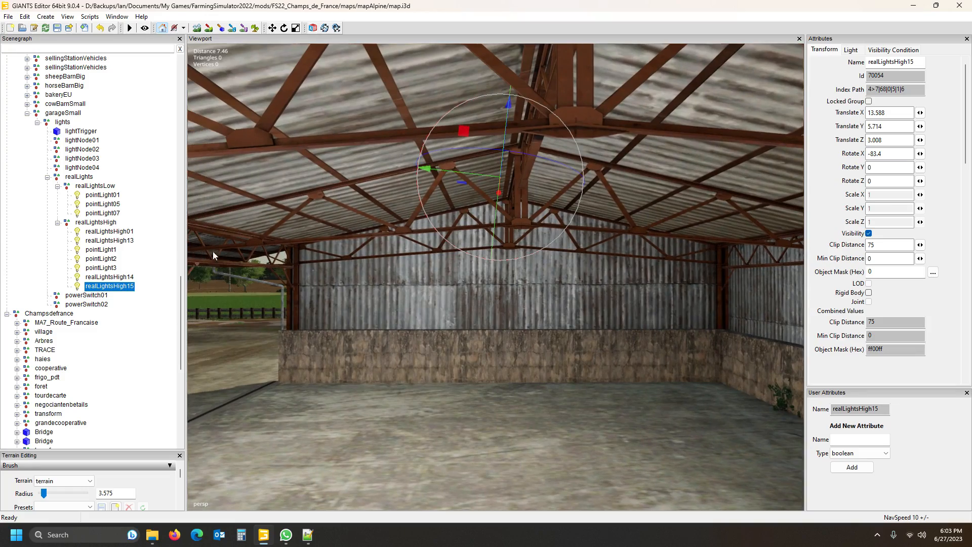
{"action": "left_click", "coordinate": [122, 241]}
{"action": "left_click_drag", "start_coordinate": [571, 251], "coordinate": [597, 246], "text": "alt"}
{"action": "scroll", "coordinate": [679, 248], "scroll_direction": "down", "scroll_amount": 5}
{"action": "scroll", "coordinate": [673, 247], "scroll_direction": "down", "scroll_amount": 3}
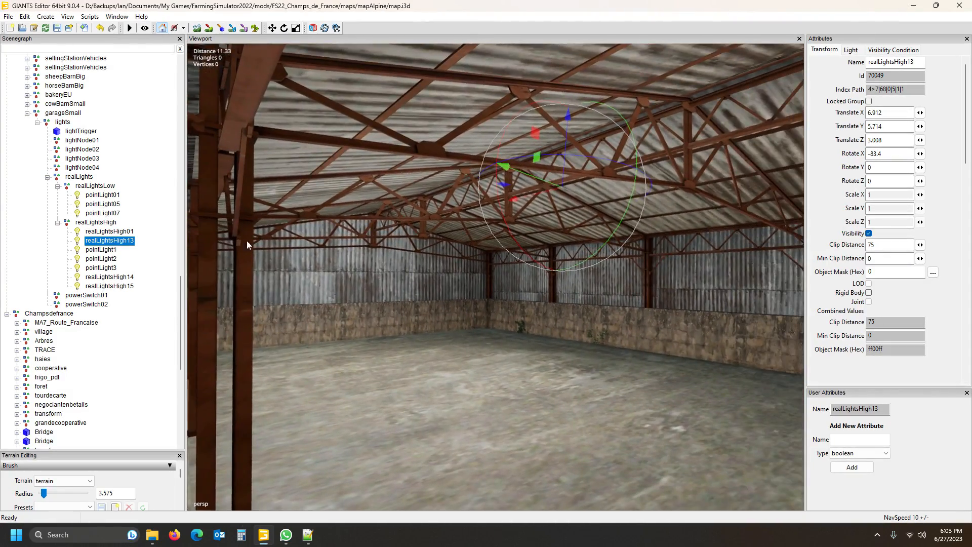
{"action": "left_click", "coordinate": [123, 286]}
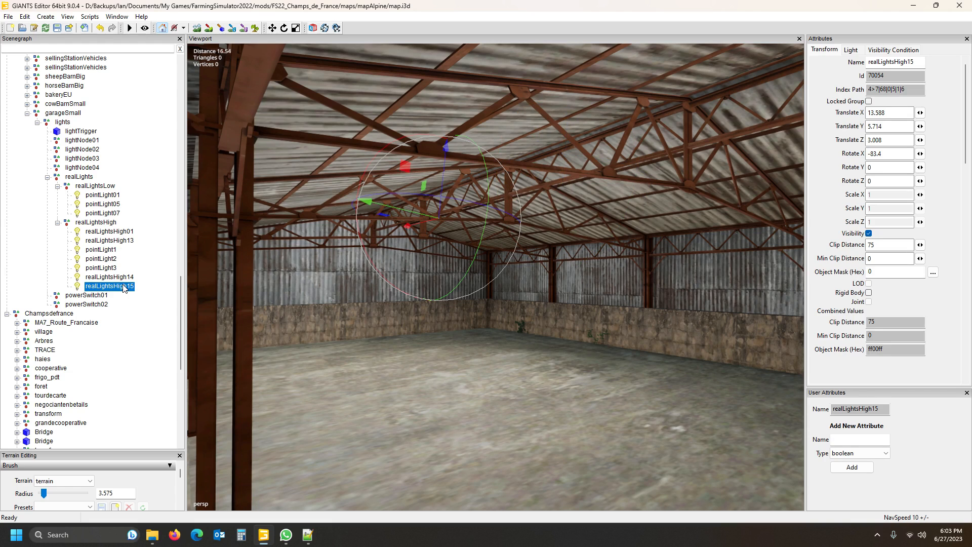
Compare the positions of the remaining realLightsHigh lights with the three realLightsLow point lights from inside the shed.
{"action": "left_click", "coordinate": [124, 232]}
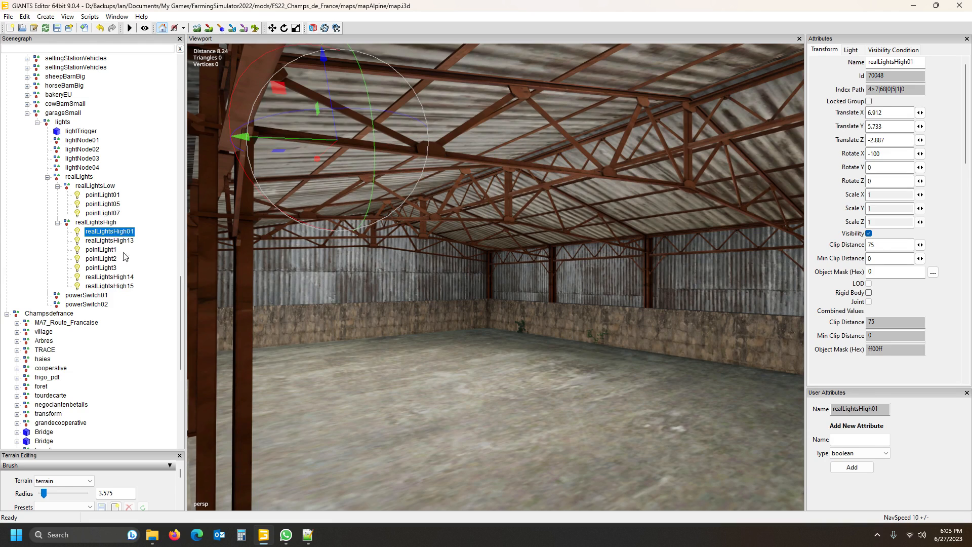
{"action": "left_click", "coordinate": [128, 277]}
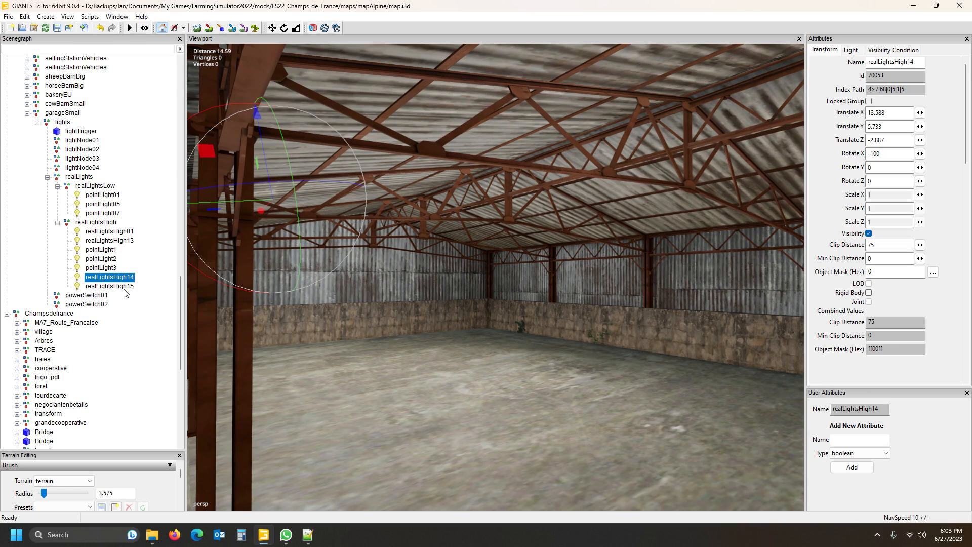
{"action": "left_click", "coordinate": [116, 197]}
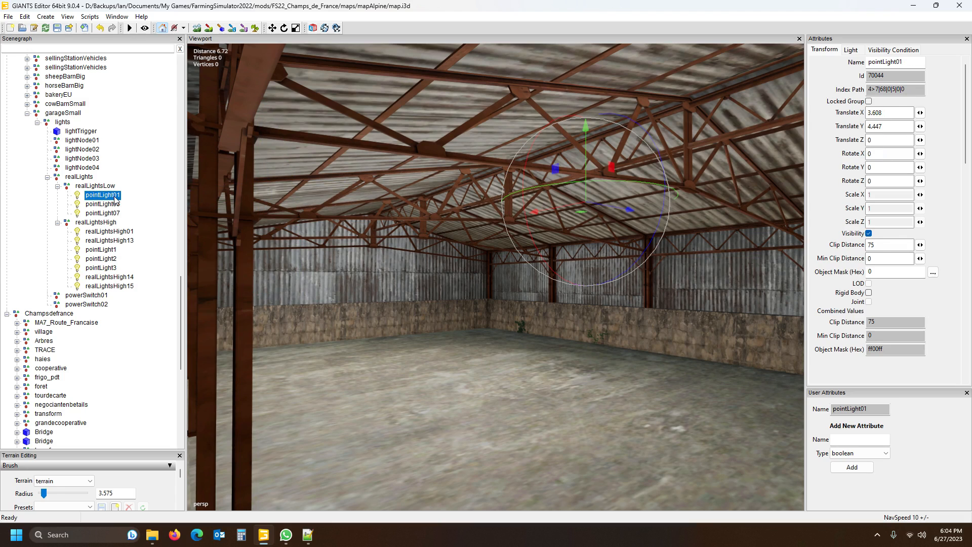
{"action": "left_click", "coordinate": [117, 205]}
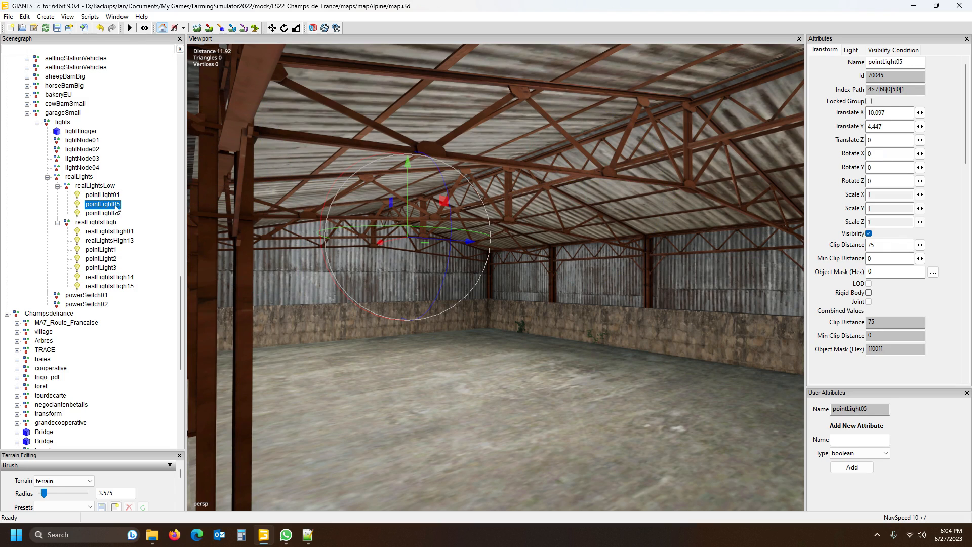
{"action": "left_click", "coordinate": [115, 215]}
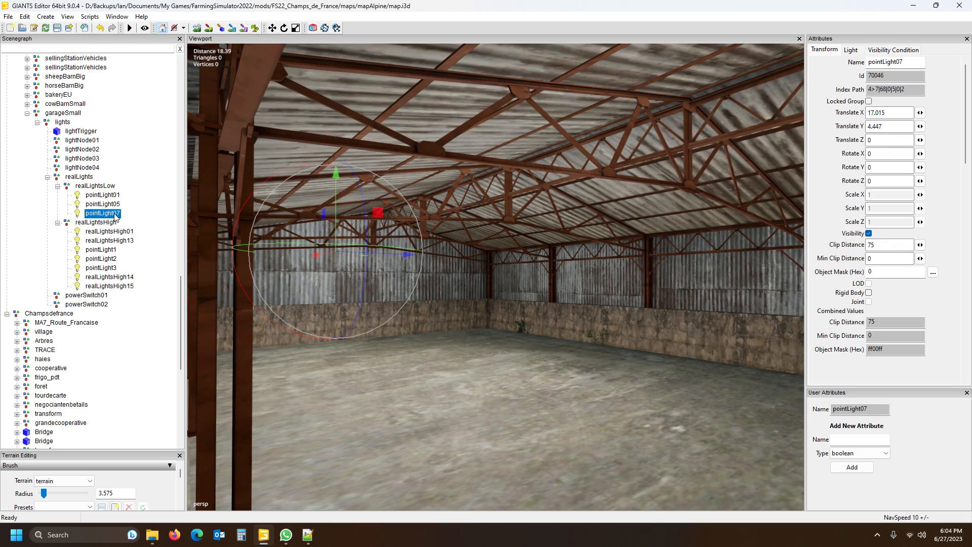
{"action": "left_click", "coordinate": [113, 251]}
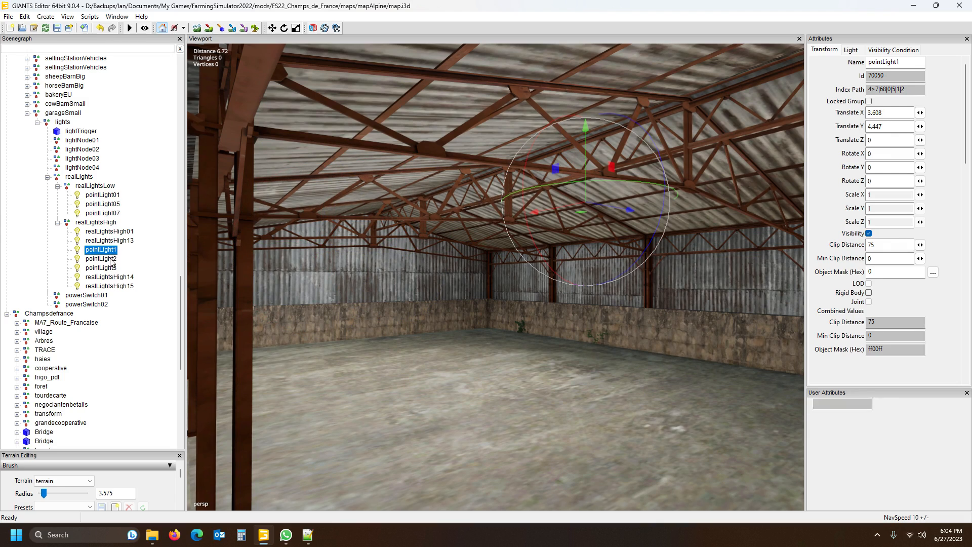
{"action": "left_click", "coordinate": [112, 261]}
{"action": "left_click", "coordinate": [111, 269]}
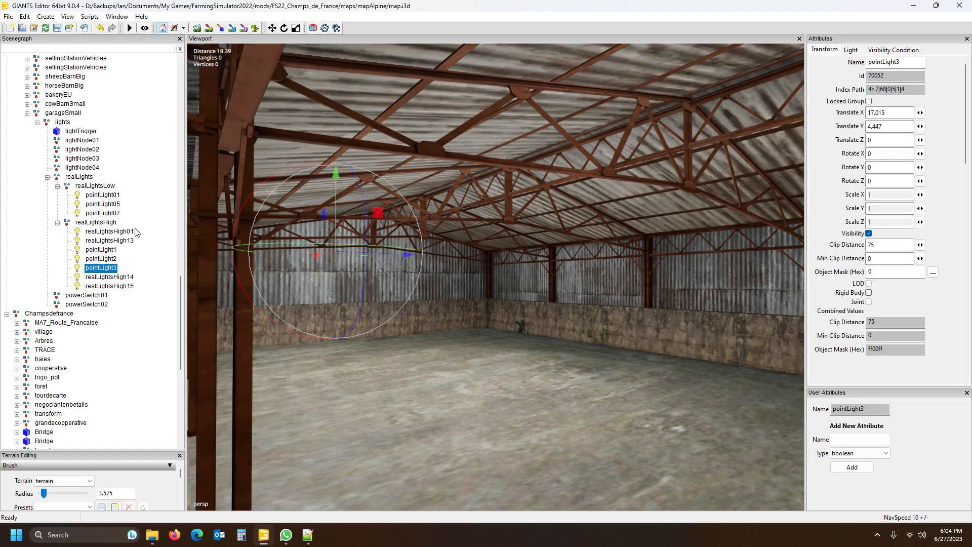
Frame lightTrigger in the view and turn off its visibility.
{"action": "left_click", "coordinate": [81, 131]}
{"action": "key", "text": "f"}
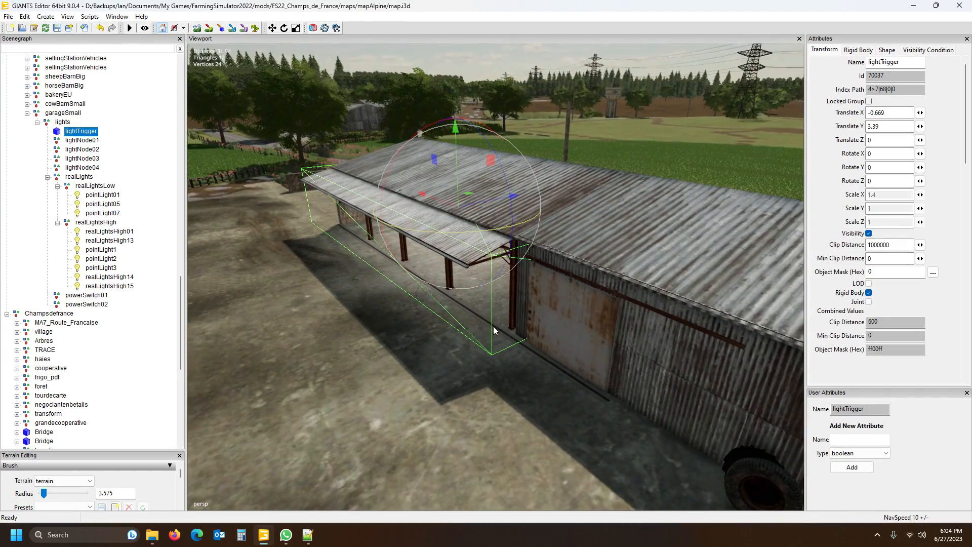
{"action": "left_click", "coordinate": [869, 233]}
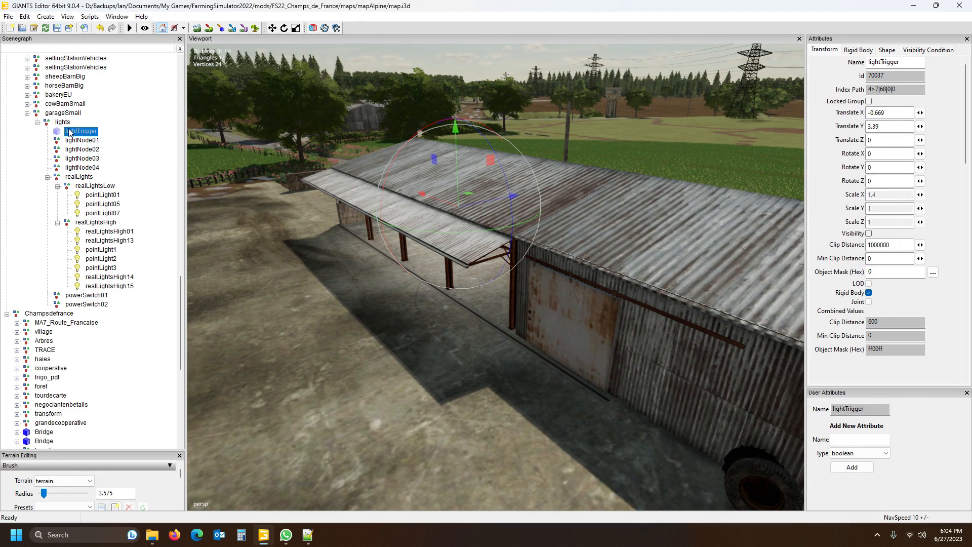
Select realLightsHigh01 and examine the roof trusses around it from inside the shed.
{"action": "right_click_drag", "start_coordinate": [569, 337], "coordinate": [621, 282]}
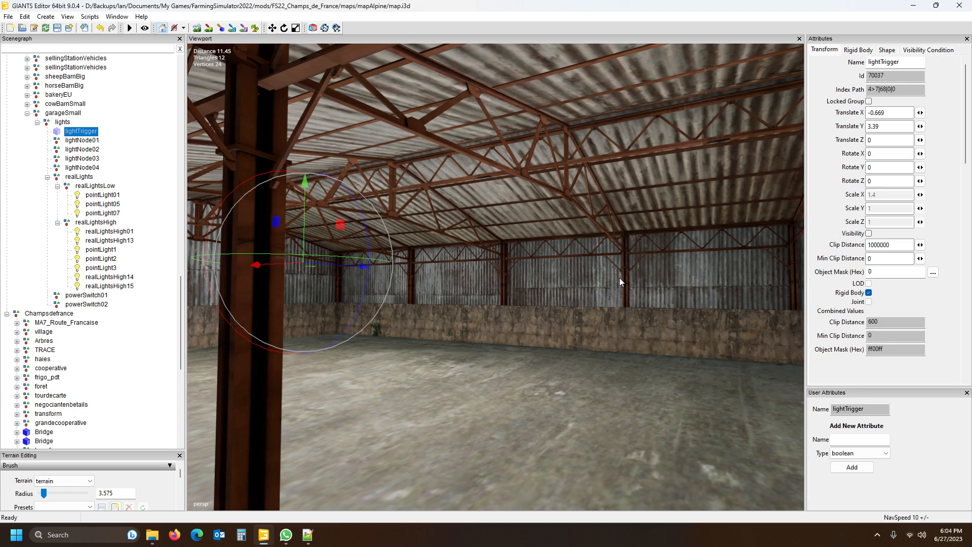
{"action": "left_click", "coordinate": [110, 232]}
{"action": "right_click_drag", "start_coordinate": [492, 302], "coordinate": [422, 235]}
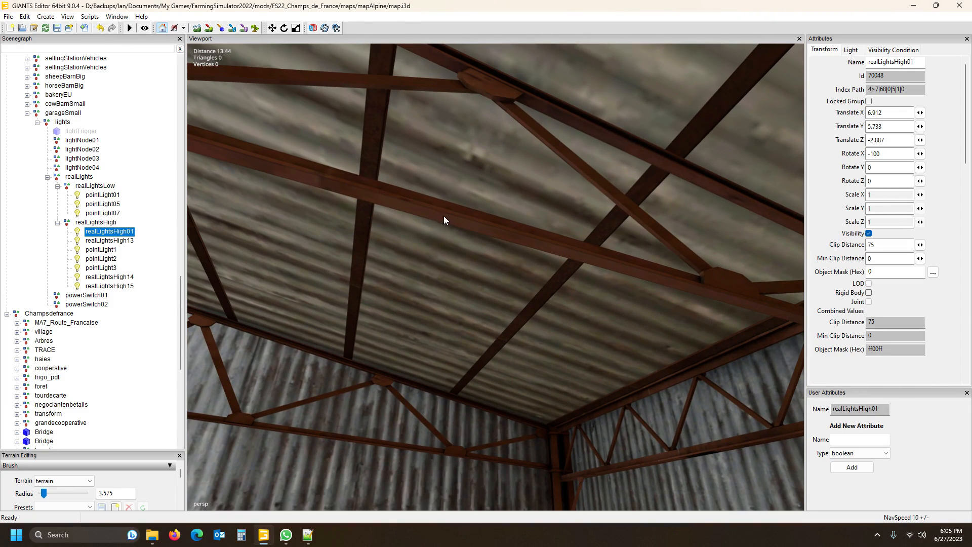
Place the realLightsHigh01 light on a roof truss near the garage's back corner, at about X 15.97, Y 4.81, Z 8.22.
{"action": "key", "text": "ctrl+b"}
{"action": "right_click_drag", "start_coordinate": [513, 304], "coordinate": [482, 365]}
{"action": "scroll", "coordinate": [512, 325], "scroll_direction": "down", "scroll_amount": 3}
{"action": "scroll", "coordinate": [512, 326], "scroll_direction": "down", "scroll_amount": 3}
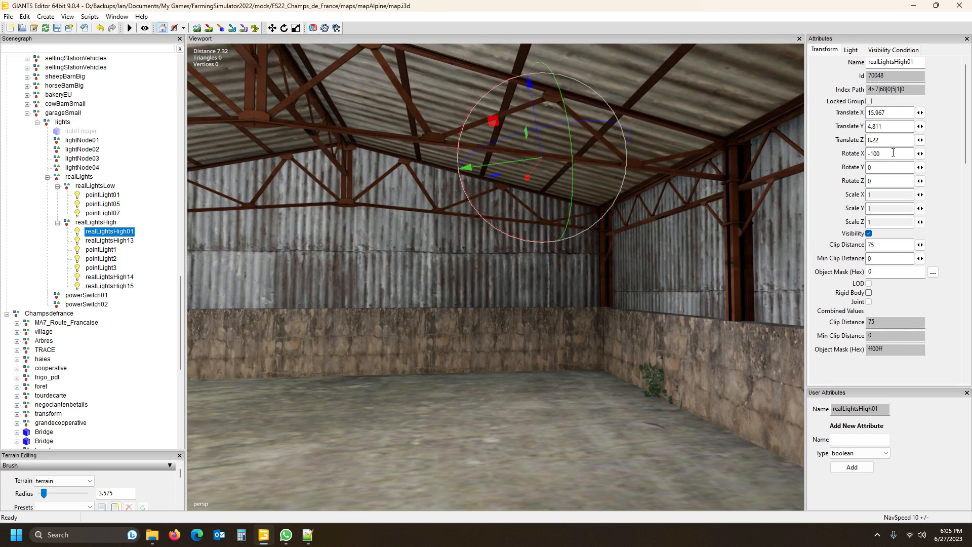
{"action": "left_click_drag", "start_coordinate": [892, 153], "coordinate": [829, 152]}
{"action": "left_click_drag", "start_coordinate": [382, 233], "coordinate": [411, 214], "text": "alt"}
{"action": "left_click_drag", "start_coordinate": [468, 192], "coordinate": [678, 238], "text": "alt"}
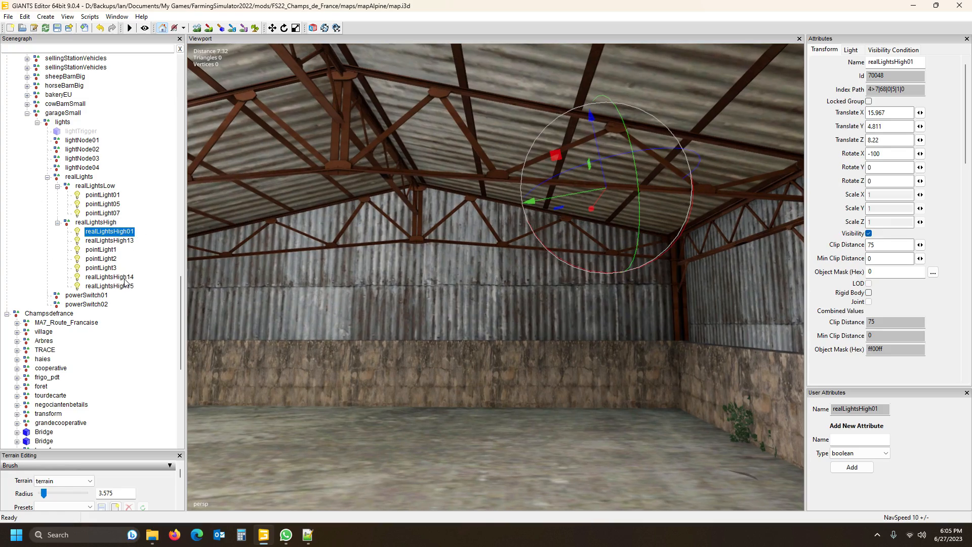
Examine where realLightsHigh14, realLightsHigh13 and realLightsHigh15 sit inside the garage and how they are rotated.
{"action": "left_click", "coordinate": [118, 277]}
{"action": "left_click_drag", "start_coordinate": [283, 269], "coordinate": [371, 268], "text": "alt"}
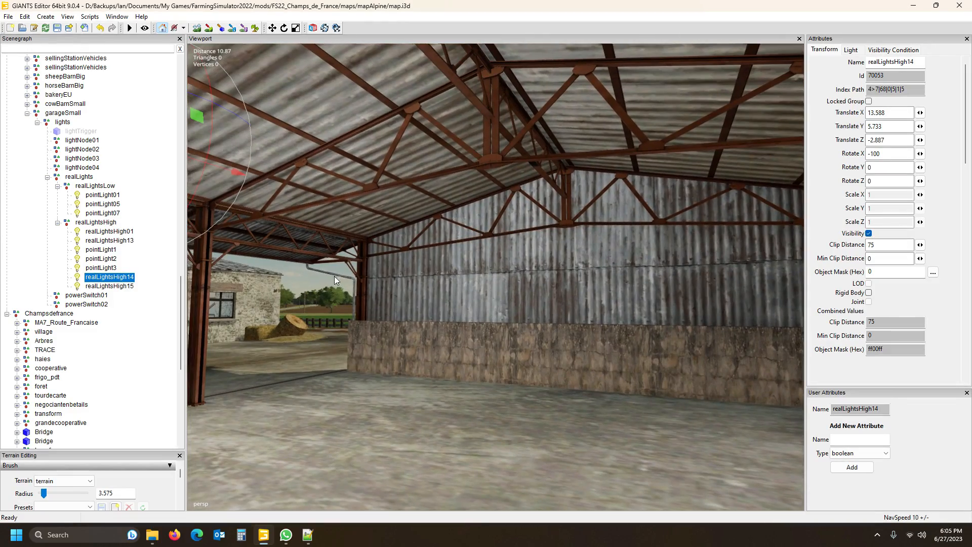
{"action": "left_click", "coordinate": [126, 240]}
{"action": "key", "text": "f"}
{"action": "left_click_drag", "start_coordinate": [374, 229], "coordinate": [291, 197], "text": "alt"}
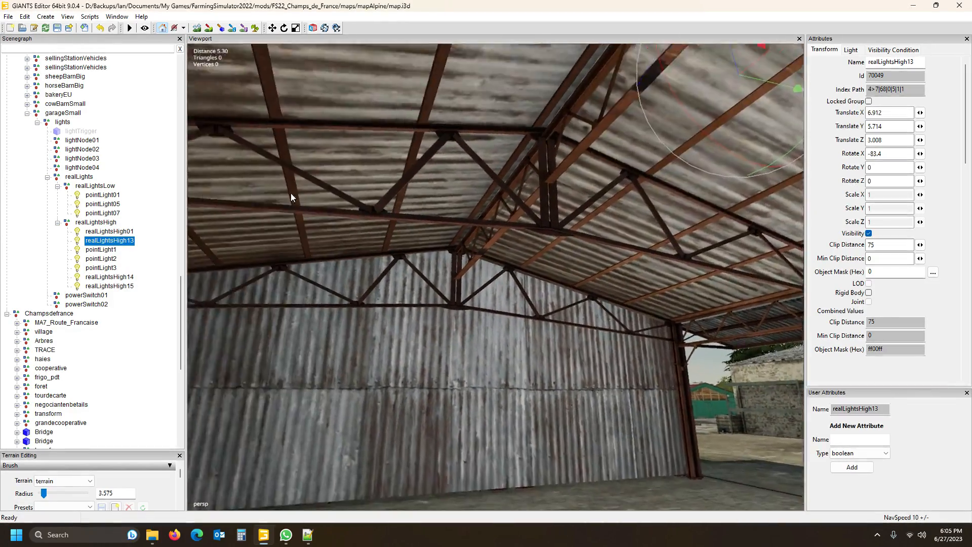
{"action": "scroll", "coordinate": [290, 195], "scroll_direction": "down", "scroll_amount": 5}
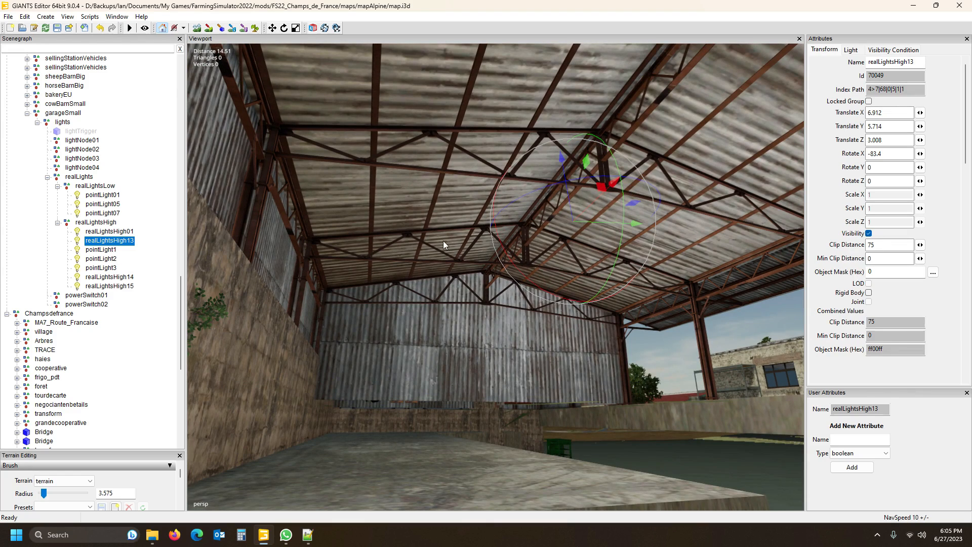
{"action": "left_click", "coordinate": [123, 287]}
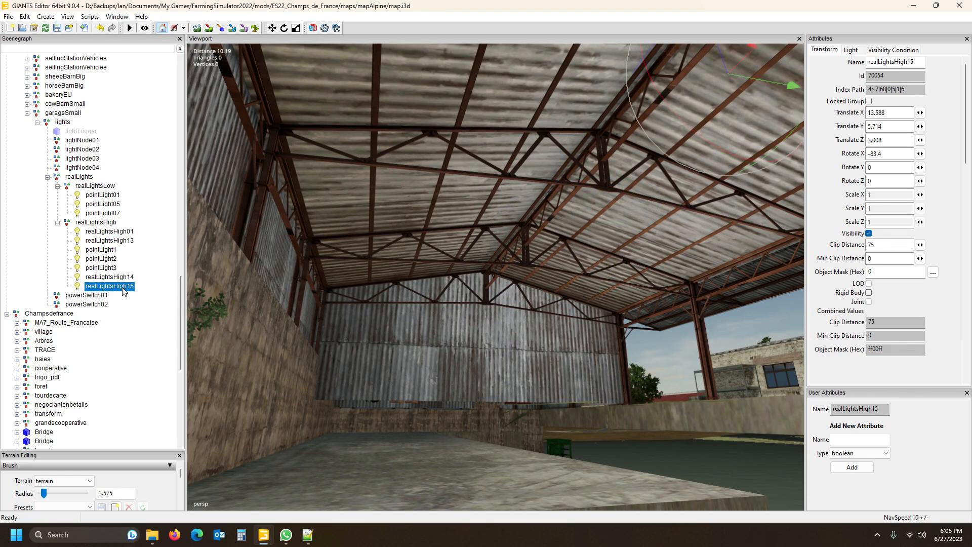
{"action": "left_click_drag", "start_coordinate": [485, 241], "coordinate": [442, 316], "text": "alt"}
Straighten the realLightsHigh01 light by setting its X rotation to -90.
{"action": "left_click", "coordinate": [112, 231]}
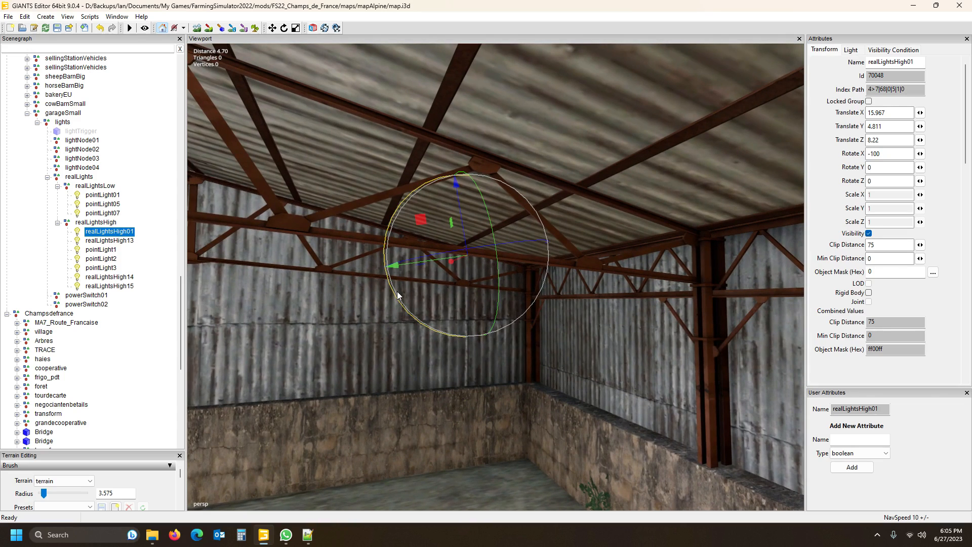
{"action": "left_click_drag", "start_coordinate": [394, 294], "coordinate": [389, 282]}
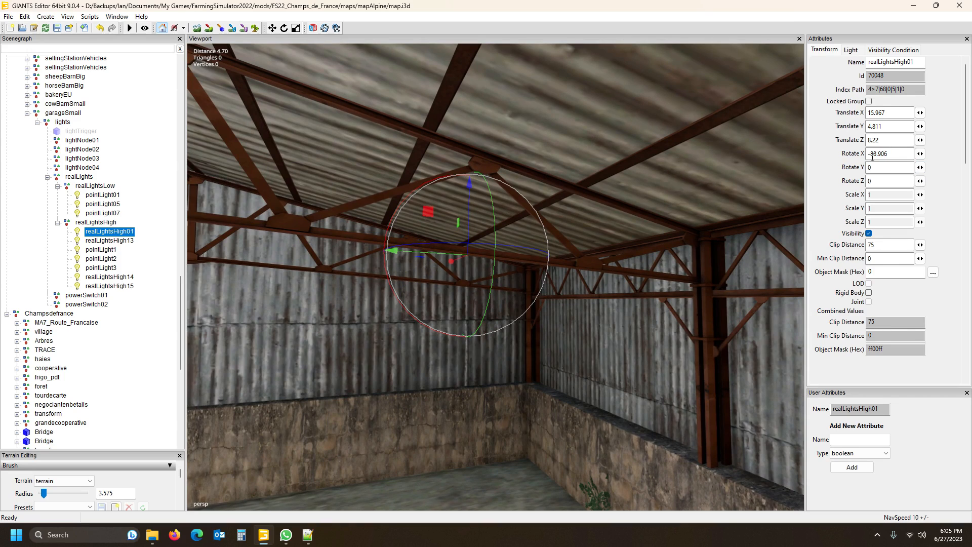
{"action": "left_click_drag", "start_coordinate": [872, 156], "coordinate": [896, 156]}
{"action": "type", "text": "90"}
{"action": "left_click", "coordinate": [132, 247]}
Place the realLightsHigh15 light on the roof truss near the open side, at about X 15.98, Y 4.80, Z -1.23.
{"action": "left_click_drag", "start_coordinate": [316, 313], "coordinate": [295, 255], "text": "alt"}
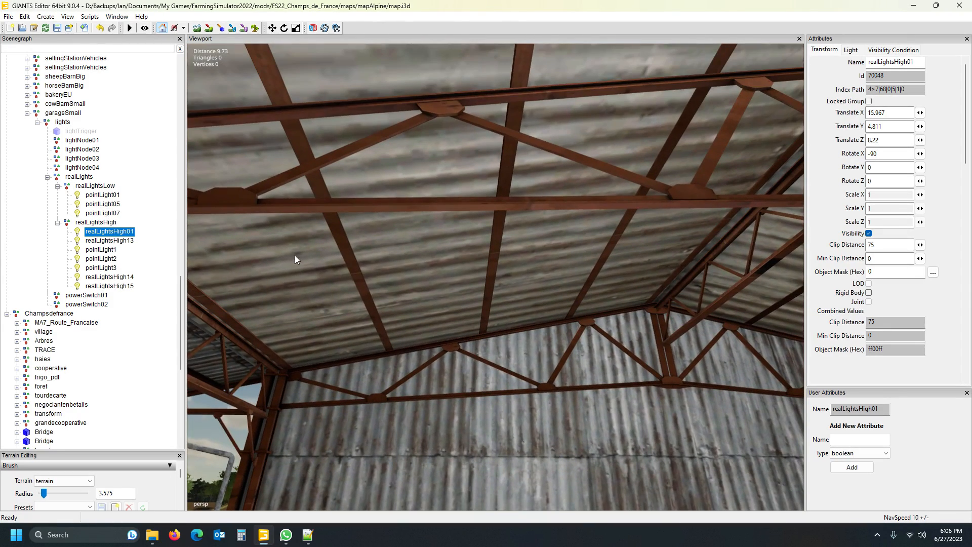
{"action": "left_click", "coordinate": [121, 241]}
{"action": "left_click_drag", "start_coordinate": [380, 257], "coordinate": [207, 297], "text": "alt"}
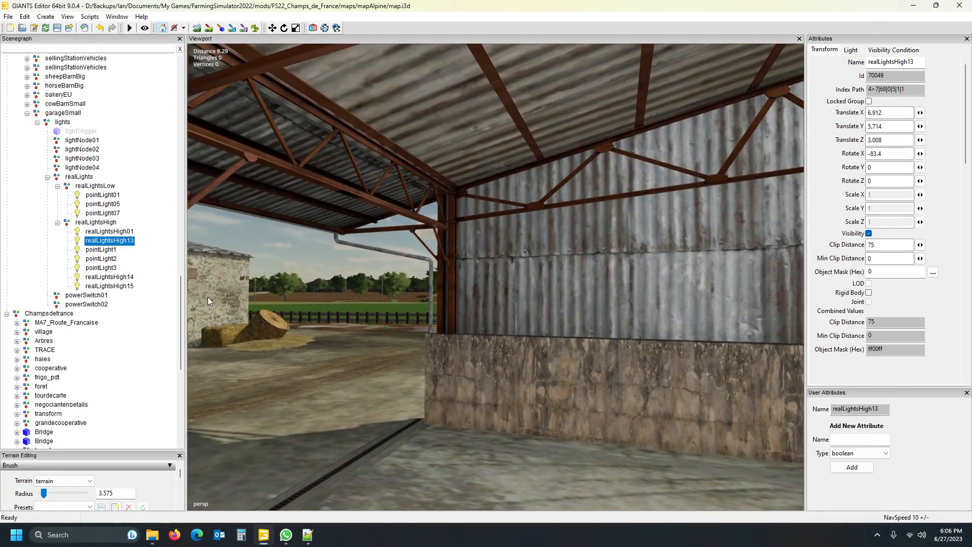
{"action": "left_click", "coordinate": [116, 287]}
{"action": "left_click_drag", "start_coordinate": [445, 218], "coordinate": [505, 219], "text": "alt"}
{"action": "key", "text": "ctrl+b"}
{"action": "left_click_drag", "start_coordinate": [531, 299], "coordinate": [776, 262], "text": "alt"}
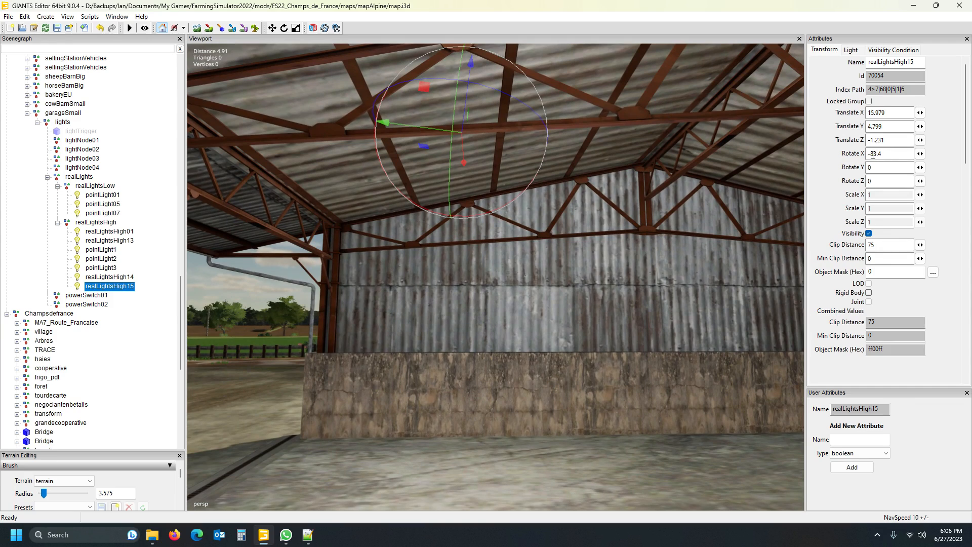
Set the X rotation of the realLightsHigh15 light to -90.
{"action": "left_click_drag", "start_coordinate": [872, 155], "coordinate": [897, 154]}
{"action": "type", "text": "-90"}
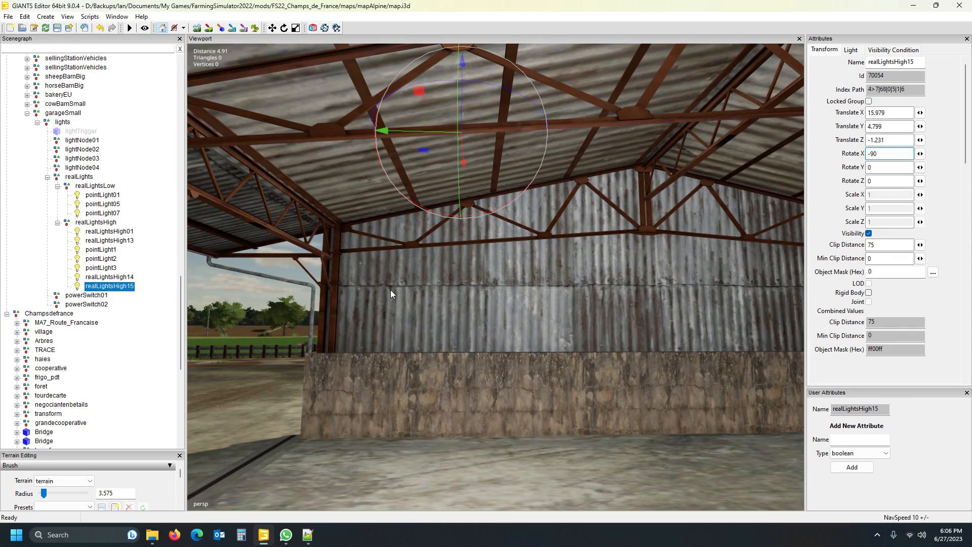
{"action": "key", "text": "Return"}
Place the realLightsHigh13 light on the lower beam of a roof truss, at about X 3.74, Y 4.79, Z 8.45.
{"action": "left_click", "coordinate": [109, 240]}
{"action": "key", "text": "f"}
{"action": "scroll", "coordinate": [696, 266], "scroll_direction": "down", "scroll_amount": 3}
{"action": "scroll", "coordinate": [693, 264], "scroll_direction": "up", "scroll_amount": 2}
{"action": "left_click_drag", "start_coordinate": [688, 262], "coordinate": [752, 182], "text": "alt"}
{"action": "scroll", "coordinate": [628, 289], "scroll_direction": "up", "scroll_amount": 5}
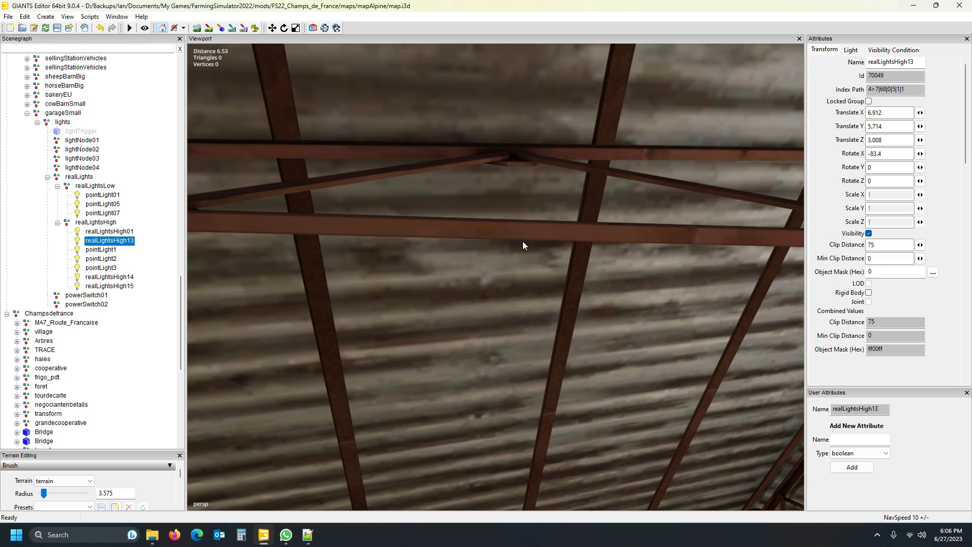
{"action": "key", "text": "ctrl+b"}
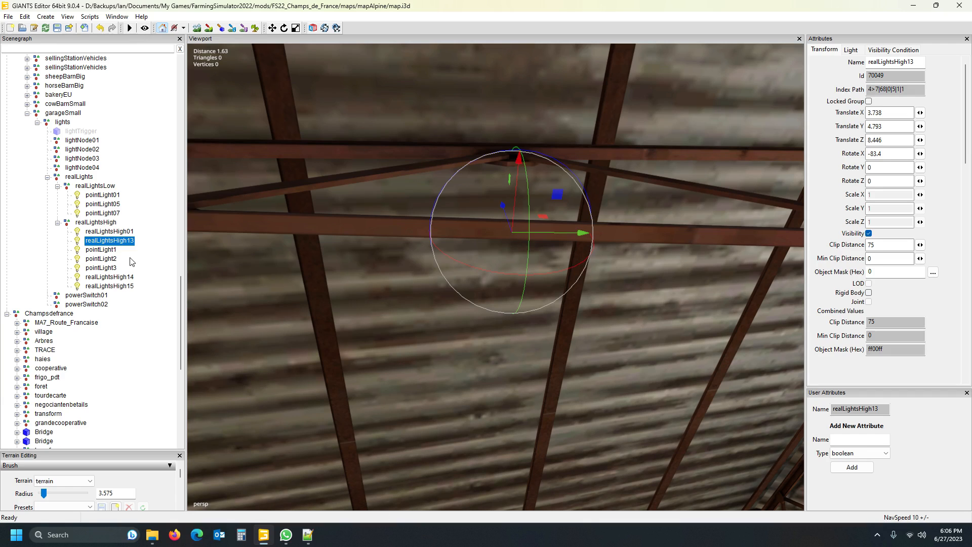
Set the X rotation of the realLightsHigh13 light to -90.
{"action": "left_click_drag", "start_coordinate": [871, 151], "coordinate": [912, 151]}
{"action": "type", "text": "-90"}
{"action": "right_click_drag", "start_coordinate": [537, 393], "coordinate": [469, 481]}
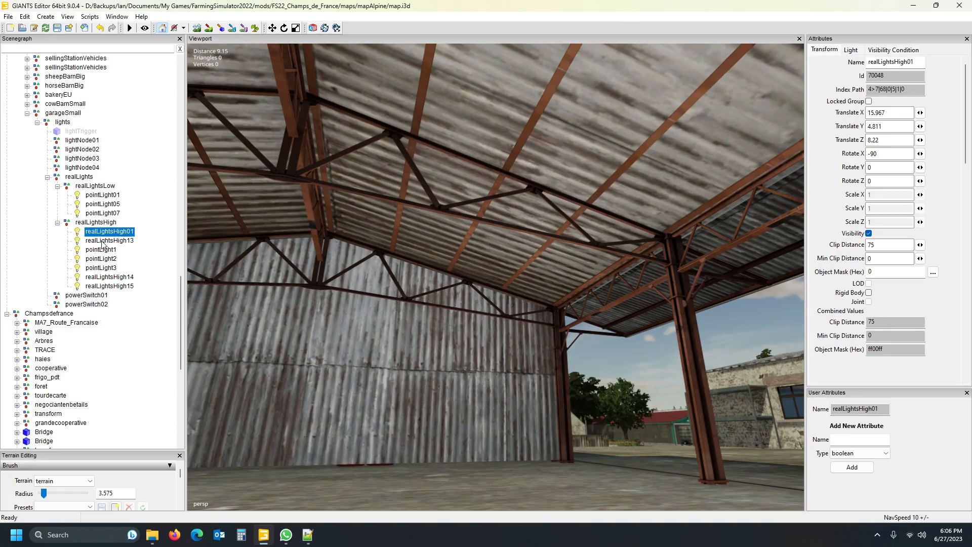
Place the realLightsHigh14 light on the remaining roof truss spot near the open side, at about X 3.76, Y 4.81, Z -1.09.
{"action": "left_click_drag", "start_coordinate": [301, 268], "coordinate": [107, 263], "text": "alt"}
{"action": "left_click_drag", "start_coordinate": [332, 263], "coordinate": [260, 270], "text": "alt"}
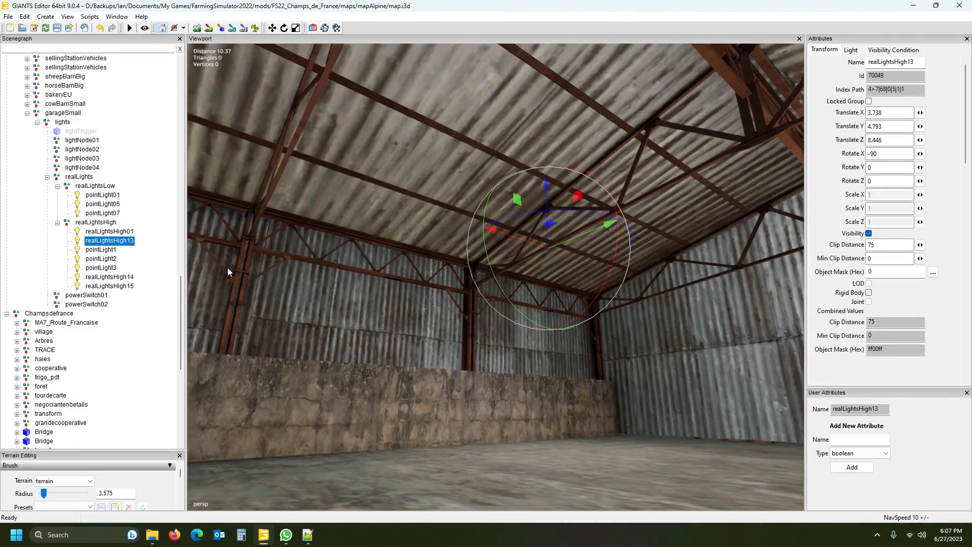
{"action": "left_click", "coordinate": [109, 231]}
{"action": "left_click_drag", "start_coordinate": [400, 253], "coordinate": [317, 260], "text": "alt"}
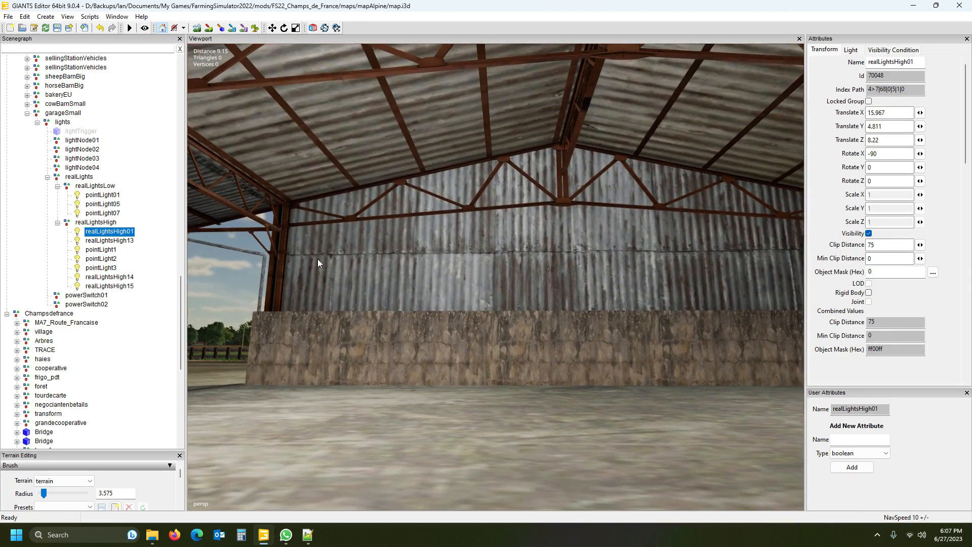
{"action": "left_click", "coordinate": [106, 277]}
{"action": "left_click", "coordinate": [113, 287]}
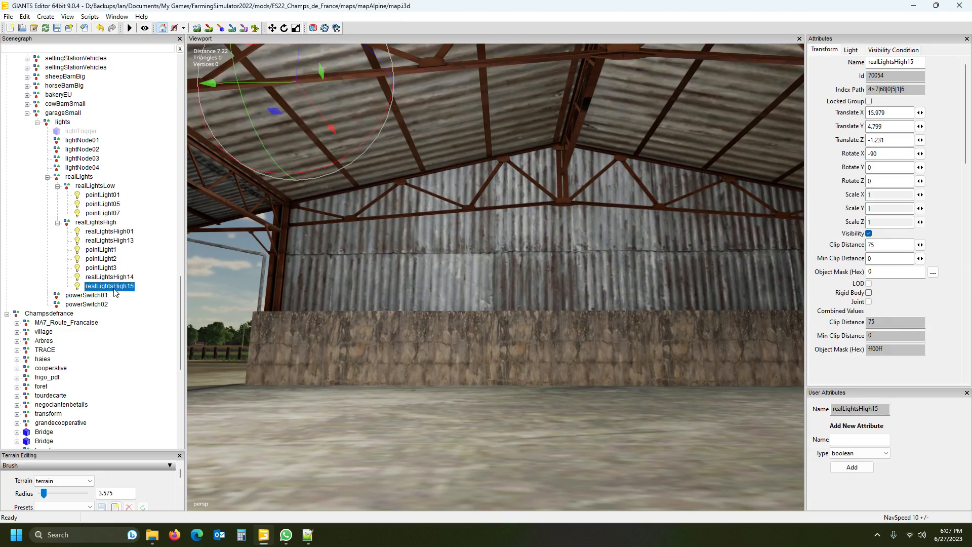
{"action": "left_click", "coordinate": [109, 277]}
{"action": "left_click_drag", "start_coordinate": [456, 253], "coordinate": [737, 236], "text": "alt"}
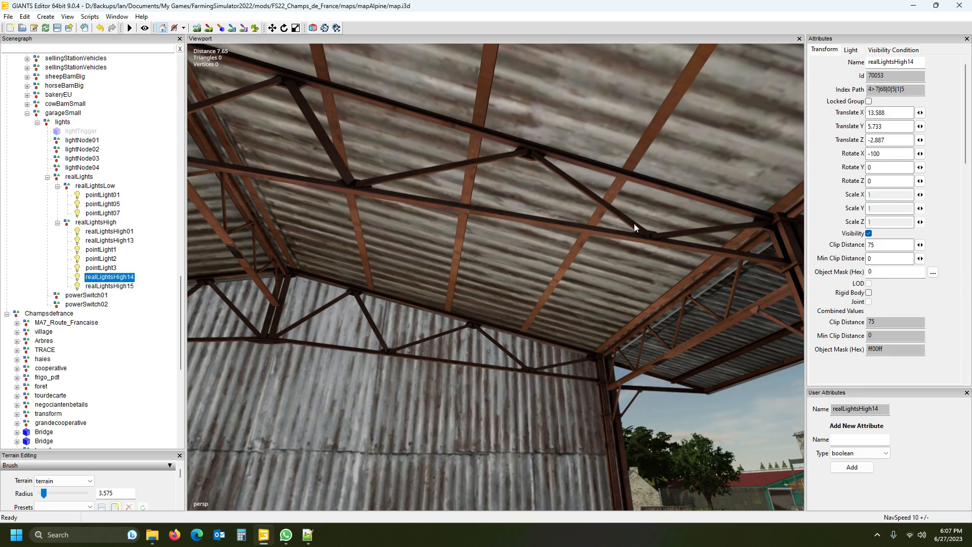
{"action": "key", "text": "ctrl+b"}
{"action": "left_click", "coordinate": [518, 217]}
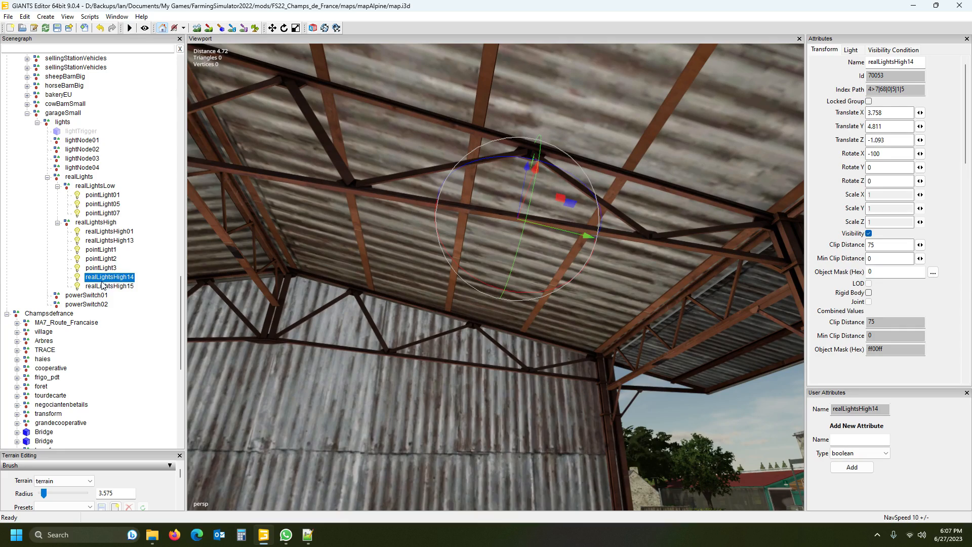
Set the X rotation of the realLightsHigh14 light to -90.
{"action": "left_click_drag", "start_coordinate": [461, 363], "coordinate": [475, 433], "text": "alt"}
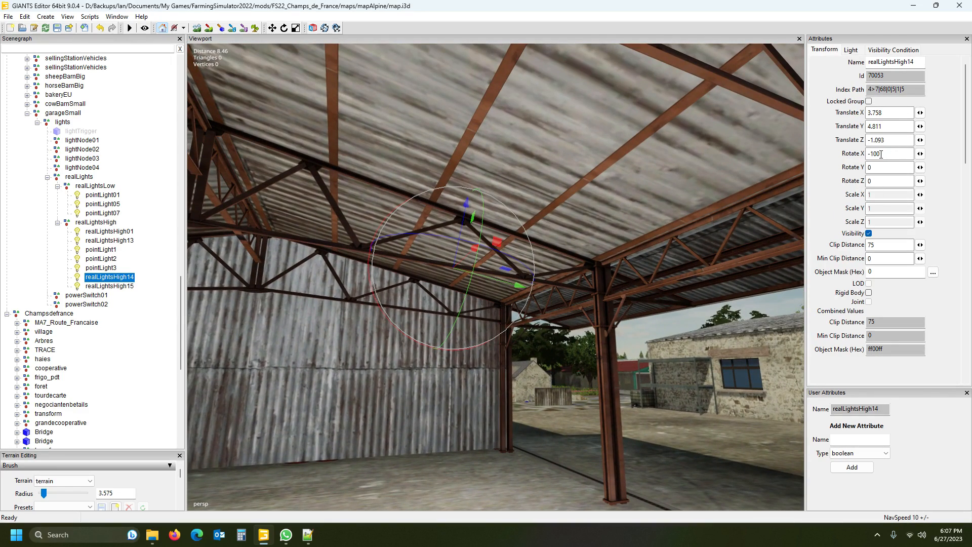
{"action": "left_click_drag", "start_coordinate": [873, 153], "coordinate": [900, 153]}
{"action": "type", "text": "90"}
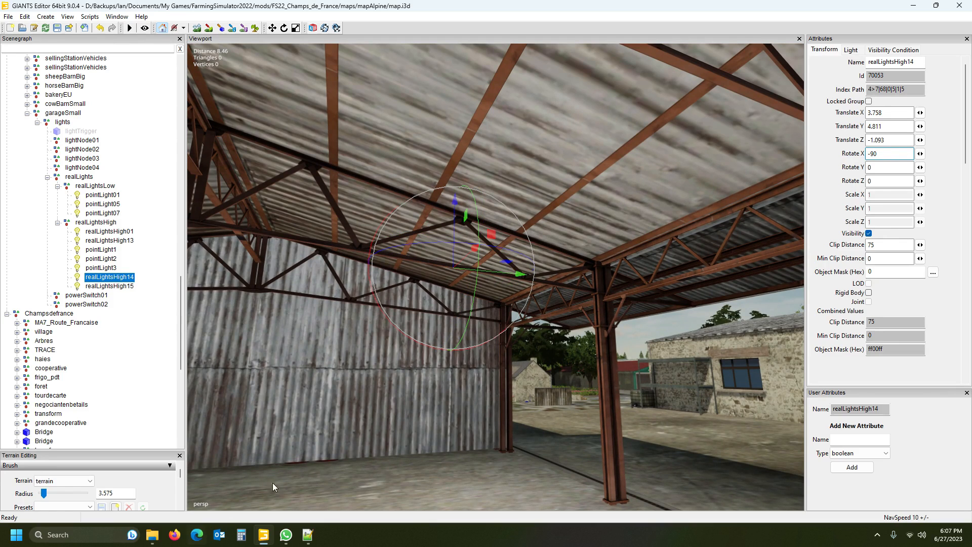
{"action": "right_click_drag", "start_coordinate": [378, 387], "coordinate": [2, 393]}
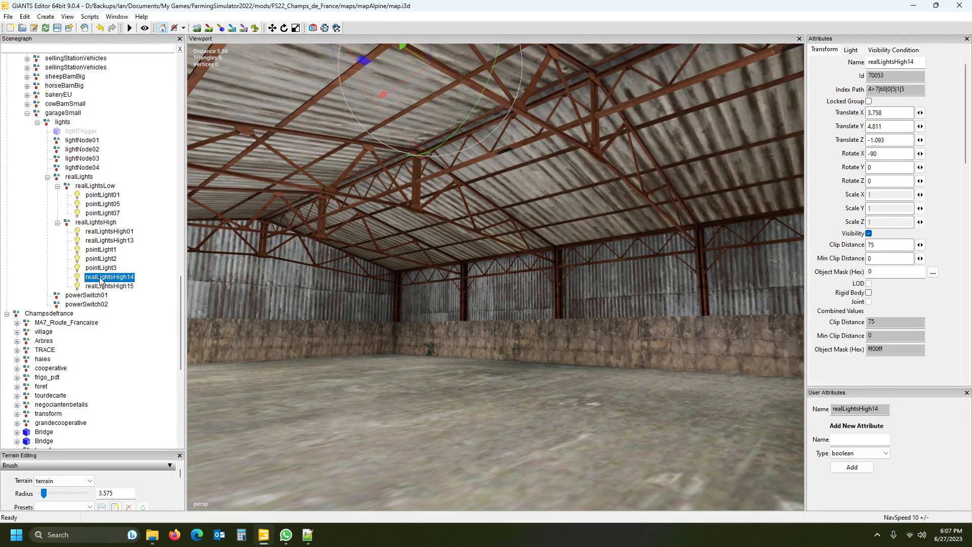
Compare the positions of the three point lights in realLightsLow with the three in realLightsHigh.
{"action": "left_click", "coordinate": [100, 195]}
{"action": "right_click_drag", "start_coordinate": [469, 357], "coordinate": [393, 306]}
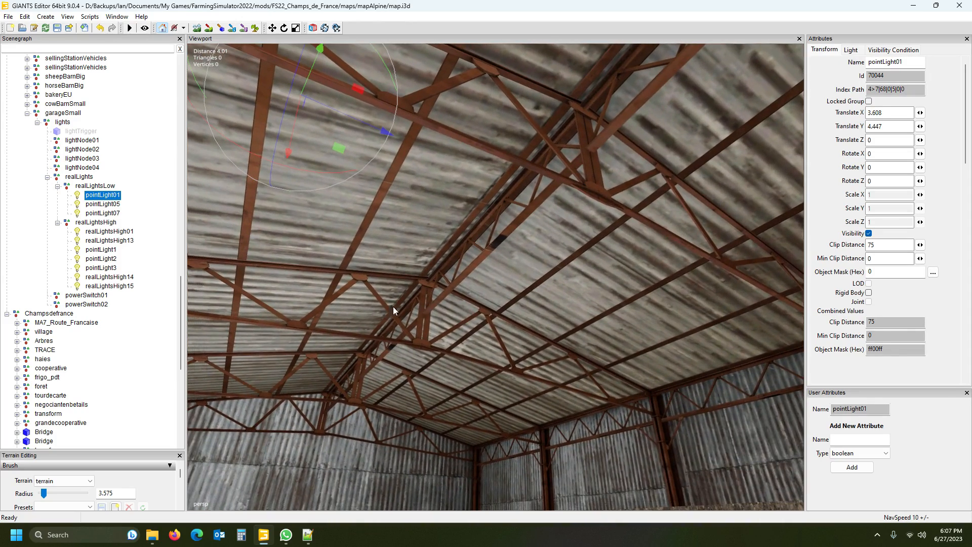
{"action": "left_click", "coordinate": [103, 204]}
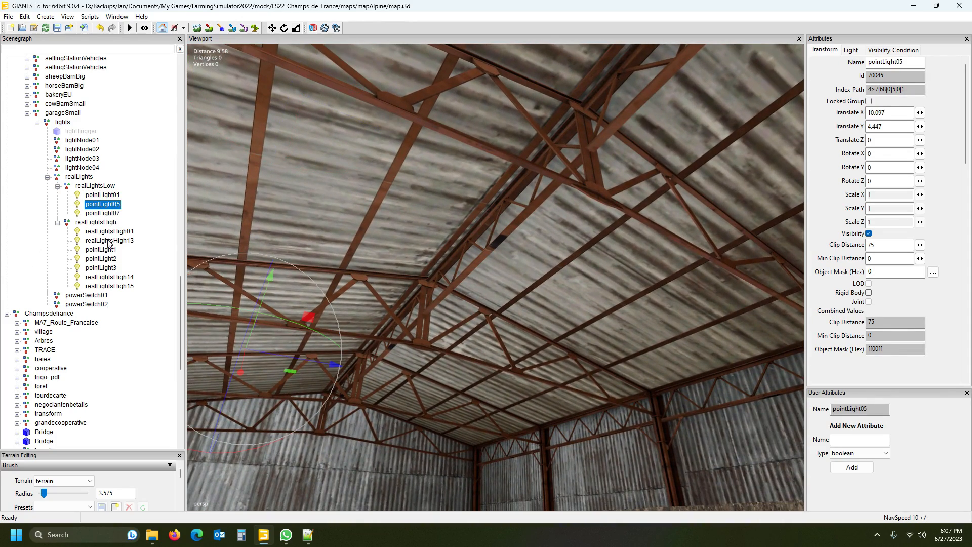
{"action": "left_click", "coordinate": [103, 213]}
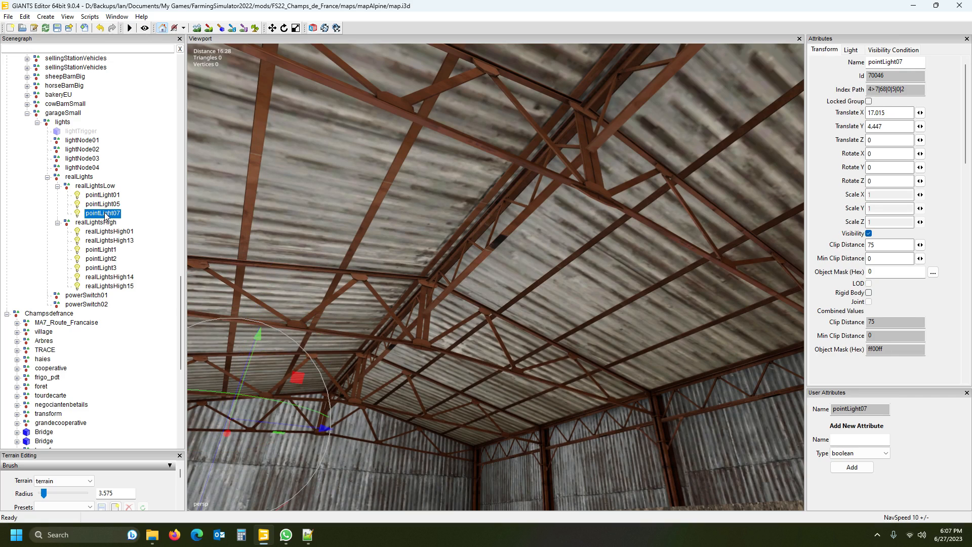
{"action": "left_click", "coordinate": [103, 251]}
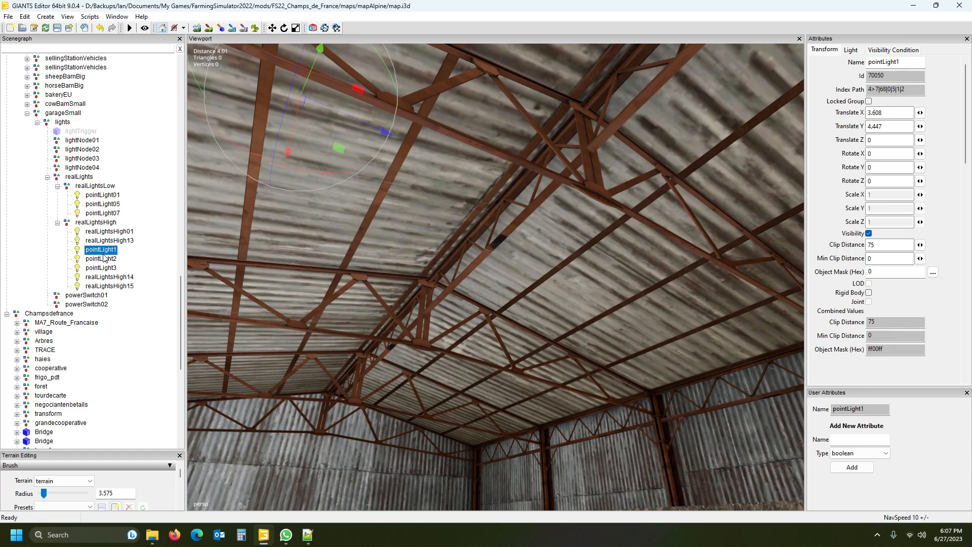
{"action": "left_click", "coordinate": [104, 259]}
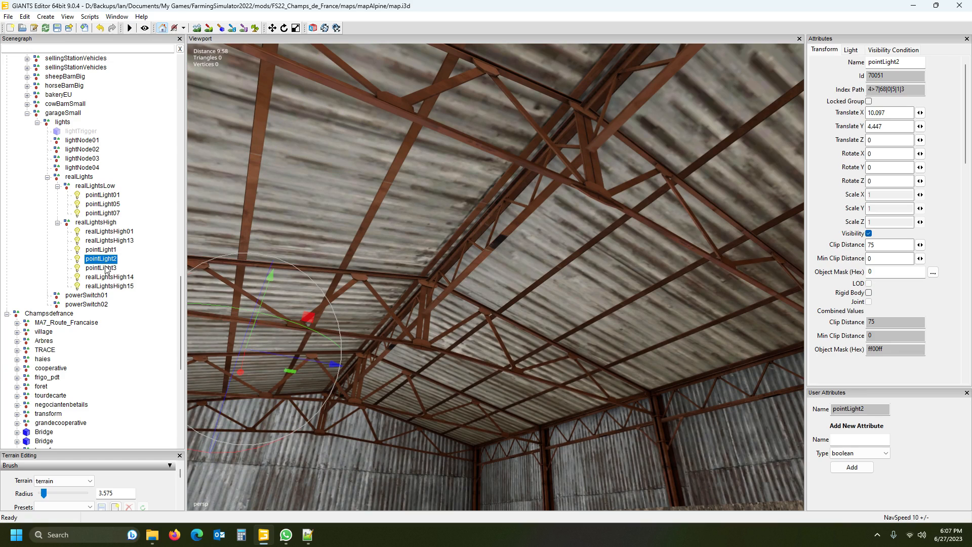
{"action": "left_click", "coordinate": [106, 268]}
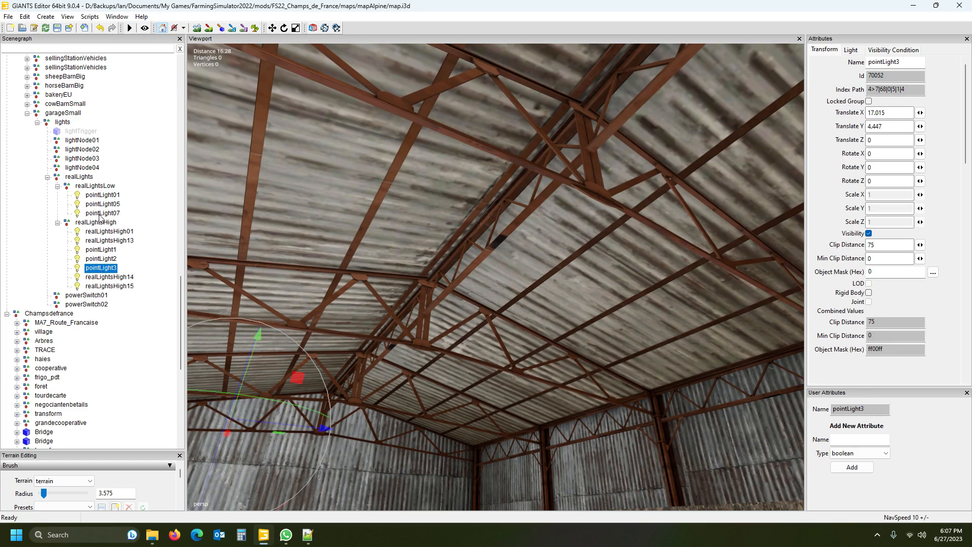
Place the pointLight01 light from realLightsLow on the ridge beam of the first bay, at about X 0.70, Y 6.06, Z 3.59.
{"action": "left_click", "coordinate": [98, 196]}
{"action": "left_click_drag", "start_coordinate": [564, 403], "coordinate": [610, 375], "text": "alt"}
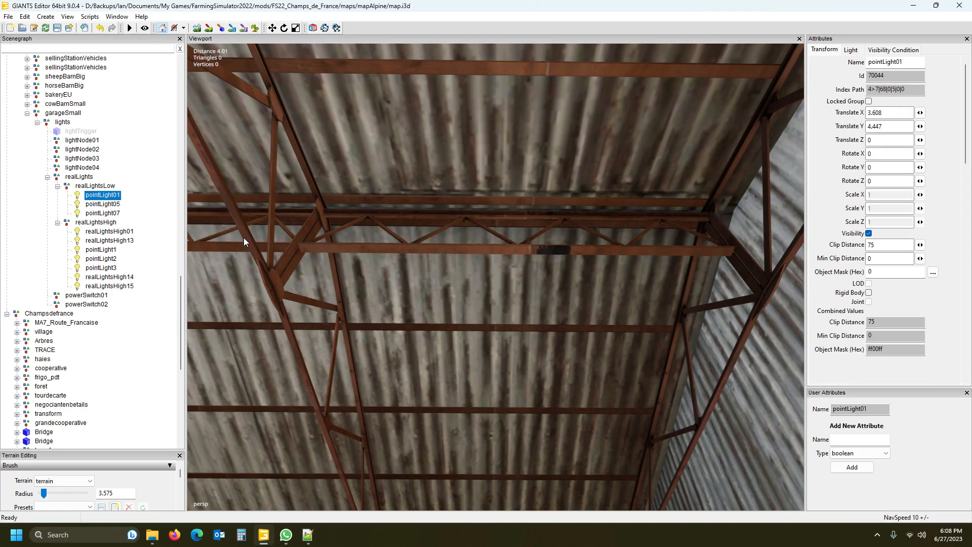
{"action": "left_click", "coordinate": [518, 250], "text": "ctrl+shift"}
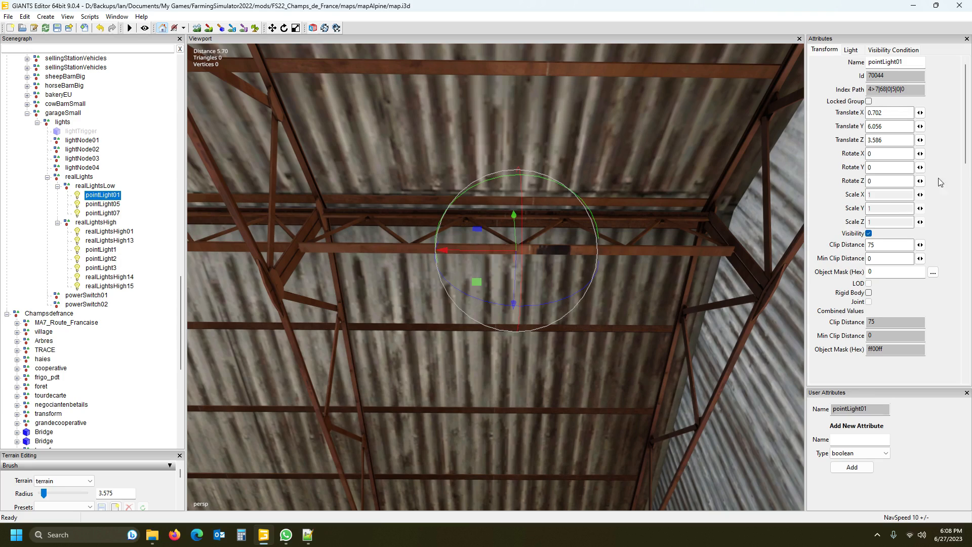
Place the pointLight05 light on the ridge beam of the next bay, at about X 6.66, Y 6.06, Z 3.55.
{"action": "left_click_drag", "start_coordinate": [283, 314], "coordinate": [240, 380], "text": "alt"}
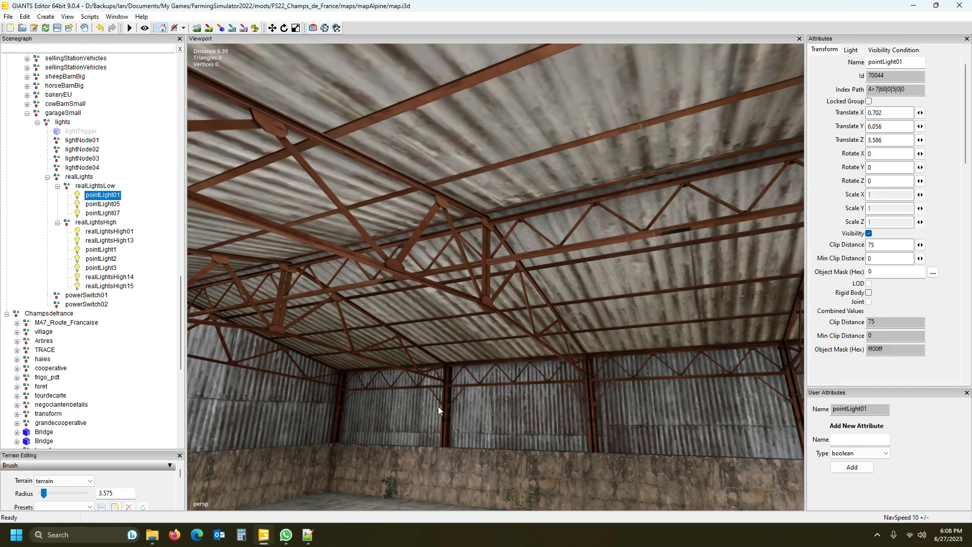
{"action": "left_click_drag", "start_coordinate": [512, 422], "coordinate": [549, 402], "text": "alt"}
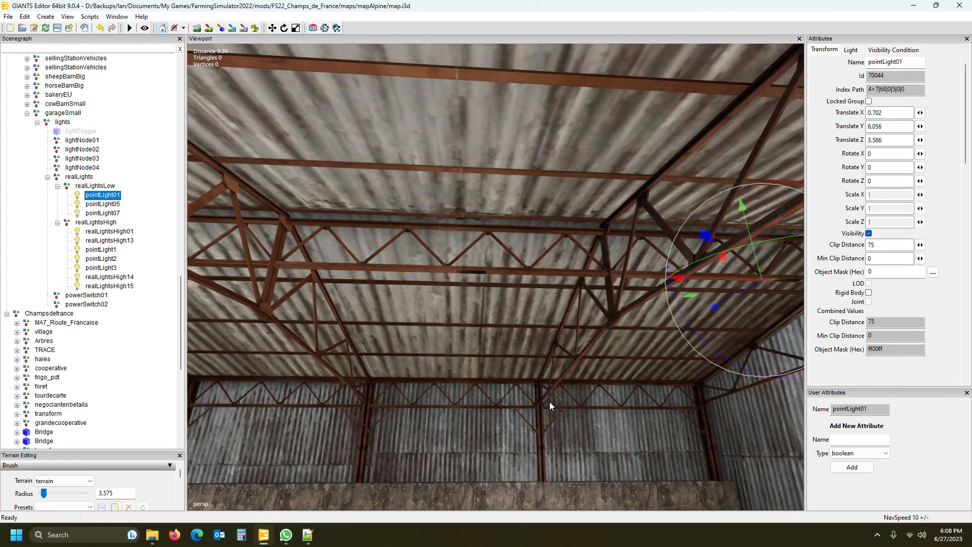
{"action": "left_click", "coordinate": [99, 205]}
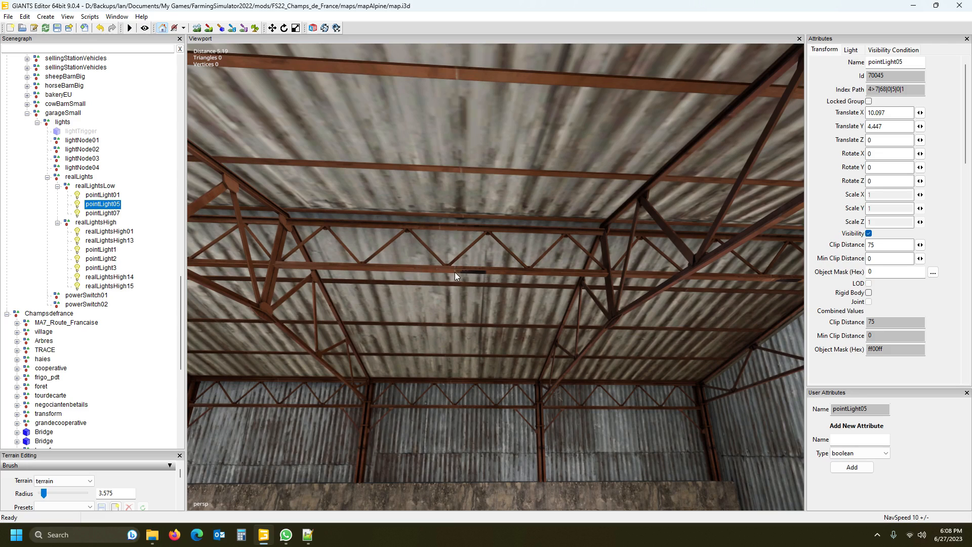
{"action": "right_click_drag", "start_coordinate": [491, 315], "coordinate": [565, 344]}
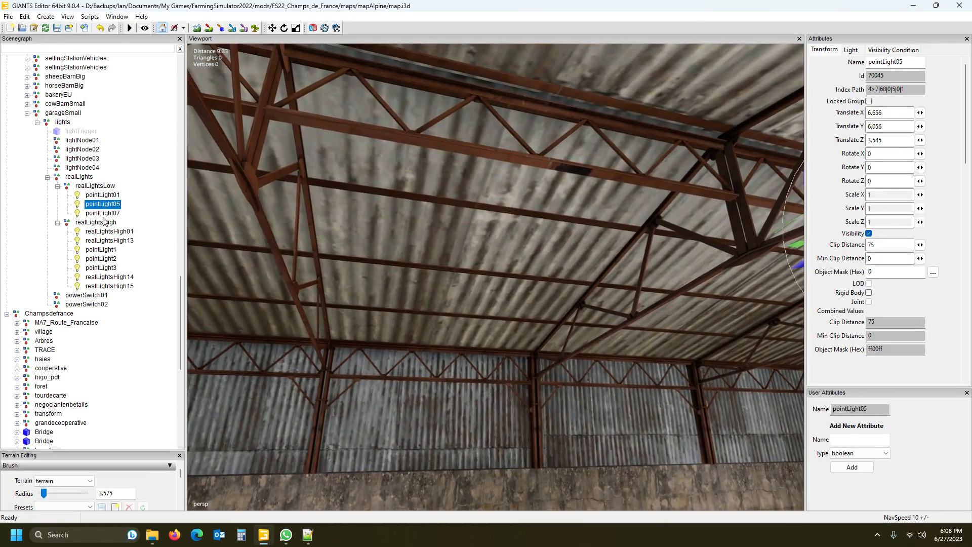
Place the pointLight07 light on the ridge beam of the third bay, at about X 12.42, Y 6.06, Z 3.59.
{"action": "left_click", "coordinate": [101, 213]}
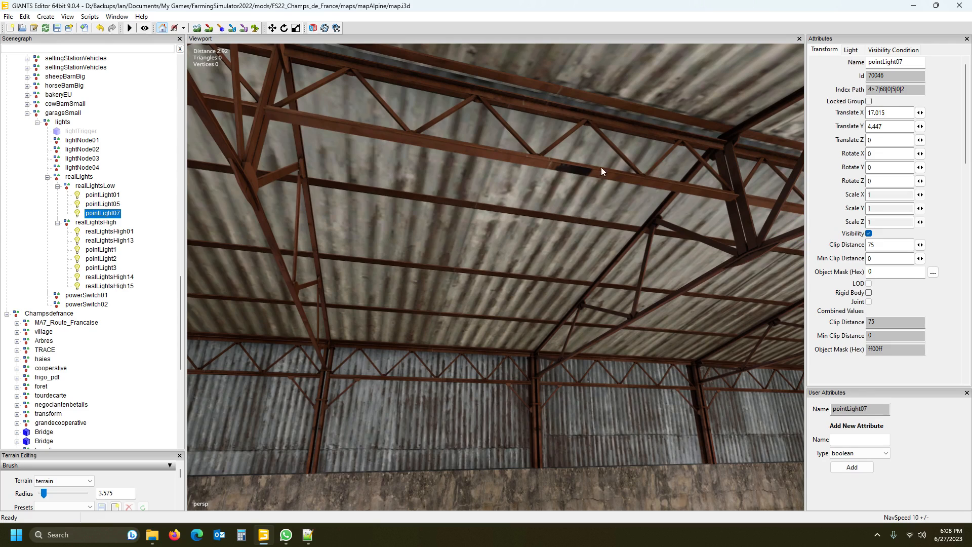
{"action": "left_click", "coordinate": [573, 169], "text": "ctrl+shift"}
{"action": "right_click_drag", "start_coordinate": [626, 269], "coordinate": [650, 300]}
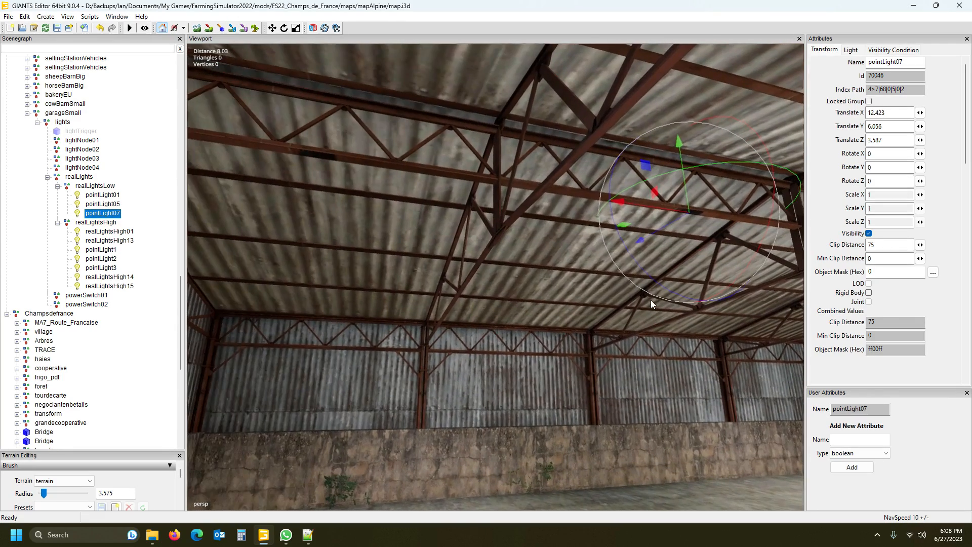
Place the pointLight1 light from realLightsHigh on the ridge beam of the remaining bay, at about X 18.60, Y 6.06, Z 3.61.
{"action": "left_click", "coordinate": [101, 249]}
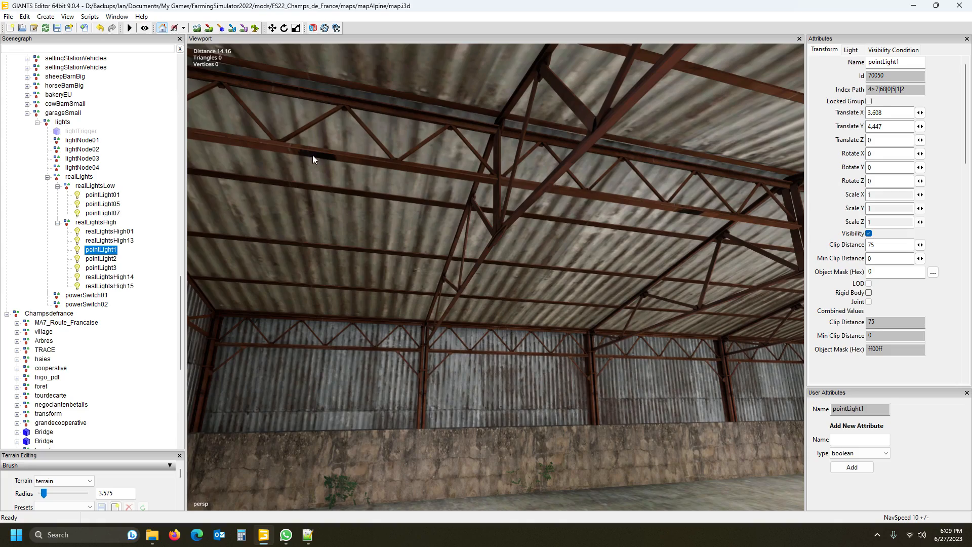
{"action": "key", "text": "ctrl+b"}
{"action": "right_click_drag", "start_coordinate": [463, 239], "coordinate": [174, 266]}
{"action": "key", "text": "w"}
Place the pointLight2 light on the outer end of a front canopy rafter, at about X 15.97, Y 4.40, Z -7.66.
{"action": "left_click", "coordinate": [101, 258]}
{"action": "right_click_drag", "start_coordinate": [334, 307], "coordinate": [716, 236]}
{"action": "key", "text": "s"}
{"action": "key", "text": "w"}
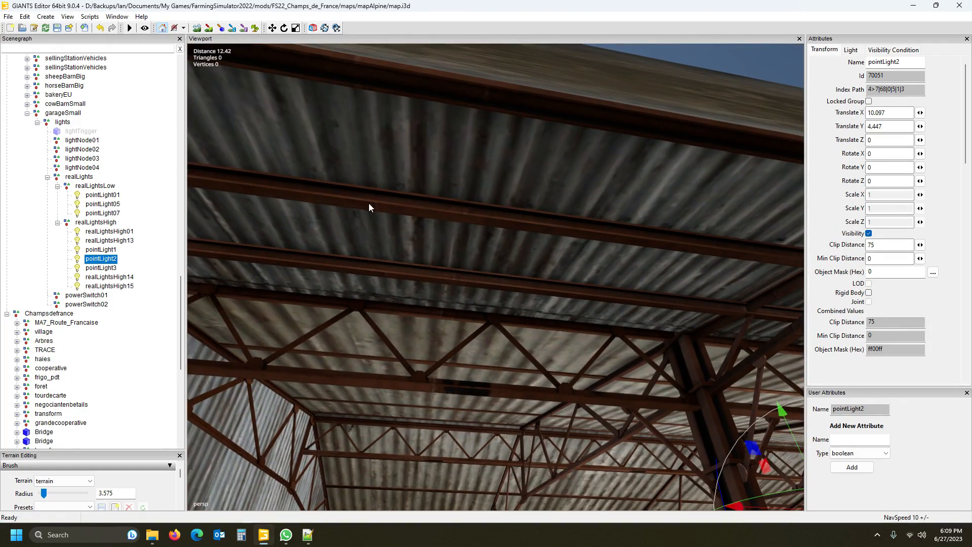
{"action": "right_click_drag", "start_coordinate": [489, 153], "coordinate": [467, 287]}
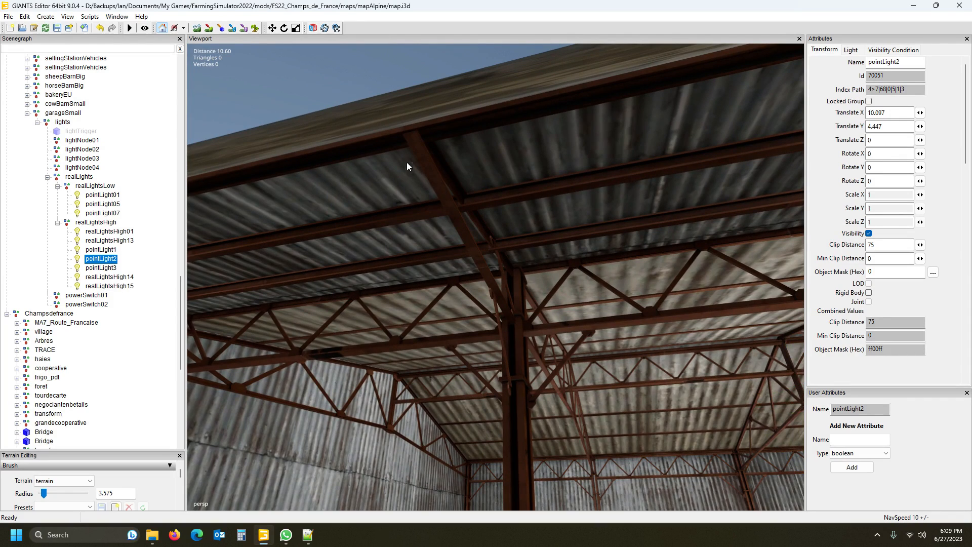
{"action": "left_click", "coordinate": [413, 144], "text": "ctrl+shift"}
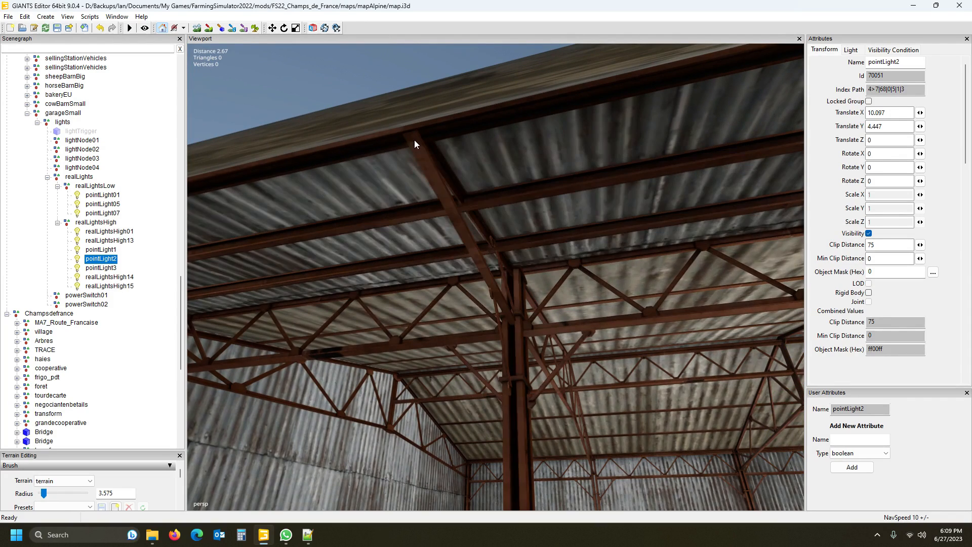
Place the pointLight3 light on the outer end of another front canopy rafter, at about X 3.65, Y 4.40, Z -7.68.
{"action": "left_click", "coordinate": [110, 269]}
{"action": "right_click_drag", "start_coordinate": [219, 345], "coordinate": [261, 328]}
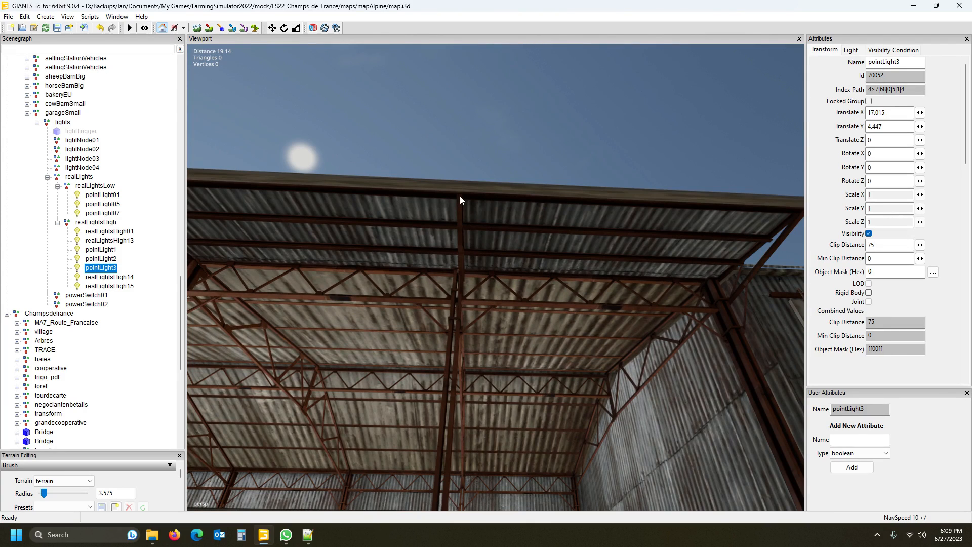
{"action": "right_click_drag", "start_coordinate": [461, 297], "coordinate": [406, 418]}
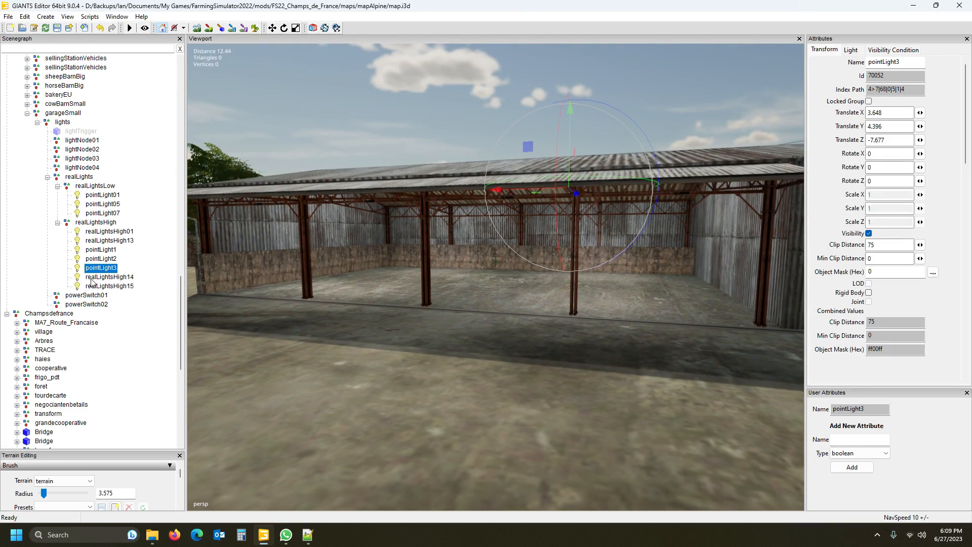
Place powerSwitch01 on the corrugated wall strip beside the open front, at about X -13.54, Y 2.31, Z -5.06.
{"action": "double_click", "coordinate": [87, 295]}
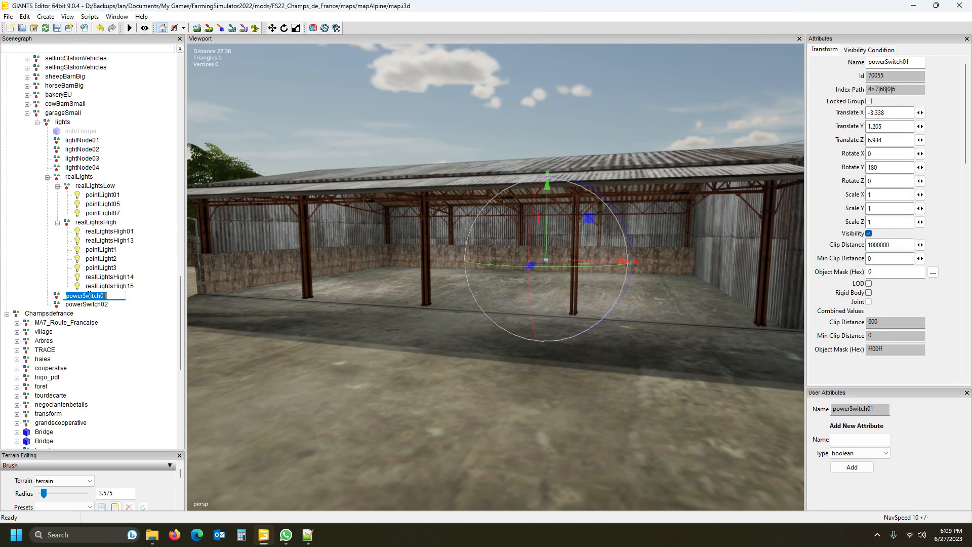
{"action": "left_click", "coordinate": [97, 306]}
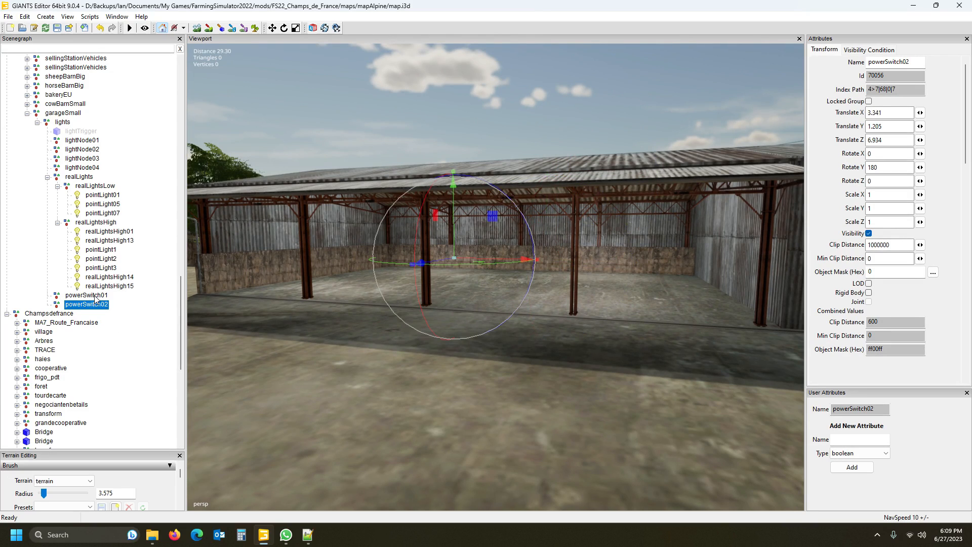
{"action": "left_click", "coordinate": [95, 296]}
{"action": "key", "text": "f"}
{"action": "mouse_move", "coordinate": [456, 375]}
{"action": "right_mouse_down"}
{"action": "mouse_move", "coordinate": [497, 363]}
{"action": "mouse_move", "coordinate": [369, 377]}
{"action": "mouse_move", "coordinate": [478, 388]}
{"action": "mouse_move", "coordinate": [482, 361]}
{"action": "mouse_move", "coordinate": [422, 338]}
{"action": "mouse_move", "coordinate": [380, 368]}
{"action": "mouse_move", "coordinate": [431, 427]}
{"action": "mouse_move", "coordinate": [457, 382]}
{"action": "right_mouse_up"}
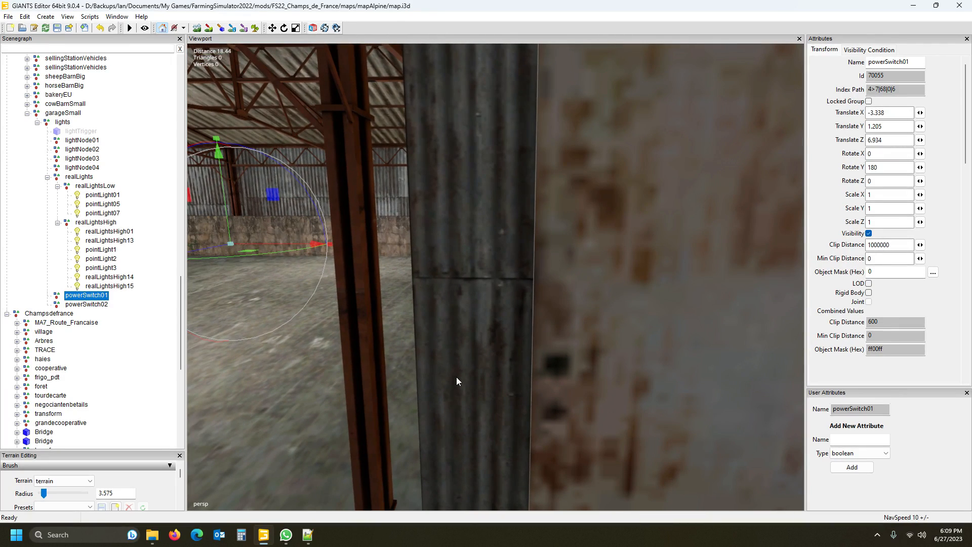
{"action": "right_click_drag", "start_coordinate": [403, 348], "coordinate": [304, 358]}
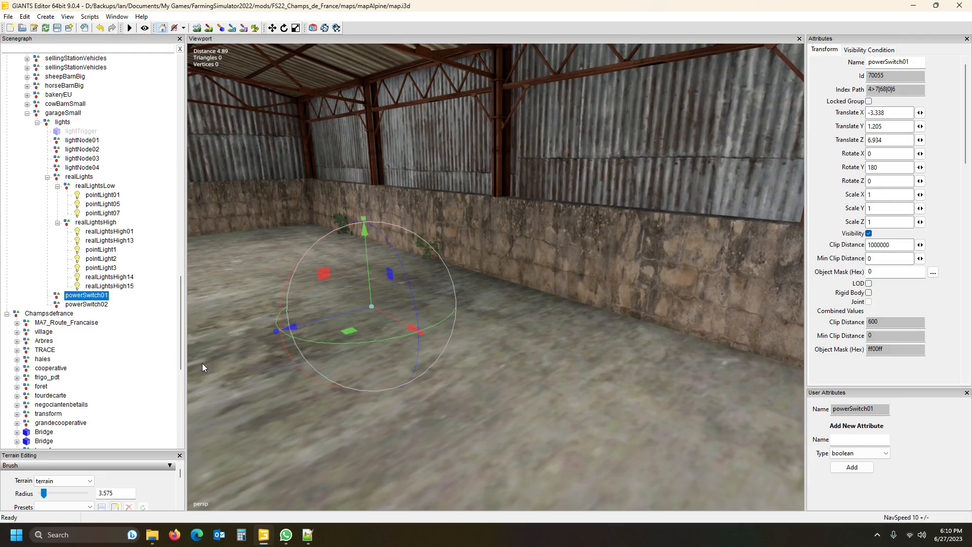
{"action": "right_click_drag", "start_coordinate": [368, 367], "coordinate": [467, 305]}
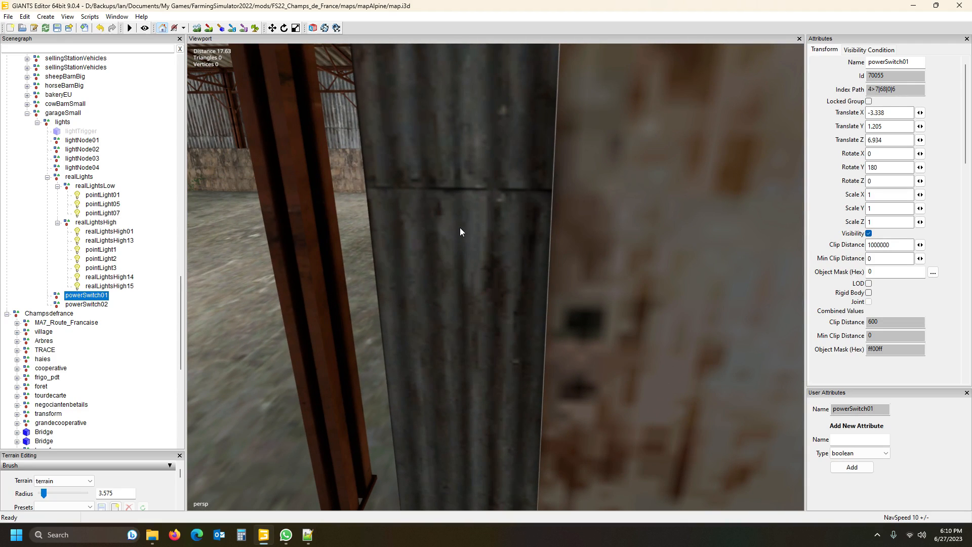
{"action": "key", "text": "ctrl+b"}
{"action": "right_click_drag", "start_coordinate": [478, 311], "coordinate": [408, 311]}
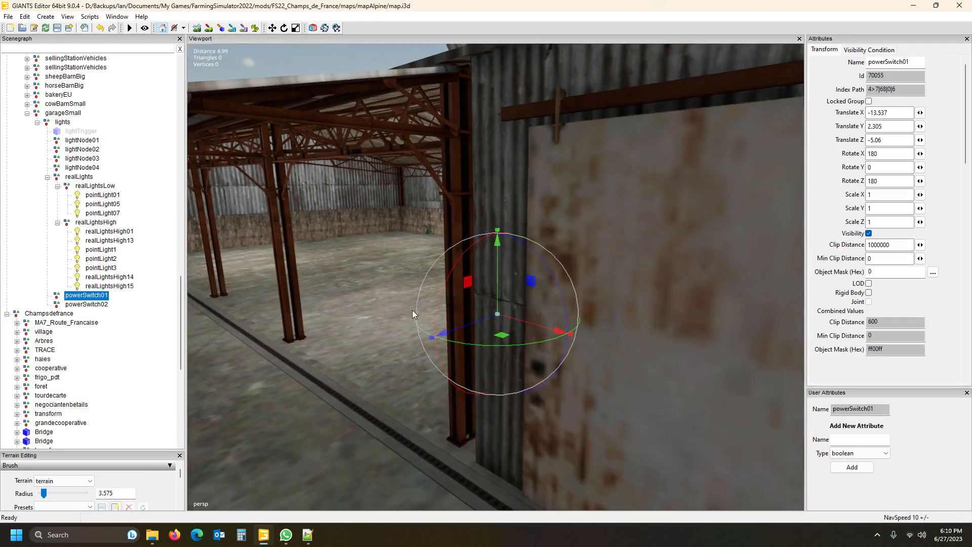
Lower powerSwitch01 along the corrugated wall strip to about Y 1.41.
{"action": "left_click_drag", "start_coordinate": [497, 290], "coordinate": [506, 356]}
{"action": "right_click", "coordinate": [442, 506]}
{"action": "right_click_drag", "start_coordinate": [332, 384], "coordinate": [384, 373]}
Place powerSwitch02 on the wall end at the opposite side of the open front, at about X 11.71, Y 1.17, Z -5.19.
{"action": "left_click", "coordinate": [87, 304]}
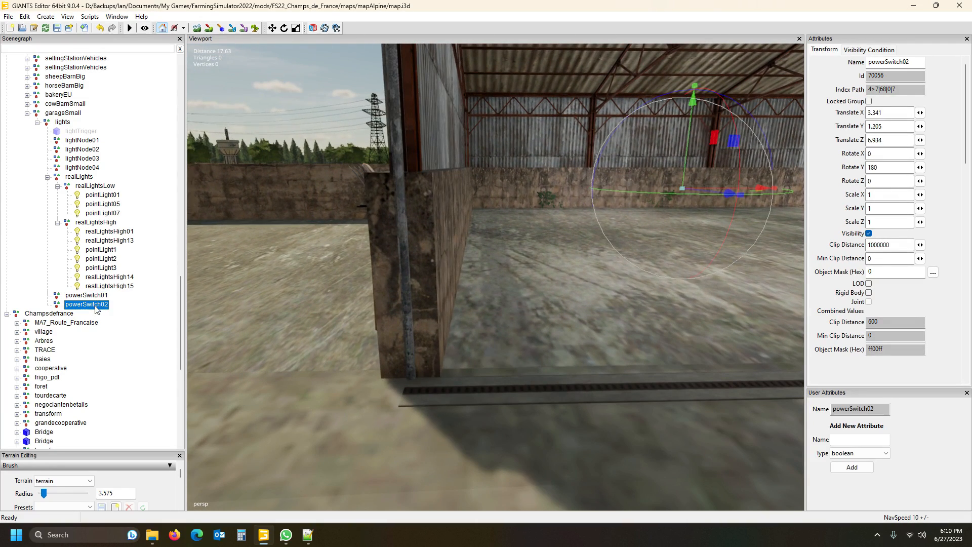
{"action": "key", "text": "ctrl+b"}
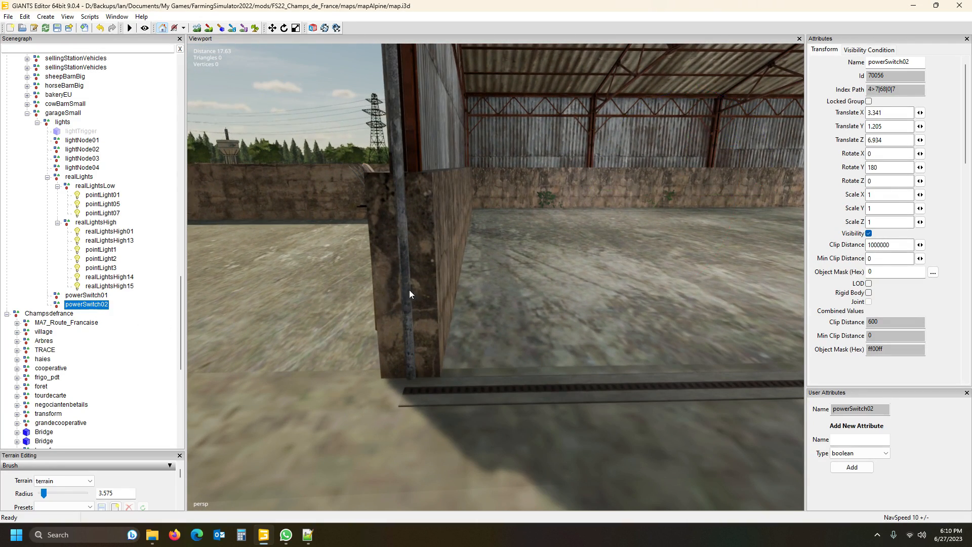
{"action": "left_click", "coordinate": [422, 263]}
{"action": "right_click_drag", "start_coordinate": [439, 321], "coordinate": [511, 386]}
{"action": "right_click_drag", "start_coordinate": [461, 358], "coordinate": [436, 364]}
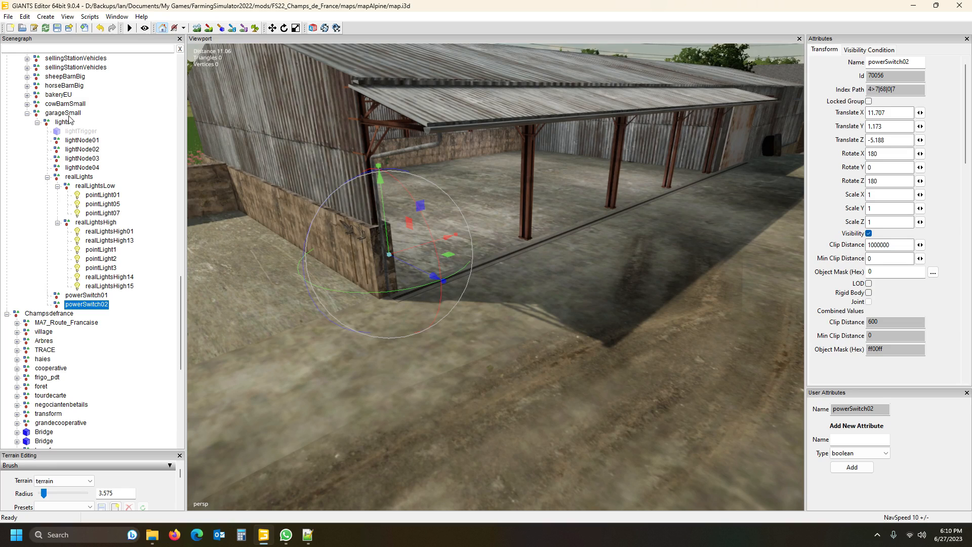
Export the garageSmall group with its files, replacing garageSmall.i3d in the lighs4x folder.
{"action": "left_click", "coordinate": [66, 114]}
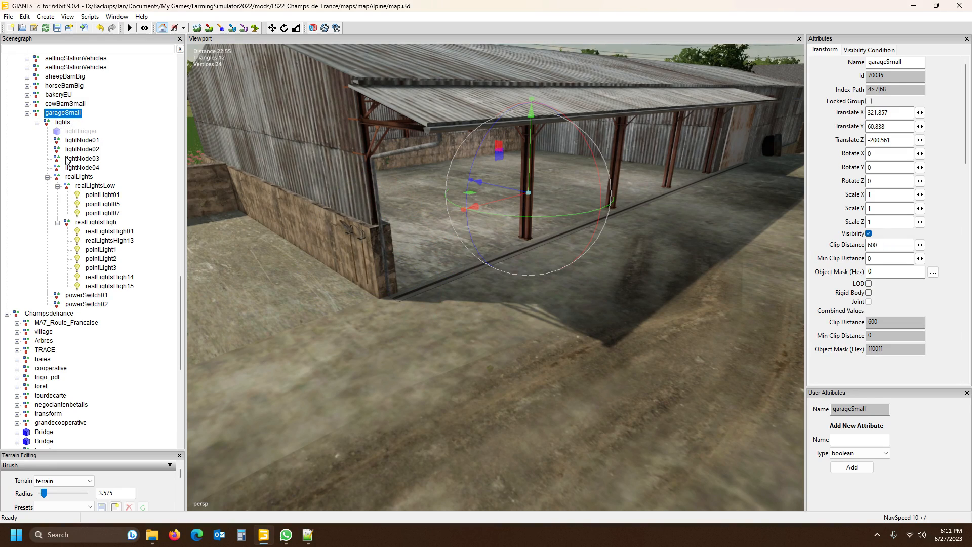
{"action": "left_click", "coordinate": [8, 16]}
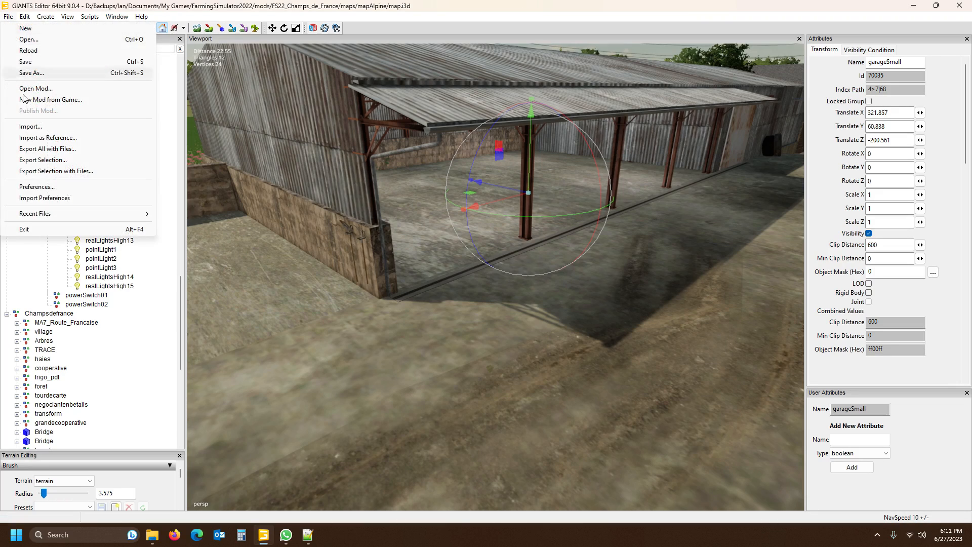
{"action": "left_click", "coordinate": [34, 171]}
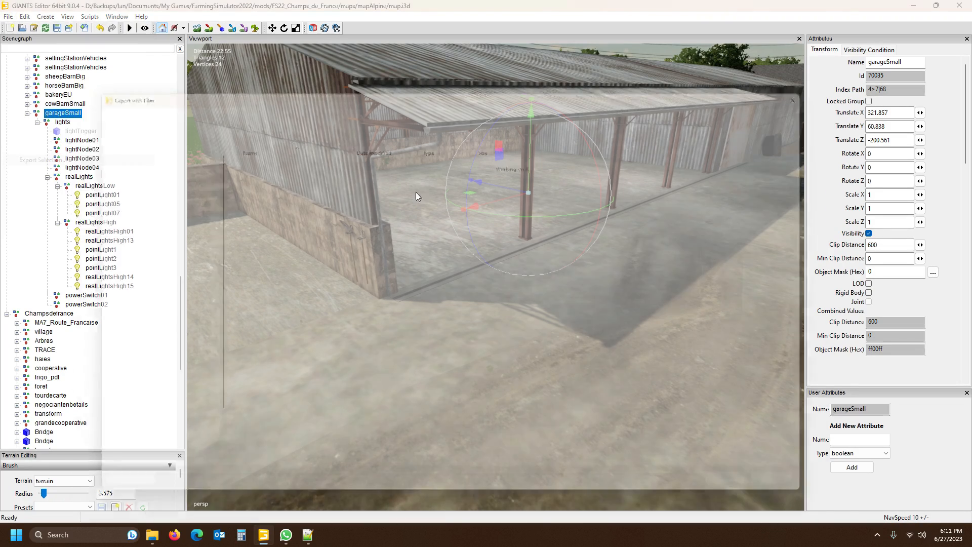
{"action": "left_click", "coordinate": [281, 158]}
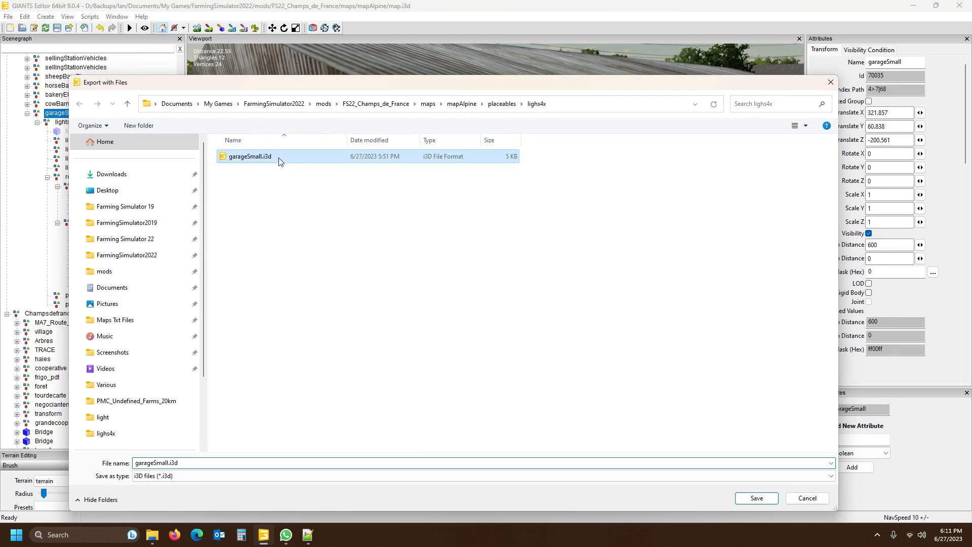
{"action": "left_click", "coordinate": [755, 499]}
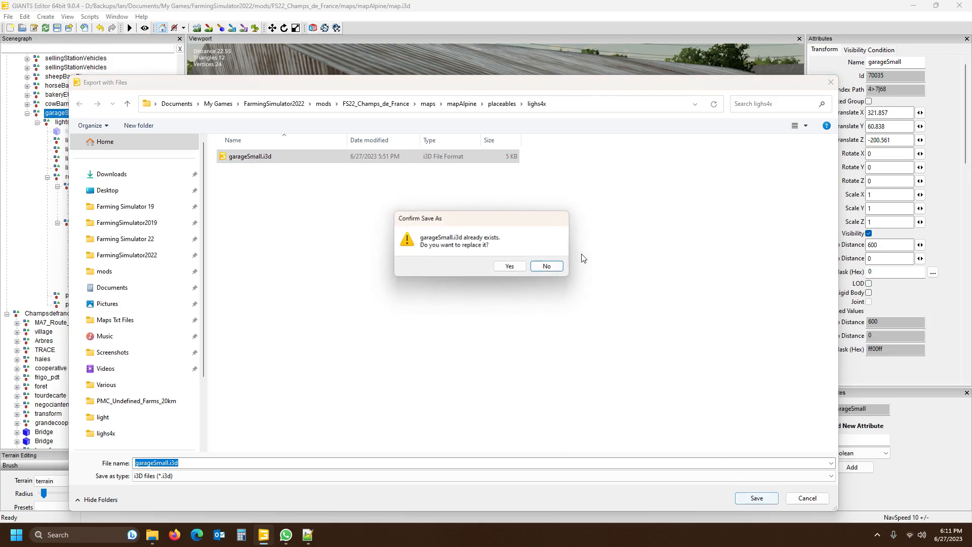
{"action": "left_click", "coordinate": [508, 267]}
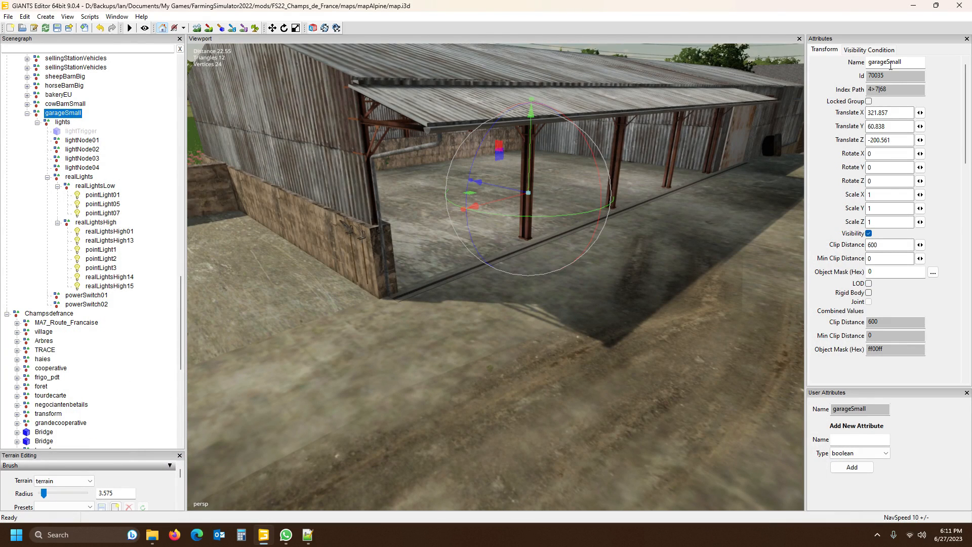
Switch to Notepad++, reload the exported garageSmall.i3d, then close the file and the editor.
{"action": "left_click", "coordinate": [893, 113]}
{"action": "left_click", "coordinate": [308, 535]}
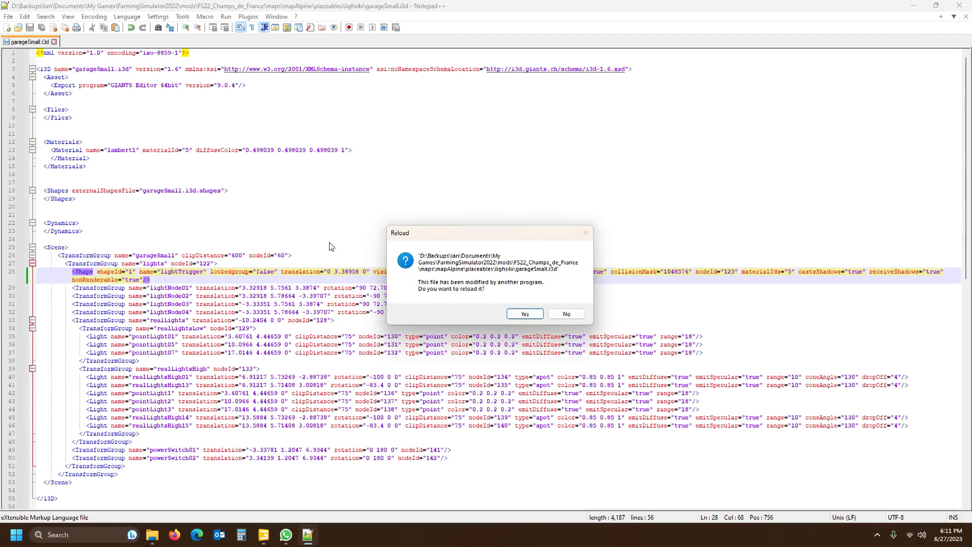
{"action": "left_click", "coordinate": [524, 314]}
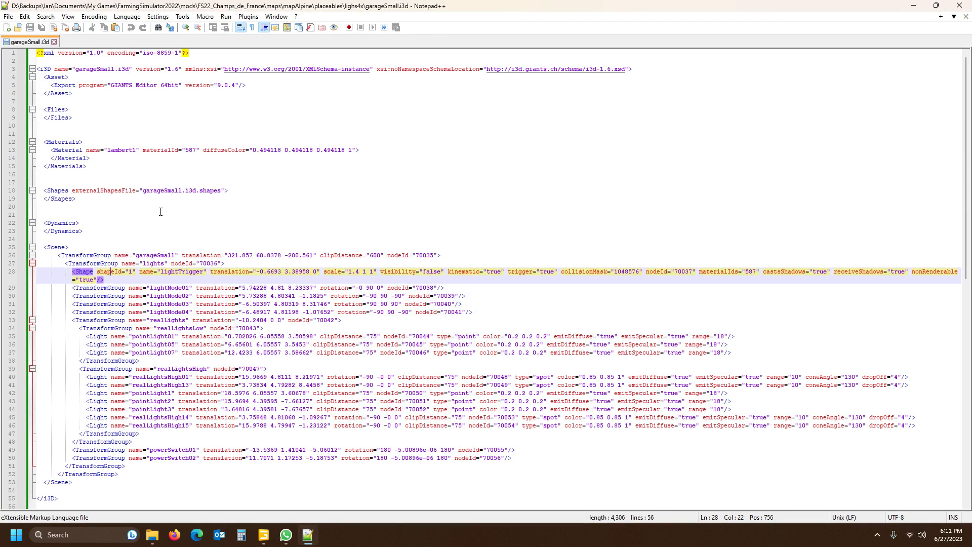
{"action": "left_click", "coordinate": [54, 42]}
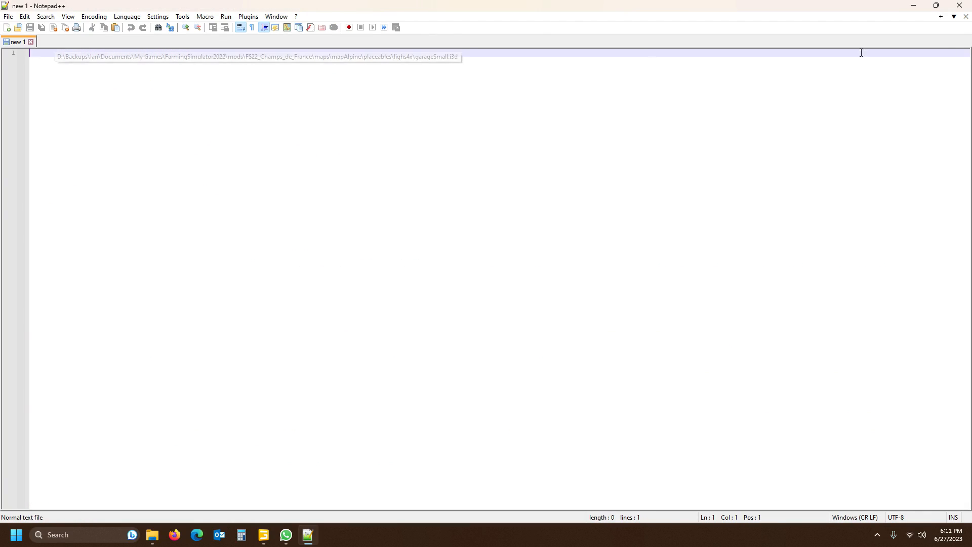
{"action": "left_click", "coordinate": [959, 6]}
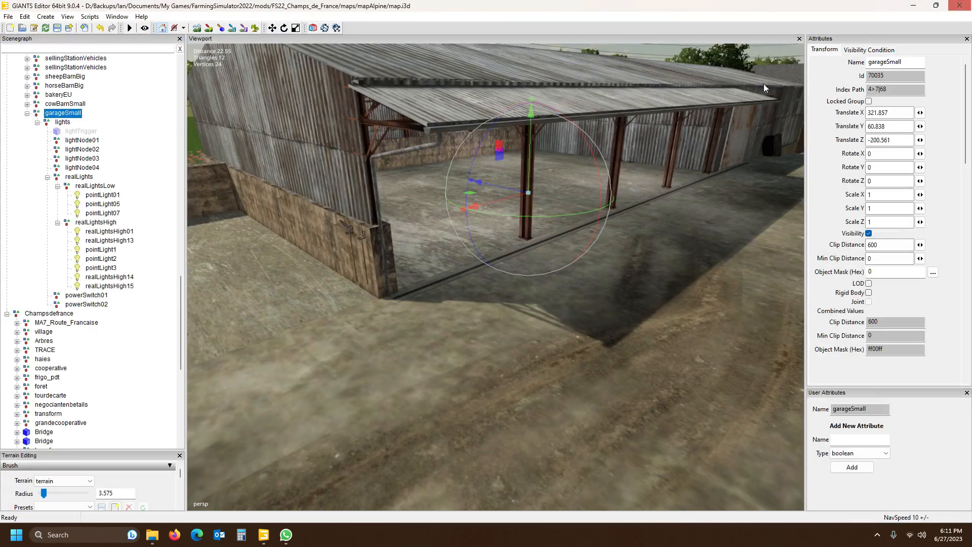
Switch to File Explorer and open placeables.xml from the mapAlpine folder in Notepad++.
{"action": "left_click", "coordinate": [152, 535]}
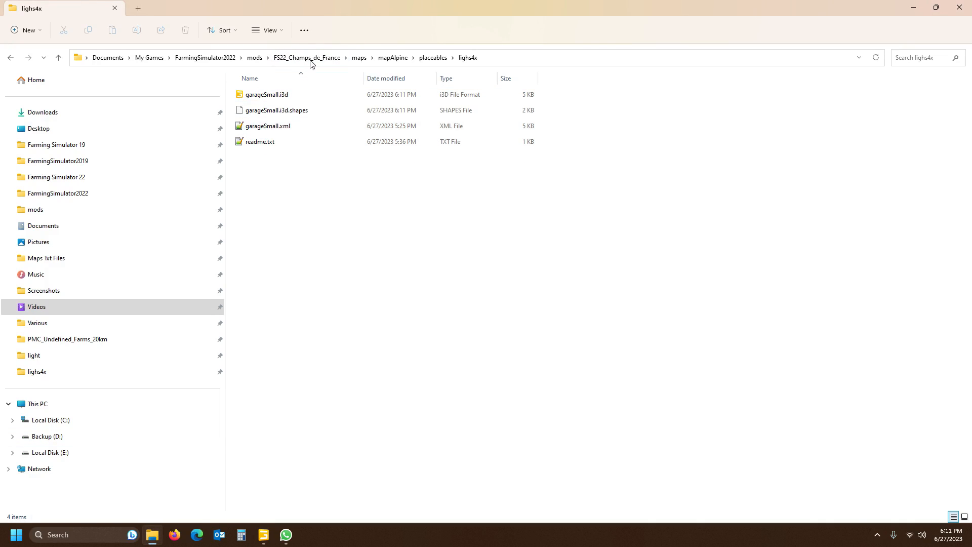
{"action": "left_click", "coordinate": [395, 59]}
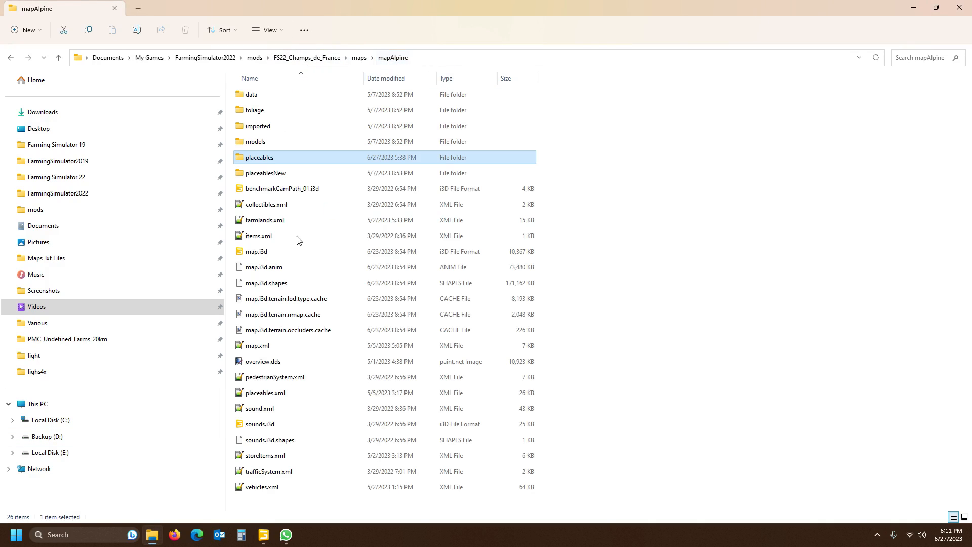
{"action": "double_click", "coordinate": [282, 394]}
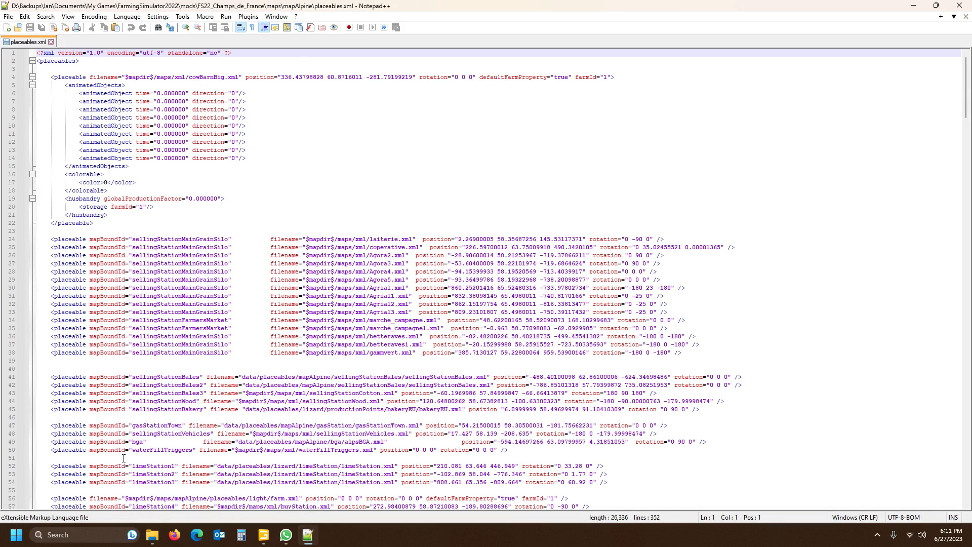
Open modDesc.xml from the FS22_Champs_de_France mod folder alongside placeables.xml.
{"action": "left_click", "coordinate": [152, 535]}
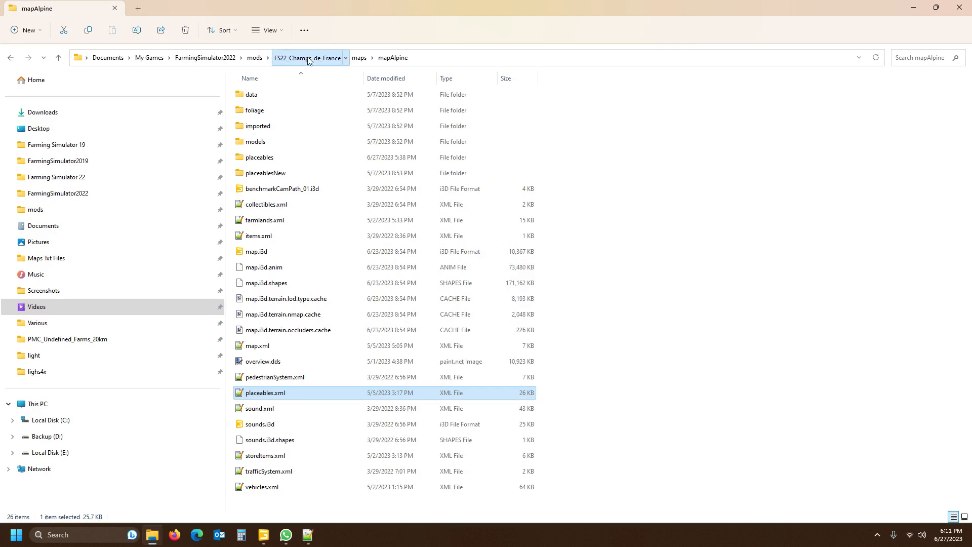
{"action": "left_click", "coordinate": [308, 59]}
{"action": "double_click", "coordinate": [372, 166]}
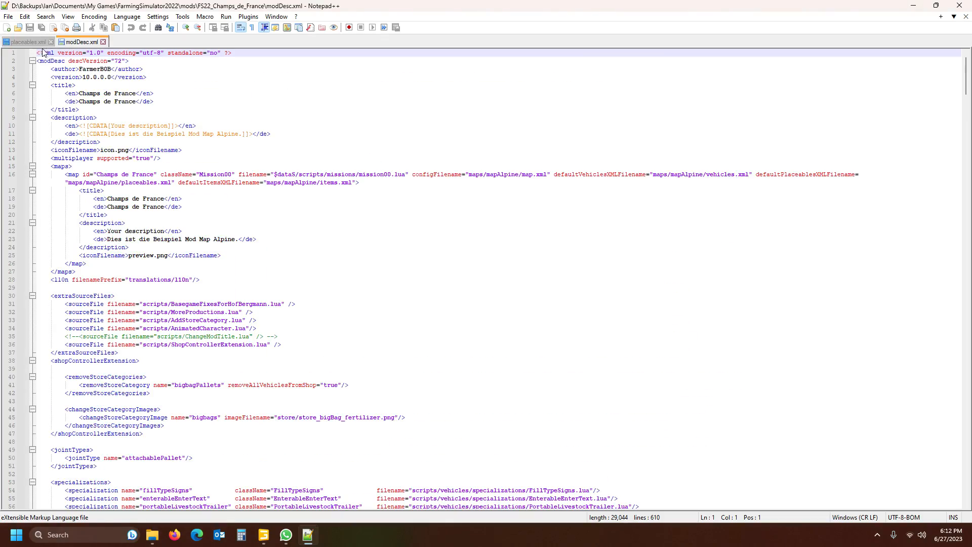
Locate the blank lines below the cowBarnSmall entry in placeables.xml.
{"action": "left_click", "coordinate": [25, 42]}
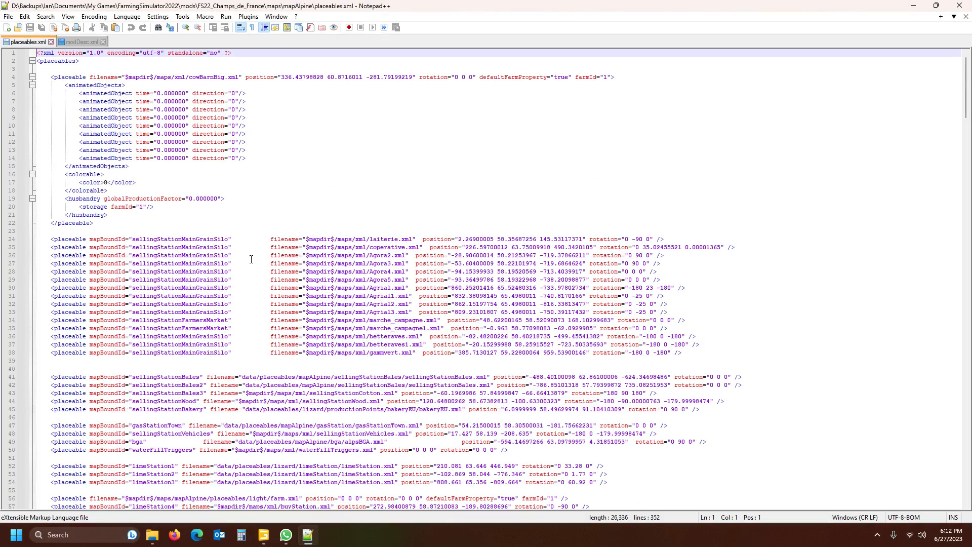
{"action": "scroll", "coordinate": [241, 234], "scroll_direction": "down", "scroll_amount": 20}
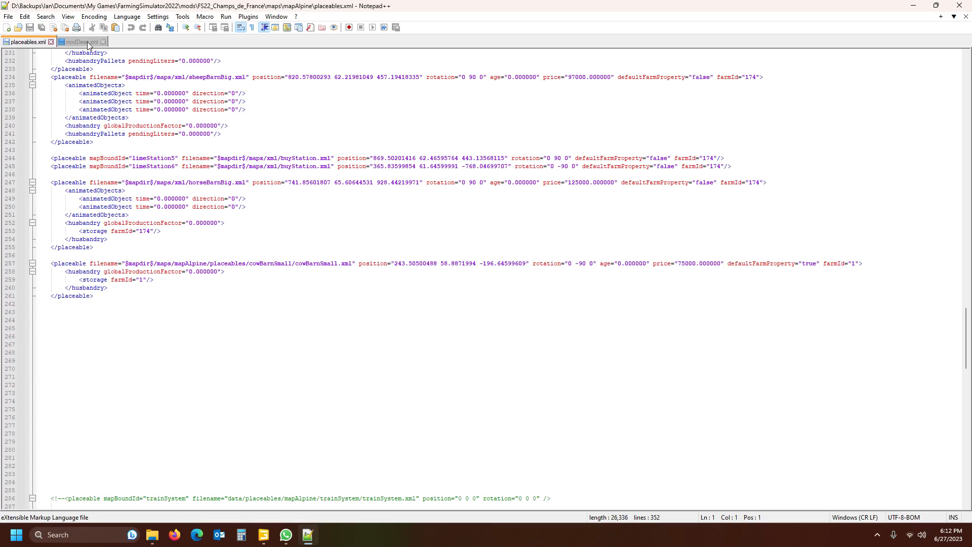
{"action": "left_click", "coordinate": [77, 295]}
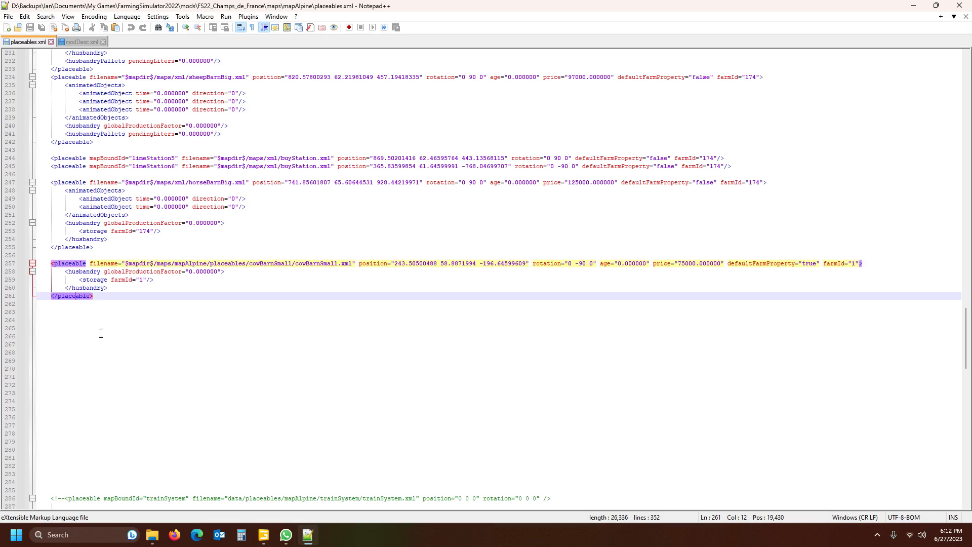
{"action": "scroll", "coordinate": [101, 329], "scroll_direction": "down", "scroll_amount": 20}
{"action": "scroll", "coordinate": [128, 369], "scroll_direction": "up", "scroll_amount": 16}
{"action": "left_click", "coordinate": [45, 264]}
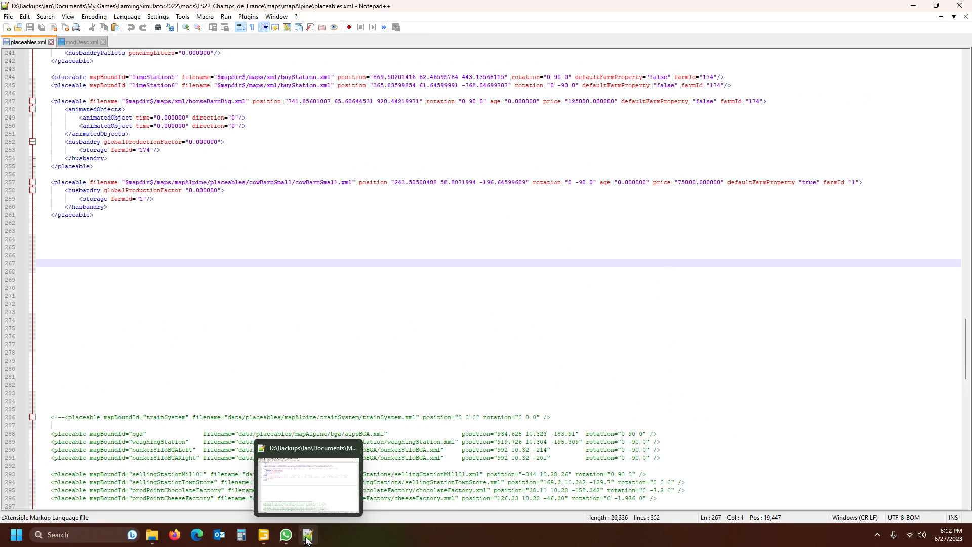
Switch to File Explorer and open readme.txt from the maps/mapAlpine/placeables/lighs4x folder in Notepad++.
{"action": "left_click", "coordinate": [160, 537]}
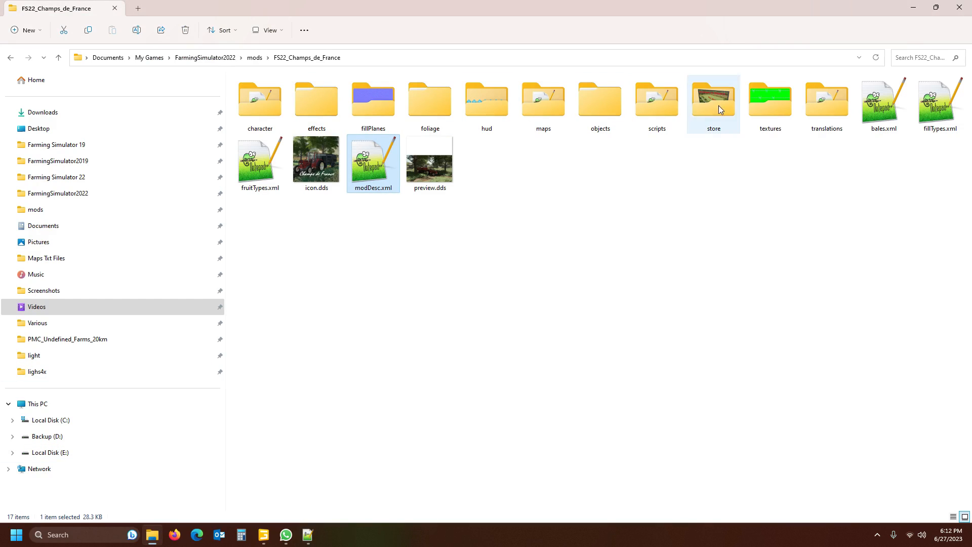
{"action": "double_click", "coordinate": [550, 107]}
{"action": "double_click", "coordinate": [282, 128]}
{"action": "double_click", "coordinate": [261, 157]}
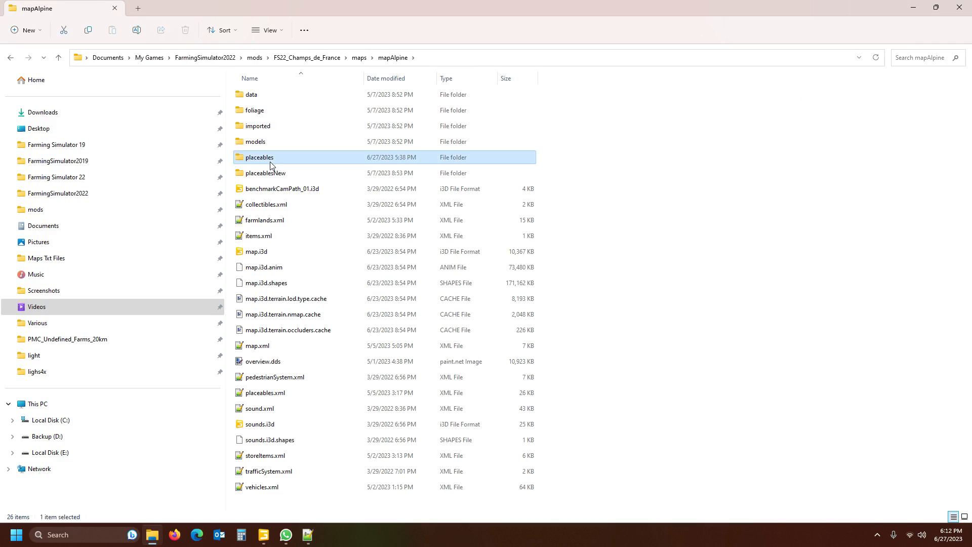
{"action": "left_click", "coordinate": [261, 283]}
{"action": "double_click", "coordinate": [263, 143]}
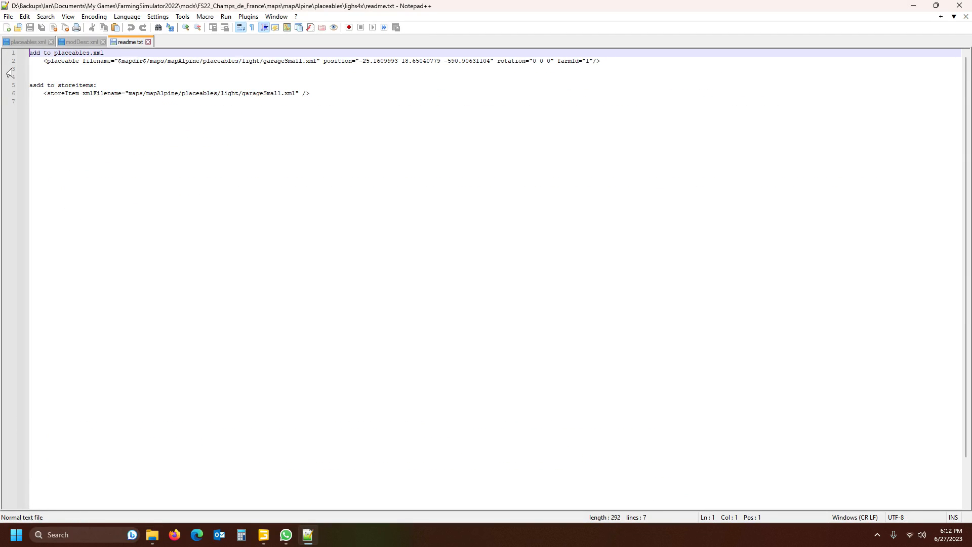
Copy the garageSmall placeable line from readme.txt into placeables.xml, just below the cowBarnSmall entry.
{"action": "left_click", "coordinate": [11, 63]}
{"action": "key", "text": "ctrl+c"}
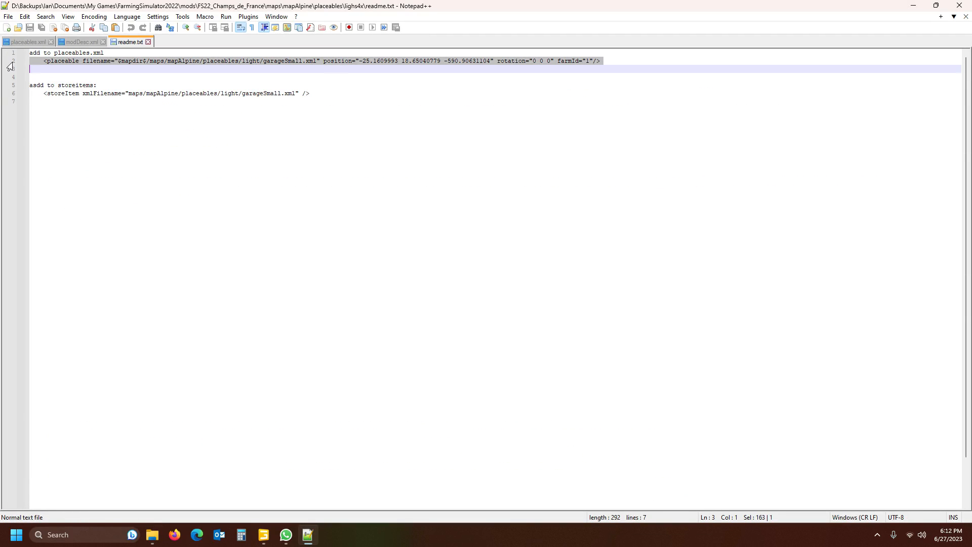
{"action": "left_click", "coordinate": [28, 42]}
{"action": "left_click", "coordinate": [47, 231]}
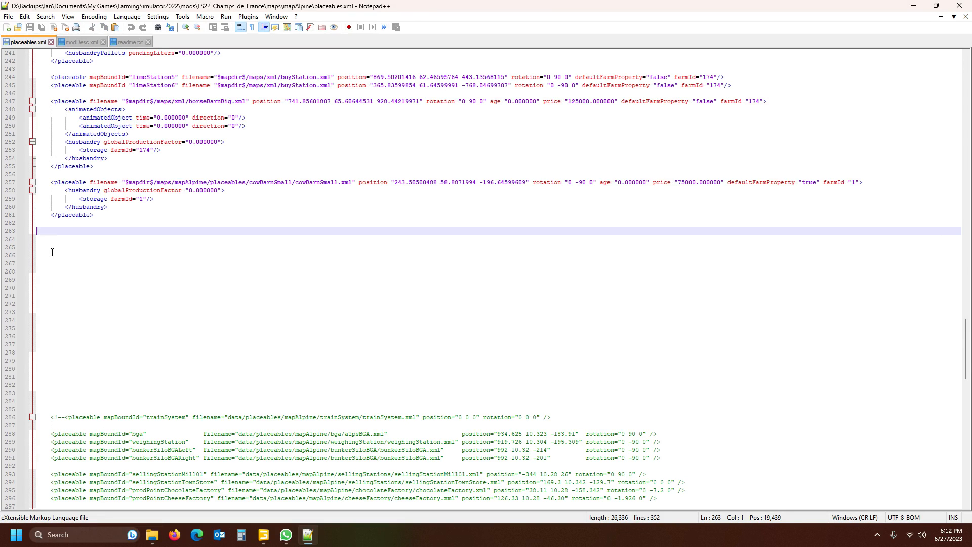
{"action": "key", "text": "ctrl+v"}
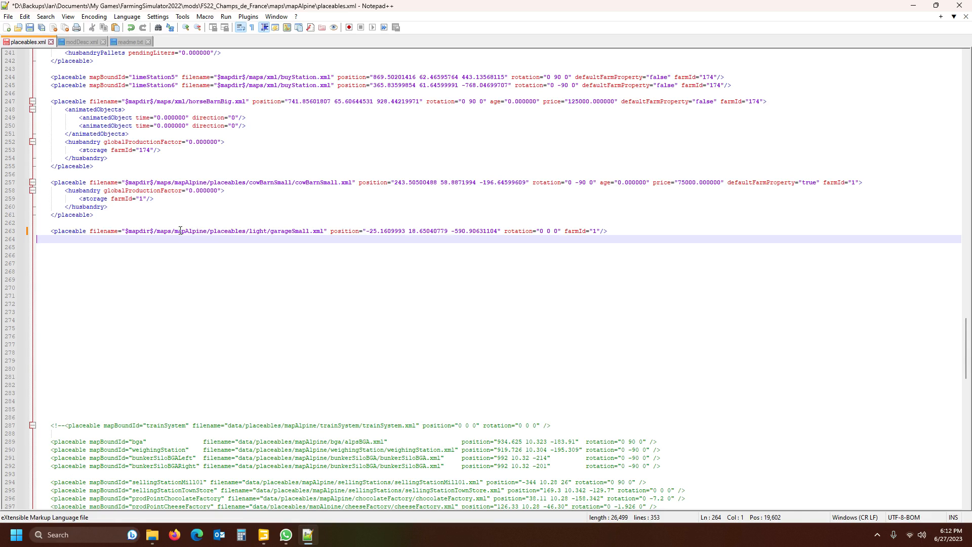
Switch to File Explorer and copy the maps\mapAlpine\placeables\lighs4x portion of the current folder path.
{"action": "left_click", "coordinate": [153, 534]}
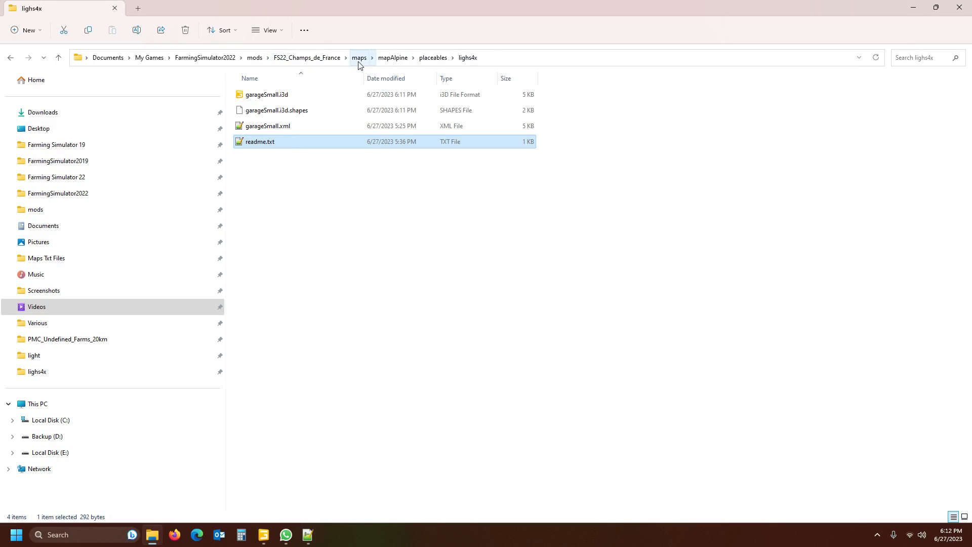
{"action": "left_click", "coordinate": [513, 58]}
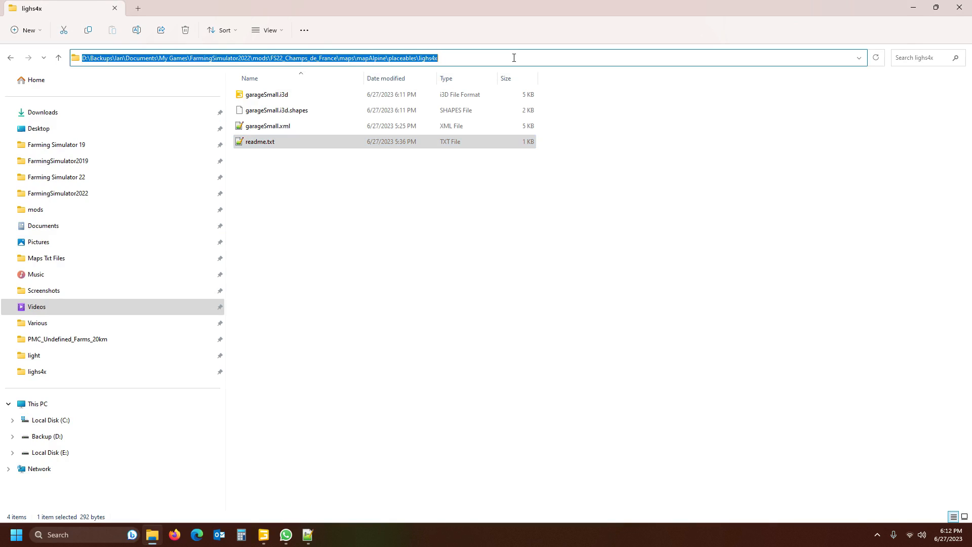
{"action": "left_click", "coordinate": [488, 58]}
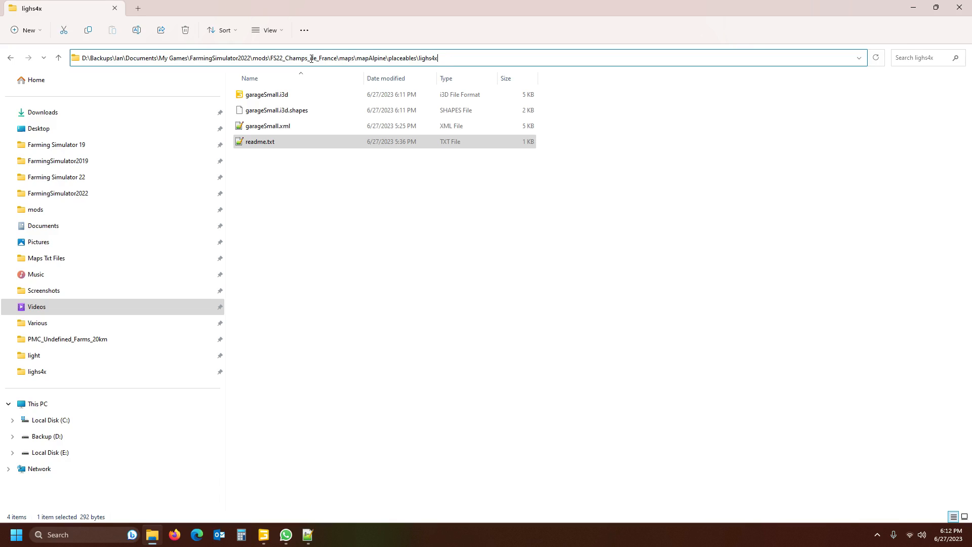
{"action": "left_click_drag", "start_coordinate": [342, 59], "coordinate": [457, 46]}
{"action": "key", "text": "ctrl+c"}
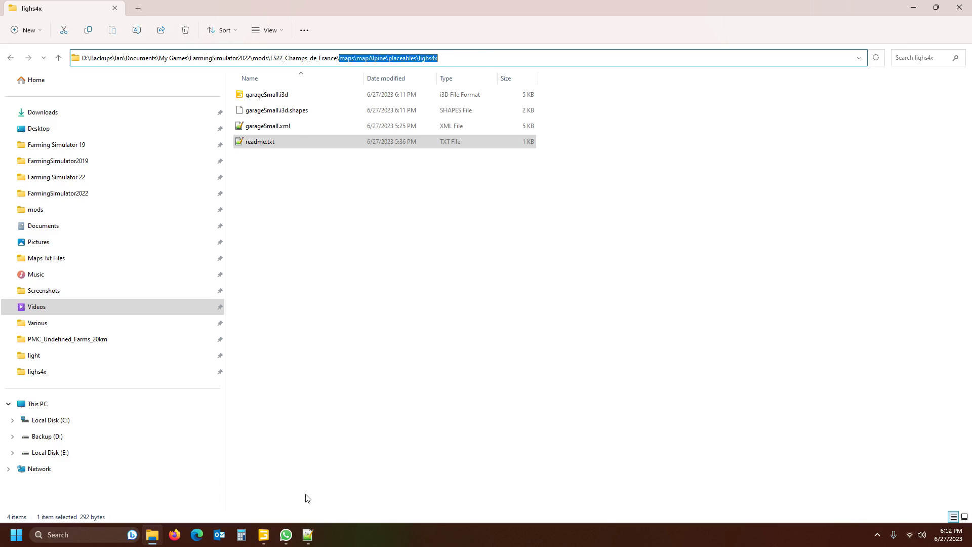
In Notepad++, change the new placeable's path to $mapdir$/maps/mapAlpine/placeables/lighs4x/garageSmall.xml, using forward slashes throughout.
{"action": "left_click", "coordinate": [308, 535]}
{"action": "left_click_drag", "start_coordinate": [157, 231], "coordinate": [267, 229]}
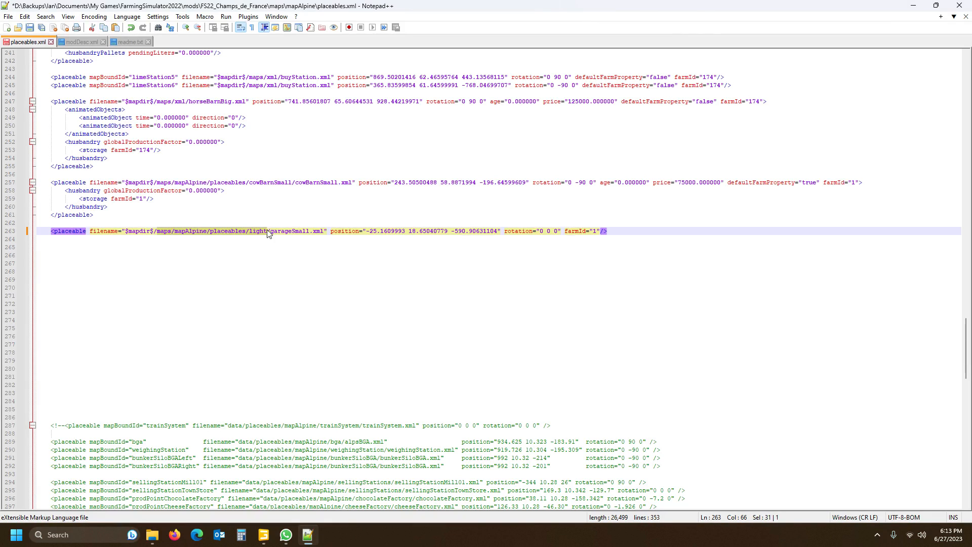
{"action": "key", "text": "ctrl+v"}
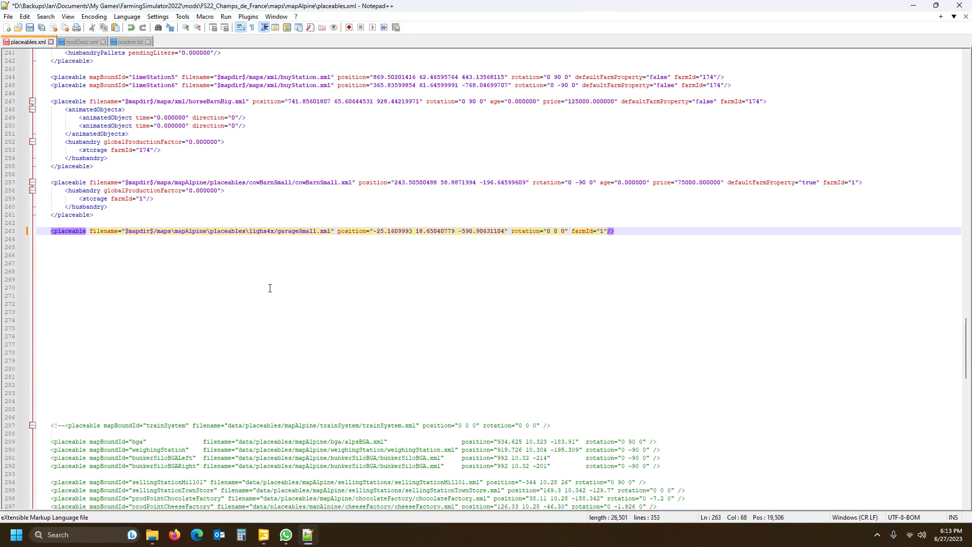
{"action": "left_click_drag", "start_coordinate": [172, 232], "coordinate": [175, 236]}
{"action": "type", "text": "/"}
{"action": "left_click_drag", "start_coordinate": [207, 231], "coordinate": [249, 234]}
{"action": "type", "text": "/maps/"}
Set the placeable's position to garageSmall's GIANTS Editor coordinates, 321.85699463 60.83782959 -200.56069946, and save placeables.xml.
{"action": "left_click", "coordinate": [264, 535]}
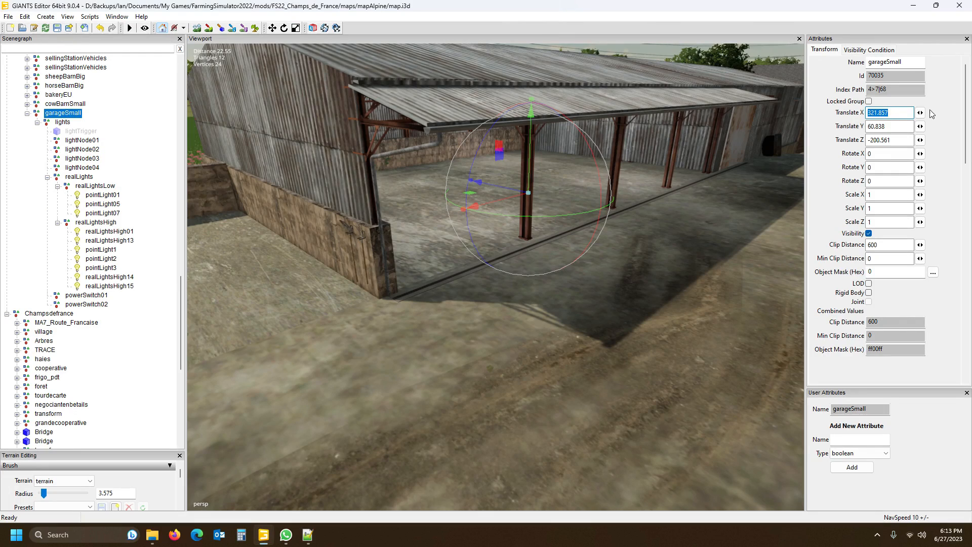
{"action": "left_click", "coordinate": [902, 114]}
{"action": "left_click", "coordinate": [308, 534]}
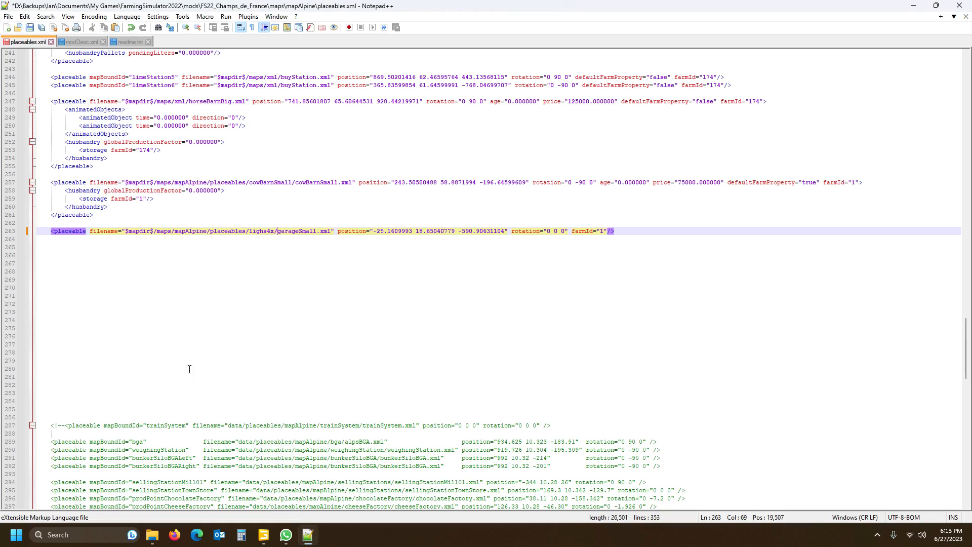
{"action": "left_click_drag", "start_coordinate": [373, 231], "coordinate": [503, 231]}
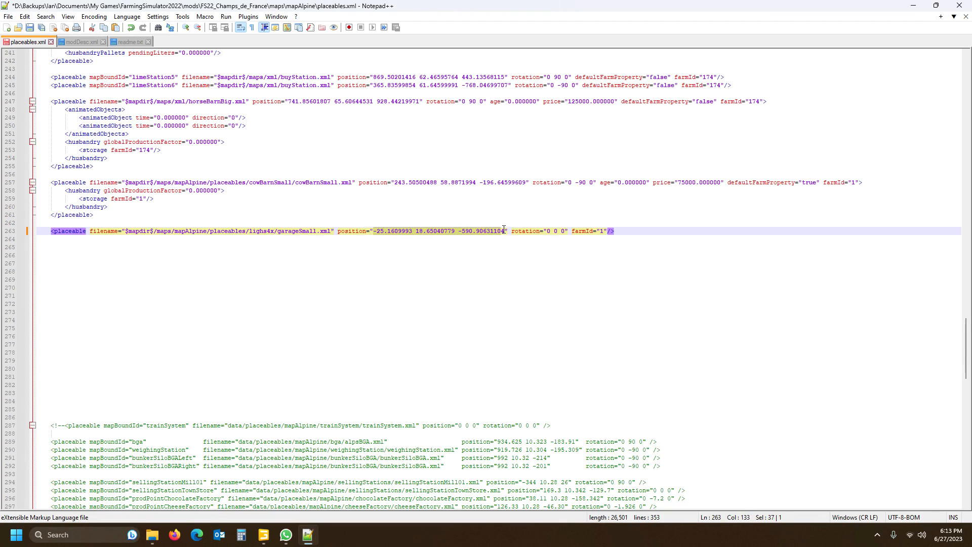
{"action": "type", "text": "321.85699463 60.83782959 -200.56069946"}
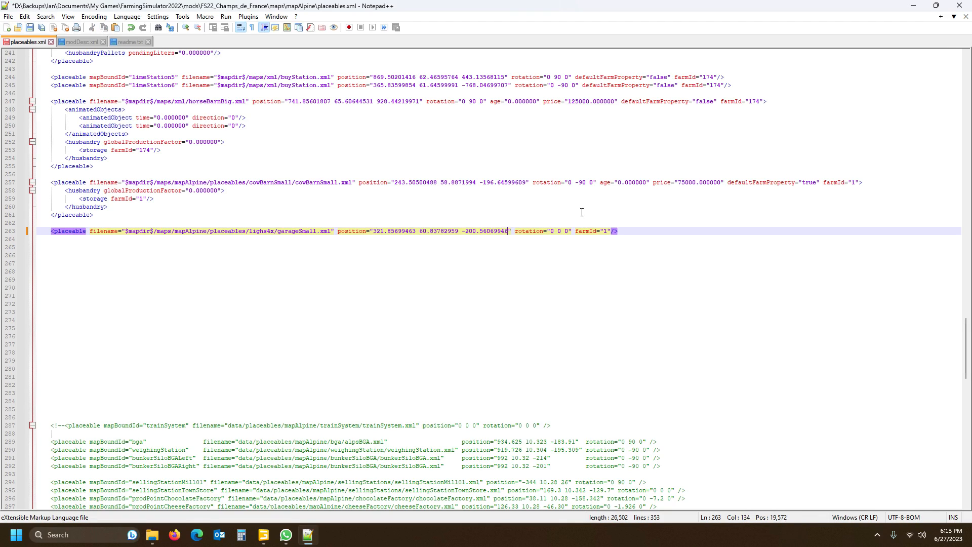
{"action": "left_click", "coordinate": [29, 27]}
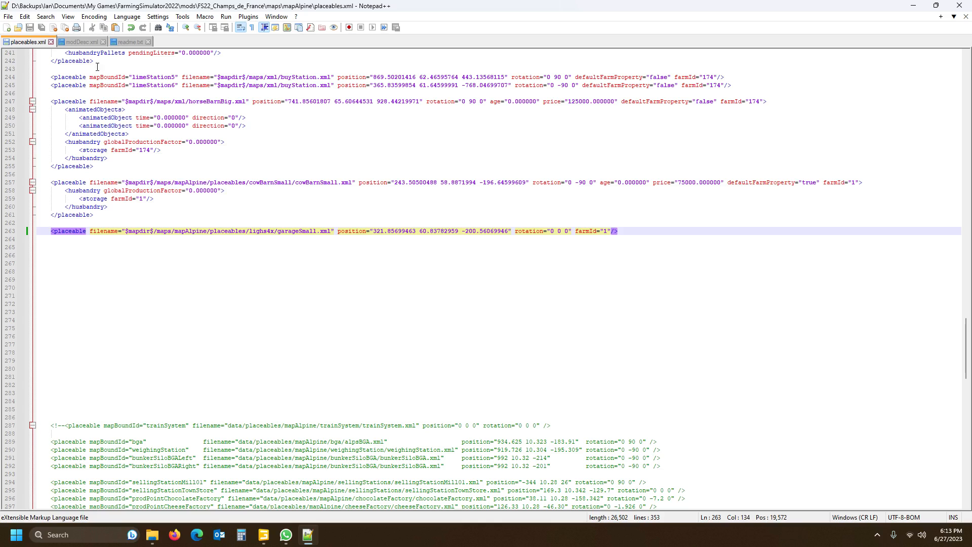
Copy the garageSmall storeItem line from readme.txt.
{"action": "left_click", "coordinate": [184, 230]}
{"action": "left_click_drag", "start_coordinate": [174, 231], "coordinate": [327, 231]}
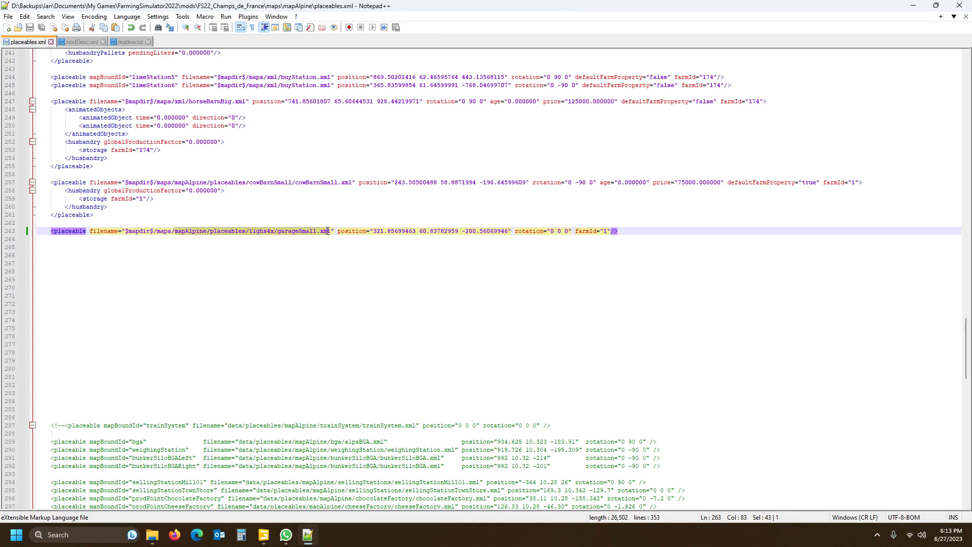
{"action": "left_click", "coordinate": [128, 43]}
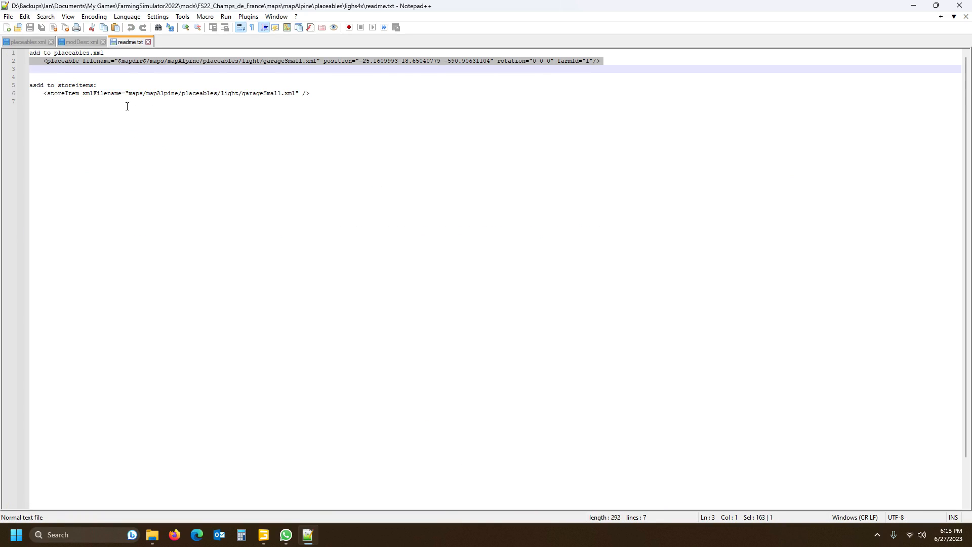
{"action": "left_click", "coordinate": [12, 93]}
{"action": "key", "text": "ctrl+c"}
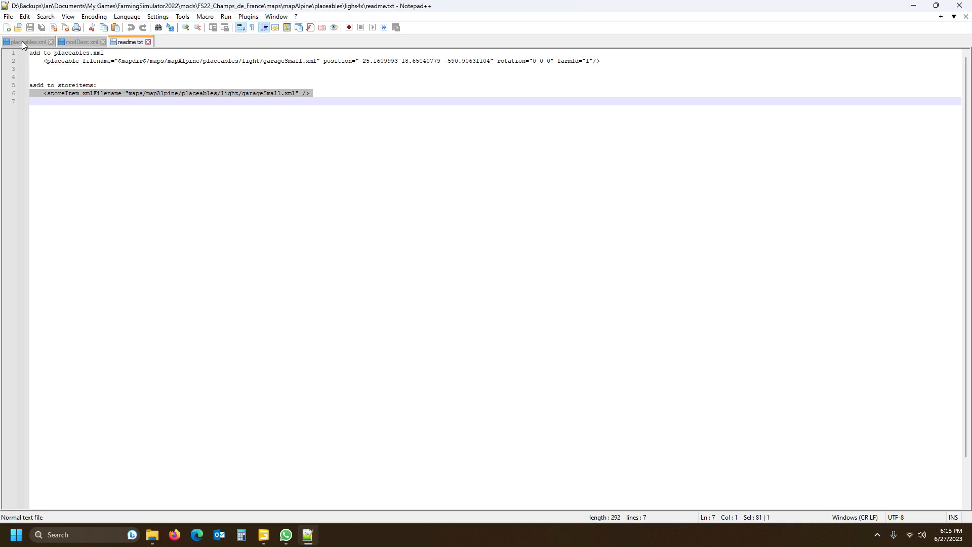
Paste the copied storeItem line into modDesc.xml below the cowBarnSmall entry at the end of the storeItems section.
{"action": "left_click", "coordinate": [72, 43]}
{"action": "scroll", "coordinate": [118, 309], "scroll_direction": "down", "scroll_amount": 13}
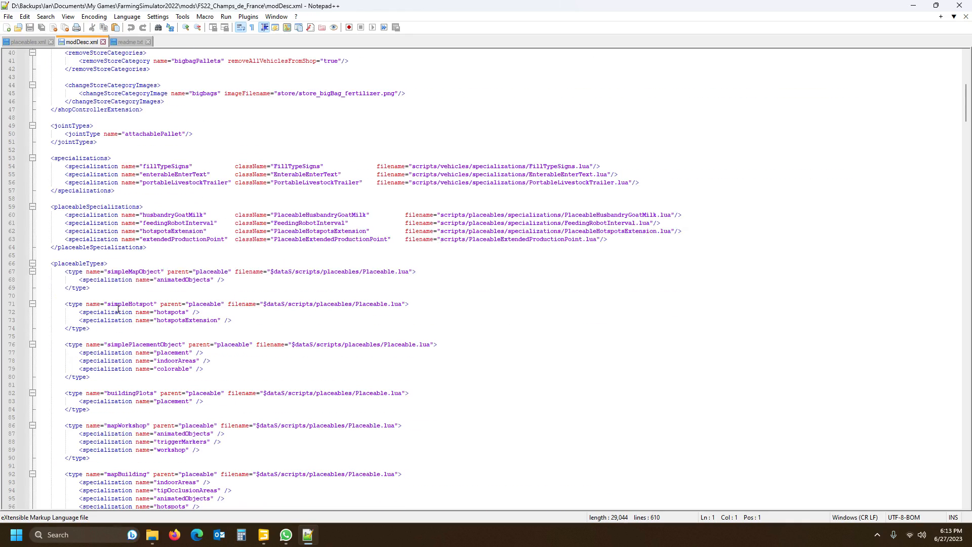
{"action": "scroll", "coordinate": [119, 295], "scroll_direction": "down", "scroll_amount": 13}
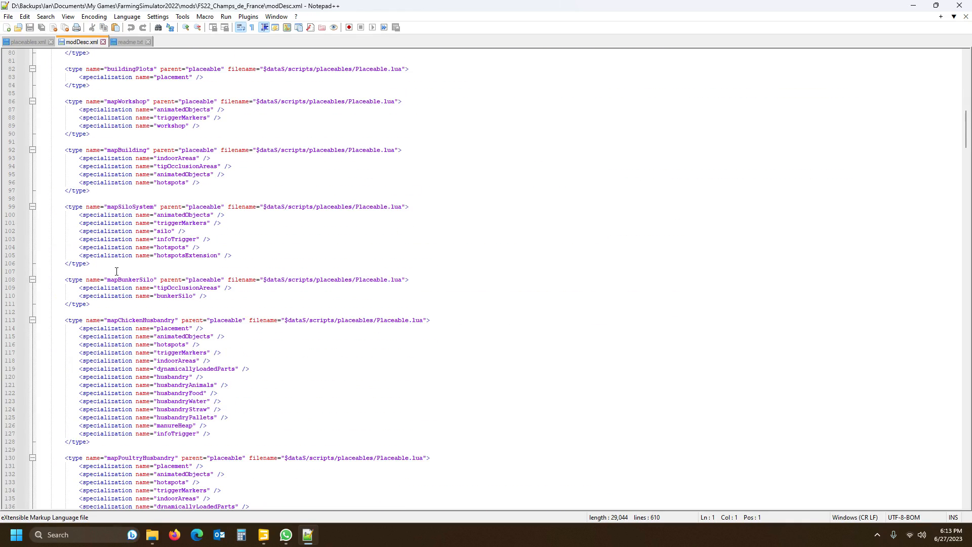
{"action": "scroll", "coordinate": [116, 271], "scroll_direction": "down", "scroll_amount": 10}
{"action": "scroll", "coordinate": [117, 267], "scroll_direction": "up", "scroll_amount": 20}
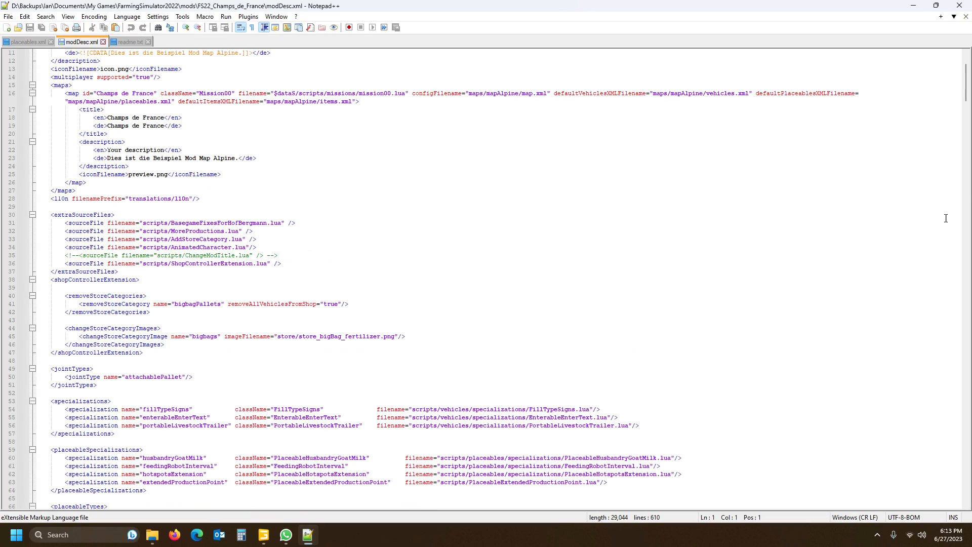
{"action": "left_click_drag", "start_coordinate": [966, 82], "coordinate": [963, 382]}
{"action": "left_click_drag", "start_coordinate": [969, 407], "coordinate": [969, 456]}
{"action": "left_click", "coordinate": [53, 321]}
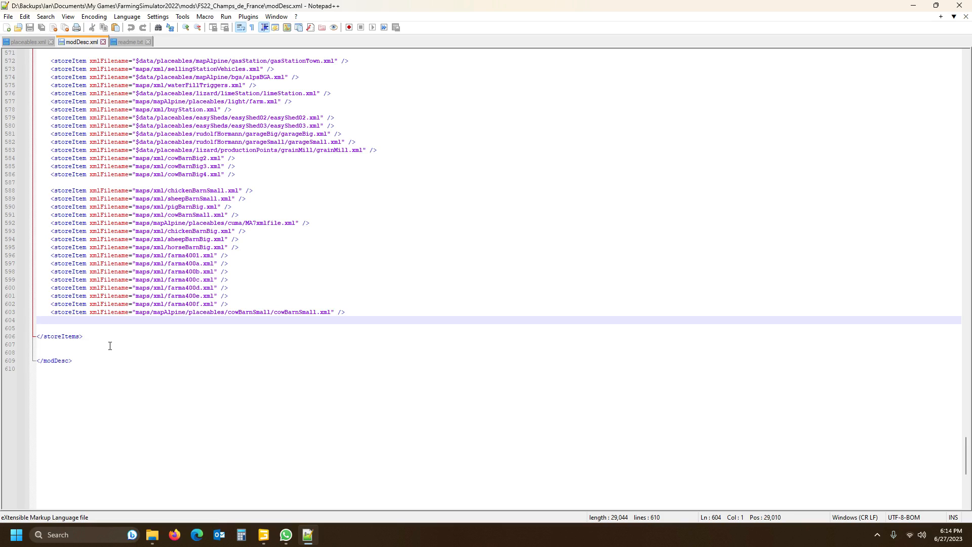
{"action": "key", "text": "ctrl+v"}
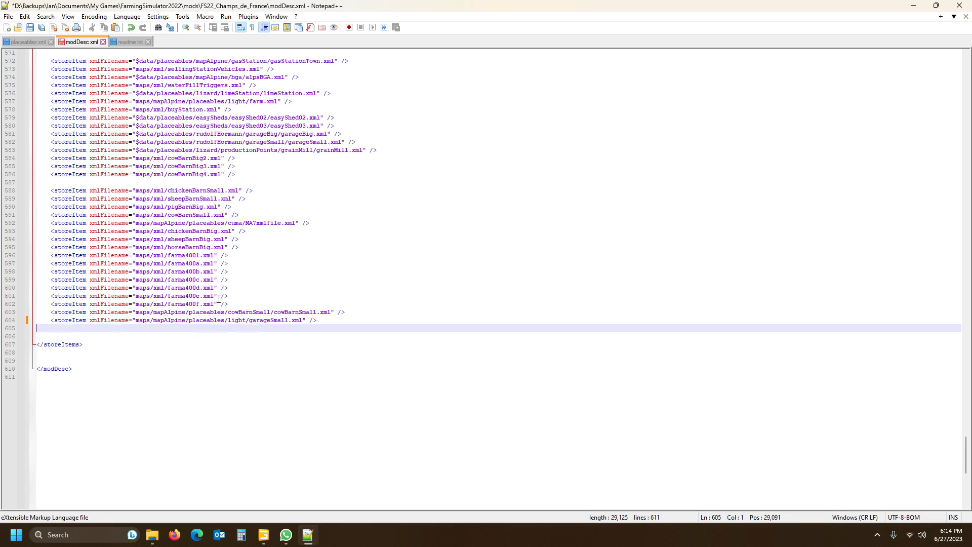
Replace the new storeItem's path with maps/mapAlpine/placeables/lighs4x/garageSmall.xml, copied from placeables.xml, and save modDesc.xml.
{"action": "left_click", "coordinate": [28, 42]}
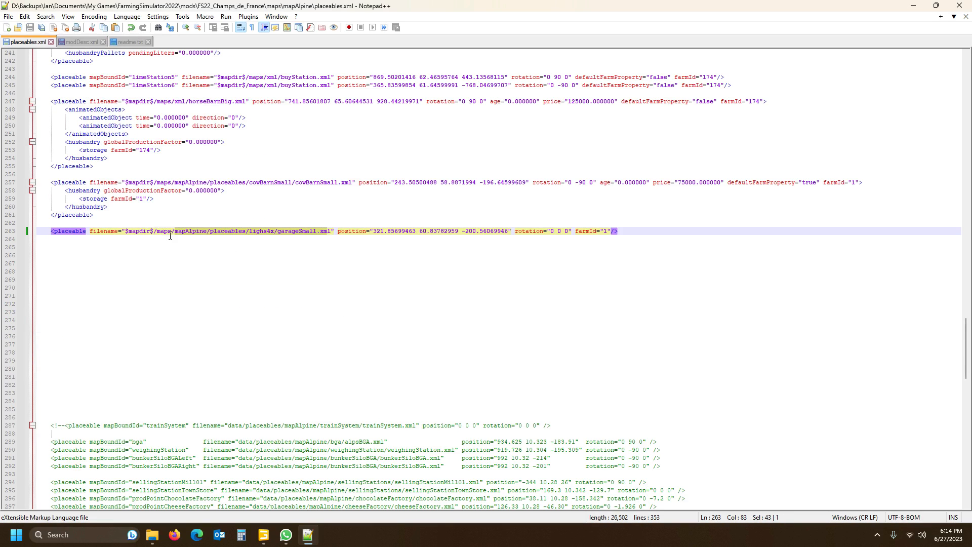
{"action": "left_click_drag", "start_coordinate": [159, 230], "coordinate": [330, 230]}
{"action": "key", "text": "ctrl+c"}
{"action": "left_click", "coordinate": [83, 42]}
{"action": "left_click_drag", "start_coordinate": [137, 319], "coordinate": [304, 320]}
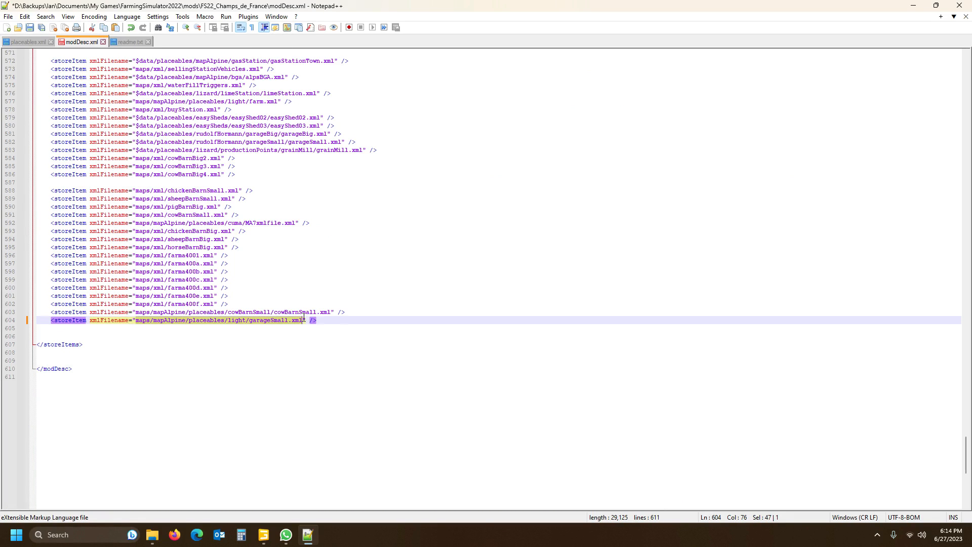
{"action": "key", "text": "ctrl+v"}
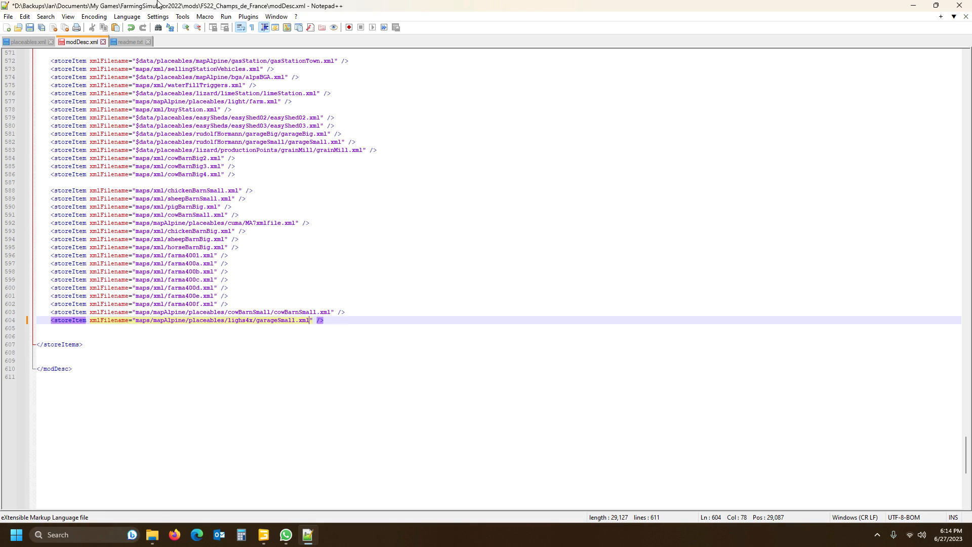
{"action": "left_click", "coordinate": [29, 27]}
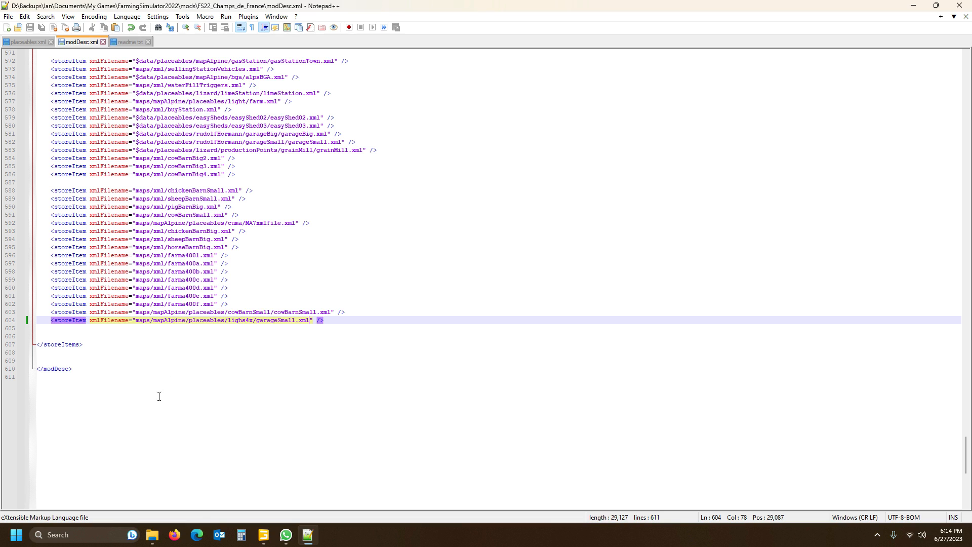
Switch to GIANTS Editor and select the lightTrigger node in garageSmall's lights group.
{"action": "left_click", "coordinate": [262, 538]}
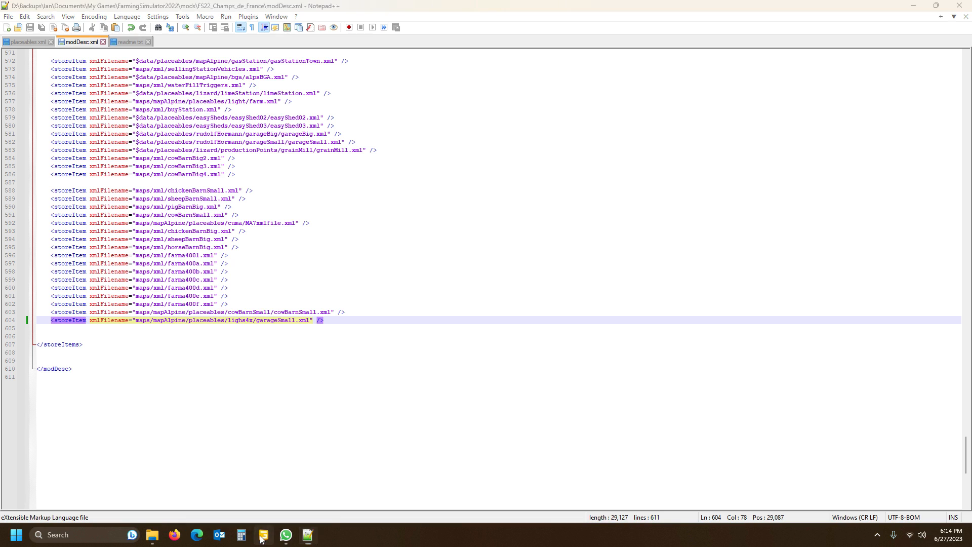
{"action": "left_click", "coordinate": [70, 132]}
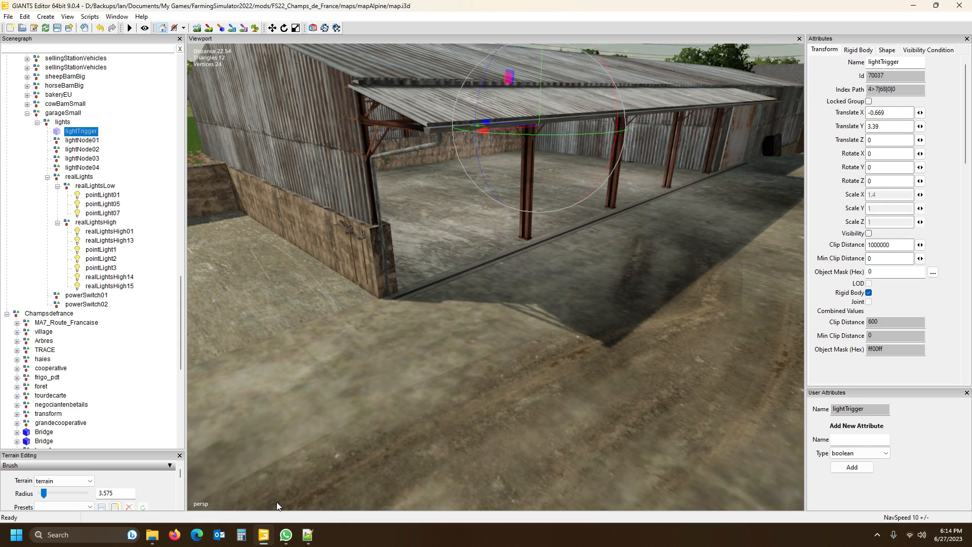
Examine the lights group's nodes in the map mod's lighs4x garageSmall.i3d in Notepad++, and close the file.
{"action": "left_click", "coordinate": [152, 534]}
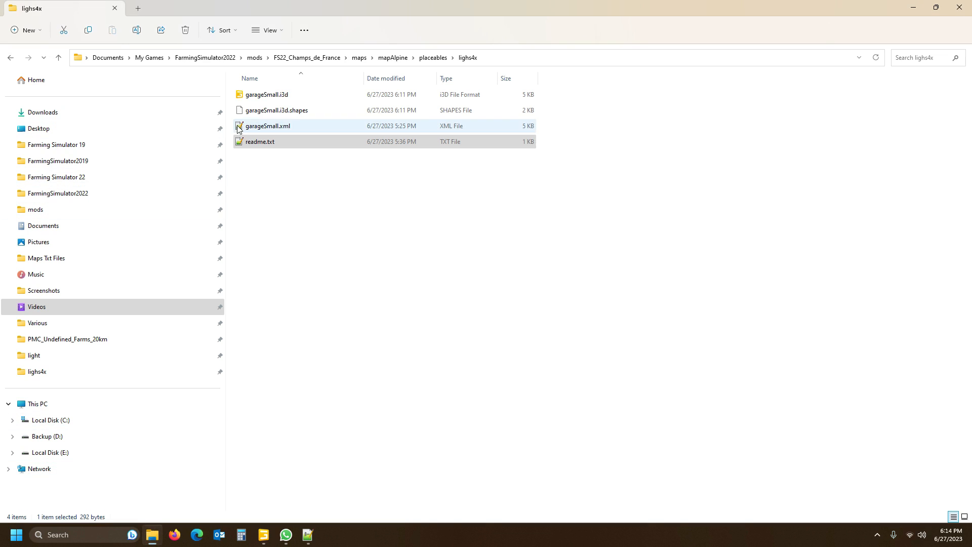
{"action": "left_click", "coordinate": [270, 94]}
{"action": "right_click", "coordinate": [270, 94]}
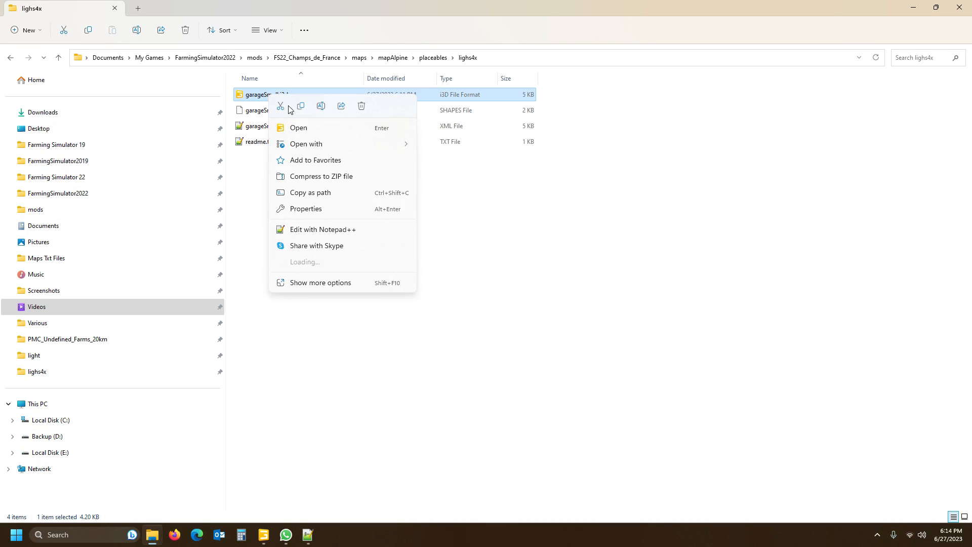
{"action": "mouse_move", "coordinate": [314, 145]}
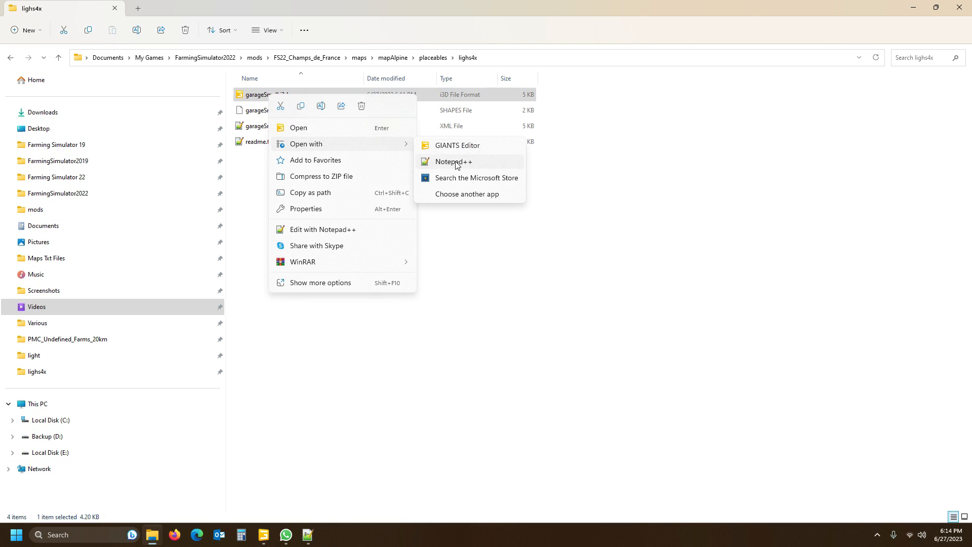
{"action": "left_click", "coordinate": [458, 160]}
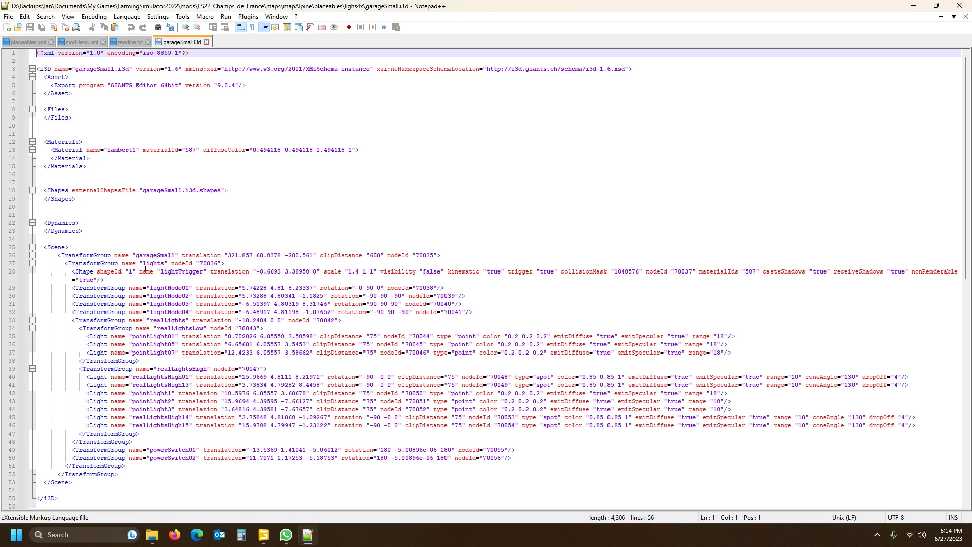
{"action": "left_click", "coordinate": [84, 265]}
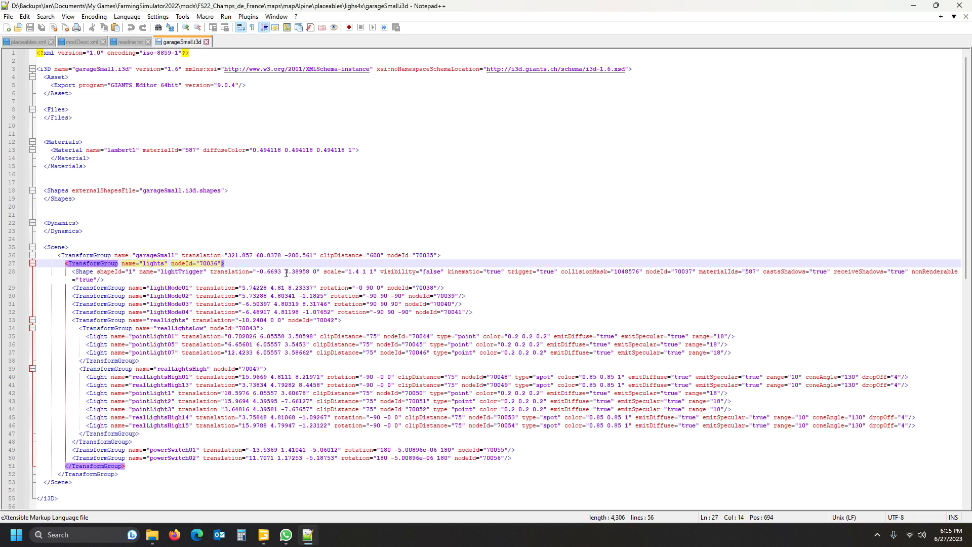
{"action": "mouse_move", "coordinate": [152, 539]}
{"action": "left_click", "coordinate": [913, 6]}
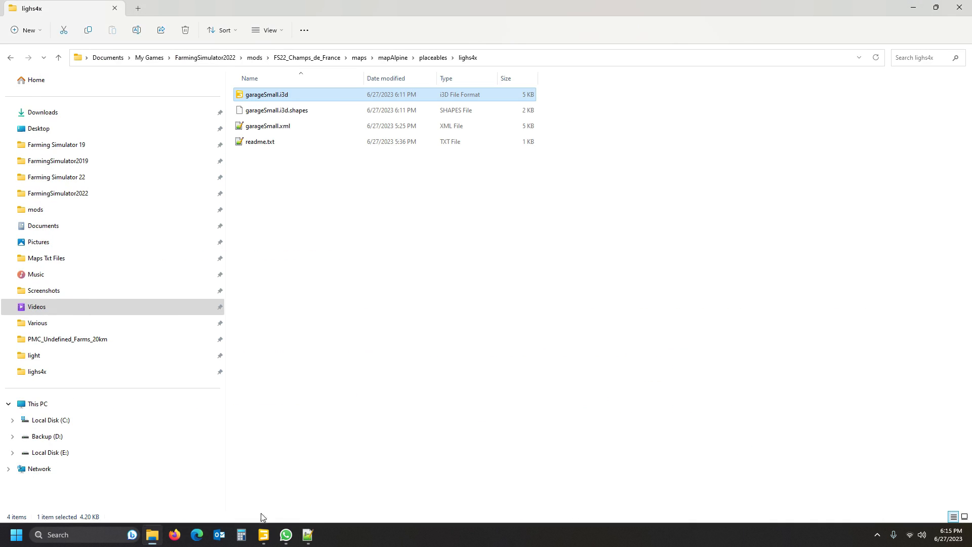
{"action": "left_click", "coordinate": [263, 535]}
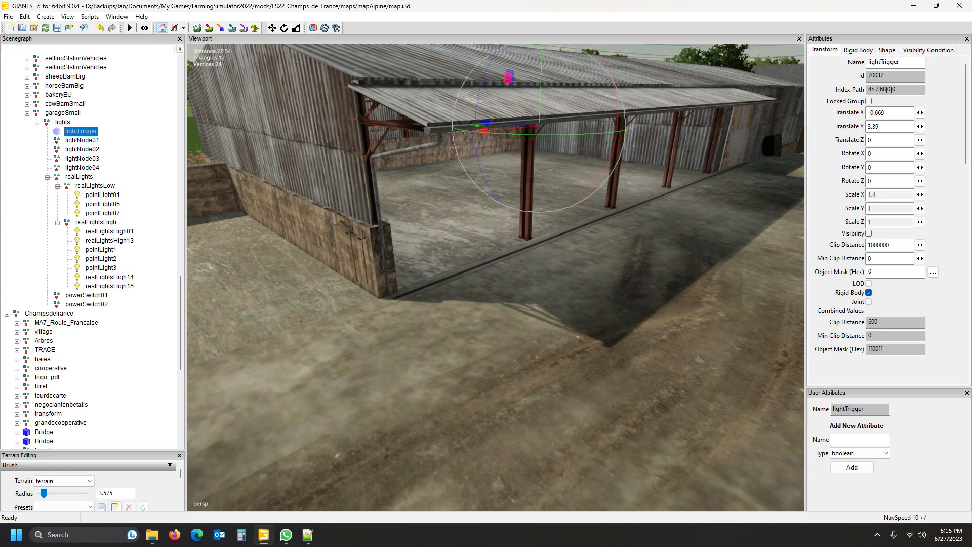
{"action": "left_click", "coordinate": [308, 534]}
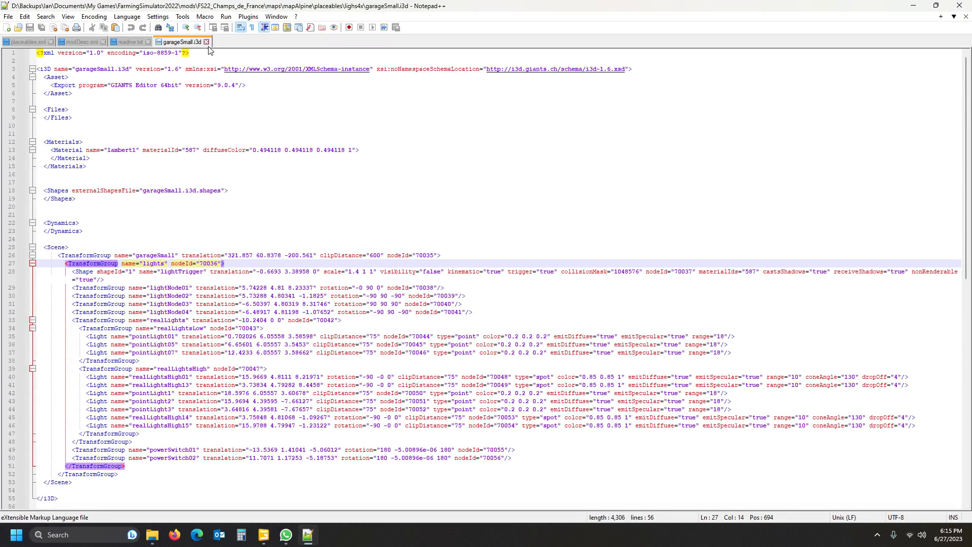
{"action": "left_click", "coordinate": [206, 41]}
{"action": "left_click", "coordinate": [915, 6]}
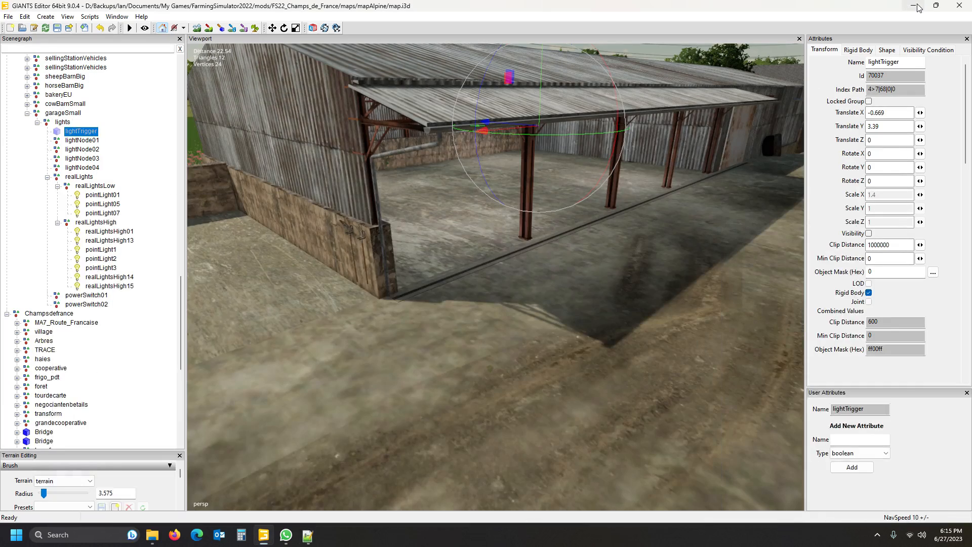
Examine the lightTrigger's lockedgroup attribute in the desktop lighs4x folder's original garageSmall.i3d in Notepad++, and close the file.
{"action": "left_click", "coordinate": [918, 7]}
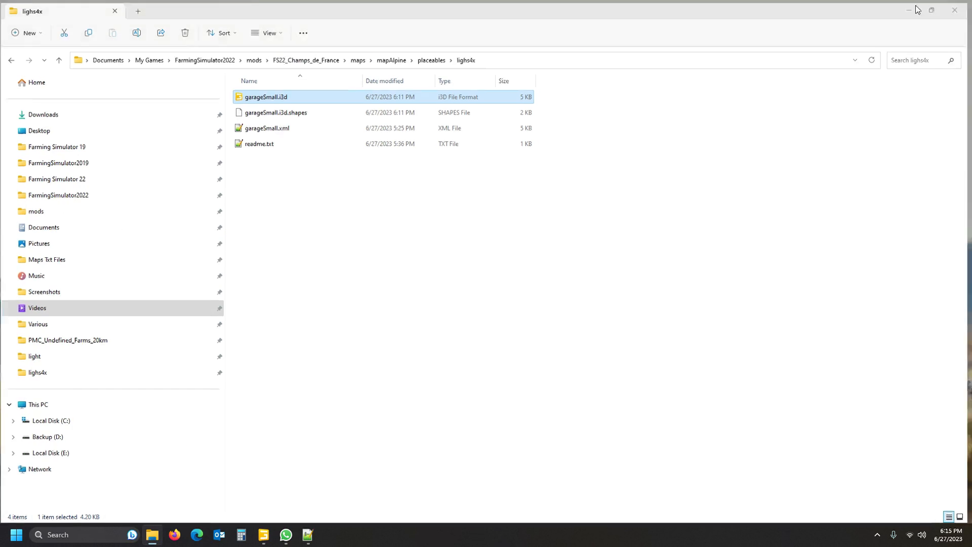
{"action": "left_click", "coordinate": [917, 9]}
{"action": "double_click", "coordinate": [522, 170]}
{"action": "left_click", "coordinate": [278, 101]}
{"action": "right_click", "coordinate": [277, 100]}
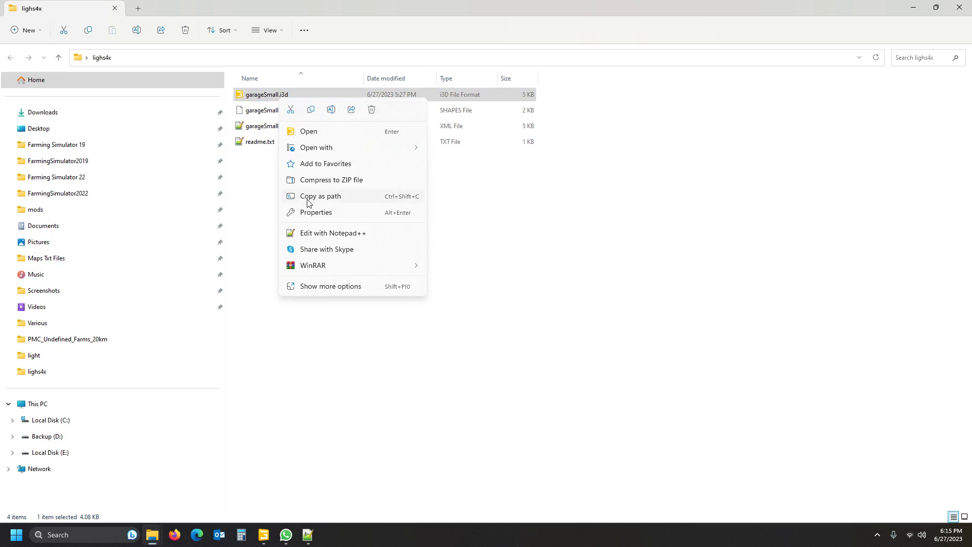
{"action": "left_click", "coordinate": [309, 232]}
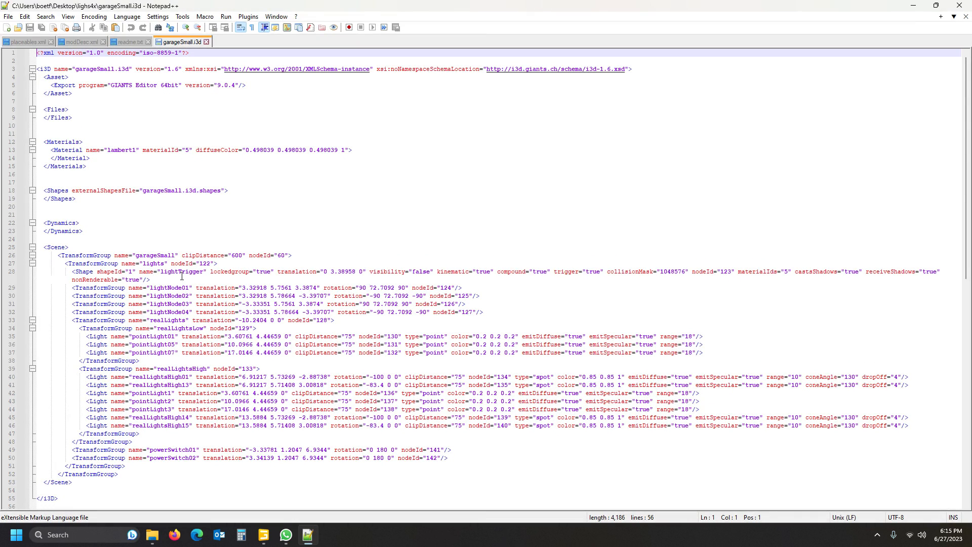
{"action": "left_click", "coordinate": [229, 274]}
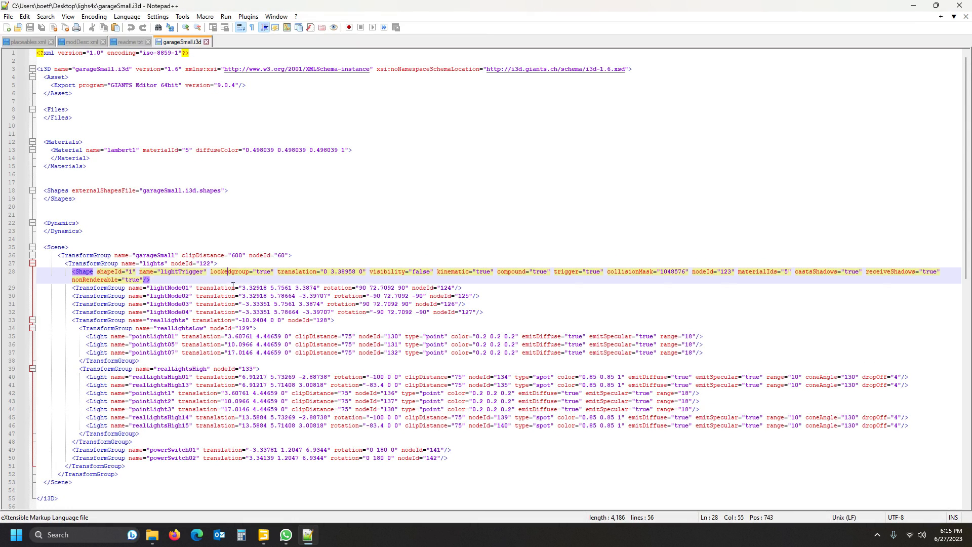
{"action": "double_click", "coordinate": [265, 272]}
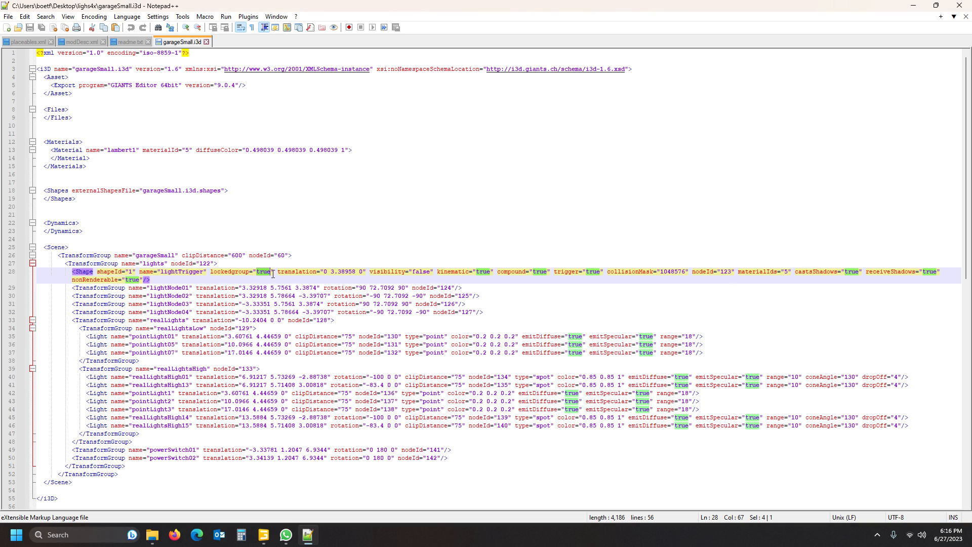
{"action": "left_click", "coordinate": [206, 41]}
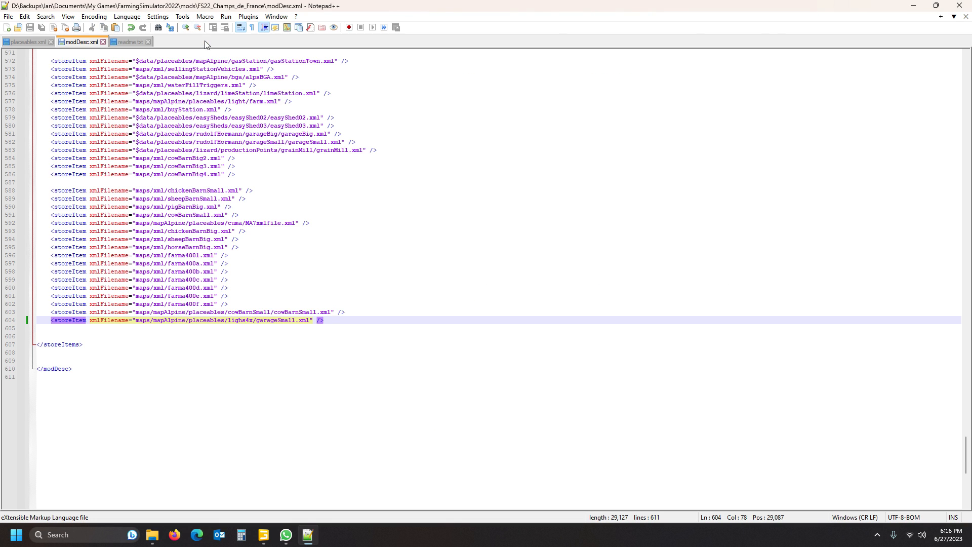
{"action": "left_click", "coordinate": [264, 534]}
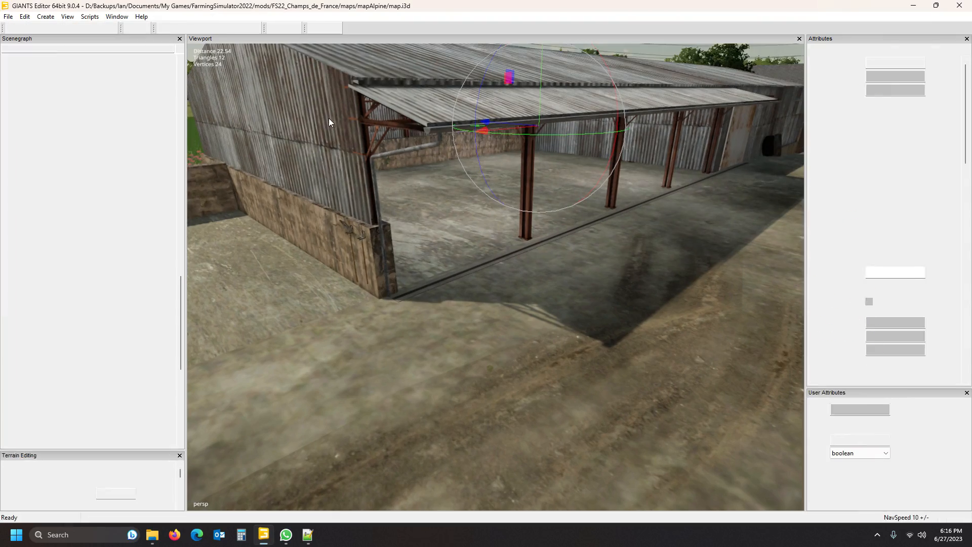
{"action": "scroll", "coordinate": [380, 235], "scroll_direction": "down", "scroll_amount": 6}
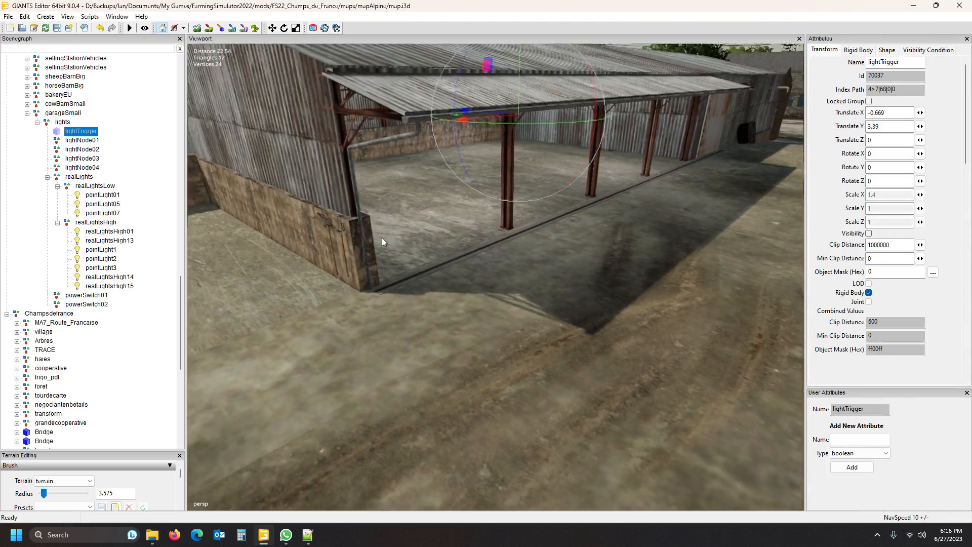
{"action": "scroll", "coordinate": [354, 241], "scroll_direction": "up", "scroll_amount": 5}
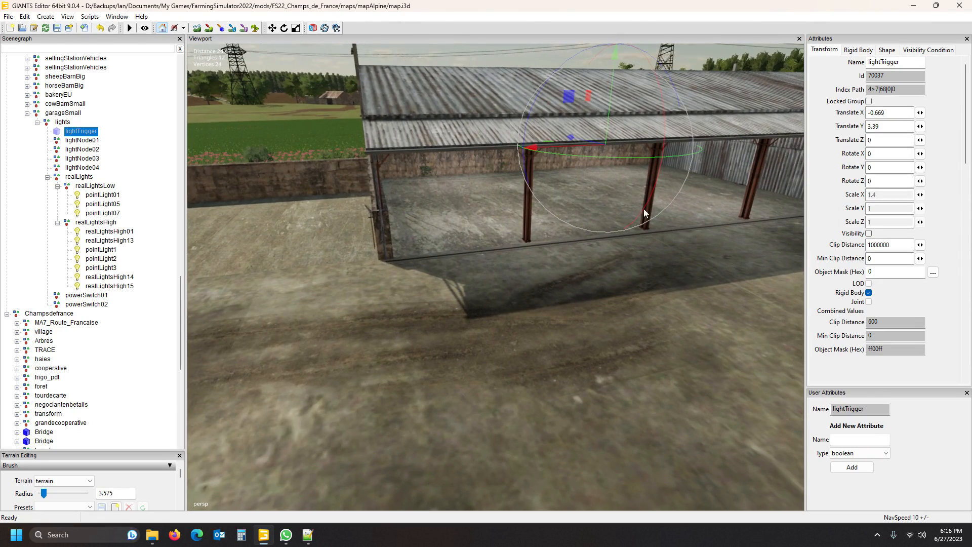
{"action": "right_click_drag", "start_coordinate": [644, 211], "coordinate": [651, 231]}
{"action": "right_click_drag", "start_coordinate": [335, 277], "coordinate": [344, 269]}
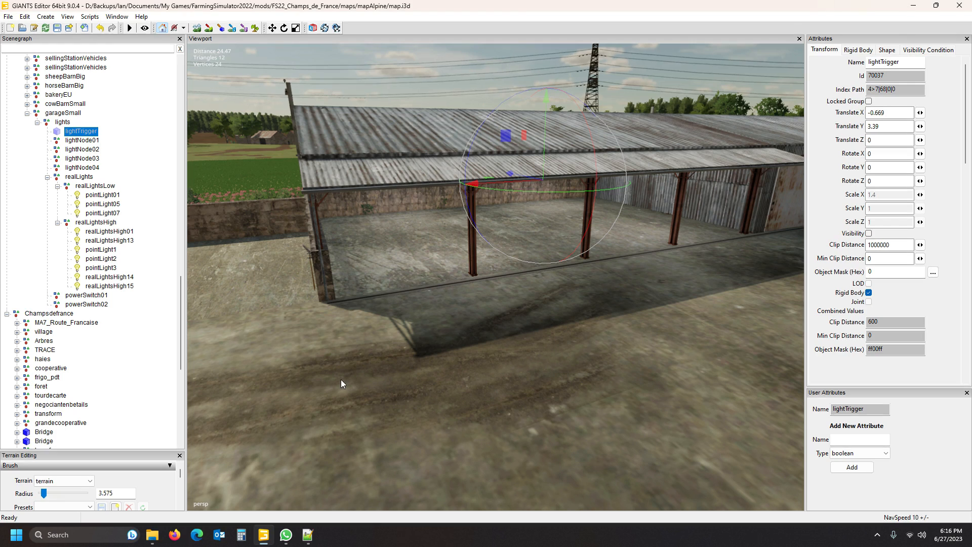
Switch to Notepad++ and review the garageSmall placeable entry in placeables.xml.
{"action": "mouse_move", "coordinate": [308, 538]}
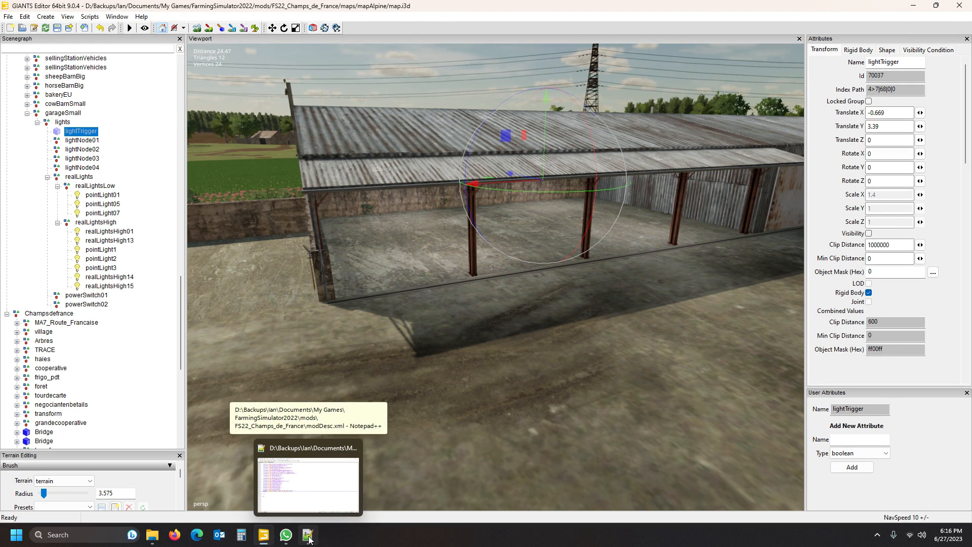
{"action": "left_click", "coordinate": [310, 540]}
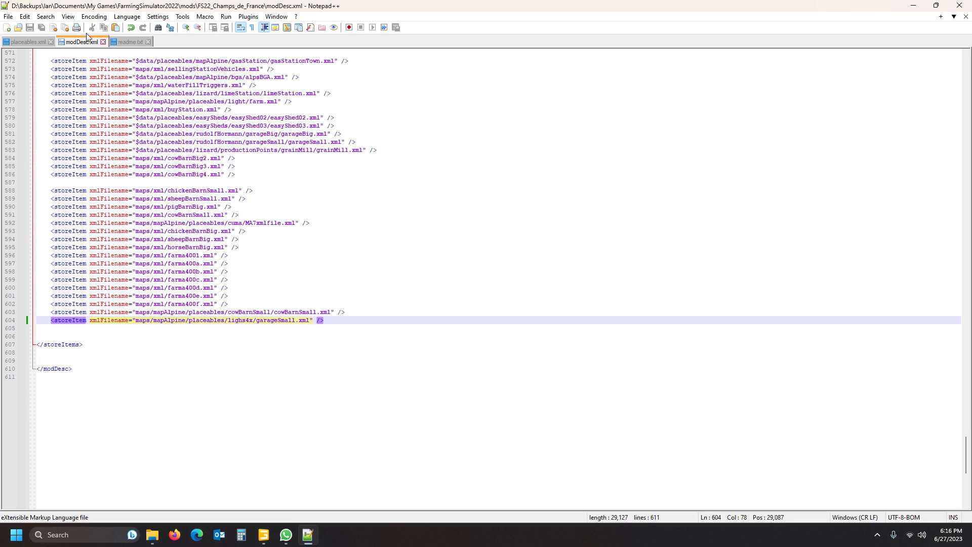
{"action": "left_click", "coordinate": [23, 42]}
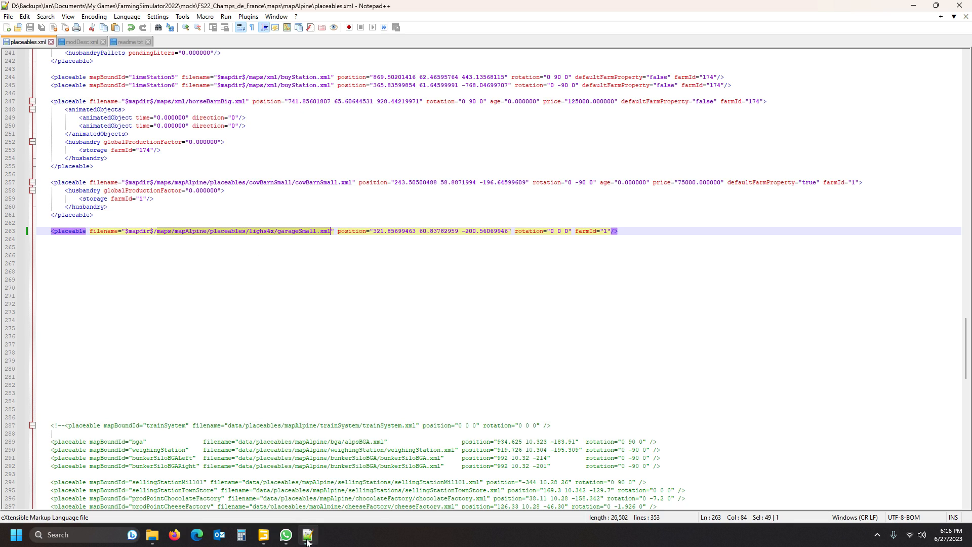
Close the desktop lighs4x folder window and open the map mod's lighs4x garageSmall.i3d in GIANTS Editor.
{"action": "mouse_move", "coordinate": [307, 538]}
{"action": "mouse_move", "coordinate": [153, 536]}
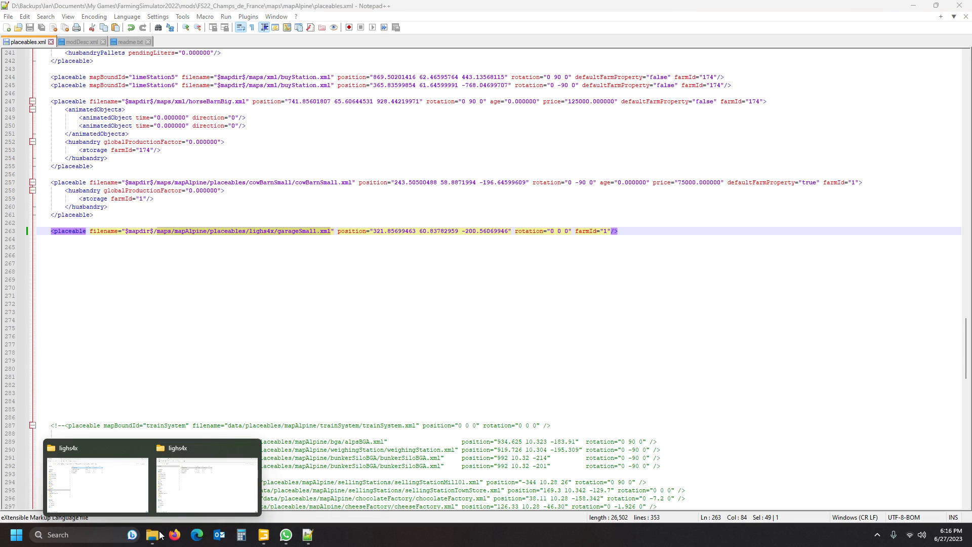
{"action": "left_click", "coordinate": [88, 489]}
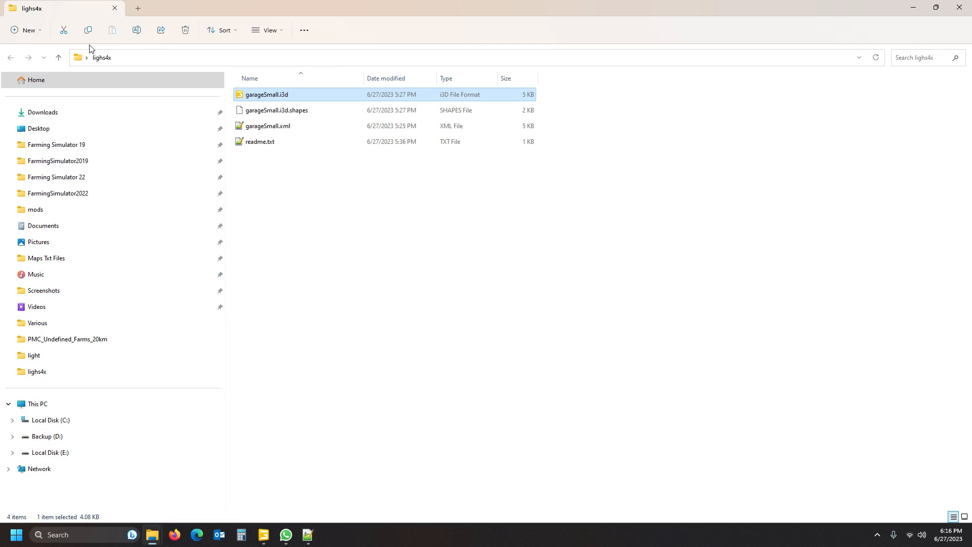
{"action": "left_click", "coordinate": [958, 8]}
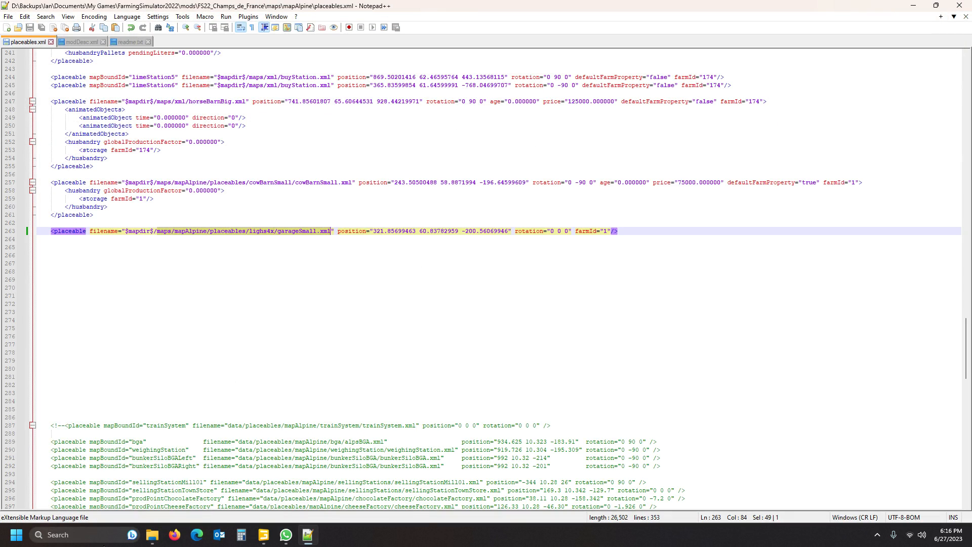
{"action": "left_click", "coordinate": [154, 536]}
{"action": "left_click", "coordinate": [314, 214]}
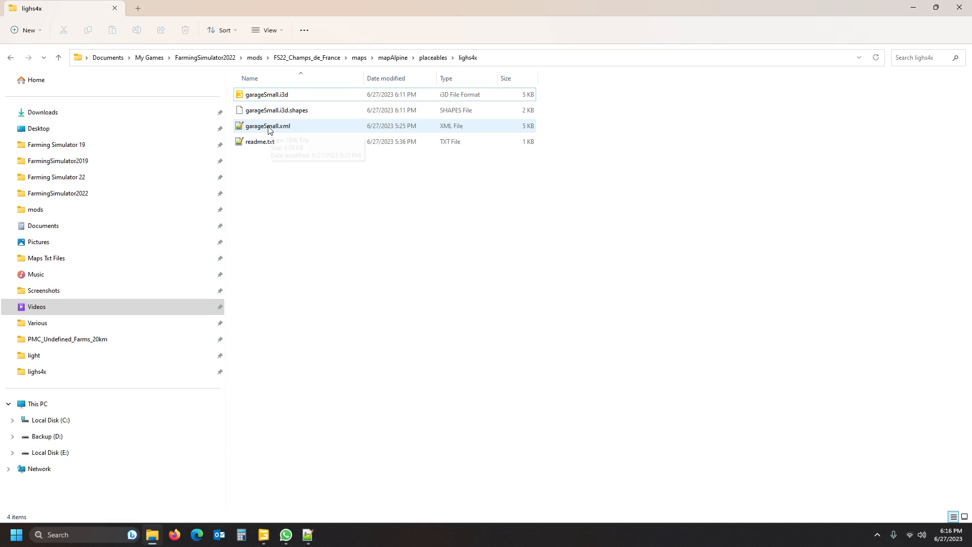
{"action": "double_click", "coordinate": [267, 97]}
{"action": "left_click", "coordinate": [447, 327]}
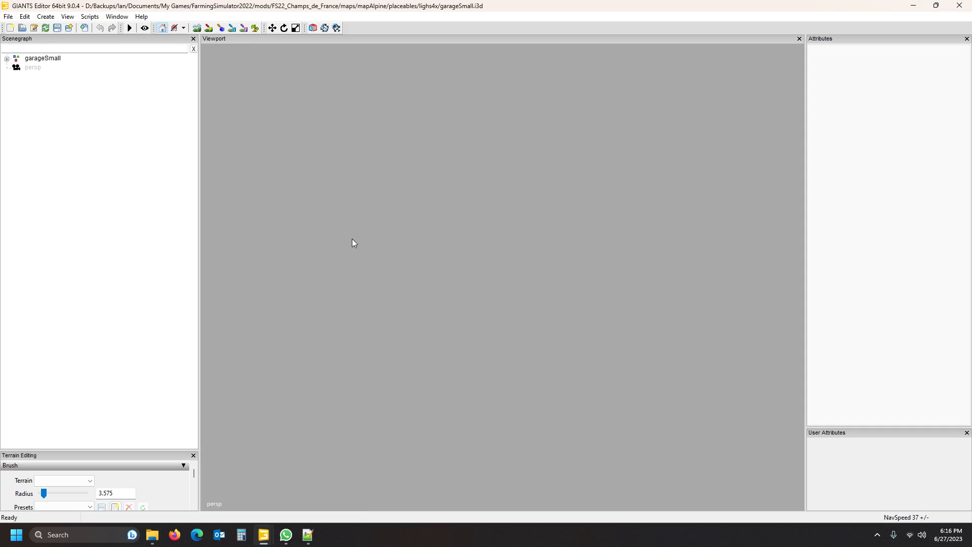
Set the garageSmall root group's X, Y and Z translation to 0.
{"action": "left_click", "coordinate": [45, 59]}
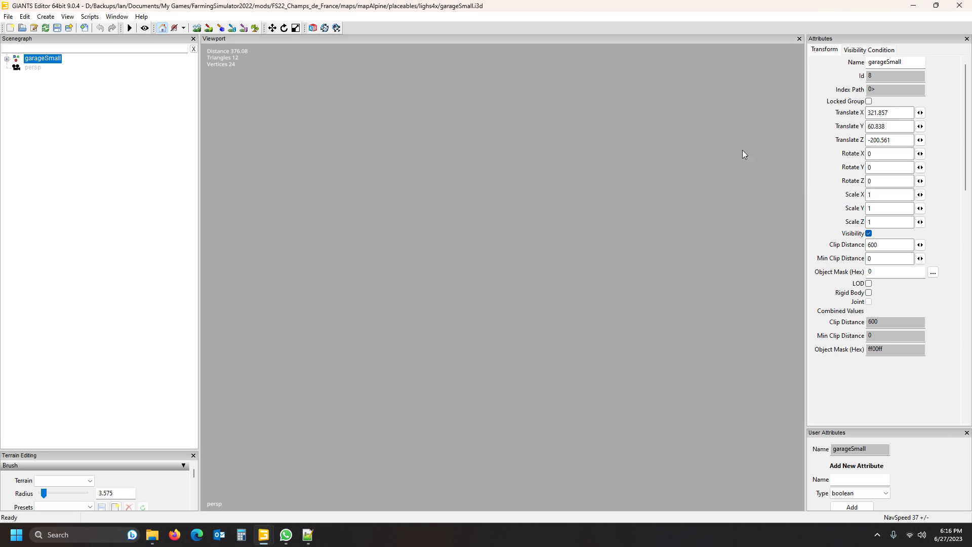
{"action": "double_click", "coordinate": [899, 112]}
{"action": "type", "text": "0"}
{"action": "double_click", "coordinate": [889, 126]}
{"action": "type", "text": "0"}
{"action": "left_click", "coordinate": [899, 137]}
{"action": "double_click", "coordinate": [899, 139]}
{"action": "type", "text": "0"}
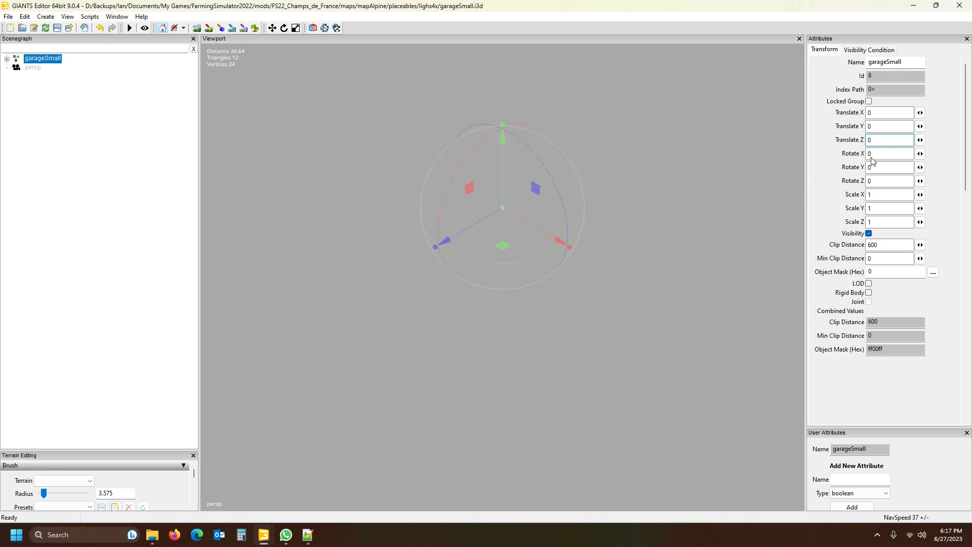
Save garageSmall.i3d and close its GIANTS Editor window.
{"action": "left_click", "coordinate": [53, 67]}
{"action": "left_click", "coordinate": [53, 29]}
{"action": "left_click", "coordinate": [959, 6]}
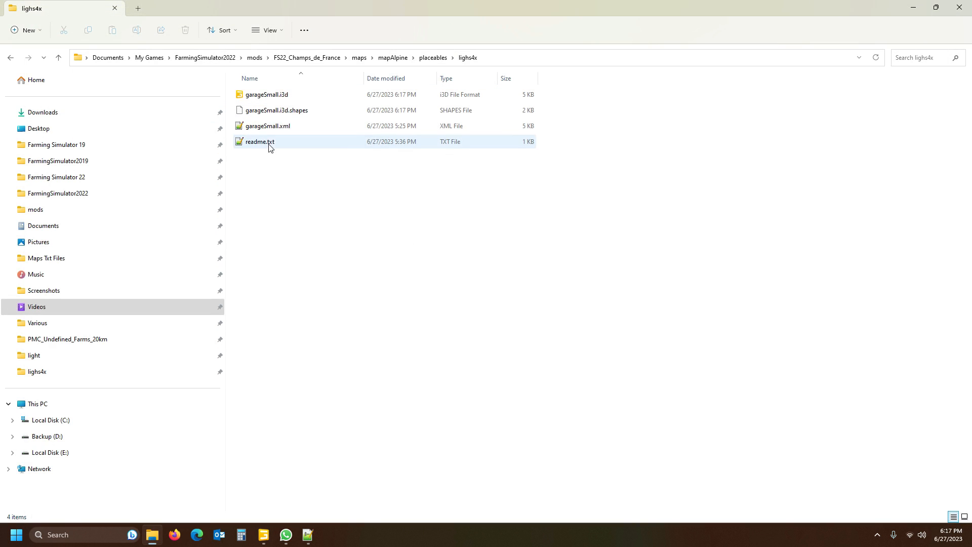
Replace the folder path in garageSmall.xml's base filename with maps/mapAlpine/placeables/lighs4x, copied from the garageSmall entry in placeables.xml.
{"action": "double_click", "coordinate": [268, 127]}
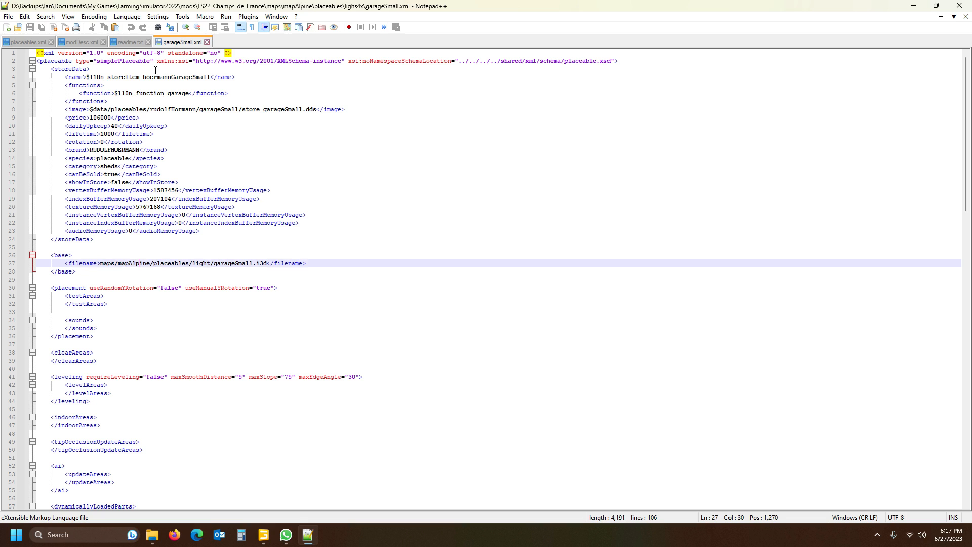
{"action": "left_click", "coordinate": [25, 44]}
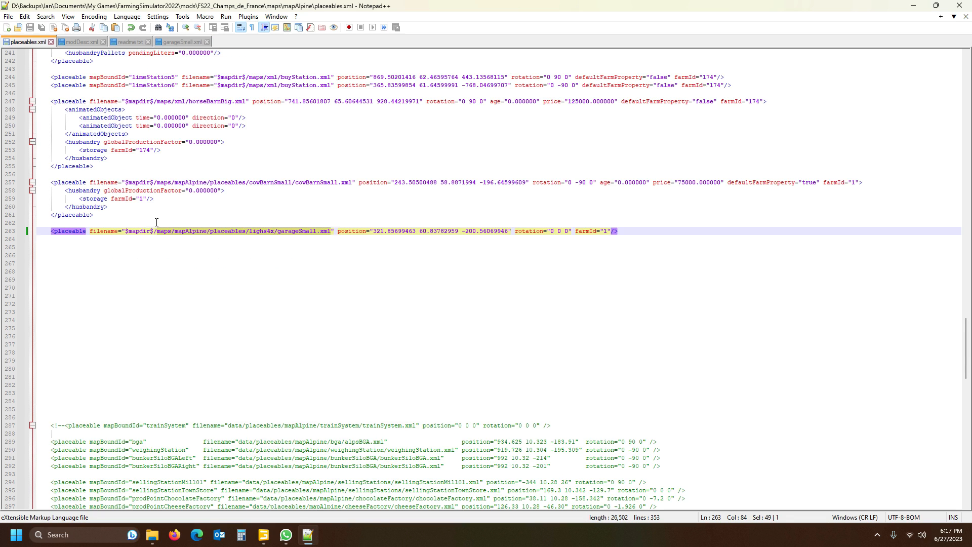
{"action": "left_click_drag", "start_coordinate": [157, 228], "coordinate": [271, 236]}
{"action": "key", "text": "ctrl+c"}
{"action": "left_click", "coordinate": [179, 44]}
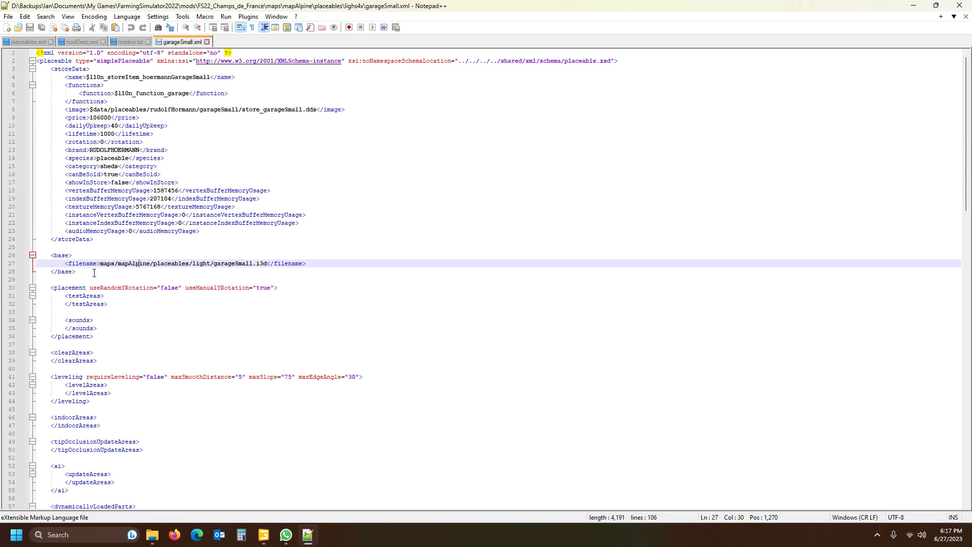
{"action": "left_click_drag", "start_coordinate": [100, 263], "coordinate": [209, 261]}
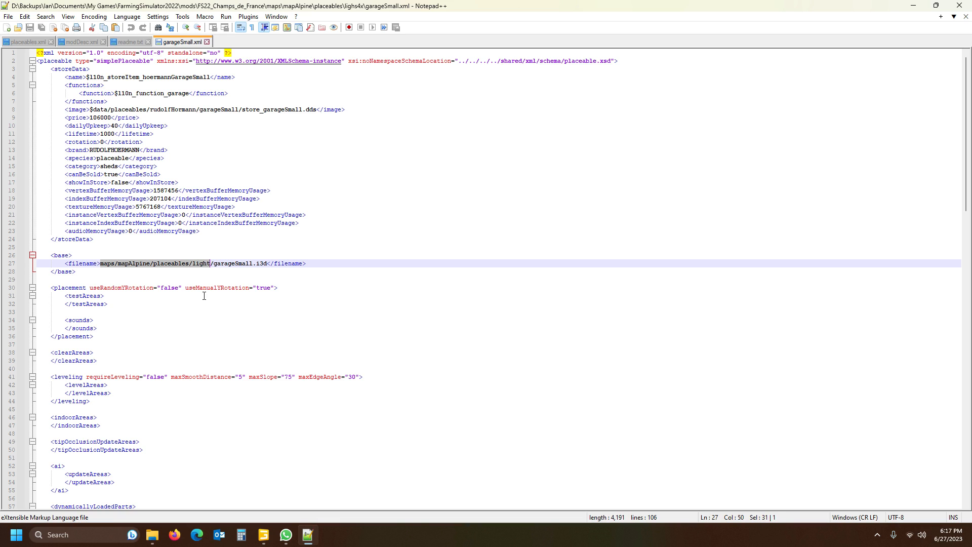
{"action": "key", "text": "ctrl+v"}
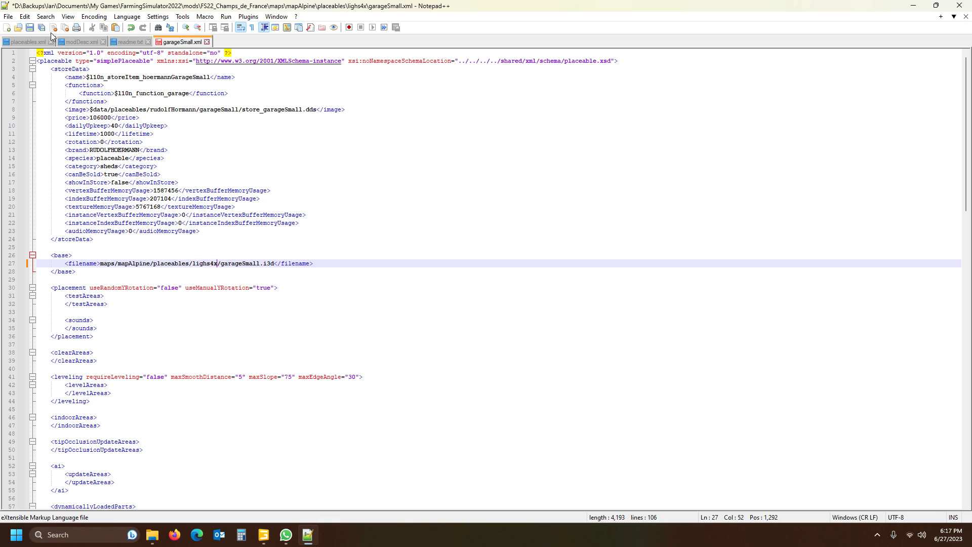
Save garageSmall.xml and save the map.i3d scene in GIANTS Editor.
{"action": "left_click", "coordinate": [28, 29]}
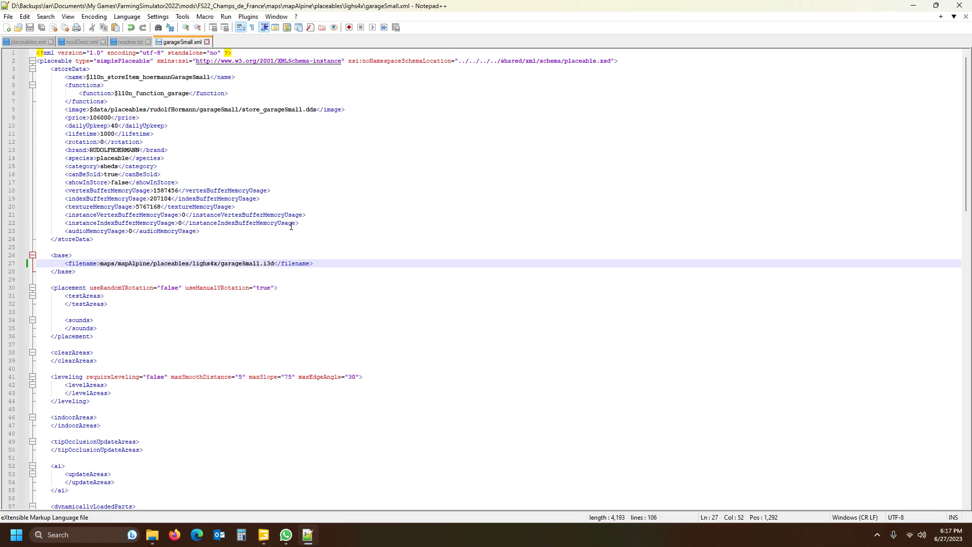
{"action": "left_click", "coordinate": [263, 534]}
{"action": "right_click", "coordinate": [117, 105]}
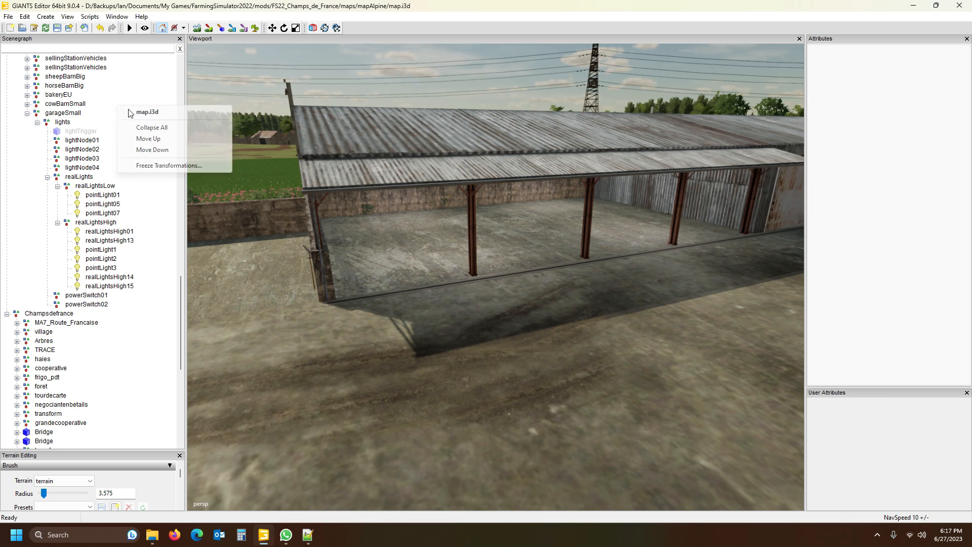
{"action": "left_click", "coordinate": [125, 81]}
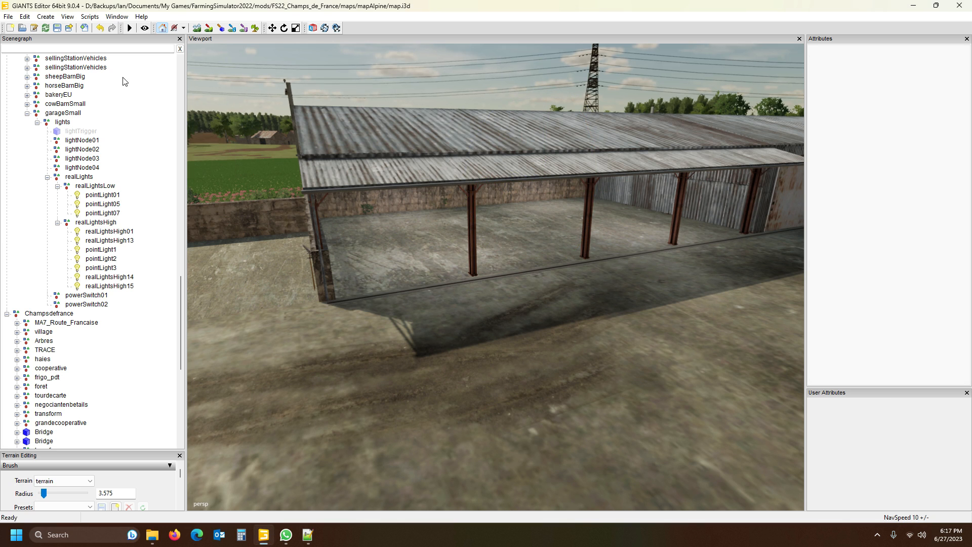
{"action": "left_click", "coordinate": [58, 28]}
Launch Farming Simulator 22 through Steam and skip its intro videos.
{"action": "left_click", "coordinate": [882, 538]}
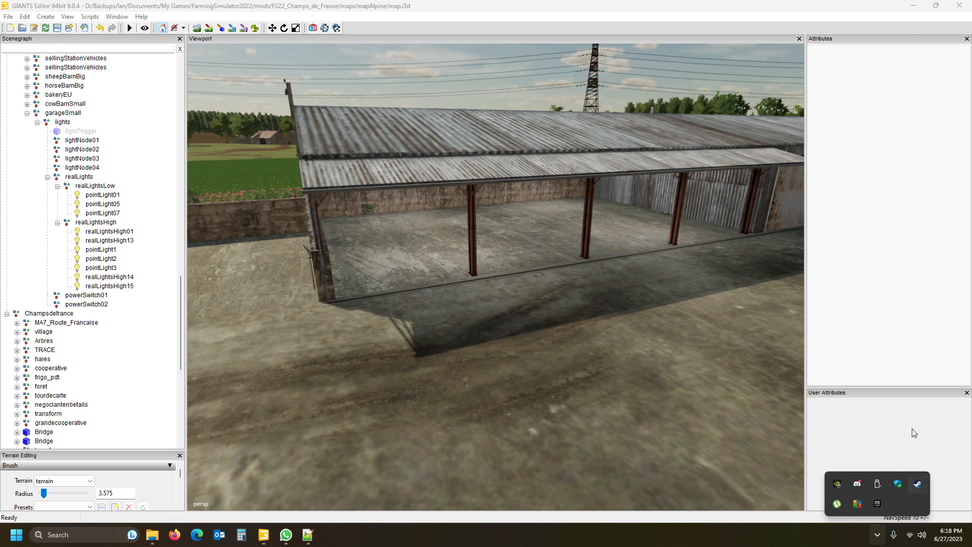
{"action": "right_click", "coordinate": [918, 484]}
{"action": "left_click", "coordinate": [872, 268]}
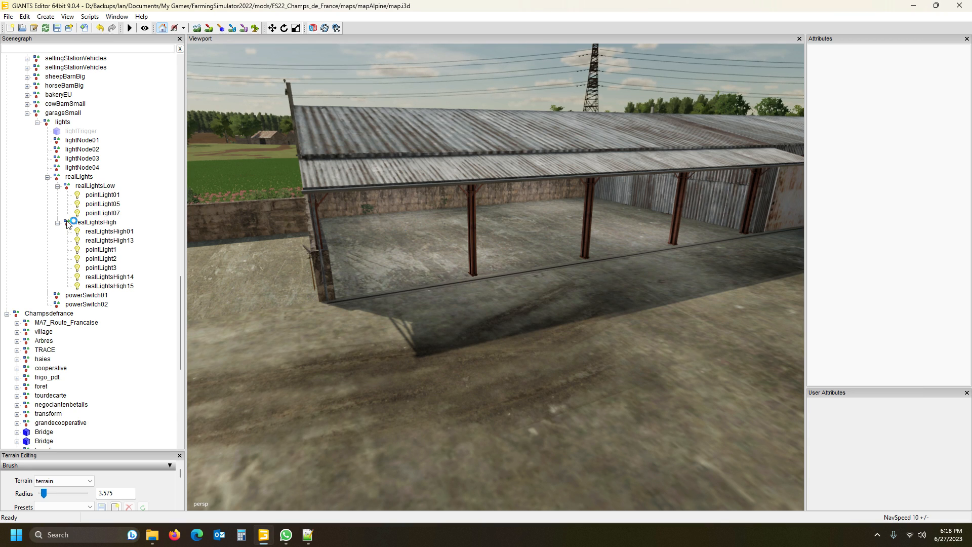
{"action": "mouse_move", "coordinate": [312, 539]}
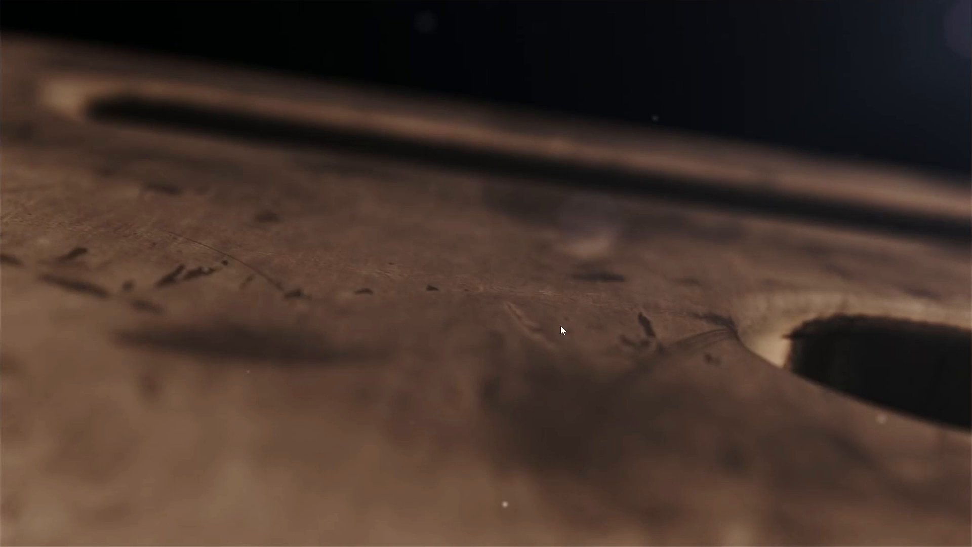
{"action": "left_click", "coordinate": [446, 334]}
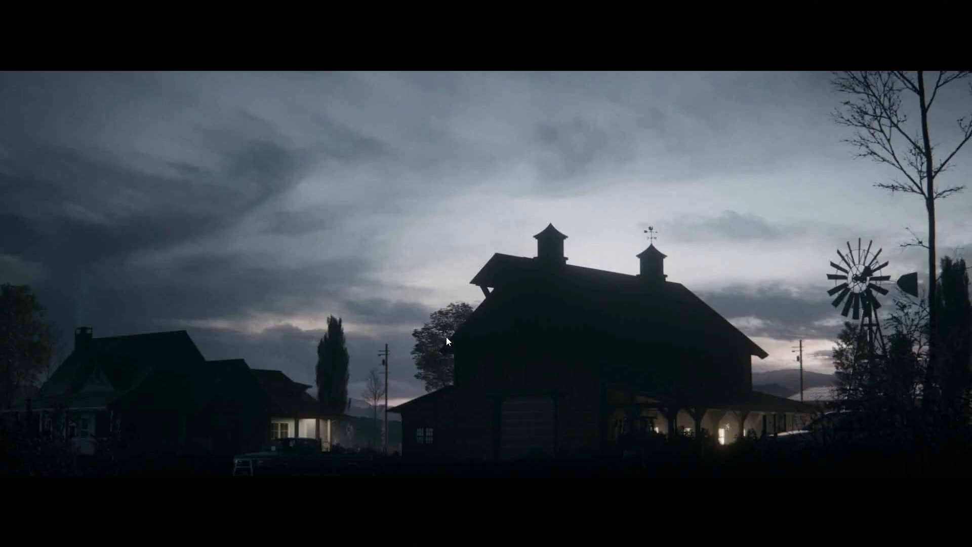
{"action": "left_click", "coordinate": [446, 333]}
Set up a new career in an empty save slot on the Champs de France map.
{"action": "left_click", "coordinate": [97, 315]}
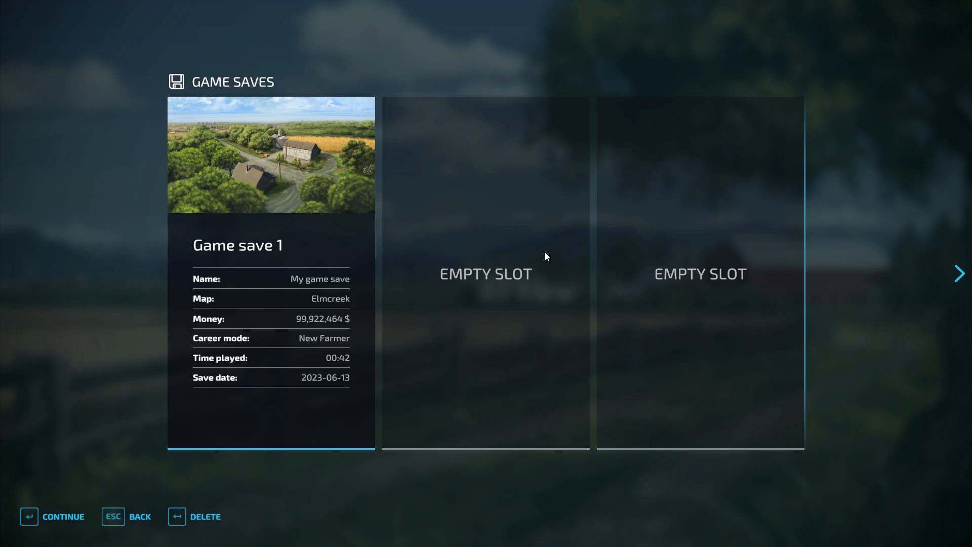
{"action": "left_click", "coordinate": [545, 254]}
{"action": "left_click", "coordinate": [277, 304]}
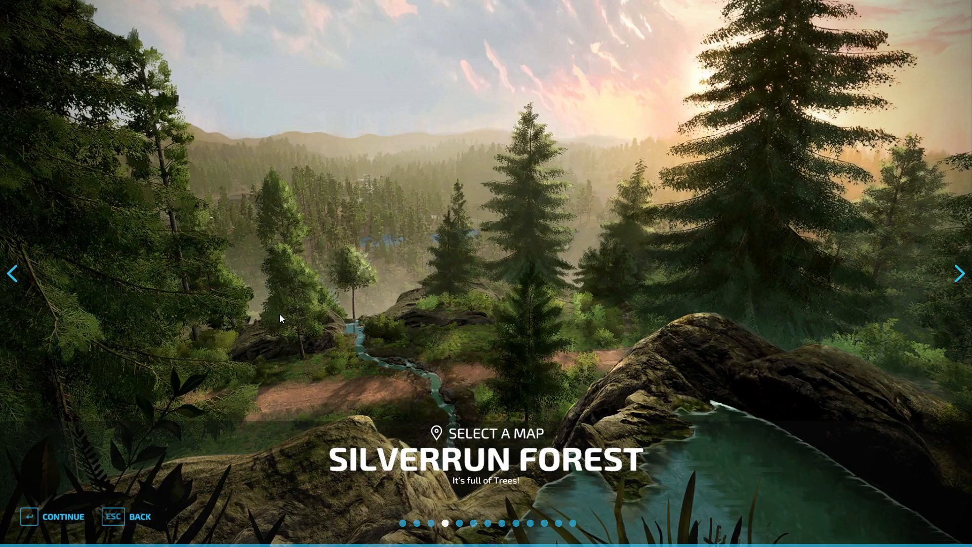
{"action": "scroll", "coordinate": [394, 353], "scroll_direction": "down", "scroll_amount": 2}
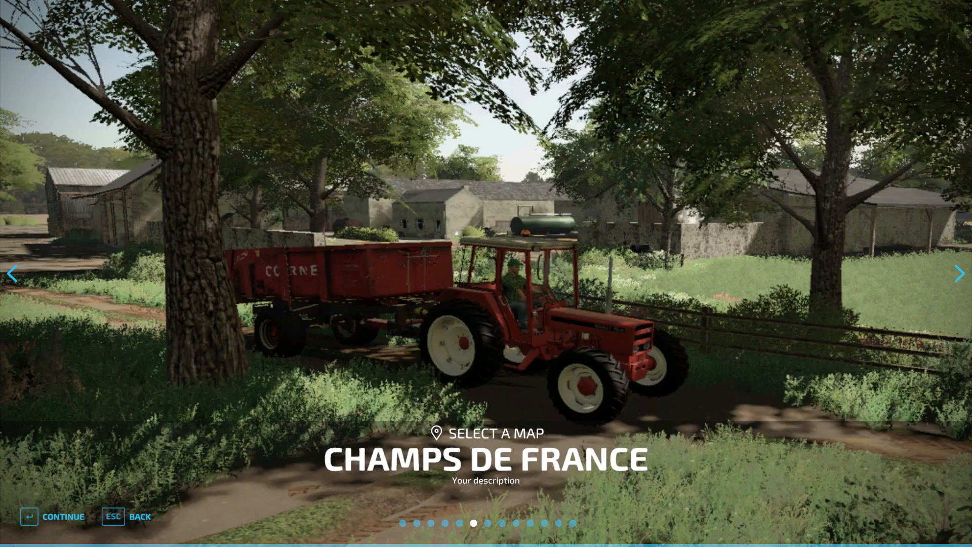
{"action": "left_click", "coordinate": [58, 517]}
{"action": "left_click", "coordinate": [57, 518]}
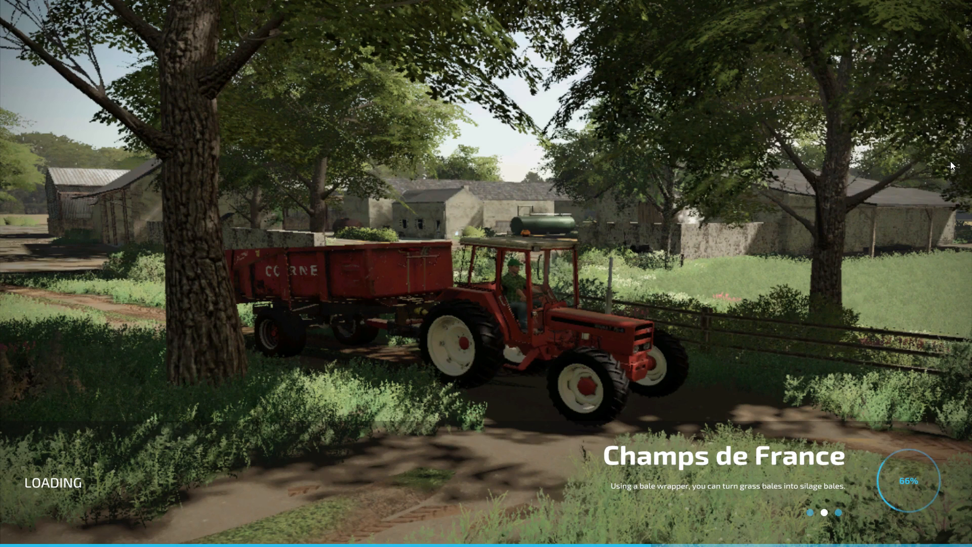
Show the console log while the map loads, start the game and confirm the default character.
{"action": "key", "text": "grave"}
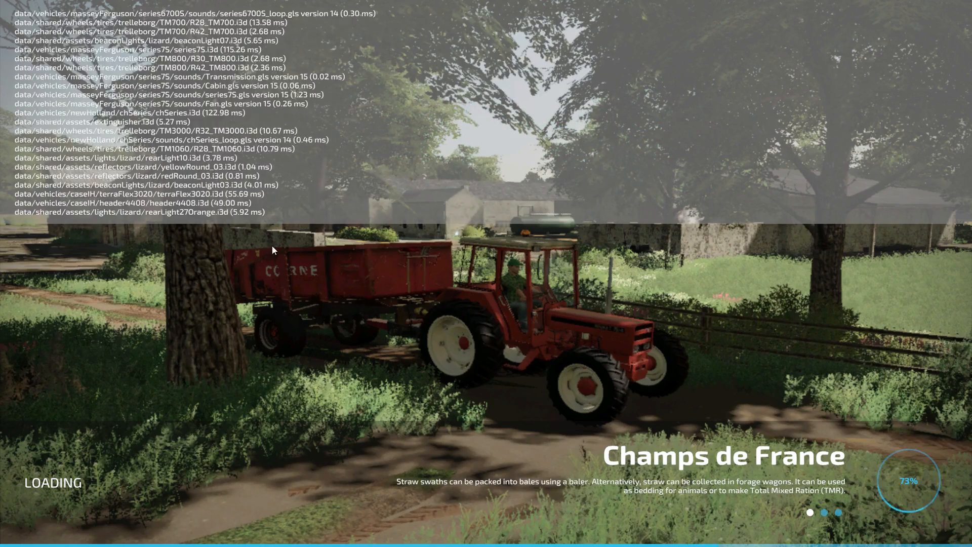
{"action": "left_click", "coordinate": [28, 521]}
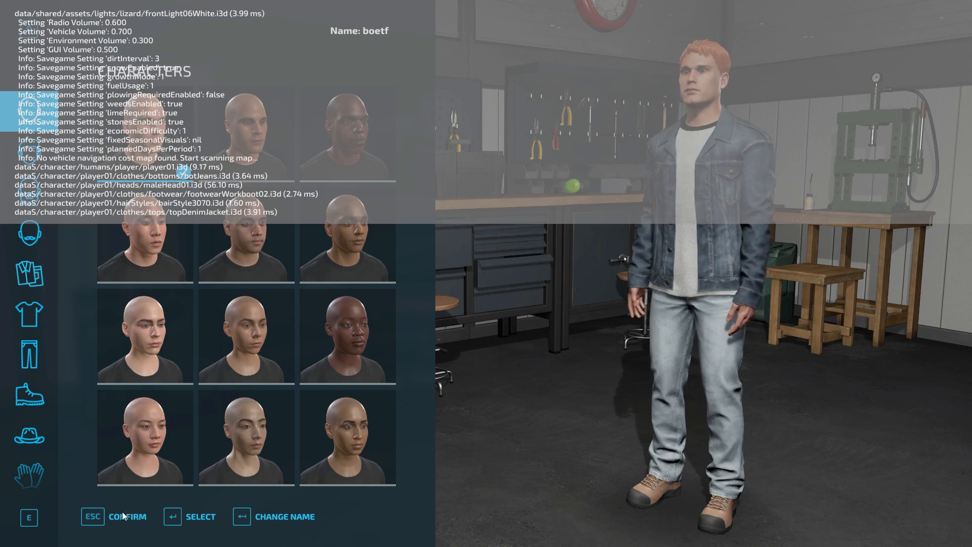
{"action": "left_click", "coordinate": [124, 511]}
{"action": "key", "text": "Return"}
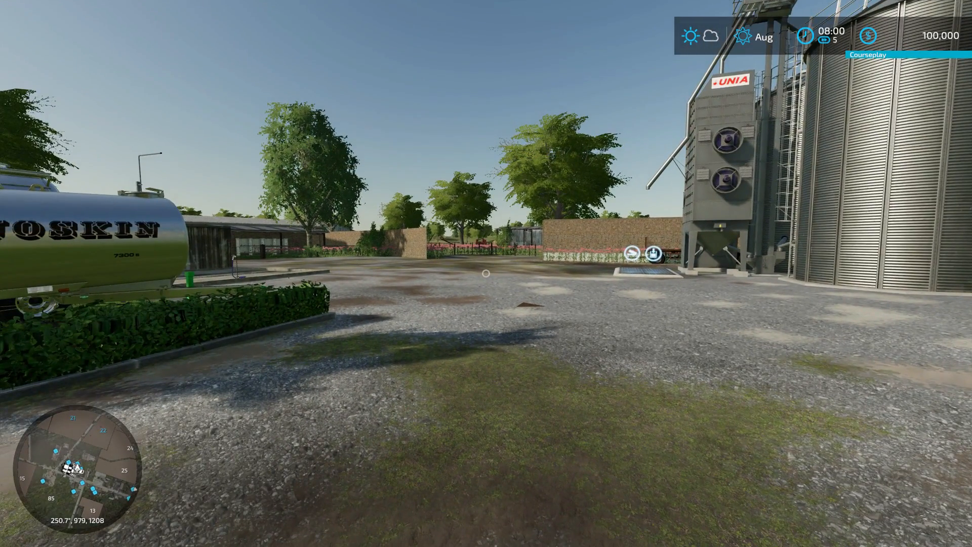
Visit the Cow Barn (large) location from the in-game map.
{"action": "key", "text": "Escape"}
{"action": "left_click_drag", "start_coordinate": [572, 161], "coordinate": [448, 186]}
{"action": "left_click", "coordinate": [531, 172]}
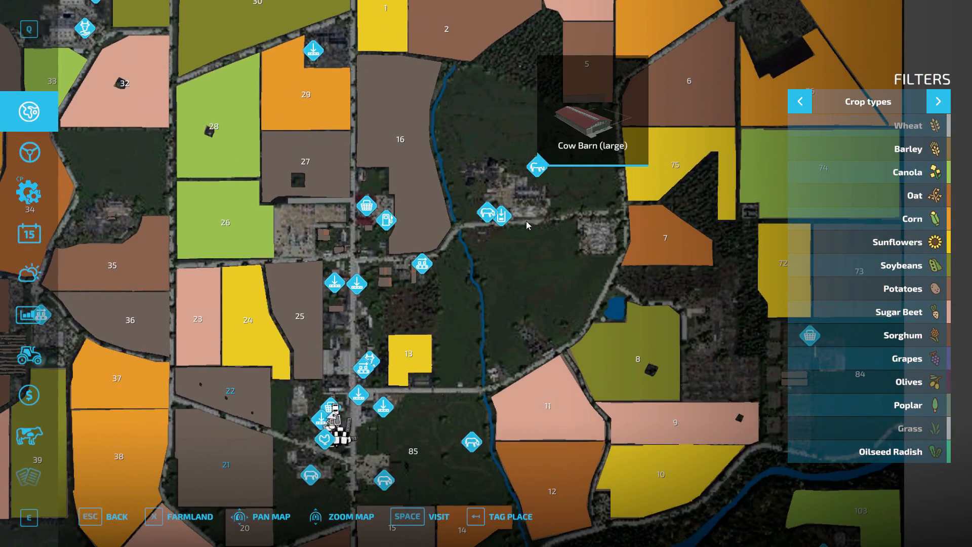
{"action": "left_click", "coordinate": [413, 518]}
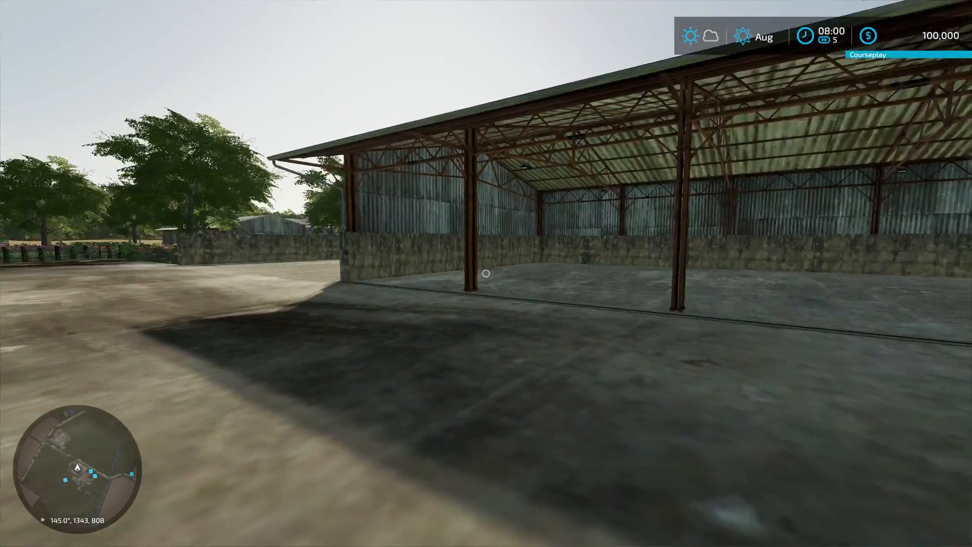
Walk along the open shed to the power switch mounted on its corrugated wall.
{"action": "key", "text": "w"}
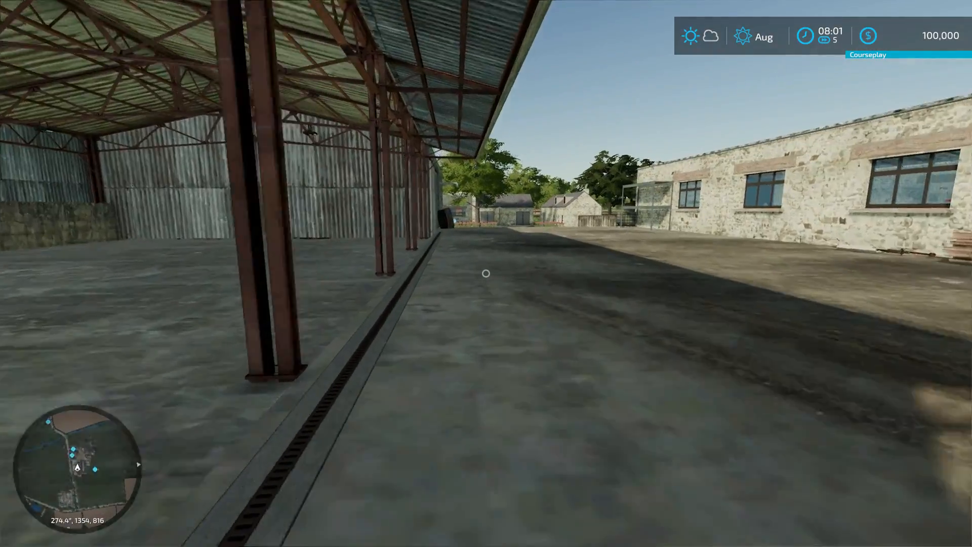
{"action": "key", "text": "w"}
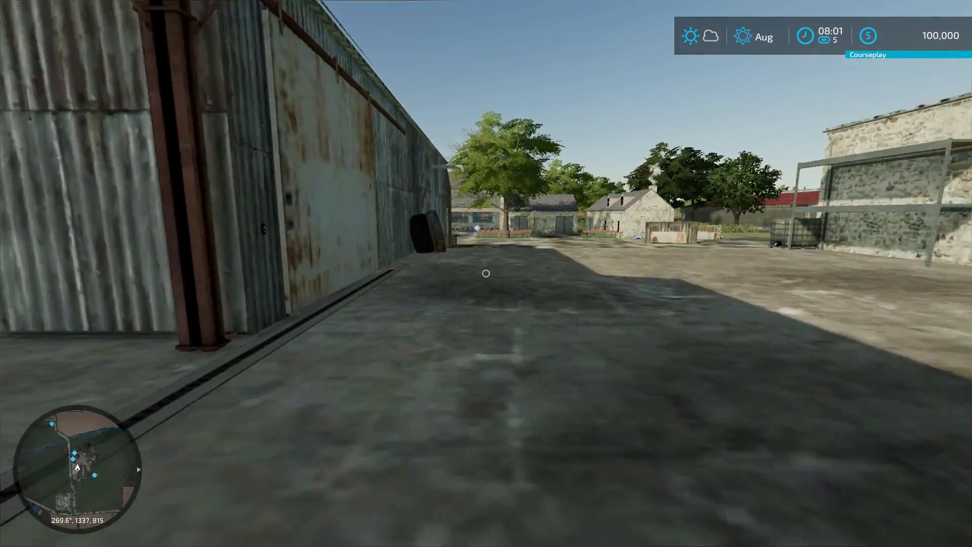
{"action": "key", "text": "w"}
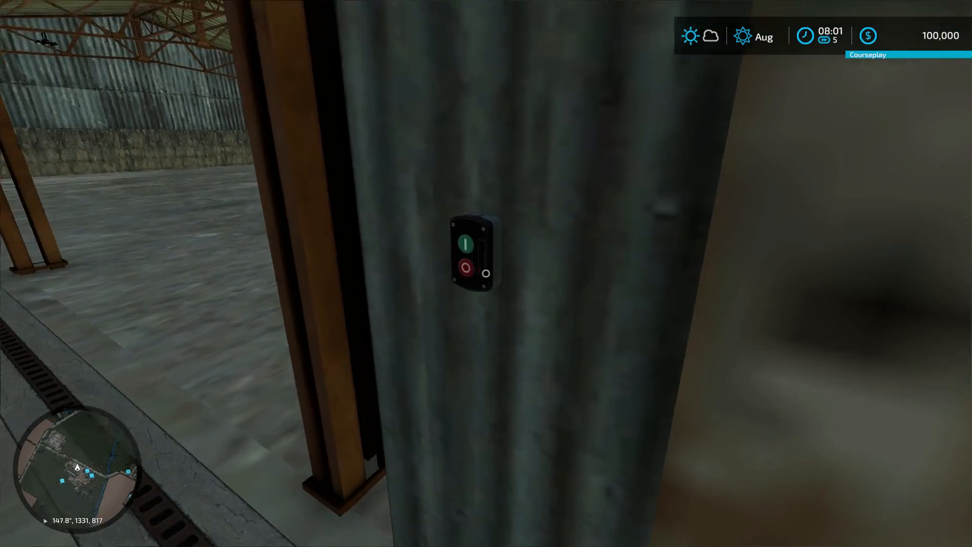
Inspect the placed ceiling light fixtures from the open front of the shed.
{"action": "key", "text": "s"}
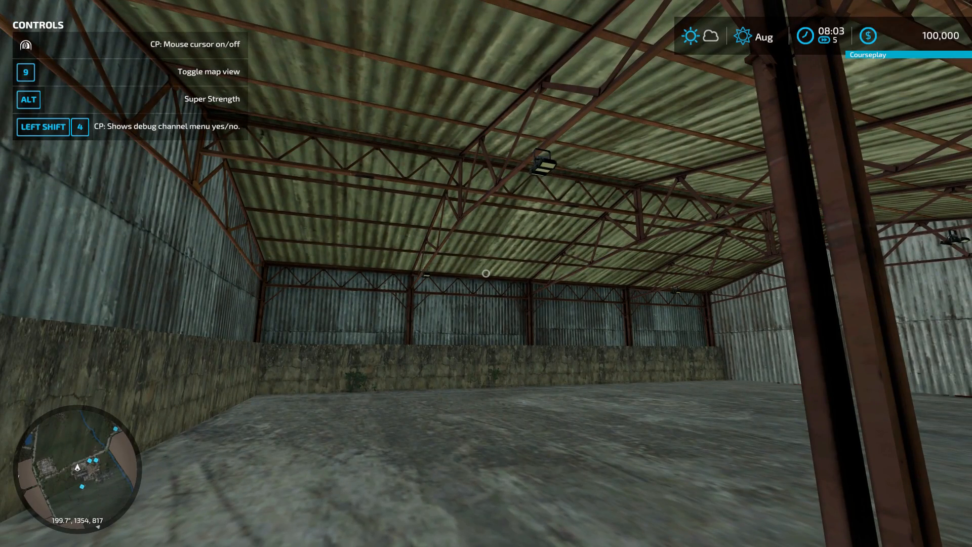
{"action": "key", "text": "s"}
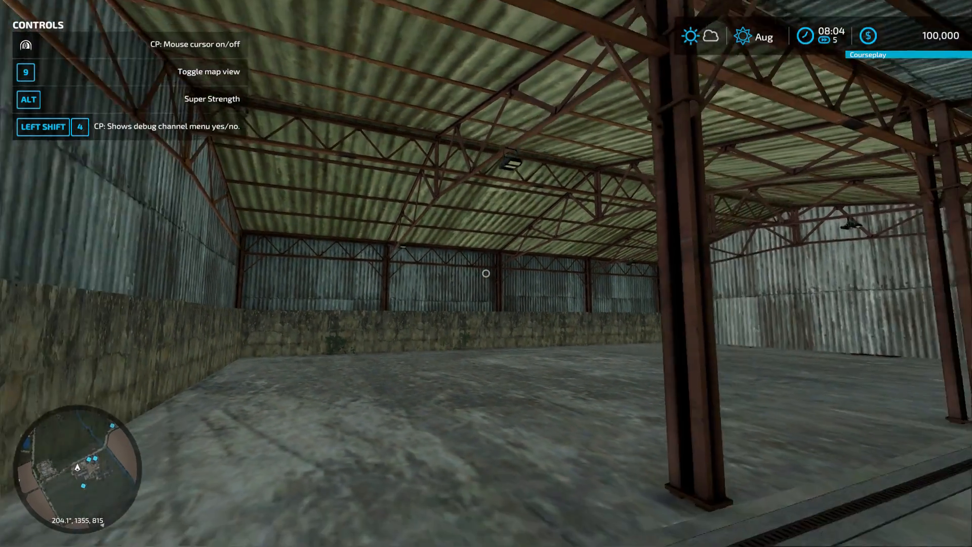
{"action": "key", "text": "d"}
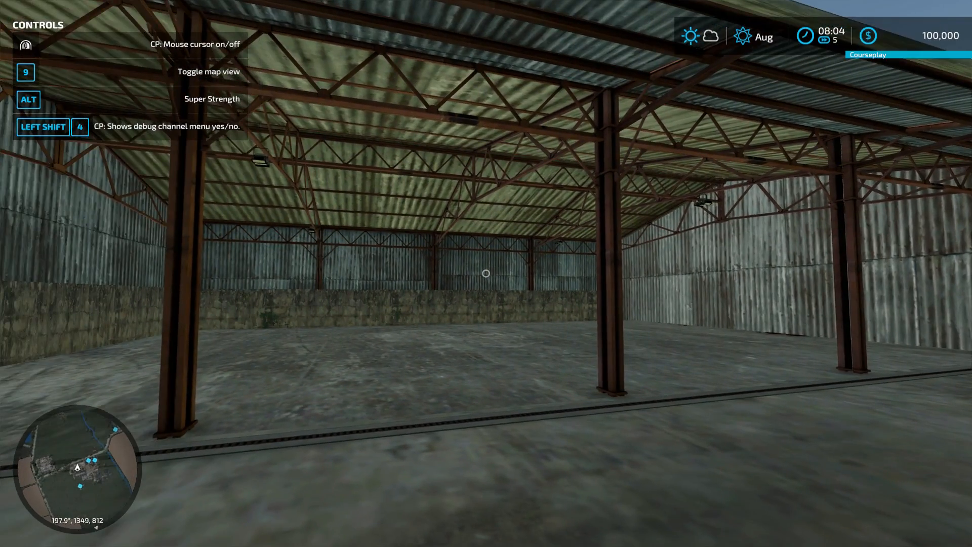
{"action": "key", "text": "d"}
{"action": "key", "text": "d"}
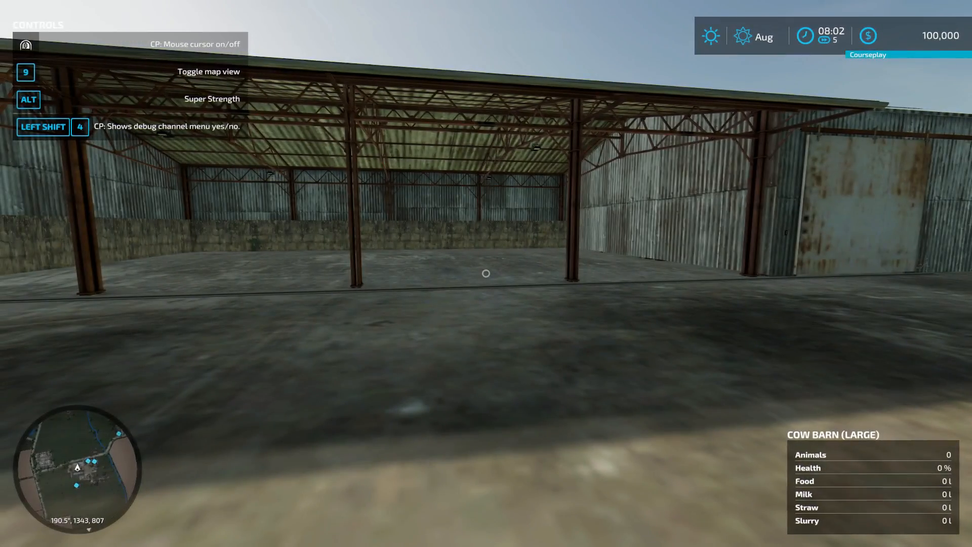
Turn on the shed lights and check their illumination from inside and in front of the shed.
{"action": "key", "text": "d"}
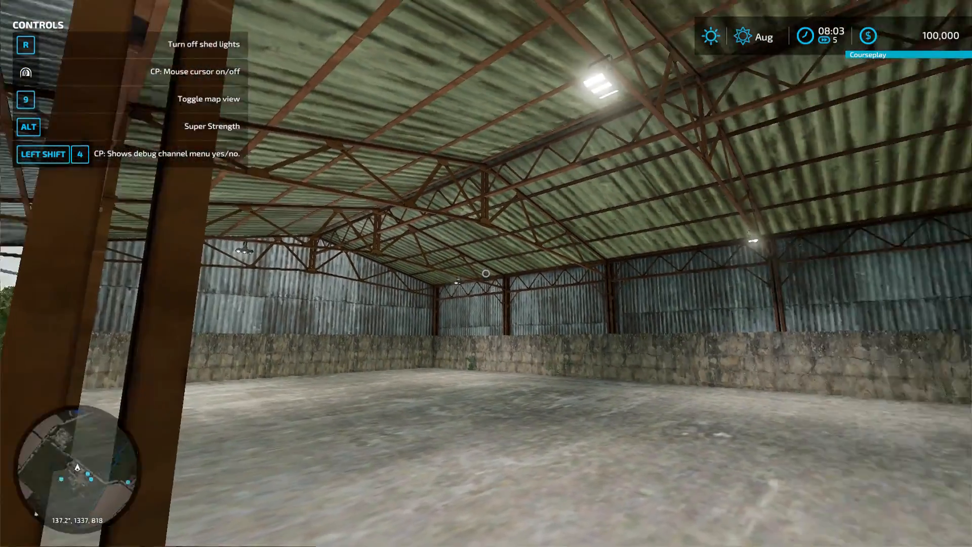
{"action": "key", "text": "s"}
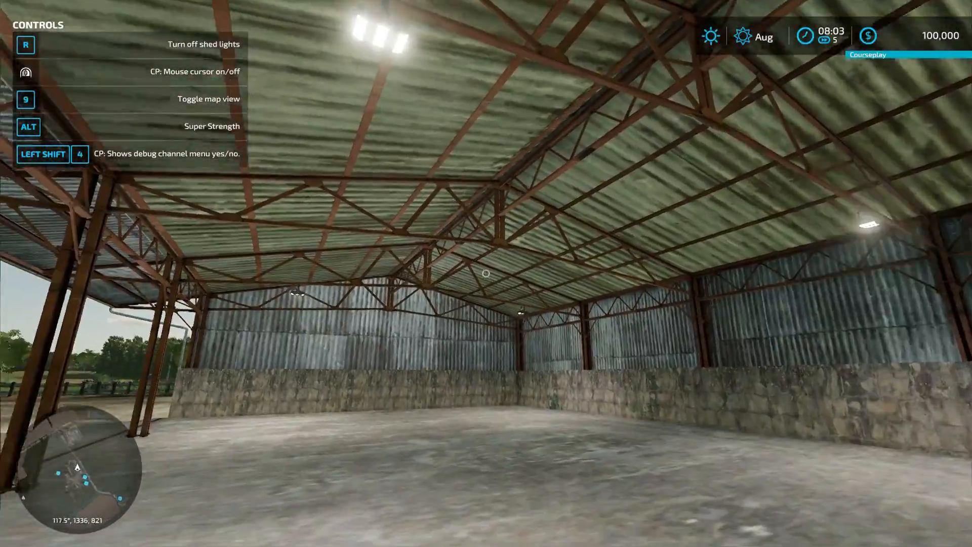
{"action": "key", "text": "s"}
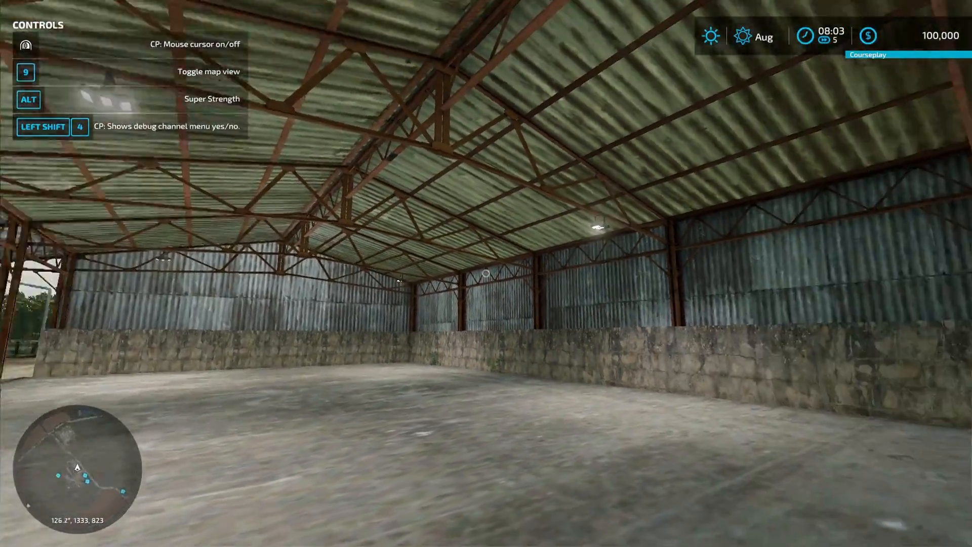
{"action": "key", "text": "w"}
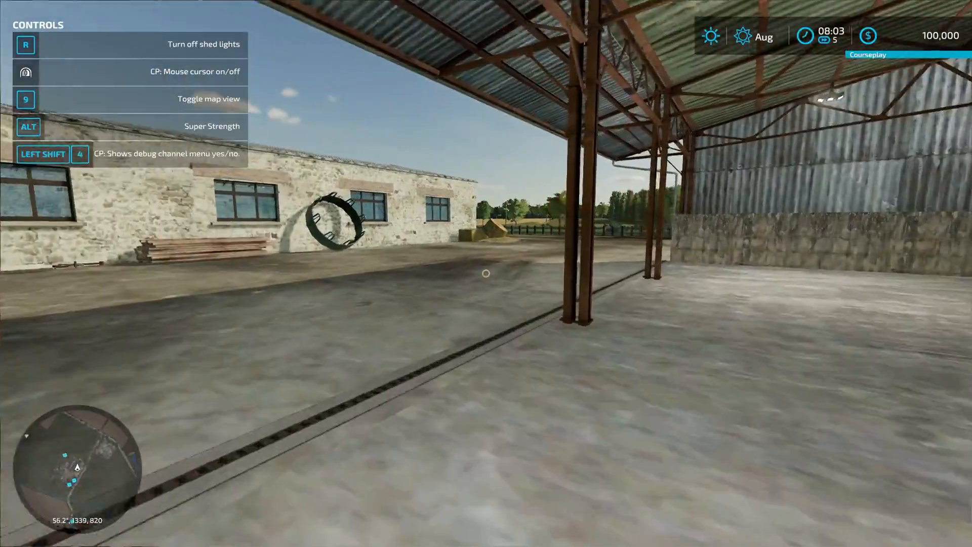
{"action": "key", "text": "w"}
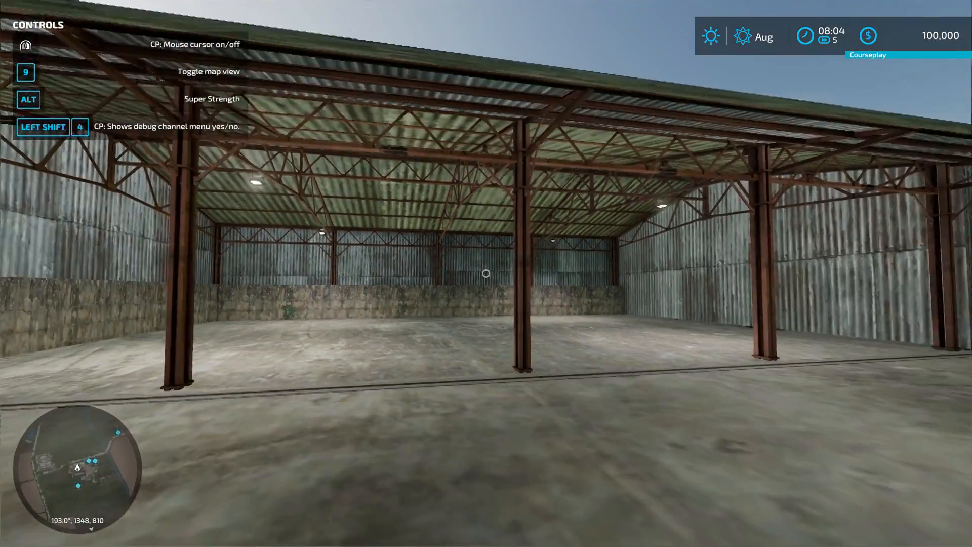
{"action": "key", "text": "s"}
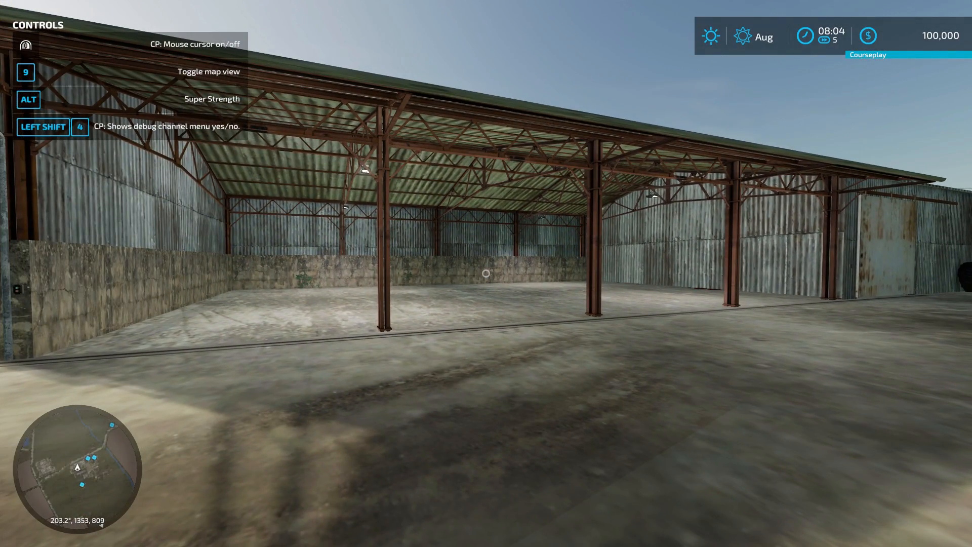
Quit the running game without saving.
{"action": "key", "text": "Escape"}
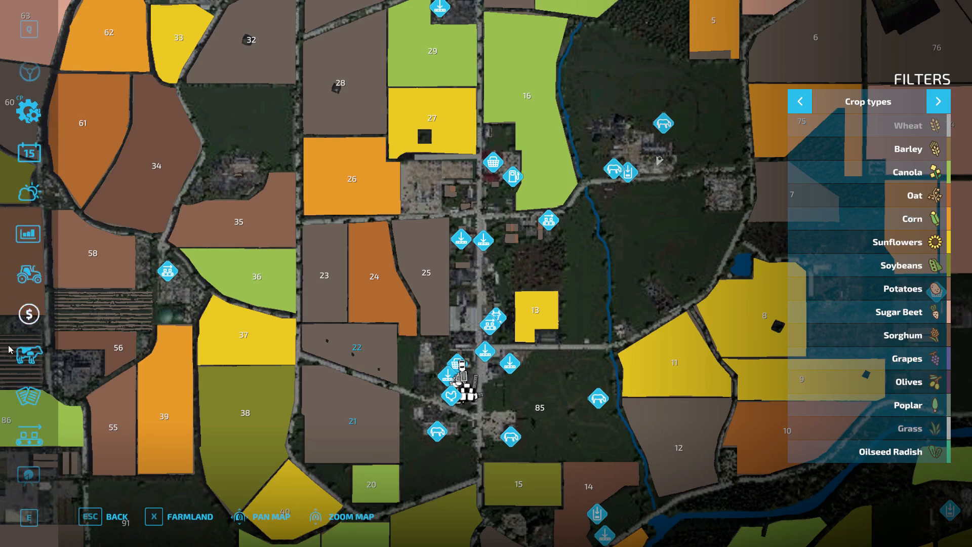
{"action": "left_click", "coordinate": [28, 436]}
{"action": "left_click", "coordinate": [283, 517]}
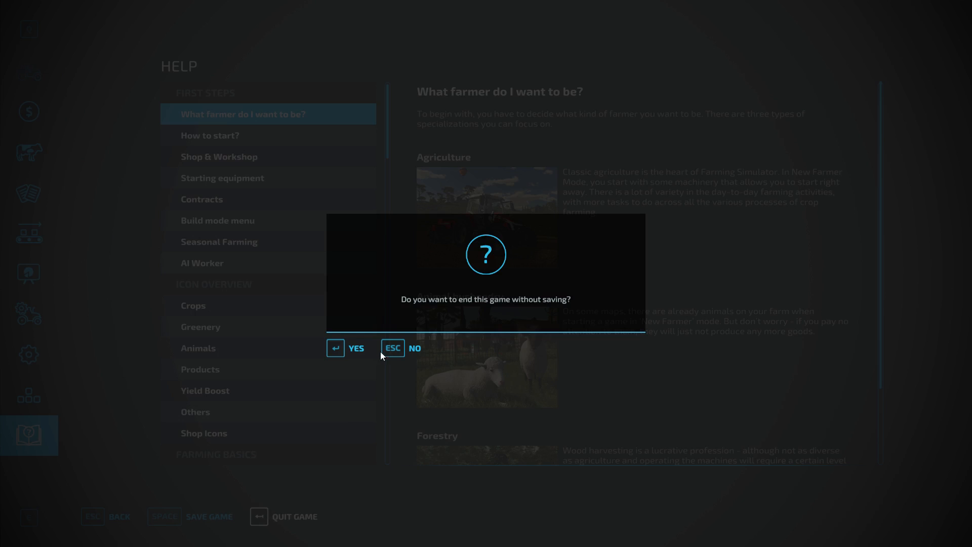
{"action": "key", "text": "Return"}
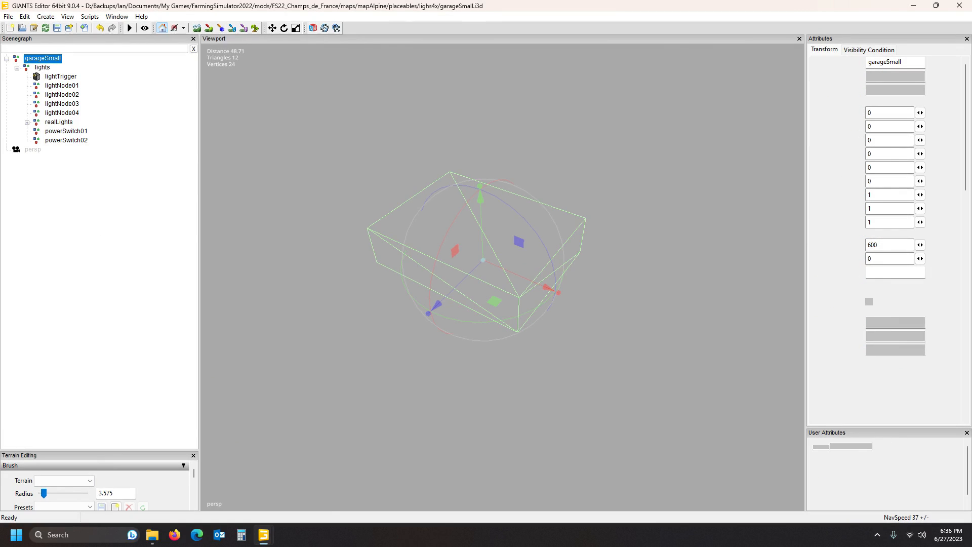
Close the garageSmall.i3d editor window and return to the map.i3d scene.
{"action": "mouse_move", "coordinate": [264, 537]}
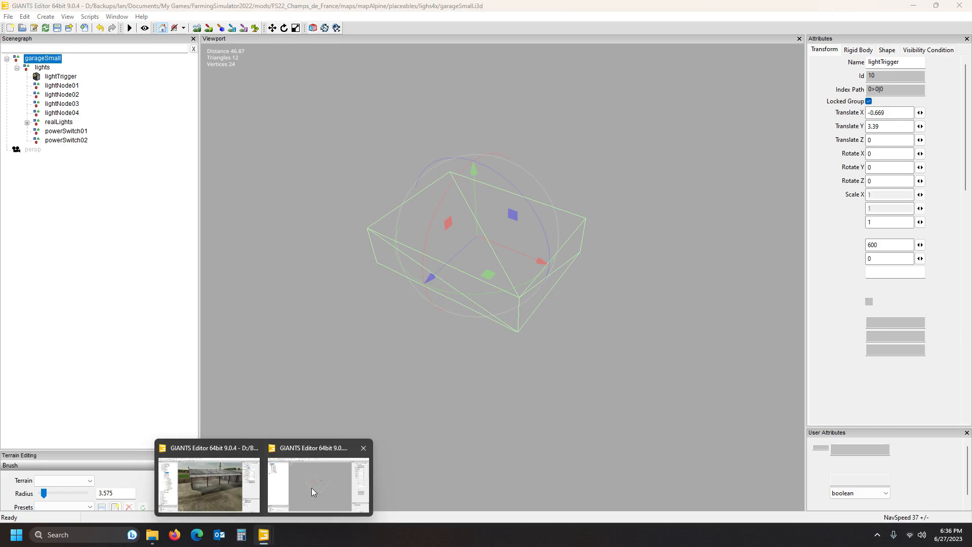
{"action": "left_click", "coordinate": [960, 6]}
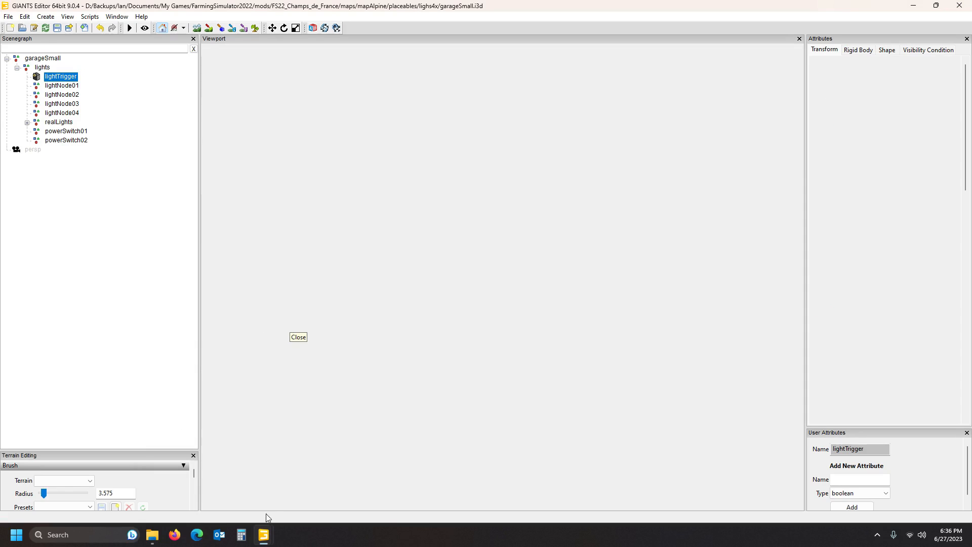
{"action": "mouse_move", "coordinate": [263, 538]}
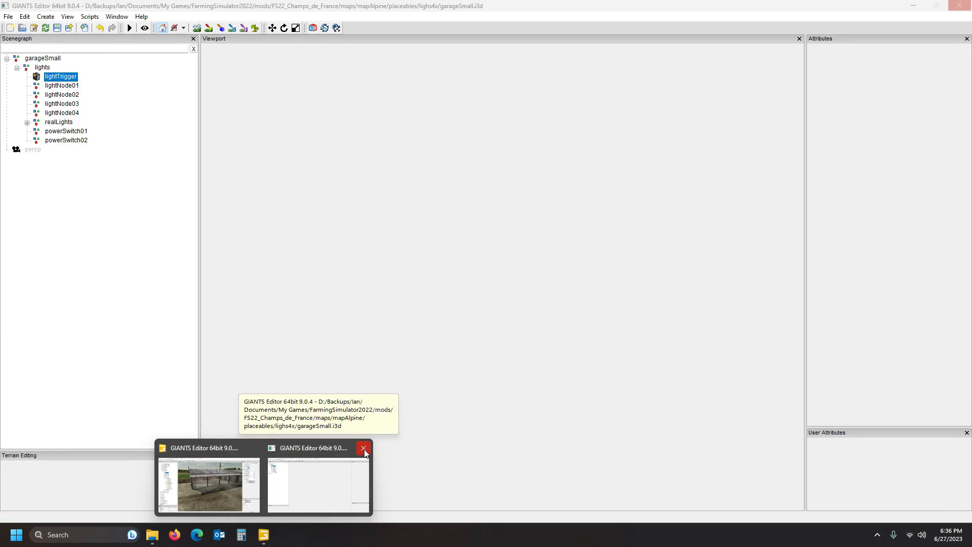
{"action": "left_click", "coordinate": [364, 448]}
{"action": "left_click", "coordinate": [264, 534]}
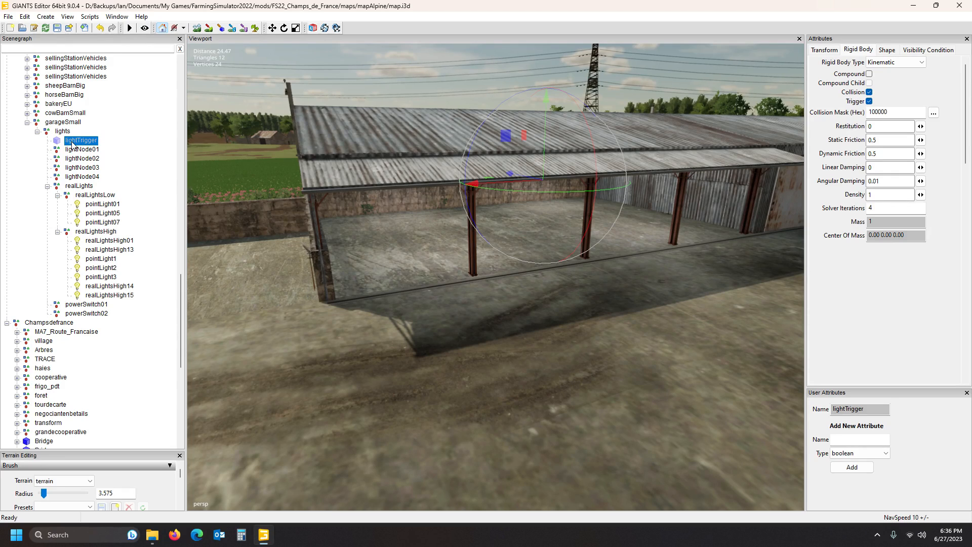
Enable the Compound option in the rigid body settings of garageSmall's lightTrigger.
{"action": "left_click", "coordinate": [827, 50]}
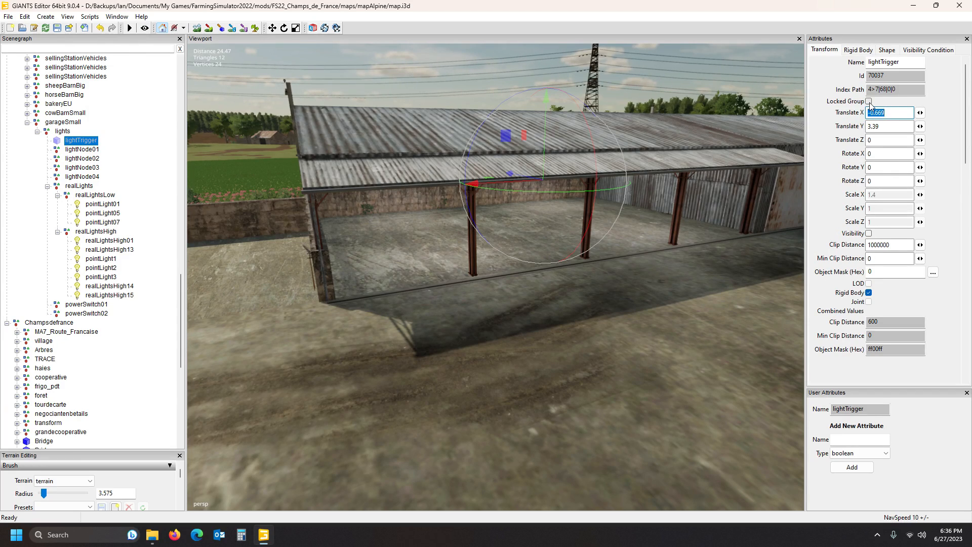
{"action": "left_click", "coordinate": [858, 50]}
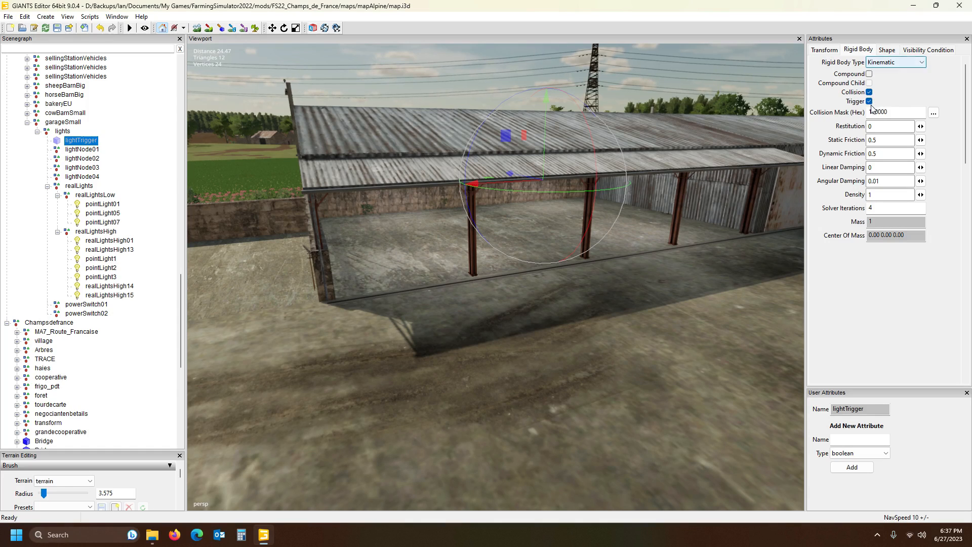
{"action": "left_click", "coordinate": [868, 73]}
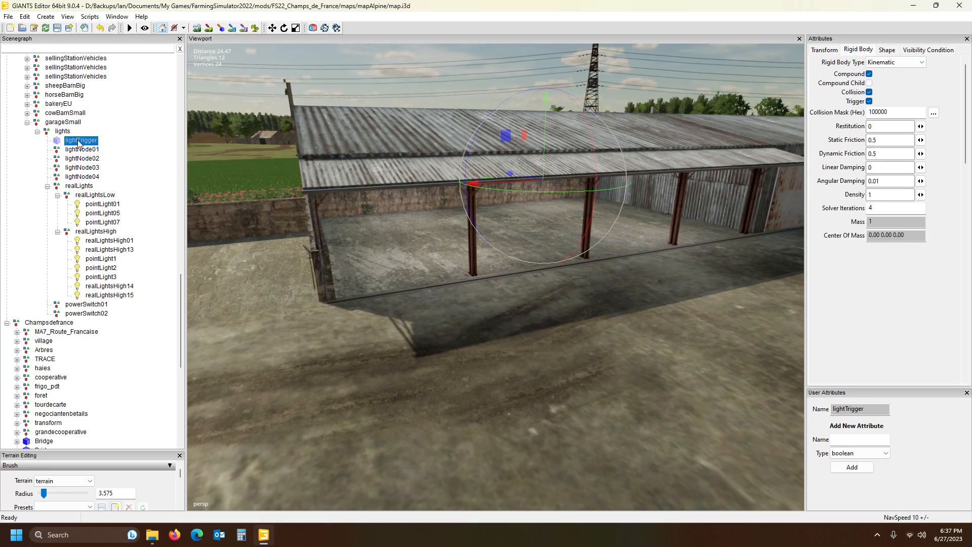
Turn on visibility for lightTrigger and view its box around the open shed.
{"action": "left_click", "coordinate": [825, 50]}
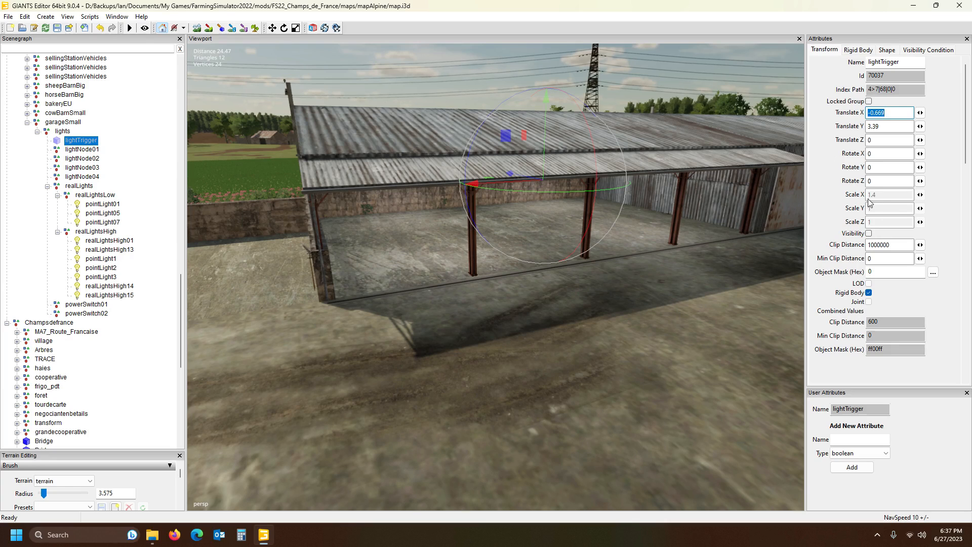
{"action": "left_click", "coordinate": [69, 142]}
{"action": "left_click", "coordinate": [868, 233]}
{"action": "right_click_drag", "start_coordinate": [455, 243], "coordinate": [496, 261]}
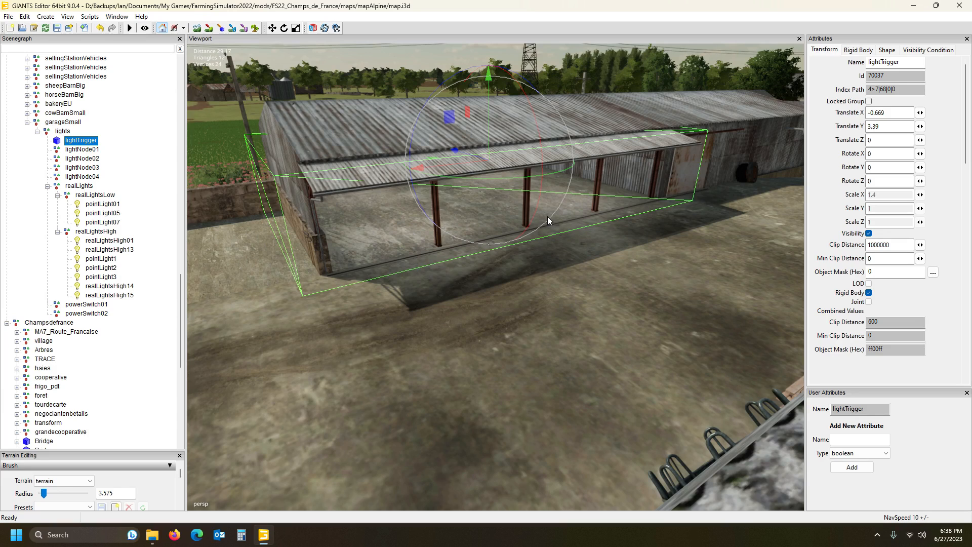
Review lightTrigger's transform and rigid body attributes, including the bits of its collision mask, without changing them.
{"action": "left_click", "coordinate": [861, 50]}
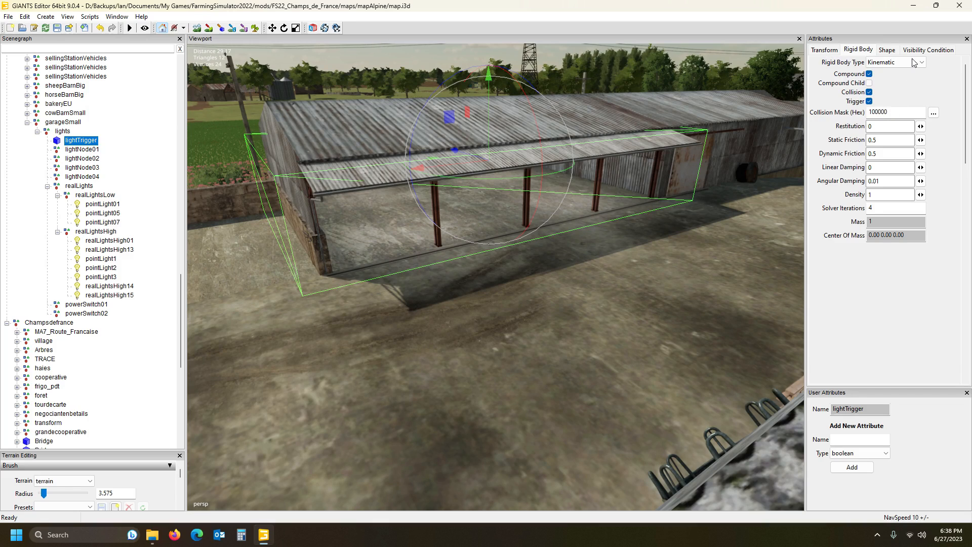
{"action": "left_click", "coordinate": [824, 51]}
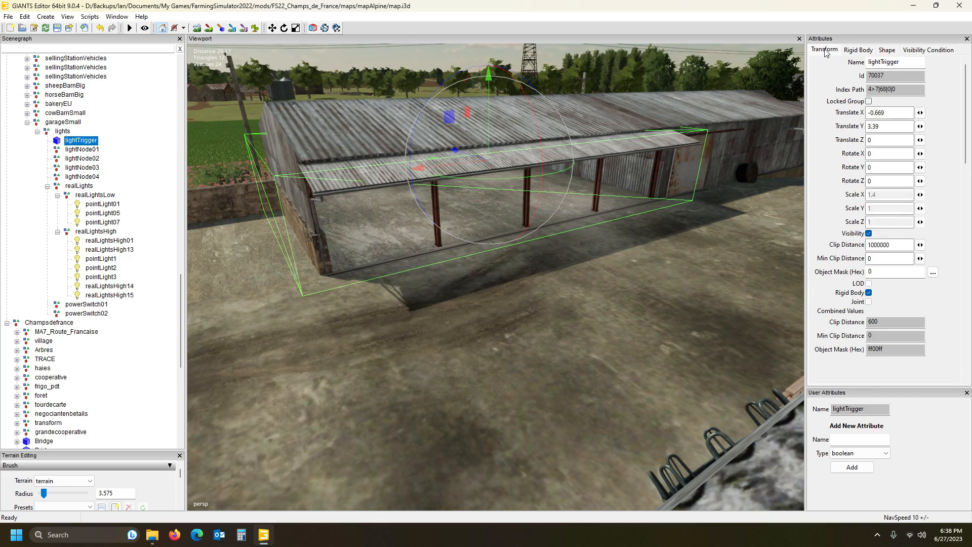
{"action": "left_click", "coordinate": [876, 51]}
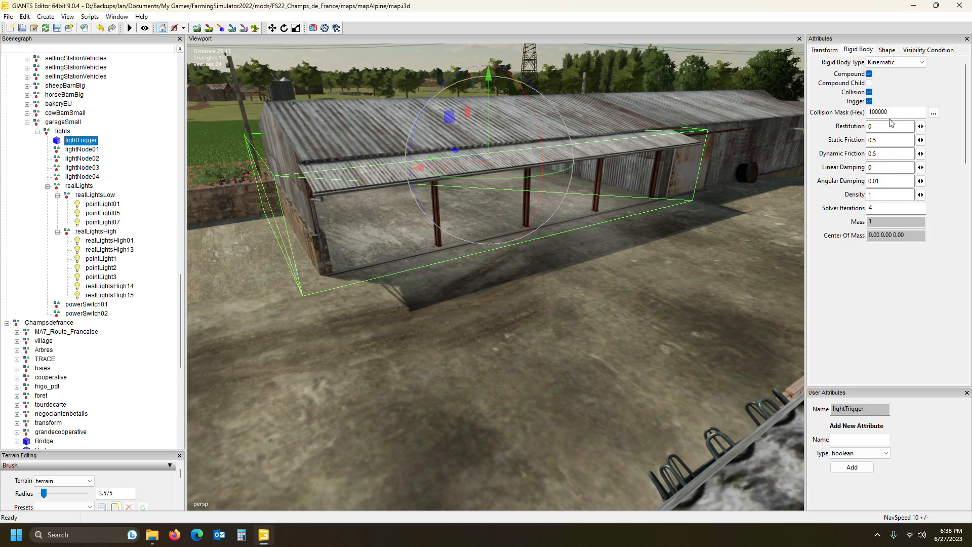
{"action": "left_click", "coordinate": [933, 113]}
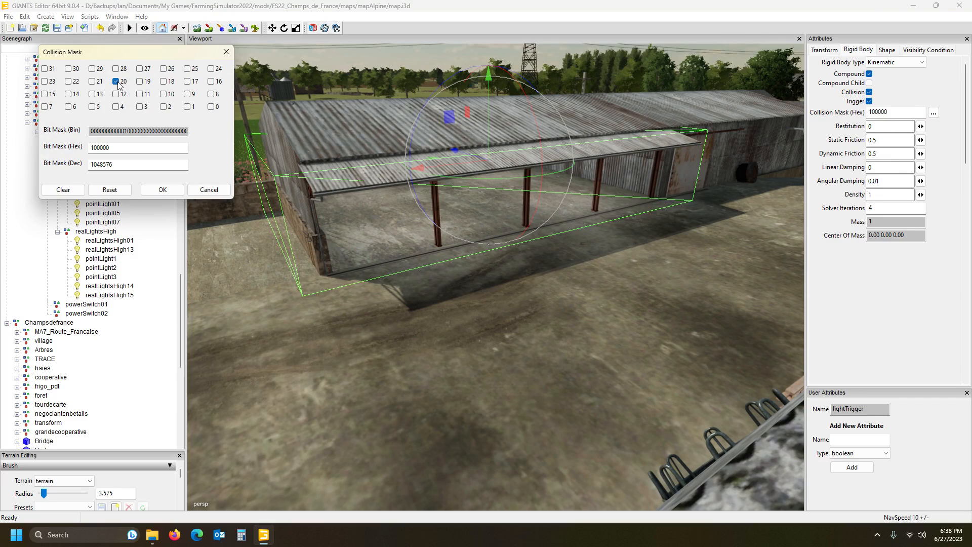
{"action": "left_click", "coordinate": [209, 190]}
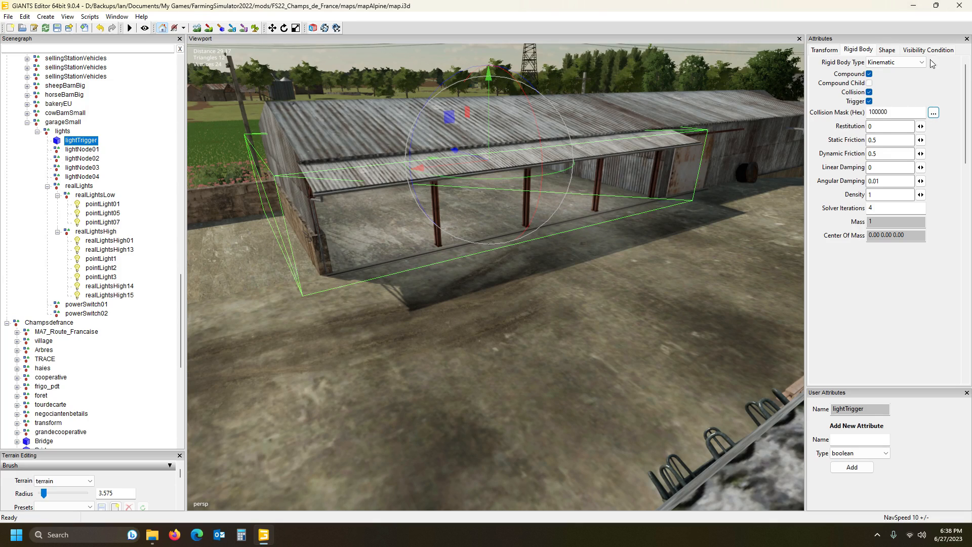
{"action": "left_click", "coordinate": [824, 49]}
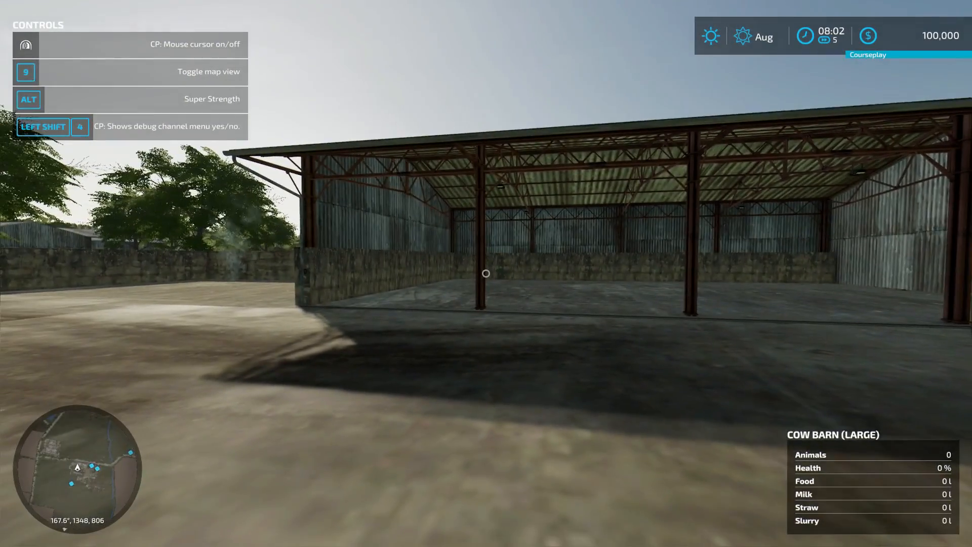
Walk in and out of the shed's open front to test the trigger area, switching the shed lights on and off.
{"action": "key", "text": "w"}
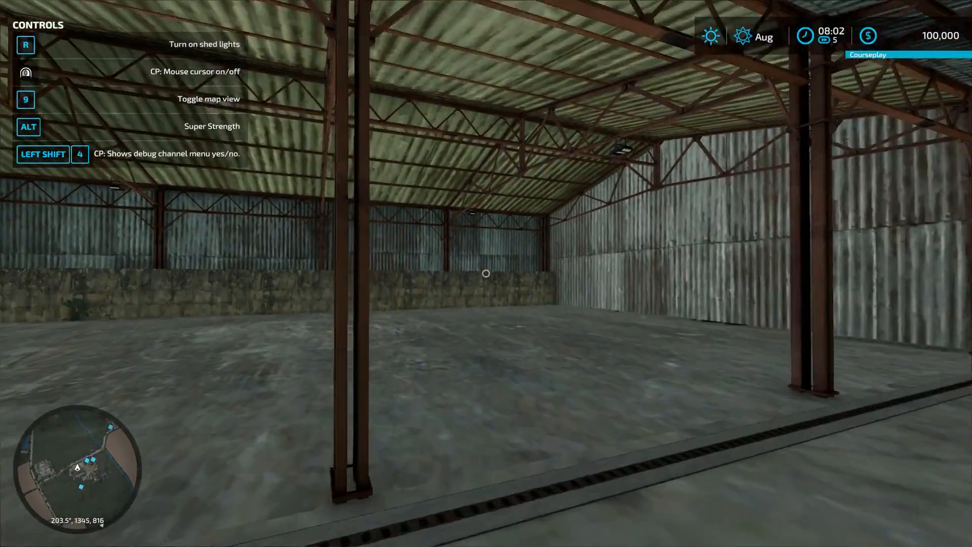
{"action": "key", "text": "s"}
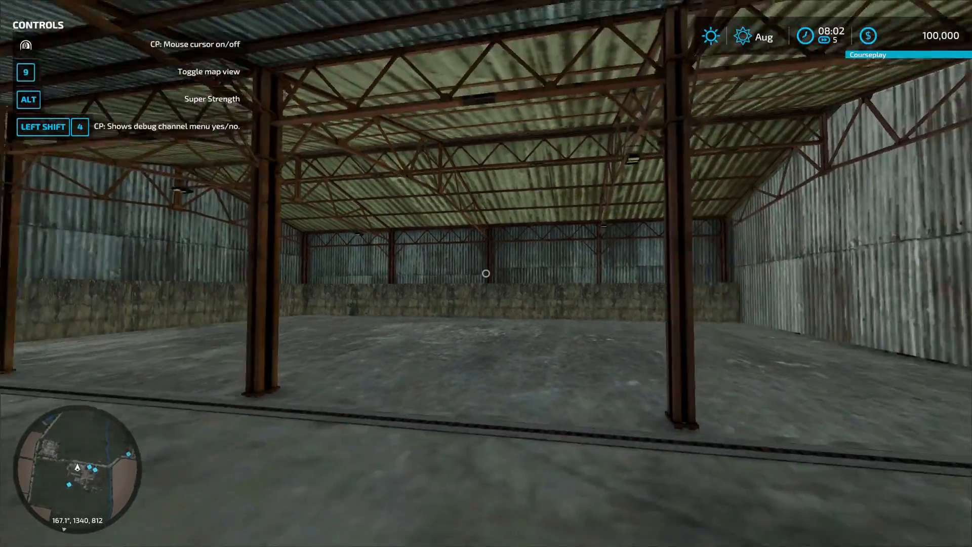
{"action": "key", "text": "w"}
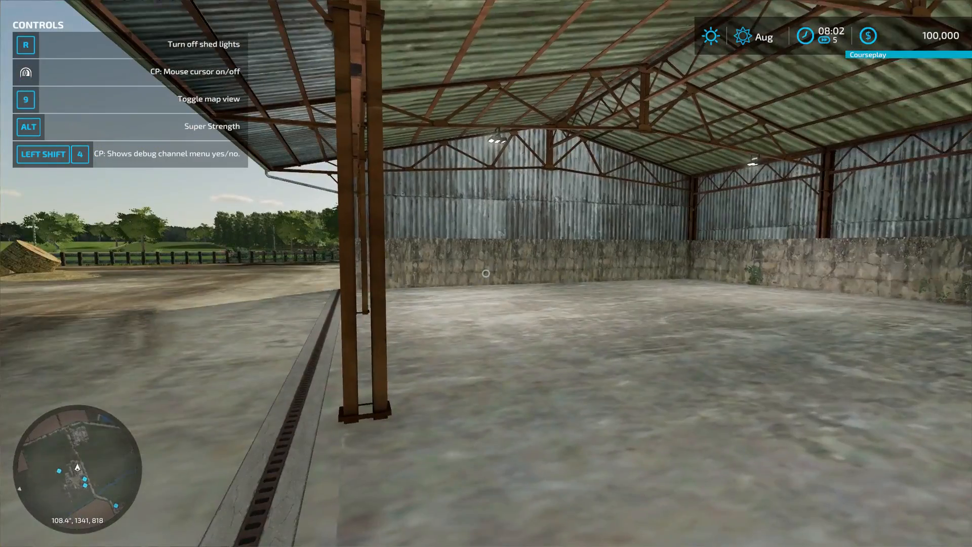
{"action": "key", "text": "r"}
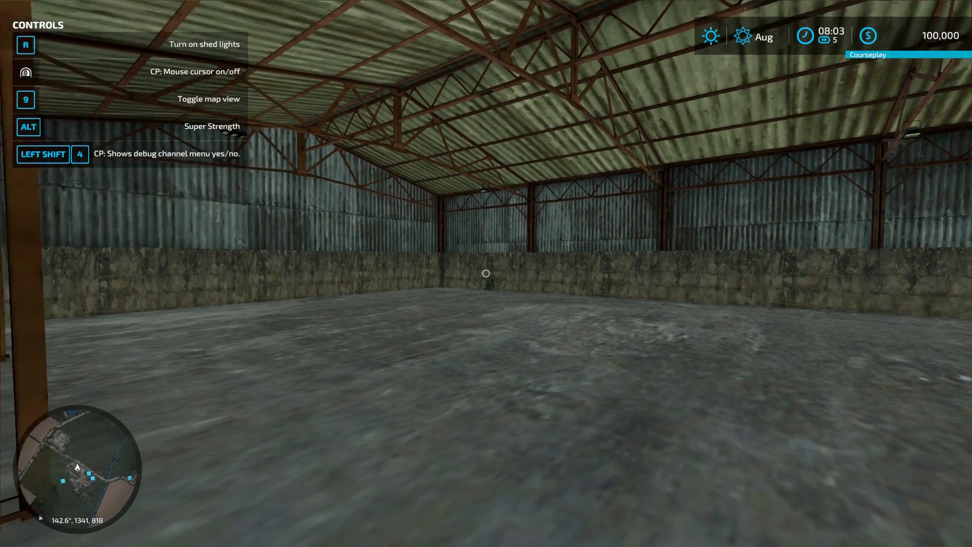
End the running game from its help page without saving.
{"action": "key", "text": "Escape"}
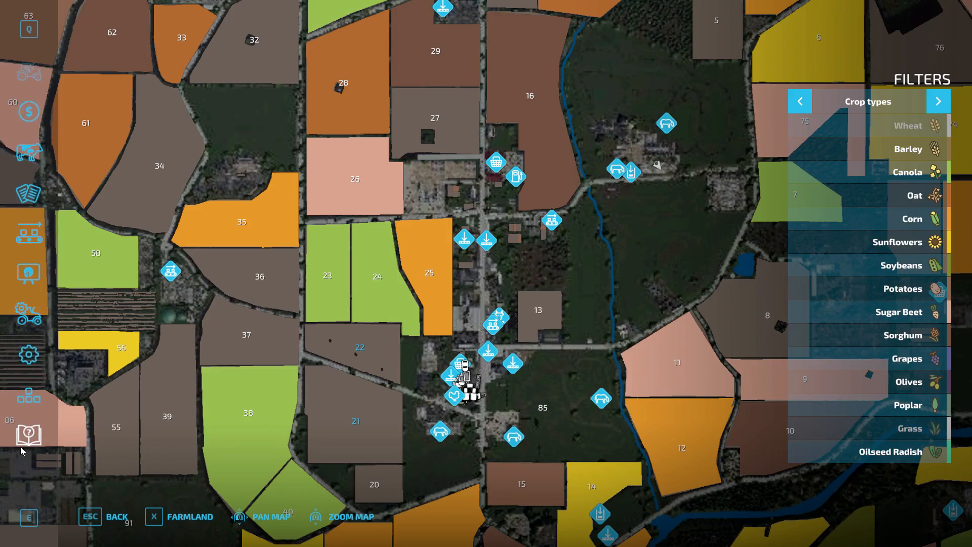
{"action": "left_click", "coordinate": [28, 434]}
{"action": "left_click", "coordinate": [261, 517]}
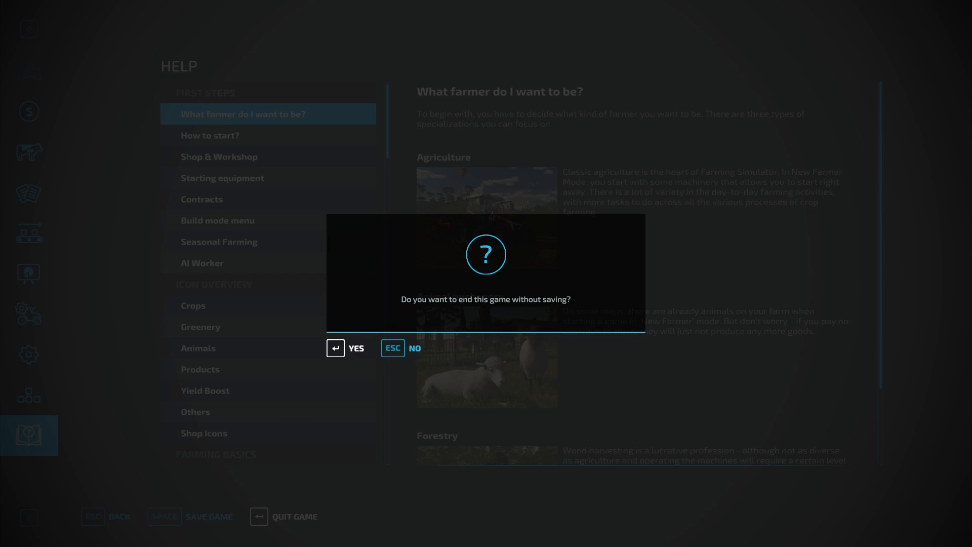
{"action": "left_click", "coordinate": [345, 348]}
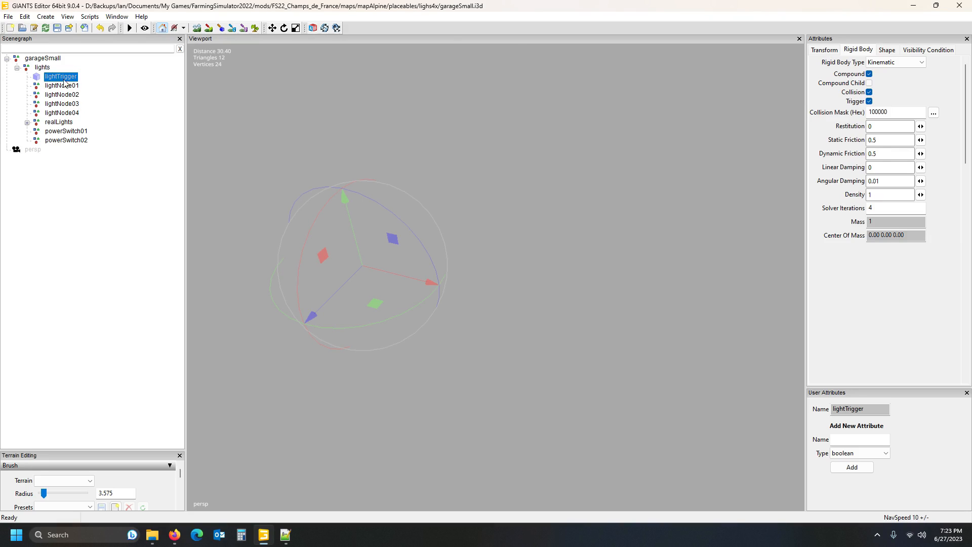
Disable the rigid body on lightTrigger in garageSmall.i3d so its scale can be edited.
{"action": "left_click", "coordinate": [823, 53]}
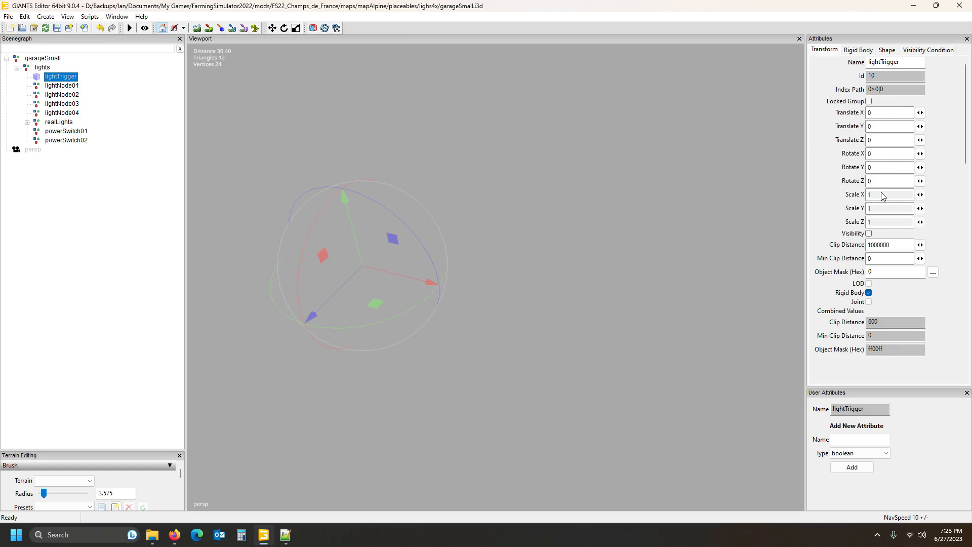
{"action": "left_click", "coordinate": [67, 239]}
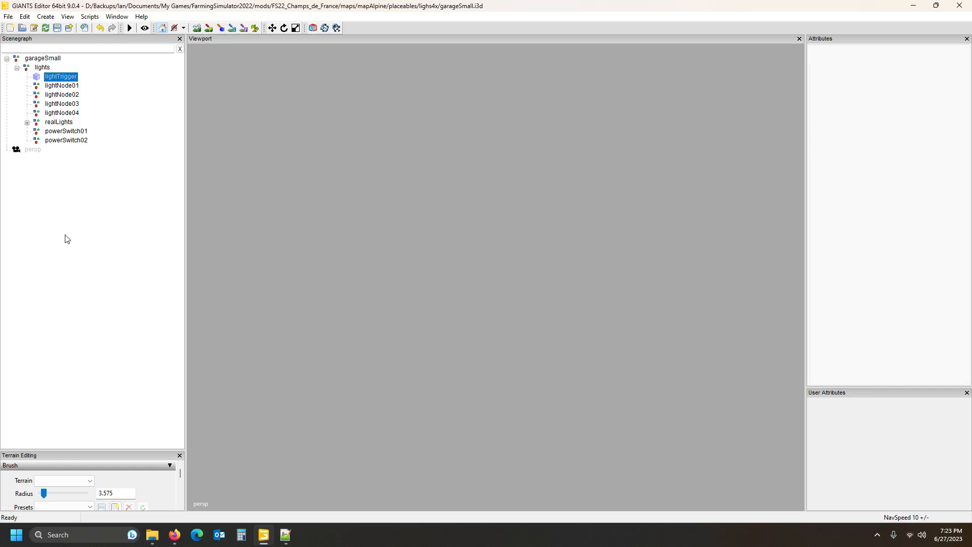
{"action": "left_click", "coordinate": [60, 79]}
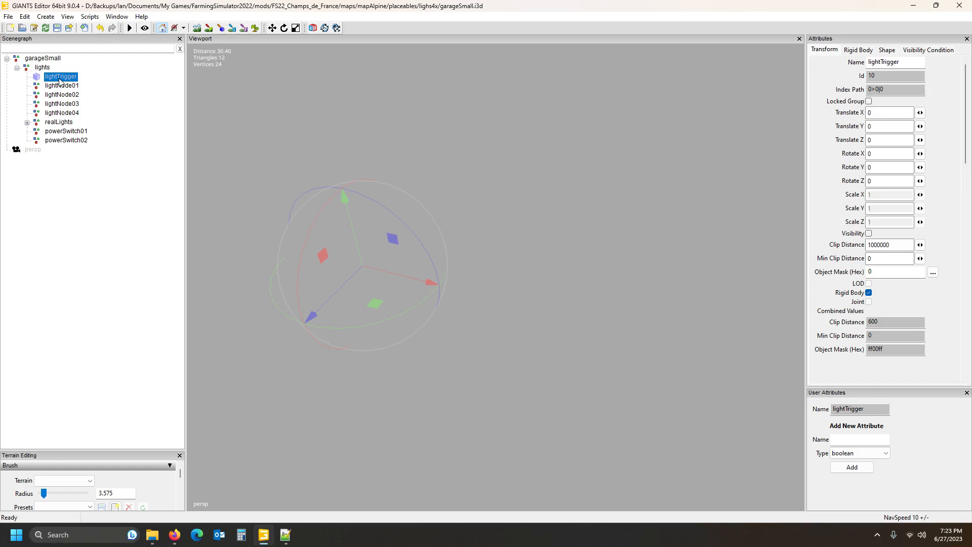
{"action": "left_click", "coordinate": [869, 293]}
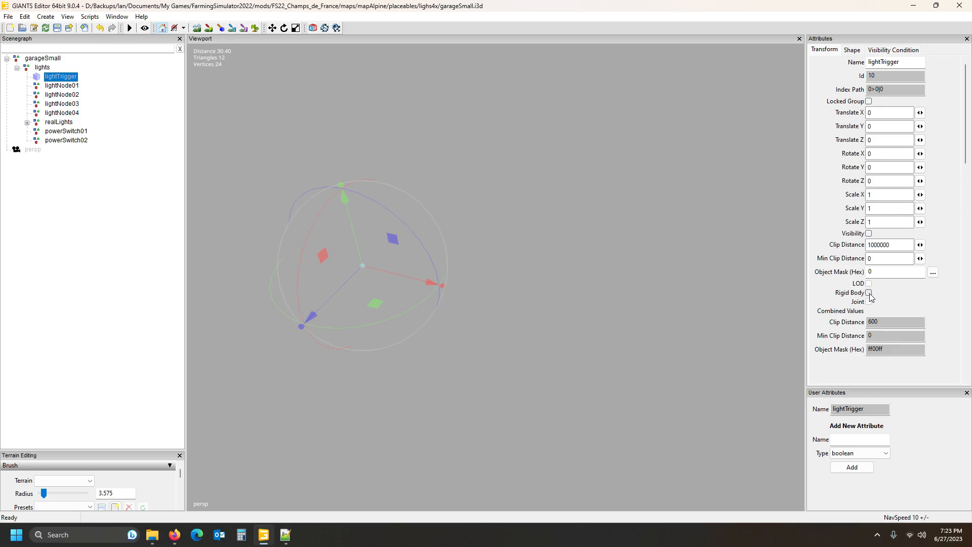
Freeze lightTrigger's translate, rotate and scale transformations with Preserve Instances enabled.
{"action": "right_click", "coordinate": [69, 79]}
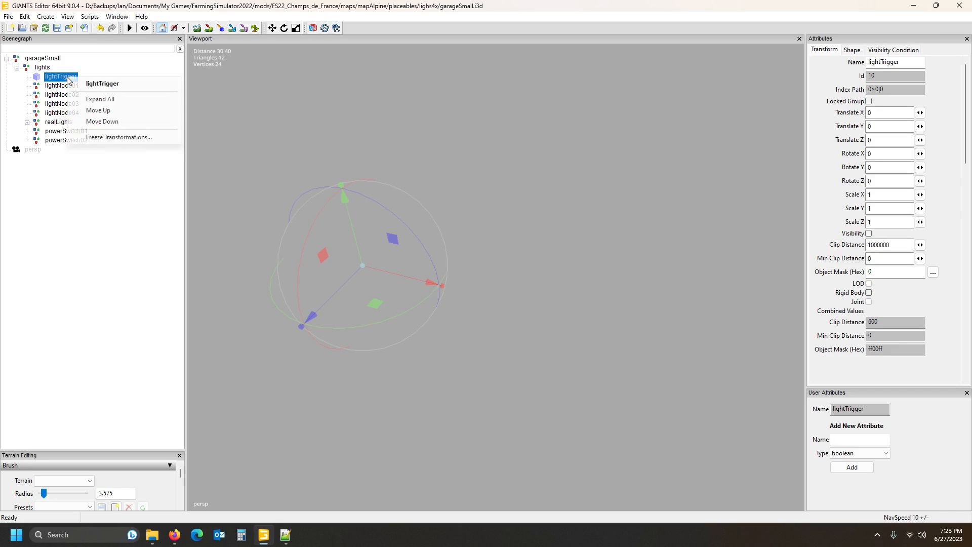
{"action": "left_click", "coordinate": [108, 137]}
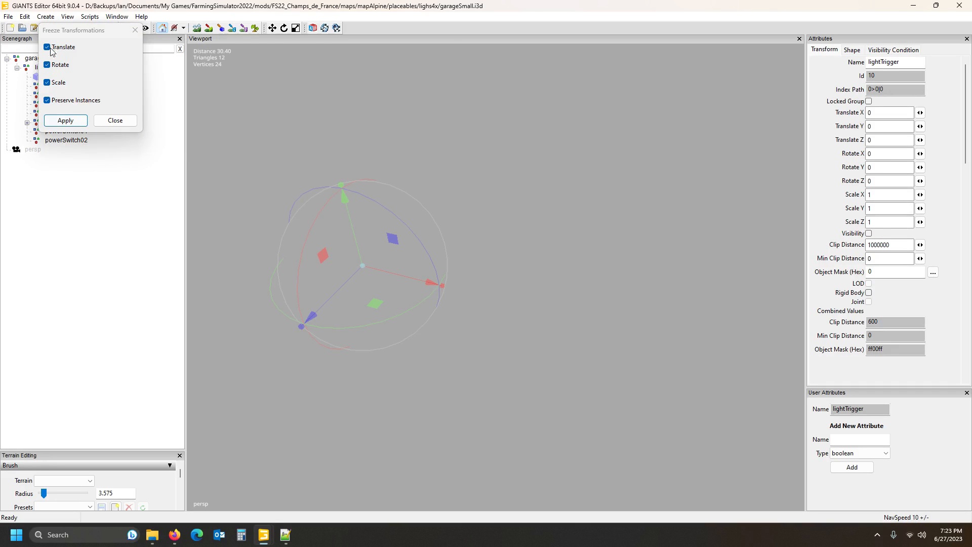
{"action": "left_click", "coordinate": [65, 120]}
{"action": "left_click", "coordinate": [118, 123]}
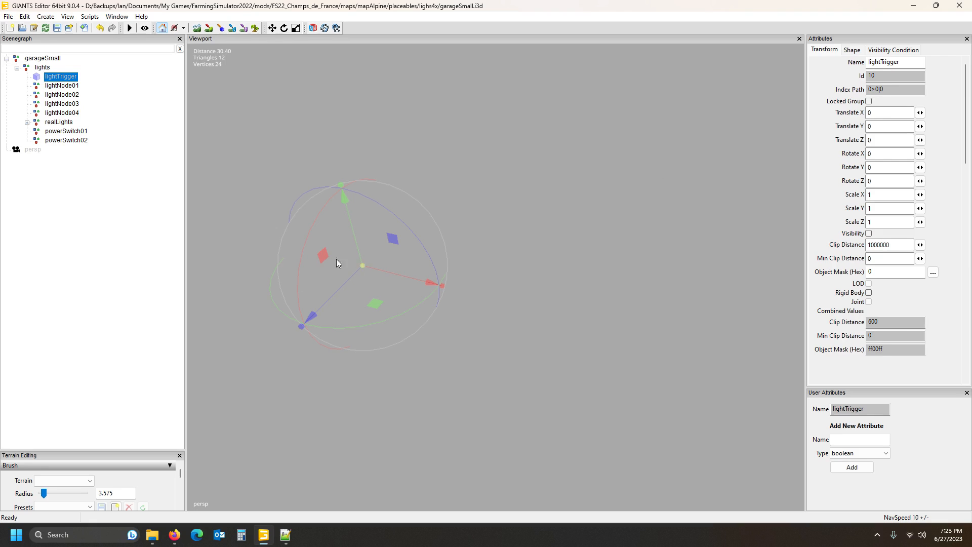
Make lightTrigger visible and stretch it along its X axis to a scale of 1.452.
{"action": "left_click", "coordinate": [868, 233]}
{"action": "mouse_move", "coordinate": [444, 286]}
{"action": "left_mouse_down"}
{"action": "mouse_move", "coordinate": [462, 286]}
{"action": "mouse_move", "coordinate": [442, 285]}
{"action": "mouse_move", "coordinate": [450, 287]}
{"action": "left_mouse_up"}
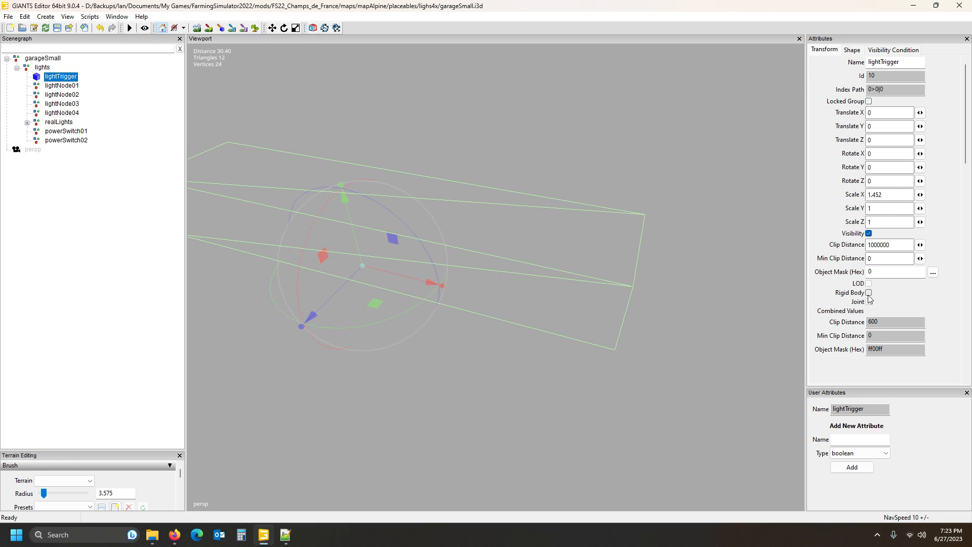
{"action": "right_click", "coordinate": [57, 78]}
{"action": "left_click", "coordinate": [97, 137]}
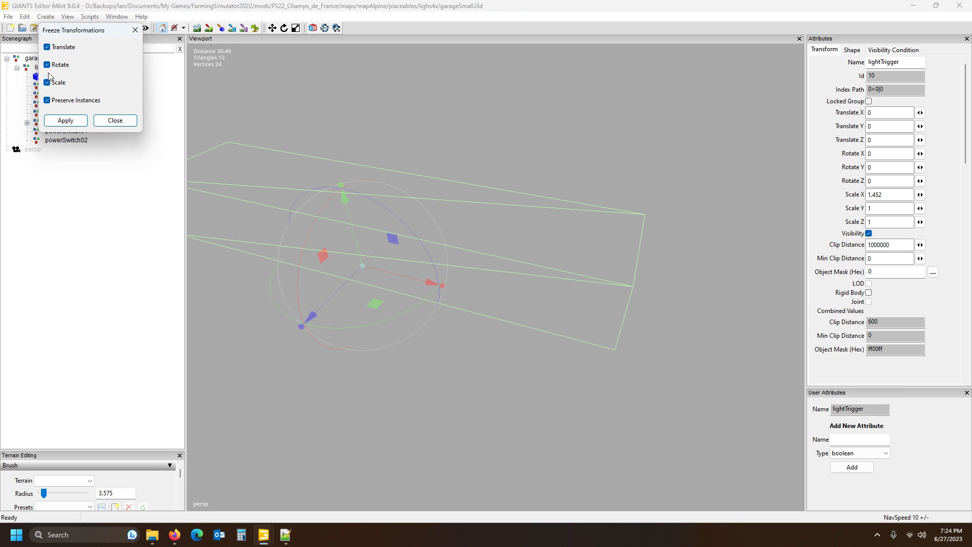
{"action": "left_click", "coordinate": [116, 121]}
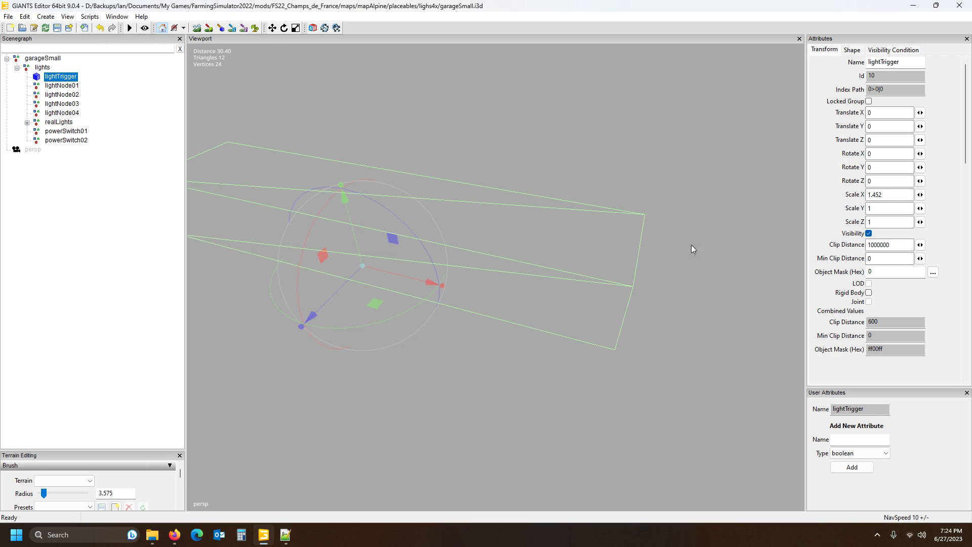
Freeze the stretched lightTrigger's translate, rotate and scale transformations, preserving instances.
{"action": "right_click", "coordinate": [54, 78]}
{"action": "left_click", "coordinate": [82, 133]}
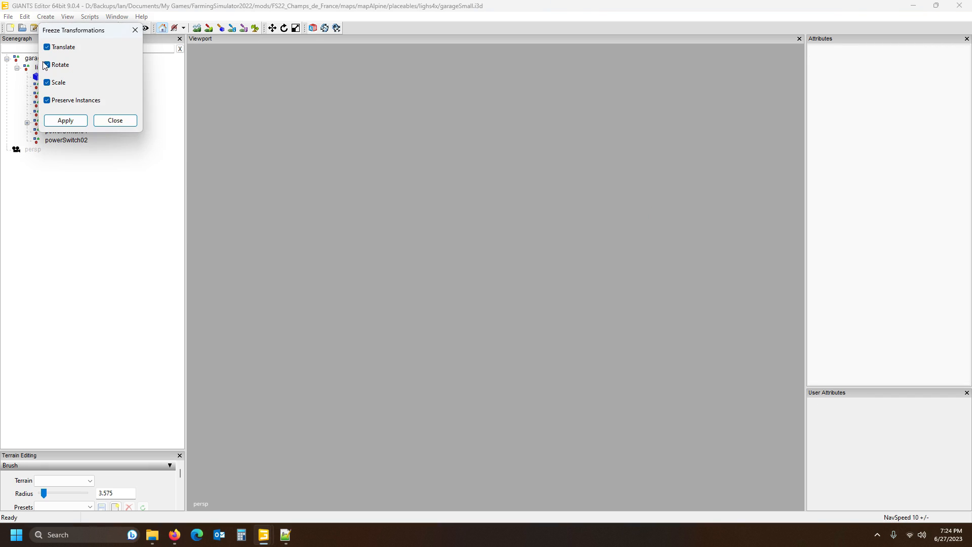
{"action": "left_click", "coordinate": [65, 120]}
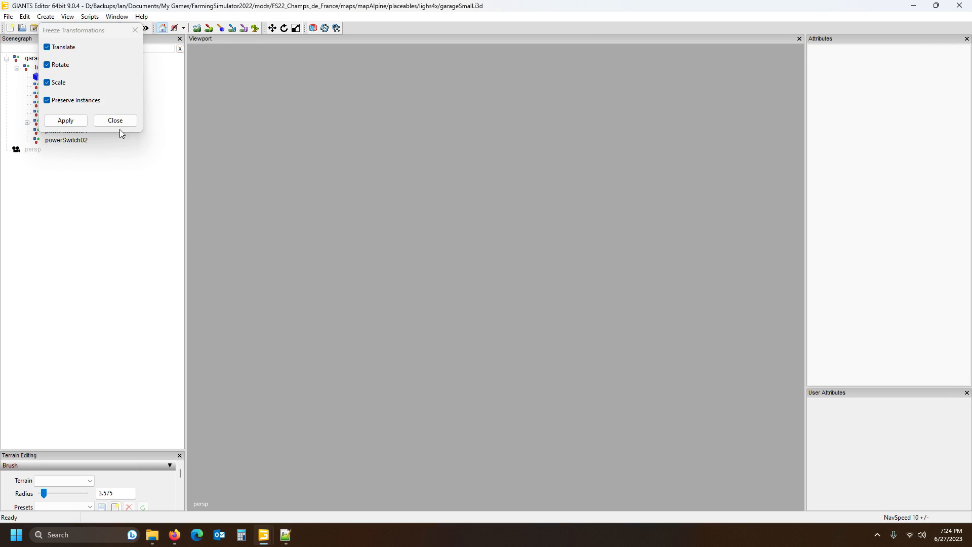
{"action": "left_click", "coordinate": [64, 120]}
{"action": "left_click", "coordinate": [65, 120]}
{"action": "left_click", "coordinate": [116, 121]}
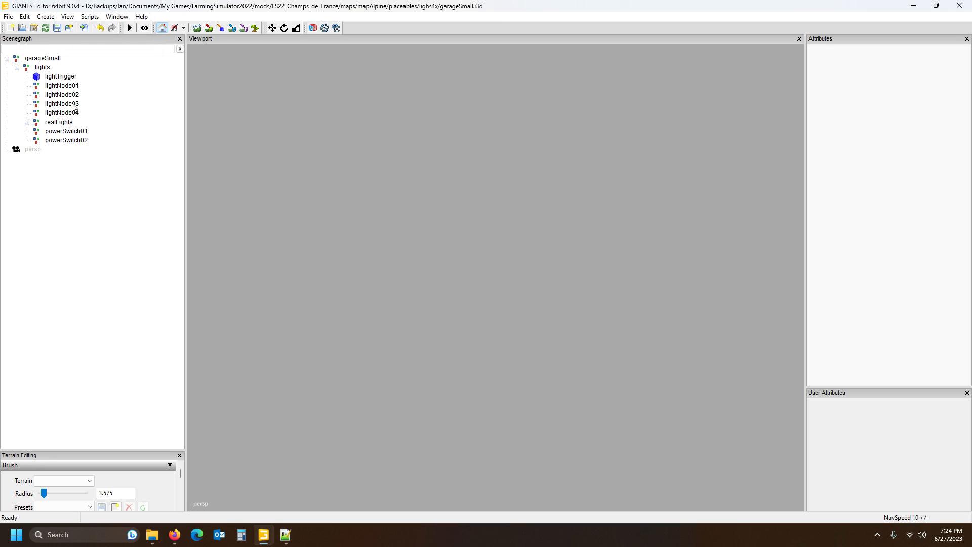
Reapply Freeze Transformations to lightTrigger for translate, rotate and scale with Preserve Instances enabled.
{"action": "left_click", "coordinate": [62, 78]}
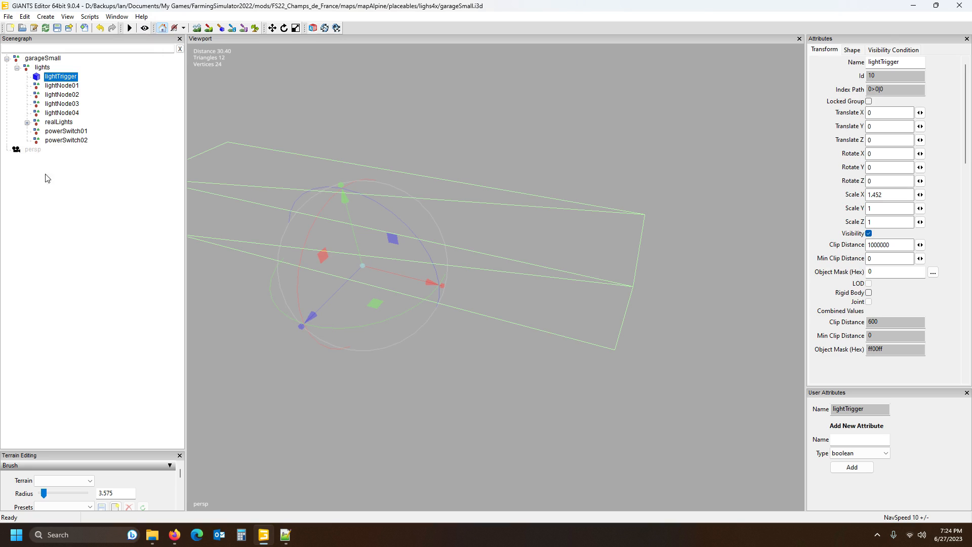
{"action": "right_click", "coordinate": [59, 82]}
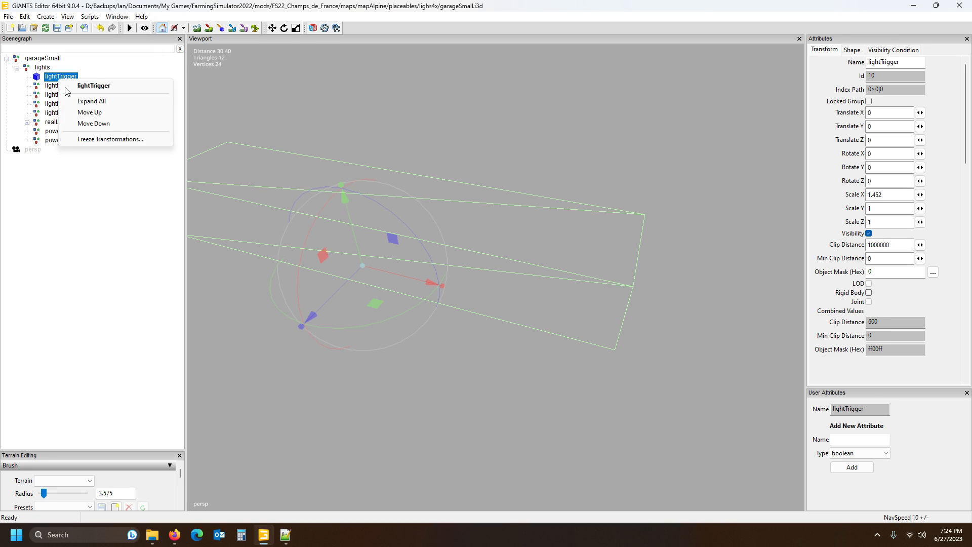
{"action": "left_click", "coordinate": [87, 140]}
{"action": "left_click", "coordinate": [73, 123]}
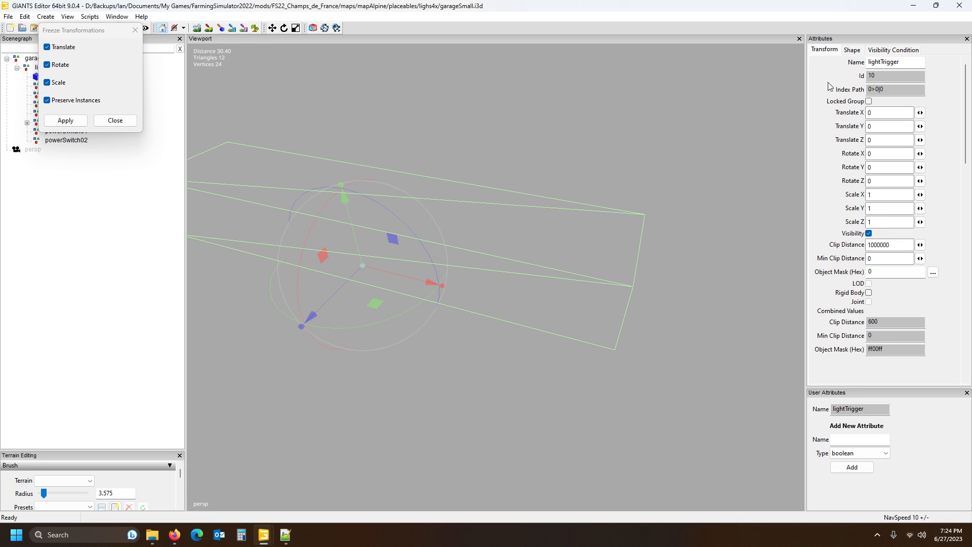
{"action": "left_click", "coordinate": [115, 120]}
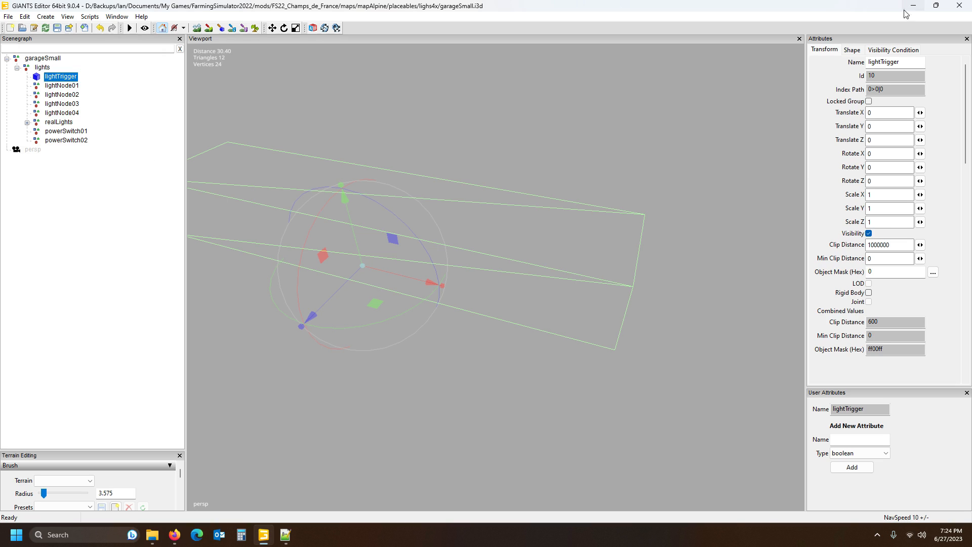
Re-enable lightTrigger's rigid body and configure it as Kinematic with Compound, Collision and Trigger enabled.
{"action": "left_click", "coordinate": [869, 293]}
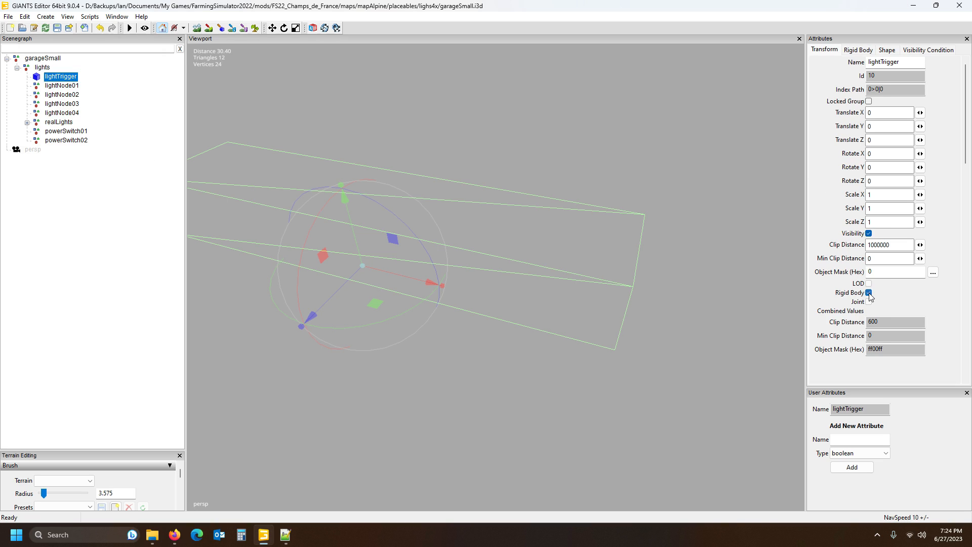
{"action": "left_click", "coordinate": [865, 52]}
{"action": "left_click", "coordinate": [886, 67]}
{"action": "left_click", "coordinate": [894, 87]}
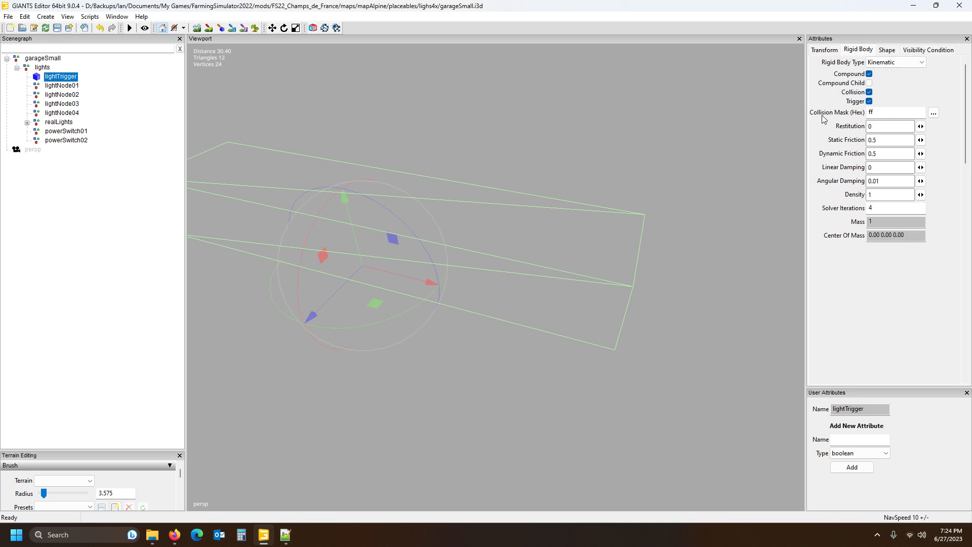
Replace lightTrigger's collision mask with bit 20 only, giving hex 100000.
{"action": "left_click", "coordinate": [933, 113]}
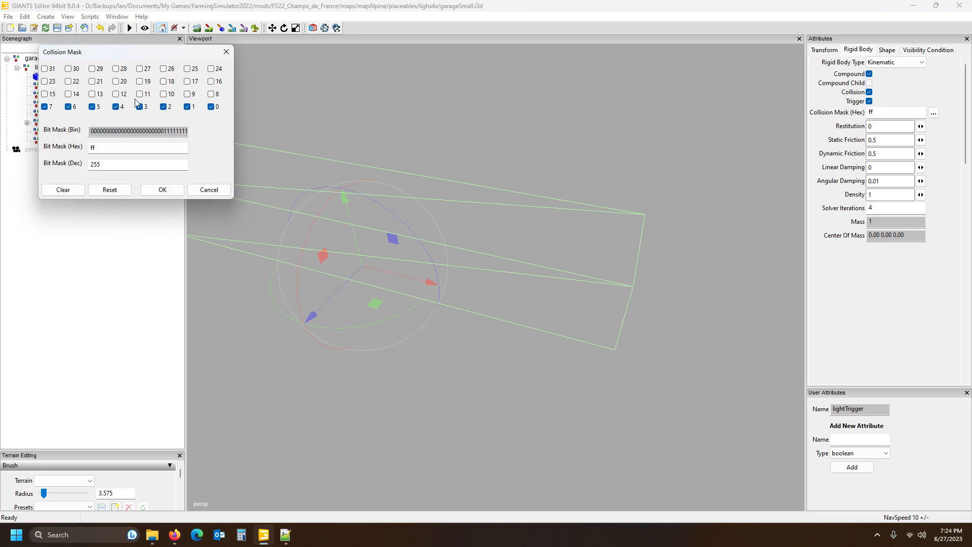
{"action": "left_click", "coordinate": [63, 190]}
{"action": "left_click", "coordinate": [92, 81]}
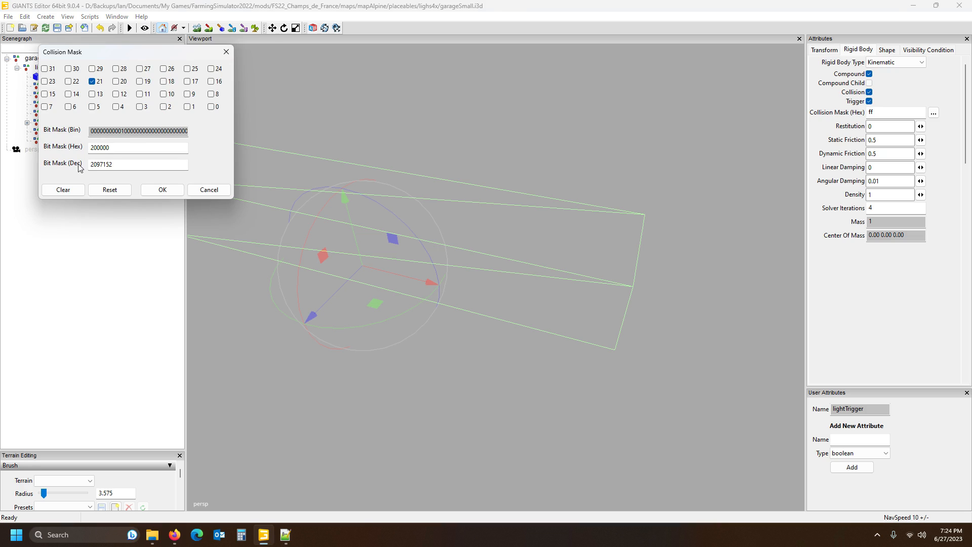
{"action": "left_click", "coordinate": [116, 81]}
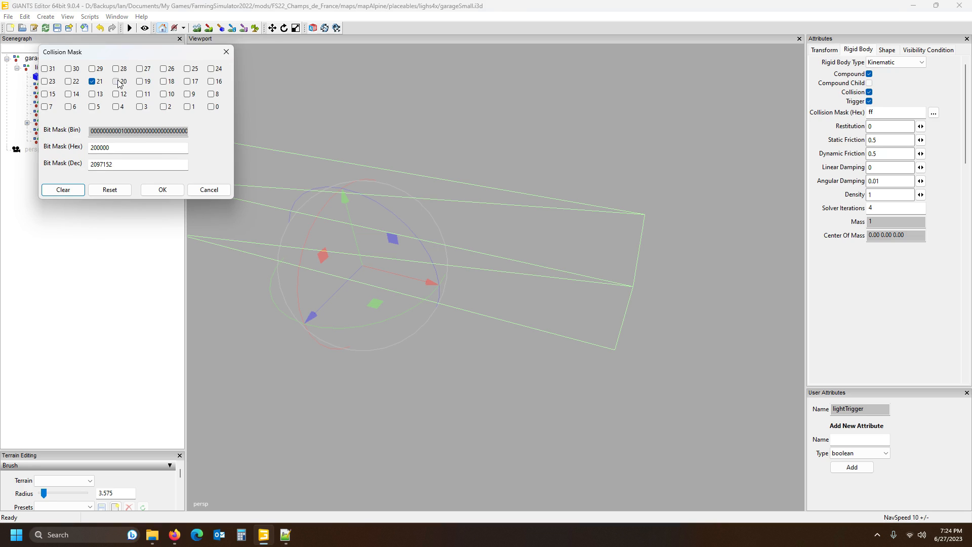
{"action": "left_click", "coordinate": [92, 81]}
{"action": "left_click", "coordinate": [156, 193]}
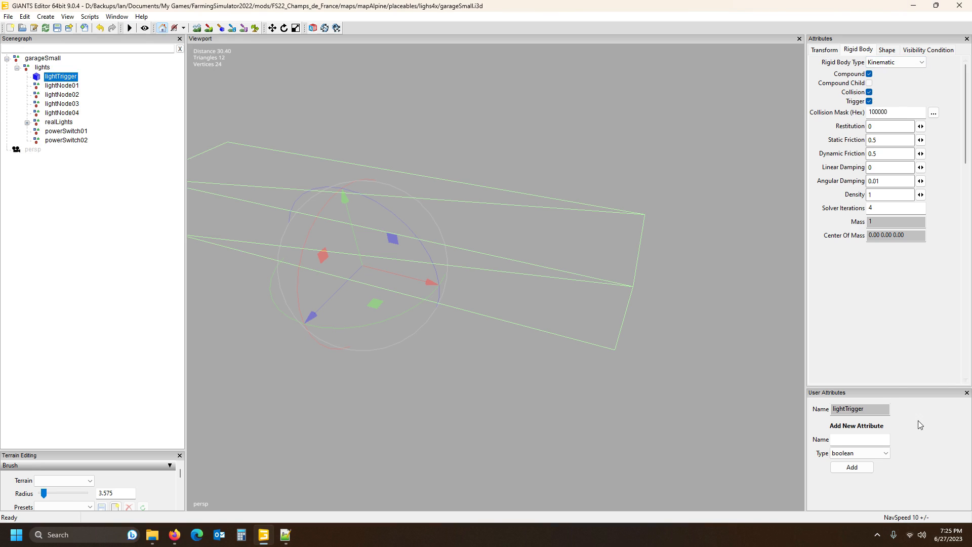
Turn off lightTrigger's visibility, recheck its rigid body settings and deselect it.
{"action": "left_click", "coordinate": [824, 50]}
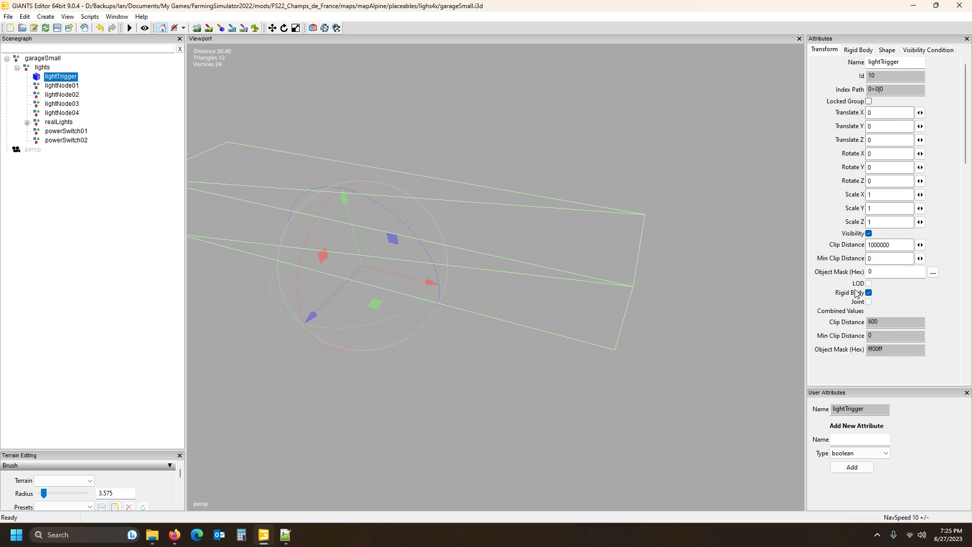
{"action": "left_click", "coordinate": [868, 233]}
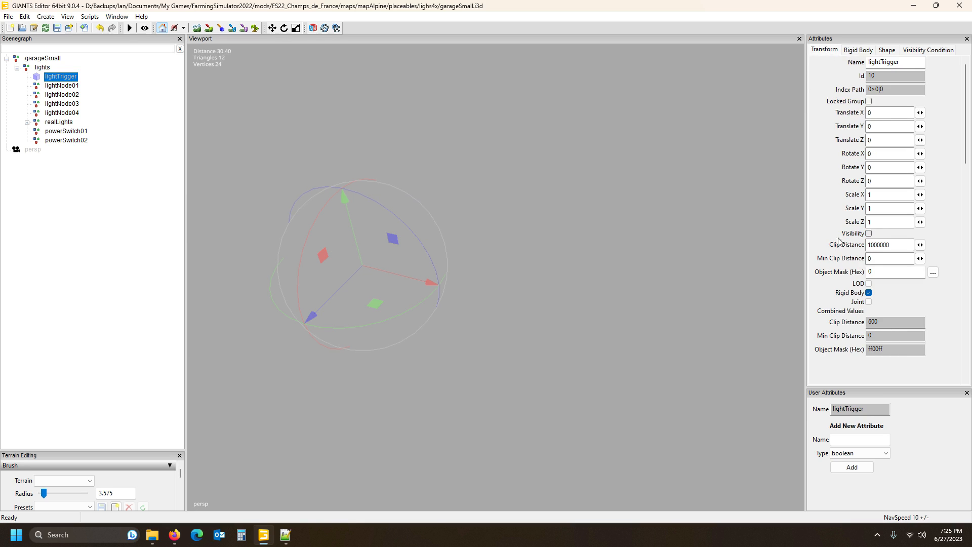
{"action": "left_click", "coordinate": [61, 85]}
{"action": "left_click", "coordinate": [62, 77]}
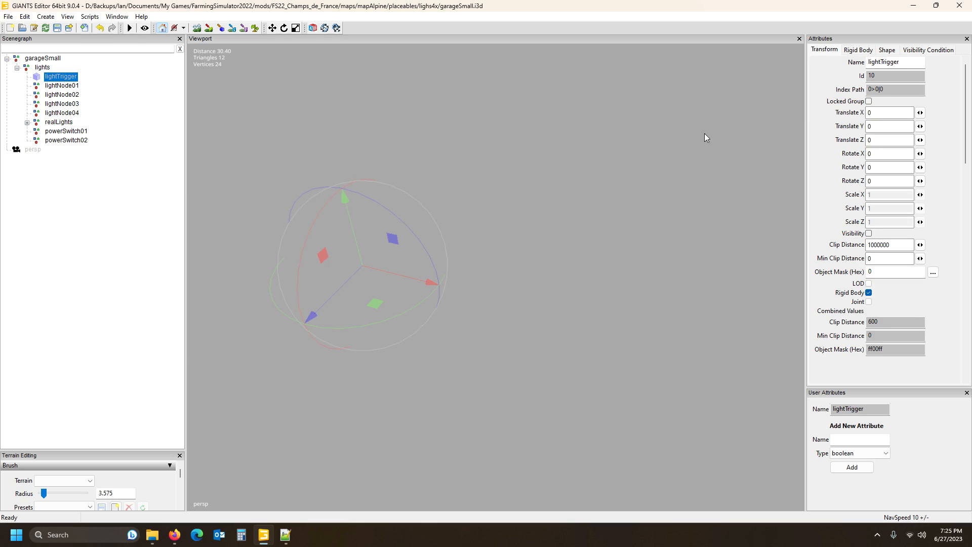
{"action": "left_click", "coordinate": [870, 52]}
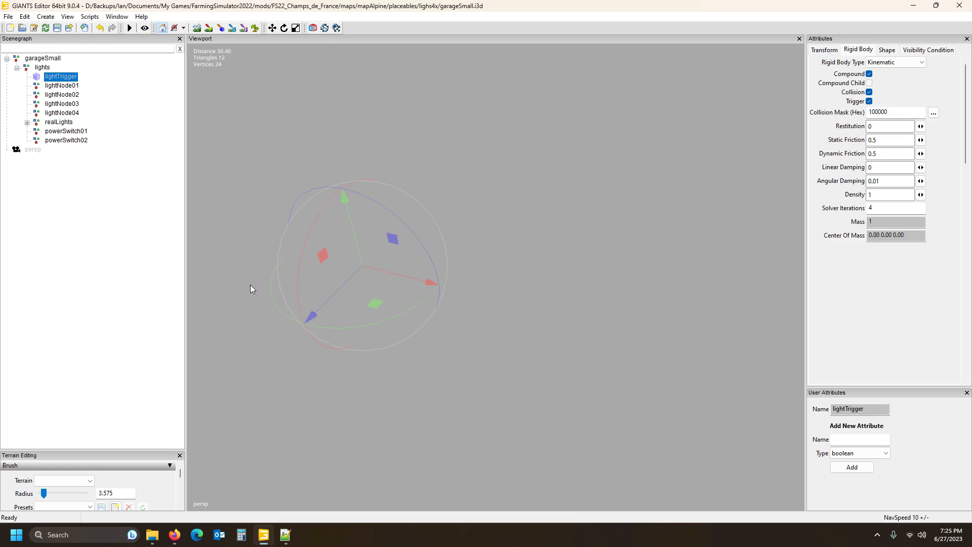
{"action": "left_click", "coordinate": [95, 205]}
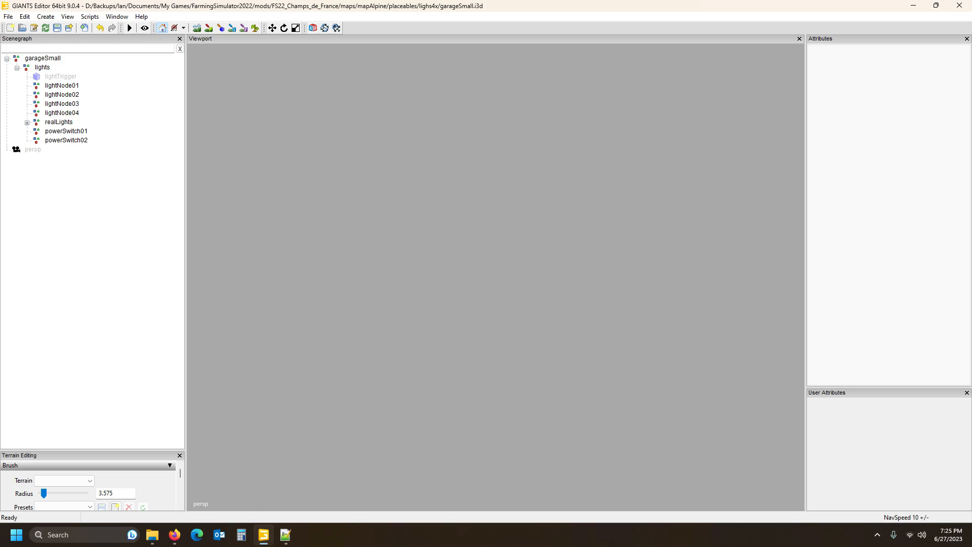
Switch to Notepad++ and examine the lightTrigger shape entry in the desktop copy of garageSmall.i3d.
{"action": "left_click", "coordinate": [285, 535]}
{"action": "scroll", "coordinate": [223, 327], "scroll_direction": "down", "scroll_amount": 13}
{"action": "scroll", "coordinate": [210, 303], "scroll_direction": "up", "scroll_amount": 10}
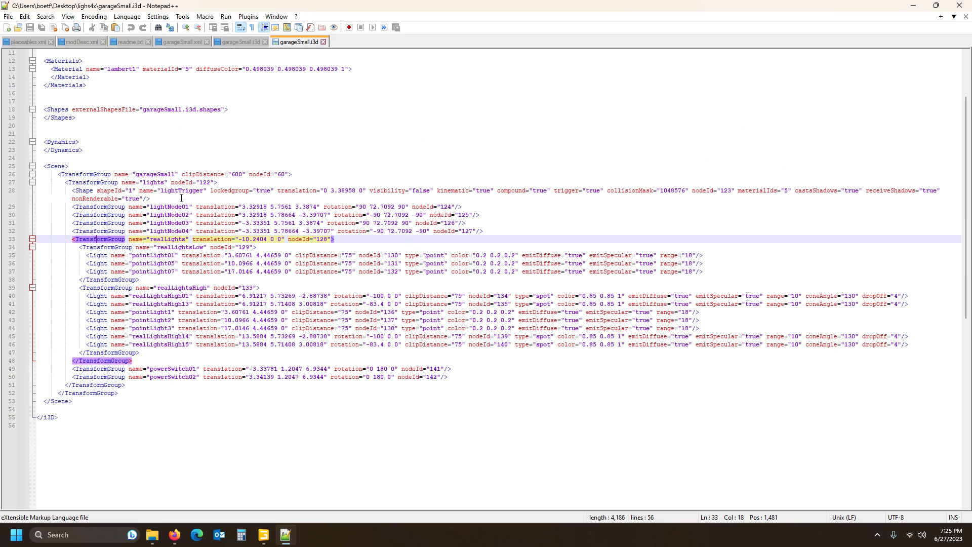
{"action": "left_click", "coordinate": [80, 191]}
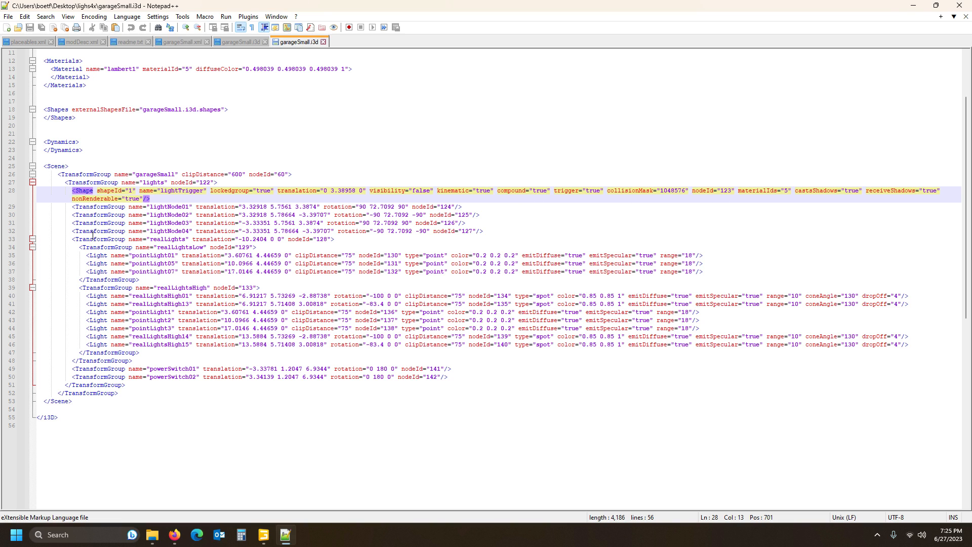
Close both garageSmall.i3d documents, reloading the map's externally modified copy before closing it.
{"action": "left_click", "coordinate": [324, 42]}
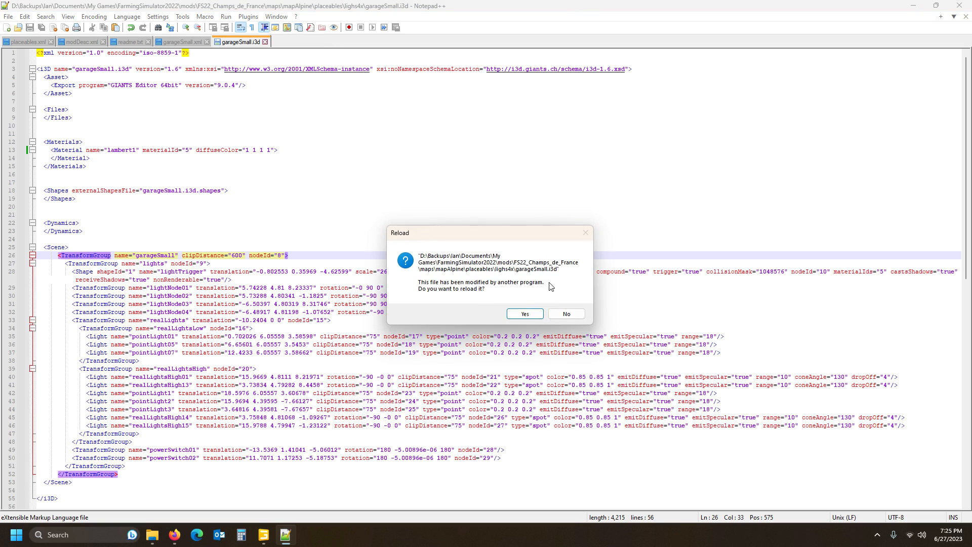
{"action": "left_click", "coordinate": [525, 313]}
{"action": "left_click", "coordinate": [265, 42]}
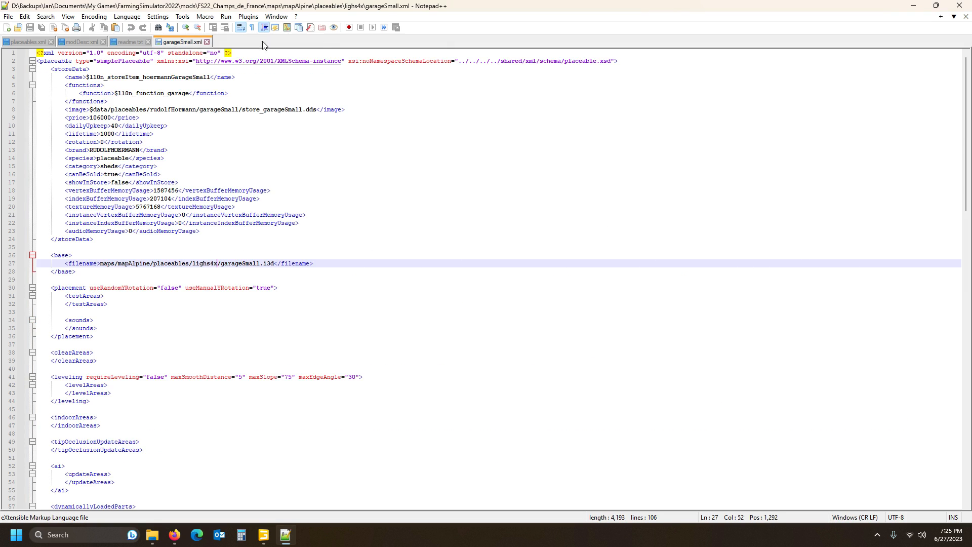
Review garageSmall.xml's i3dMappings, dynamically loaded power switches and the shared light entry linked to lightNode01.
{"action": "scroll", "coordinate": [128, 284], "scroll_direction": "down", "scroll_amount": 20}
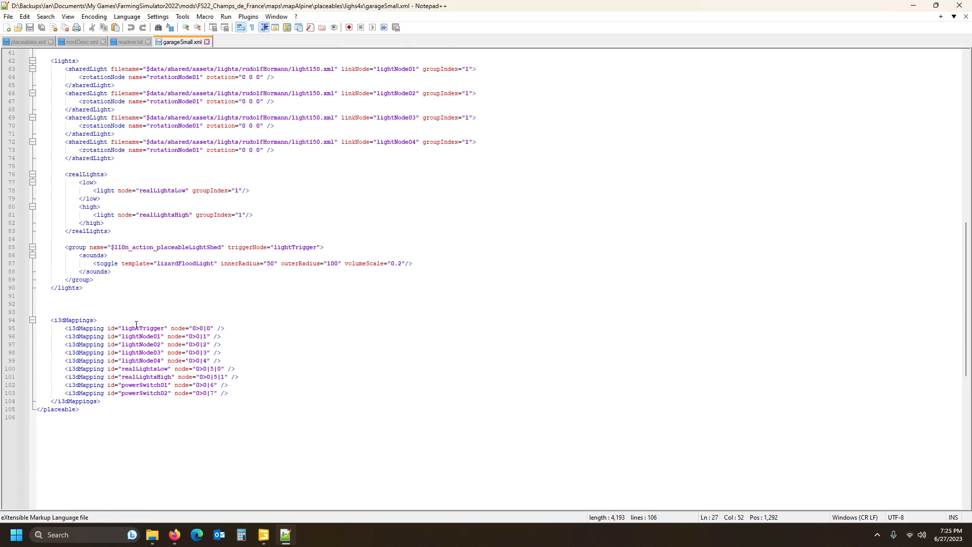
{"action": "left_click", "coordinate": [77, 328]}
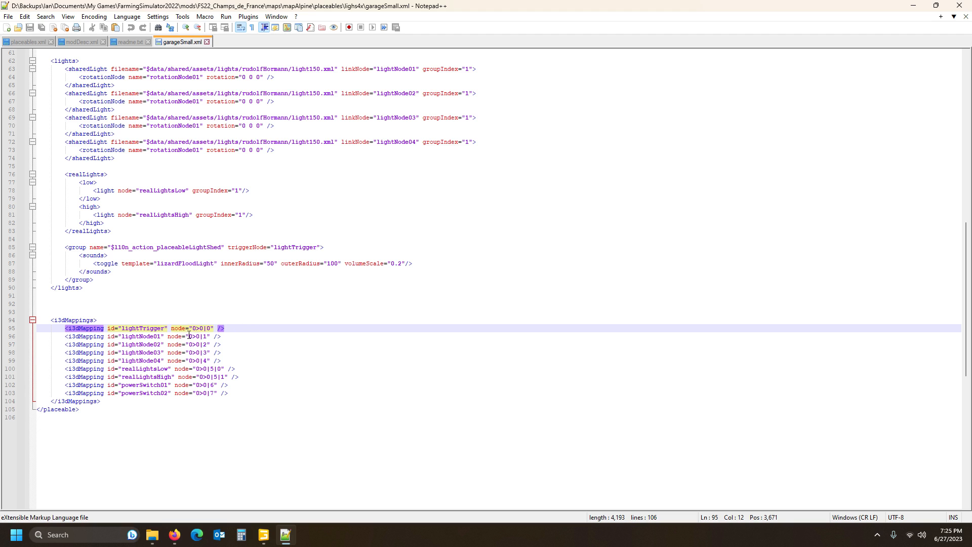
{"action": "scroll", "coordinate": [129, 373], "scroll_direction": "up", "scroll_amount": 10}
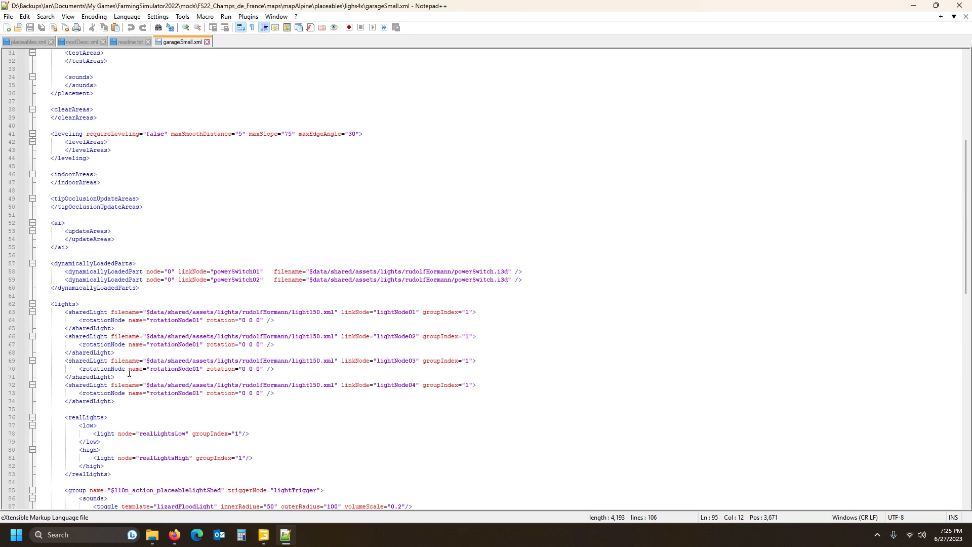
{"action": "scroll", "coordinate": [107, 349], "scroll_direction": "up", "scroll_amount": 10}
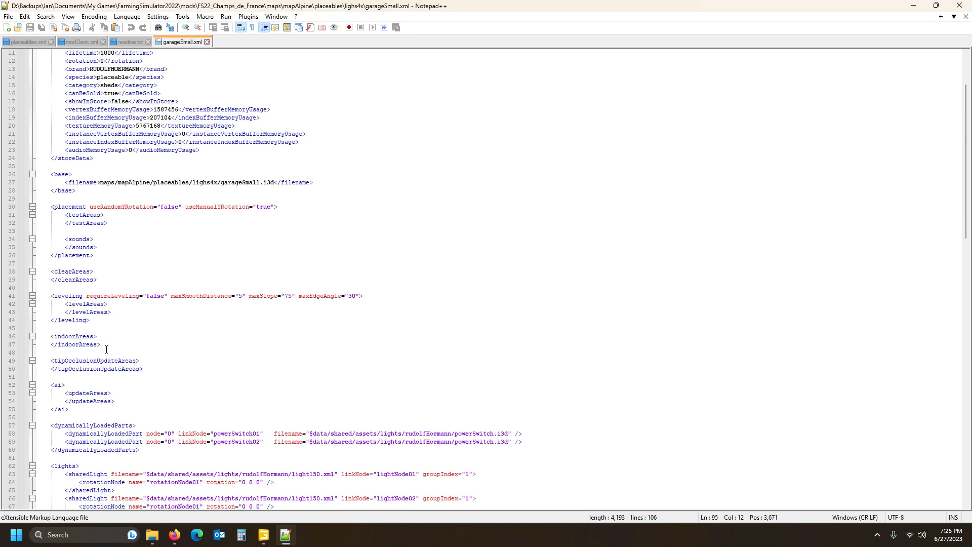
{"action": "scroll", "coordinate": [108, 350], "scroll_direction": "down", "scroll_amount": 7}
{"action": "scroll", "coordinate": [172, 307], "scroll_direction": "down", "scroll_amount": 7}
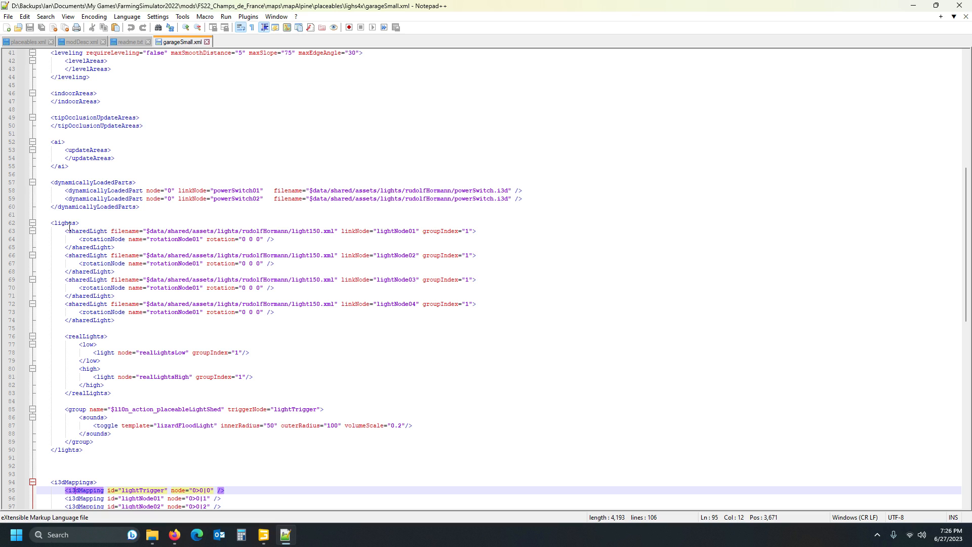
{"action": "left_click", "coordinate": [204, 230]}
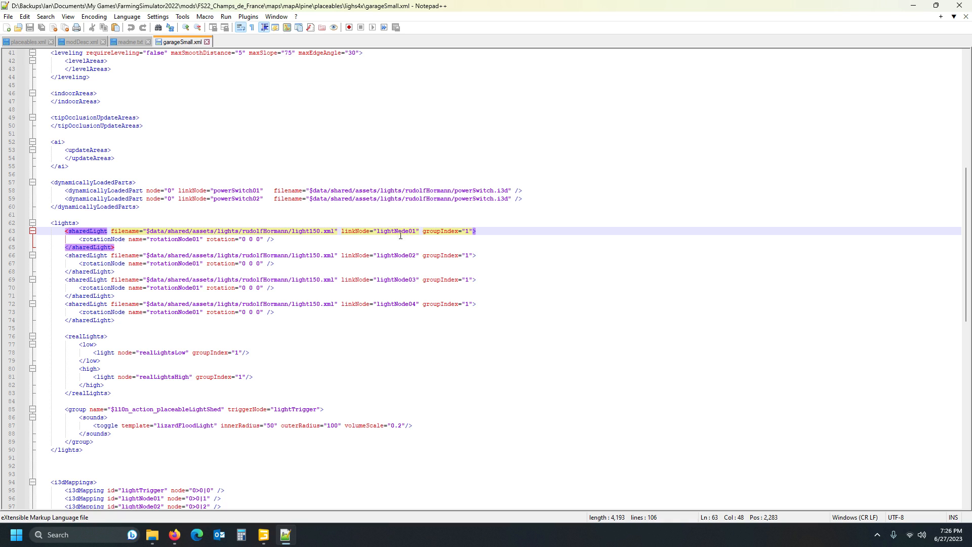
{"action": "scroll", "coordinate": [223, 363], "scroll_direction": "up", "scroll_amount": 10}
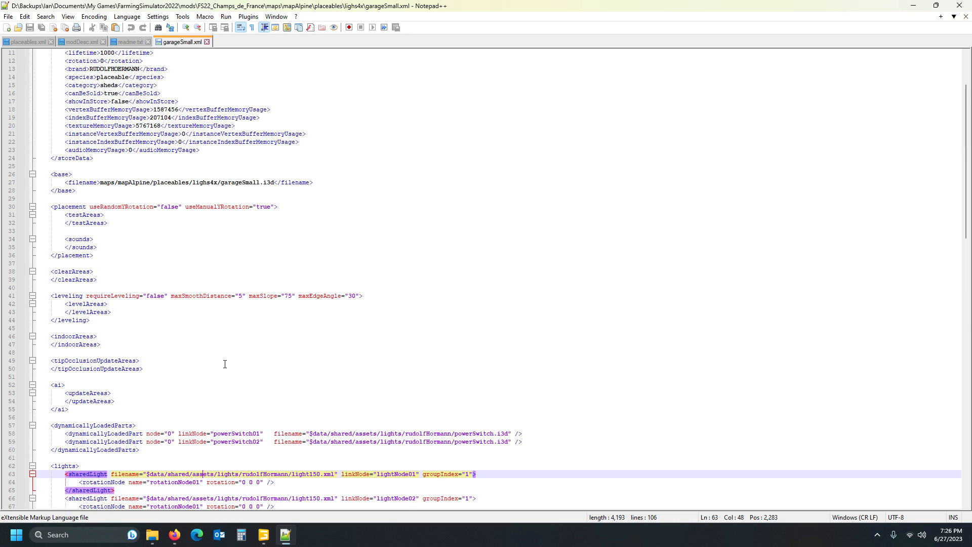
Compare lightNode01 and its index path in GIANTS Editor with the shared light and i3dMapping entries in garageSmall.xml.
{"action": "left_click", "coordinate": [264, 540]}
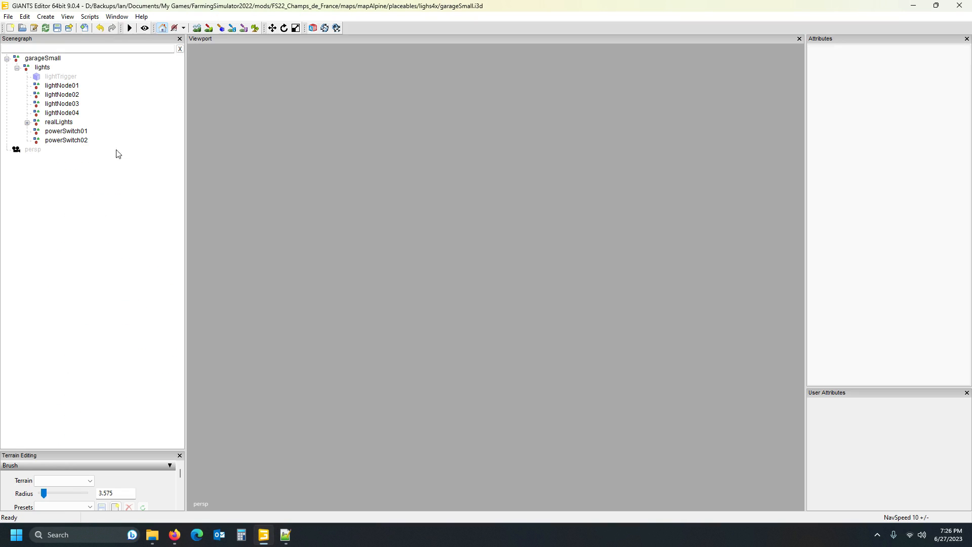
{"action": "left_click", "coordinate": [54, 86]}
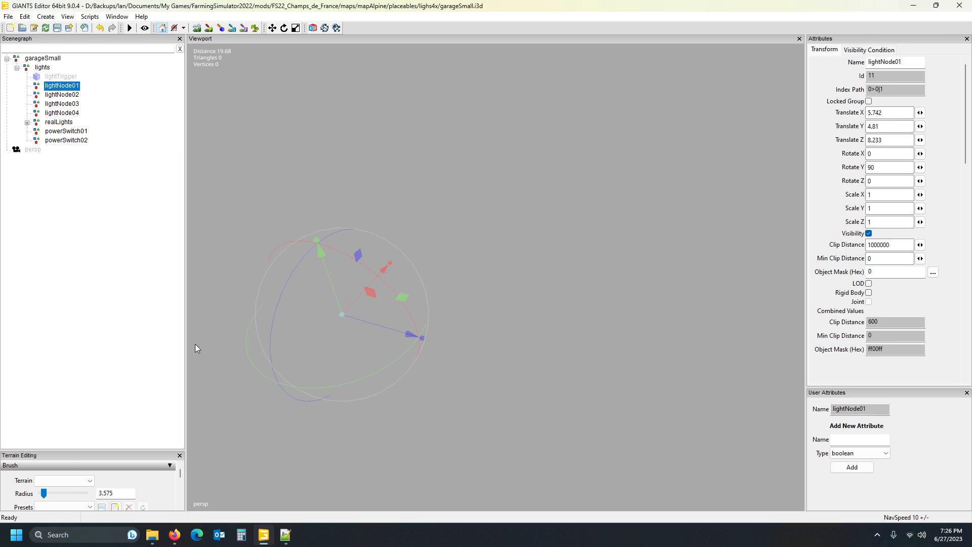
{"action": "left_click", "coordinate": [285, 535]}
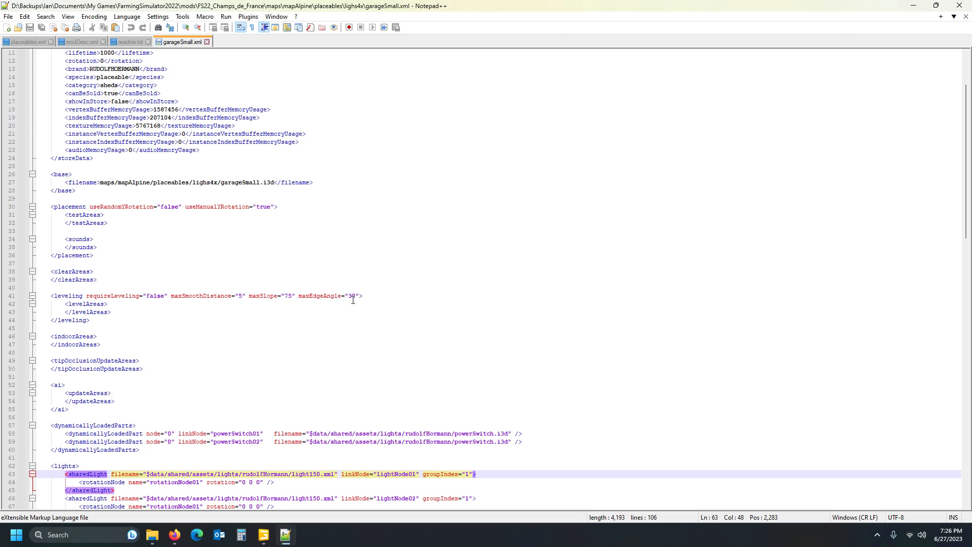
{"action": "scroll", "coordinate": [353, 300], "scroll_direction": "down", "scroll_amount": 10}
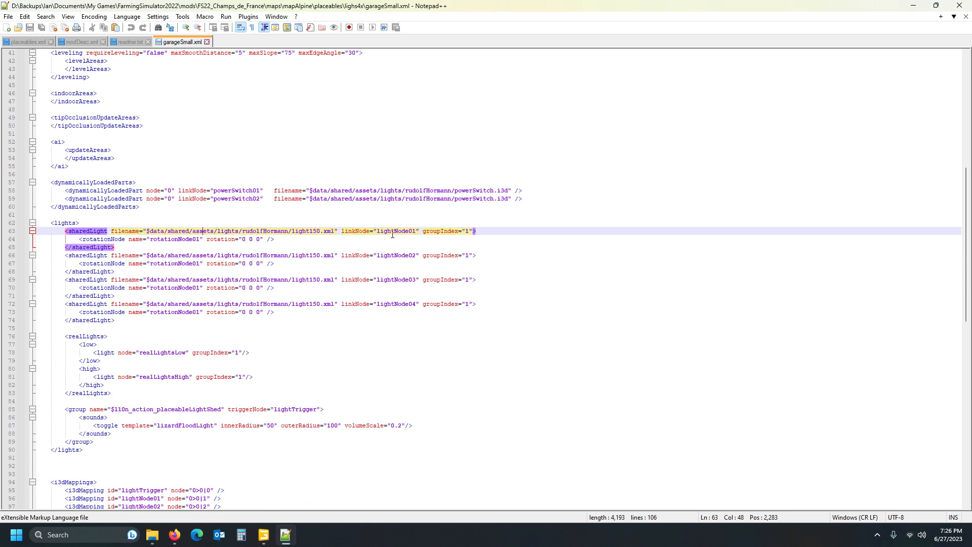
{"action": "left_click", "coordinate": [264, 535]}
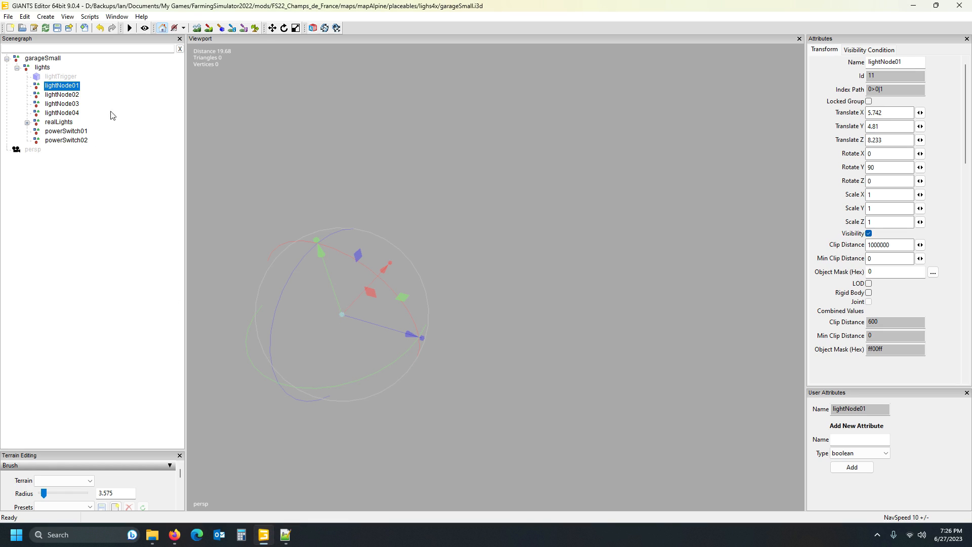
{"action": "left_click", "coordinate": [286, 535]}
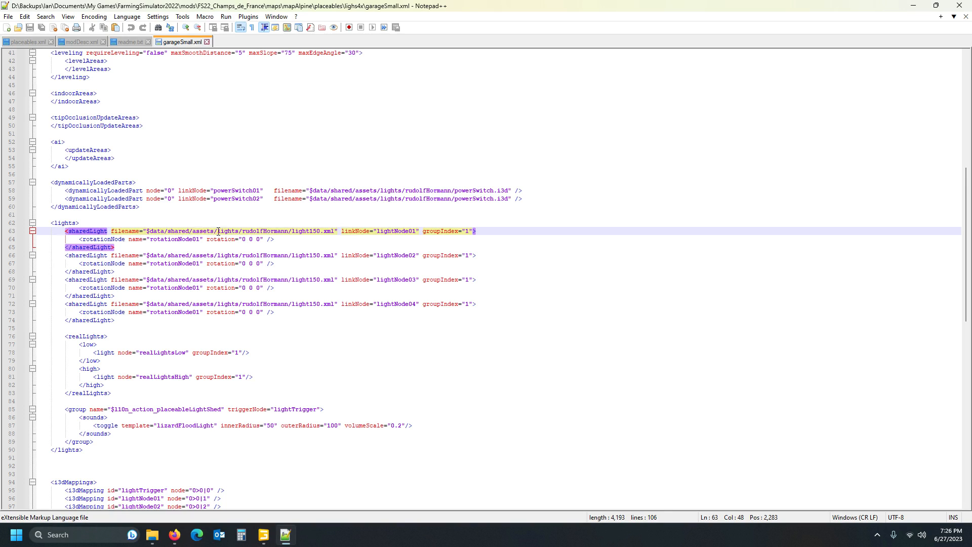
{"action": "scroll", "coordinate": [219, 330], "scroll_direction": "down", "scroll_amount": 7}
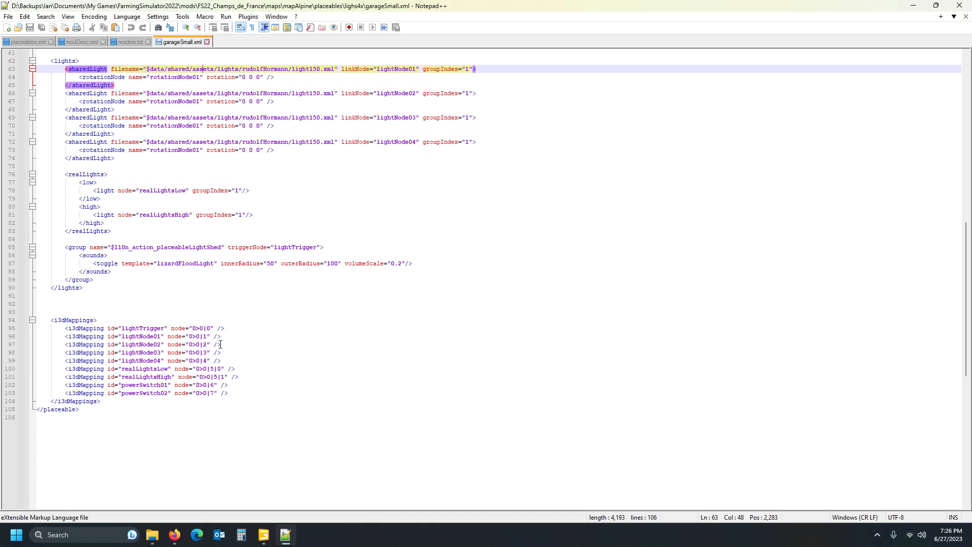
{"action": "scroll", "coordinate": [186, 354], "scroll_direction": "up", "scroll_amount": 20}
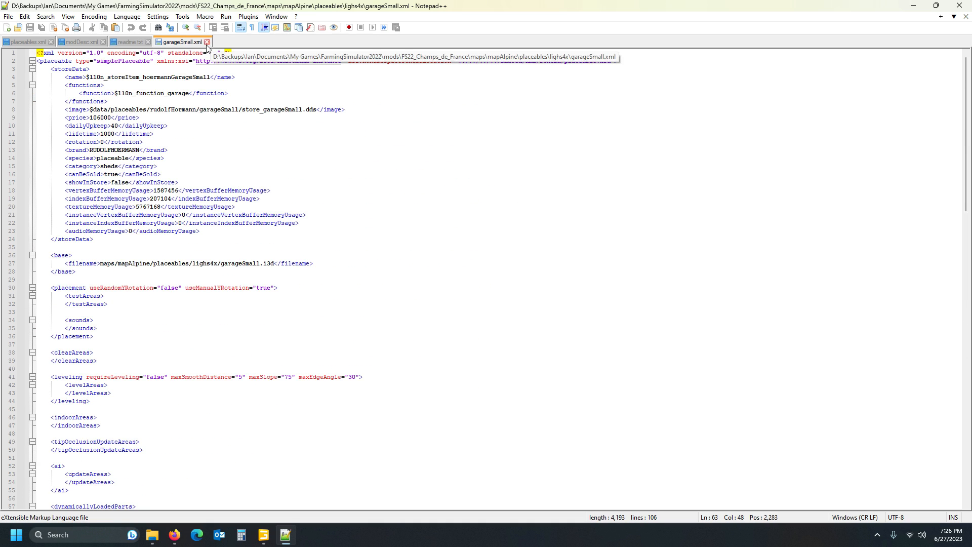
{"action": "left_click", "coordinate": [263, 534]}
{"action": "left_click", "coordinate": [91, 223]}
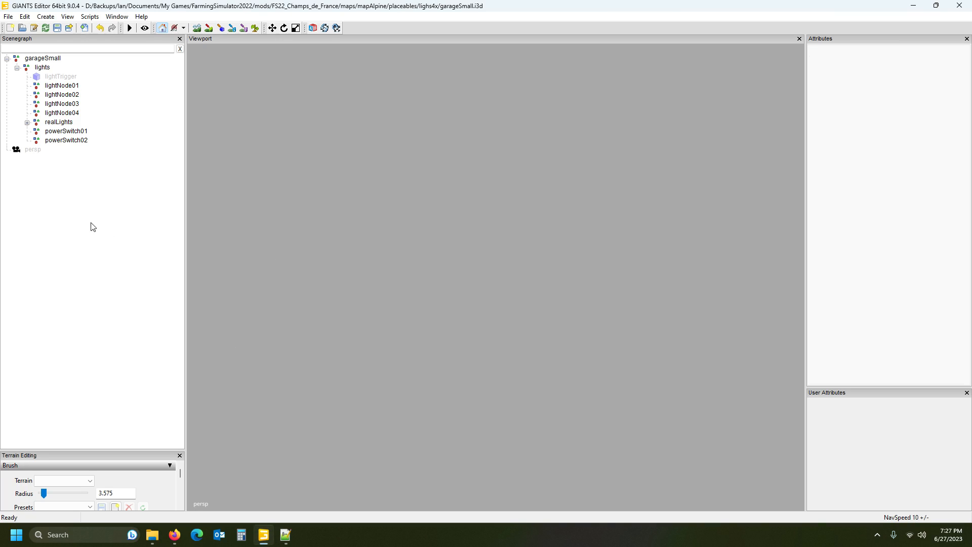
Create a cube primitive and place it in the lights group directly after lightTrigger.
{"action": "left_click", "coordinate": [58, 78]}
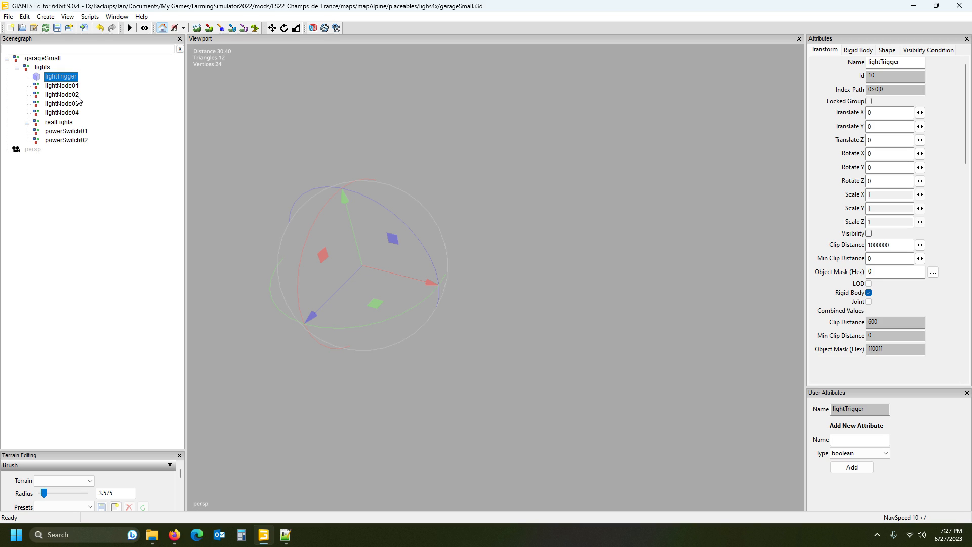
{"action": "left_click", "coordinate": [77, 176]}
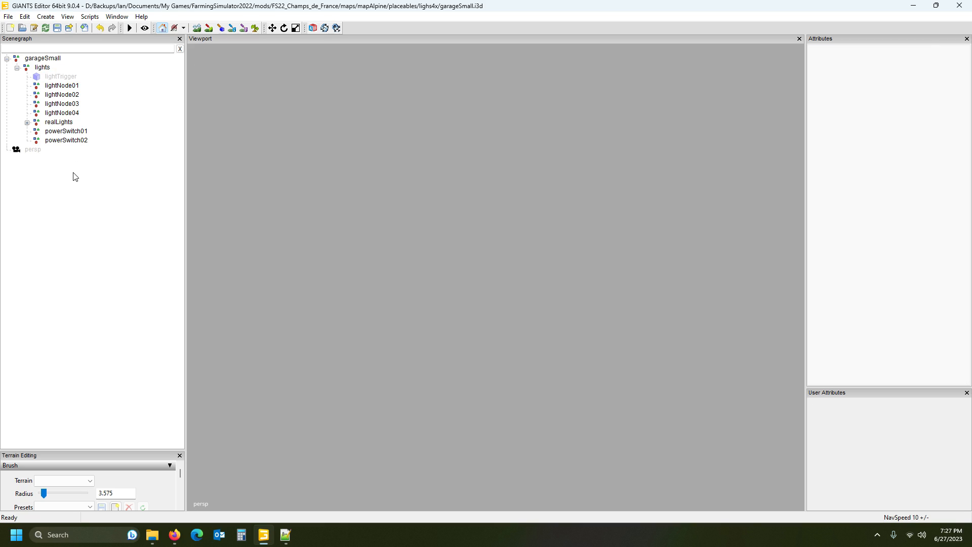
{"action": "left_click", "coordinate": [46, 17]}
{"action": "mouse_move", "coordinate": [71, 107]}
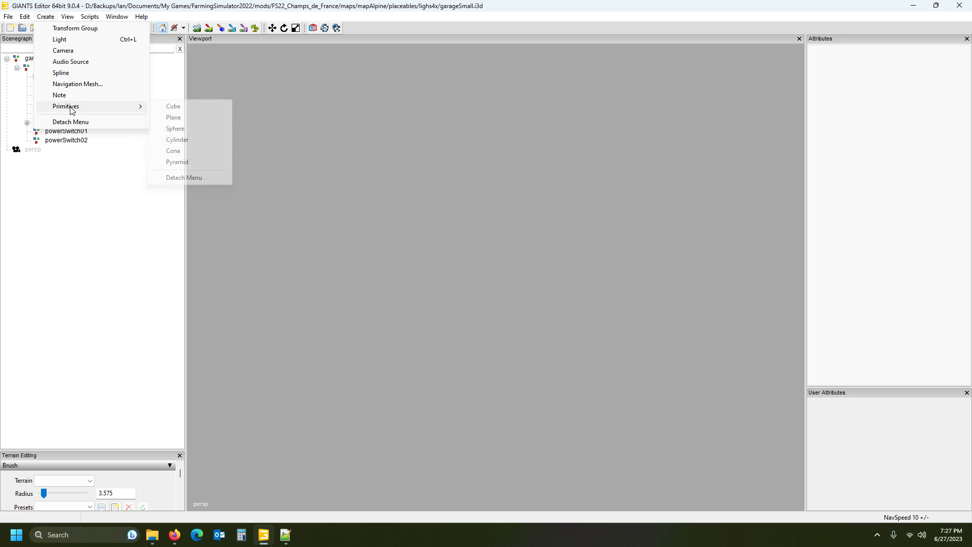
{"action": "left_click", "coordinate": [178, 107]}
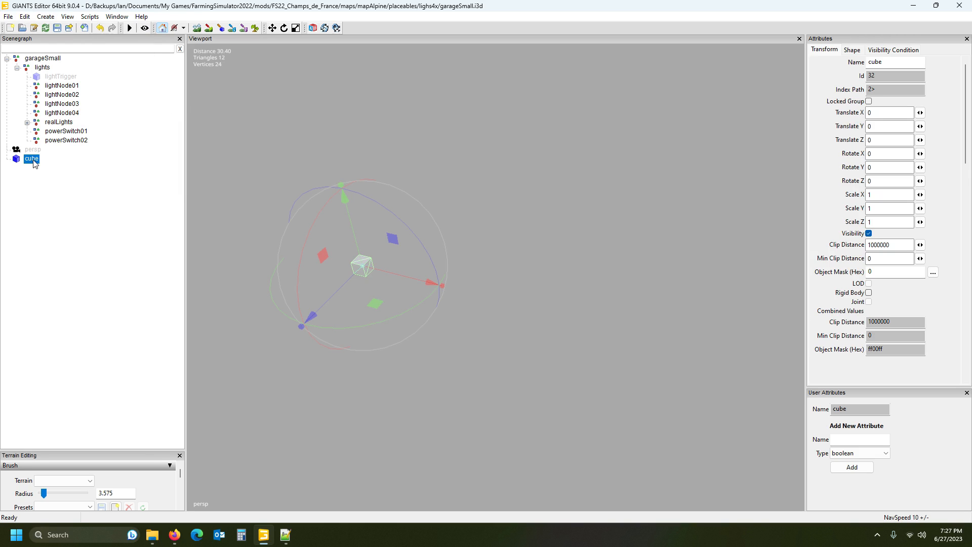
{"action": "left_click_drag", "start_coordinate": [32, 159], "coordinate": [45, 67]}
{"action": "left_click", "coordinate": [54, 86]}
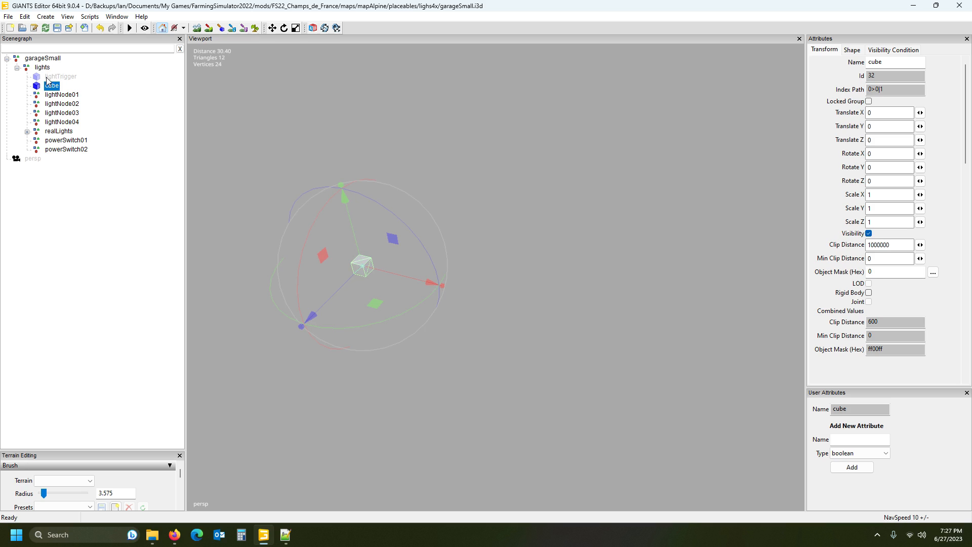
Compare lightTrigger's i3dMapping and trigger node entries in garageSmall.xml with the node order in GIANTS Editor.
{"action": "left_click", "coordinate": [285, 535]}
{"action": "scroll", "coordinate": [132, 306], "scroll_direction": "down", "scroll_amount": 13}
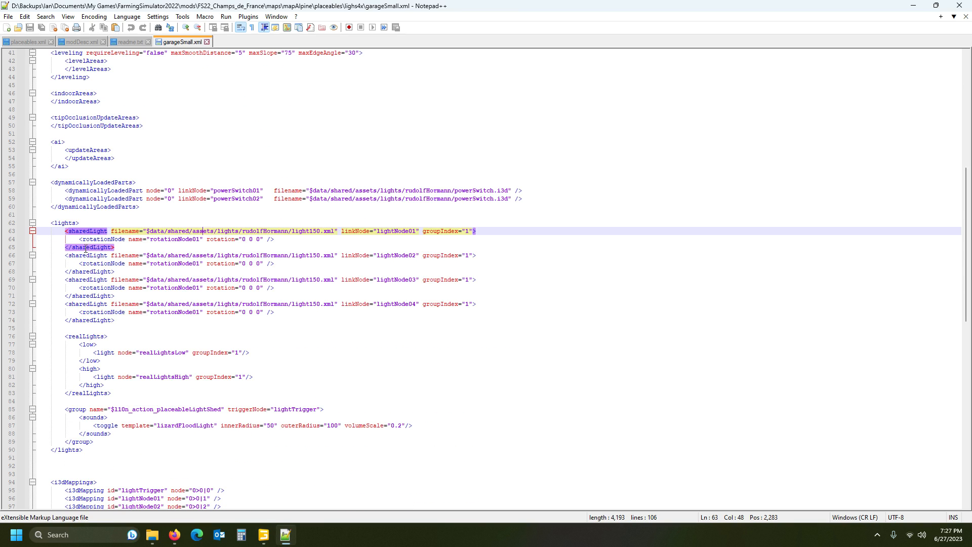
{"action": "scroll", "coordinate": [106, 356], "scroll_direction": "down", "scroll_amount": 7}
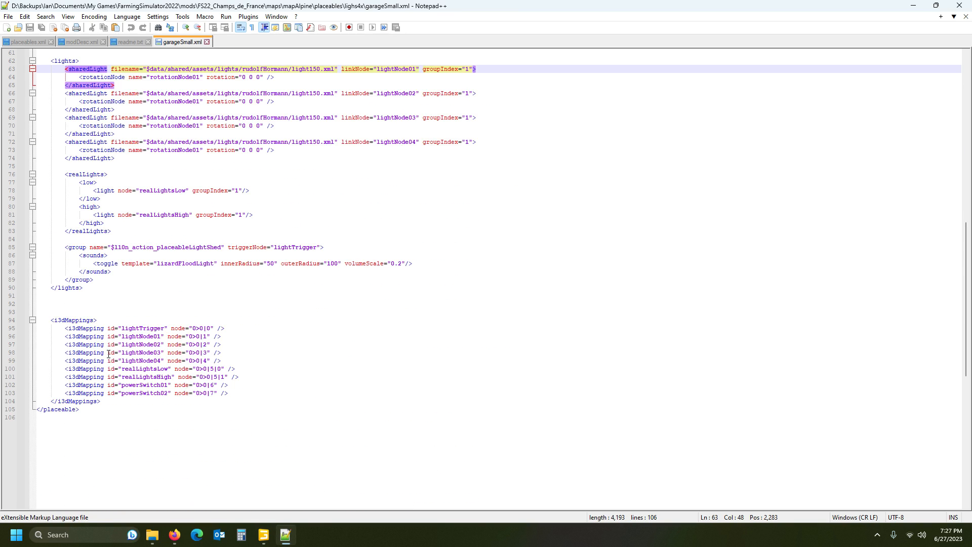
{"action": "left_click", "coordinate": [143, 328]}
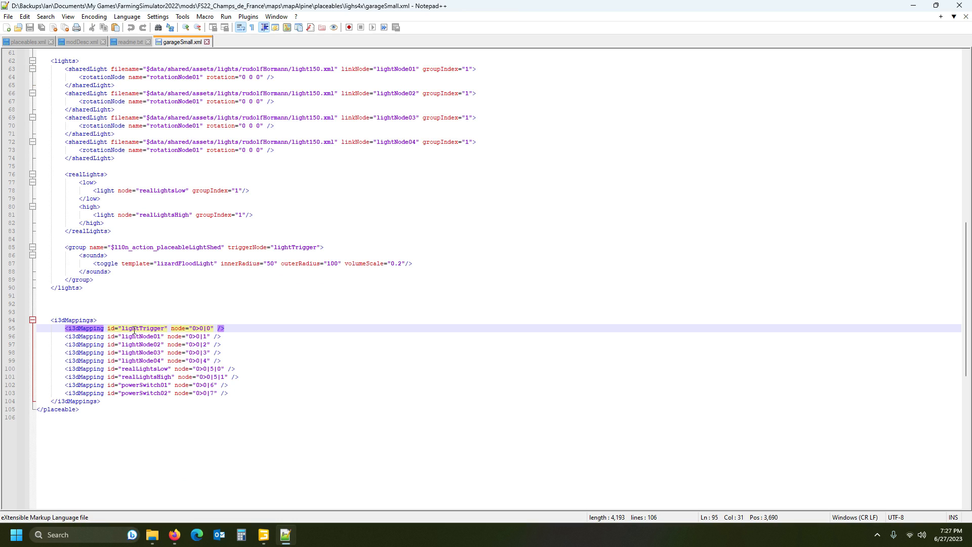
{"action": "left_click", "coordinate": [266, 535]}
{"action": "left_click", "coordinate": [289, 534]}
{"action": "left_click", "coordinate": [263, 535]}
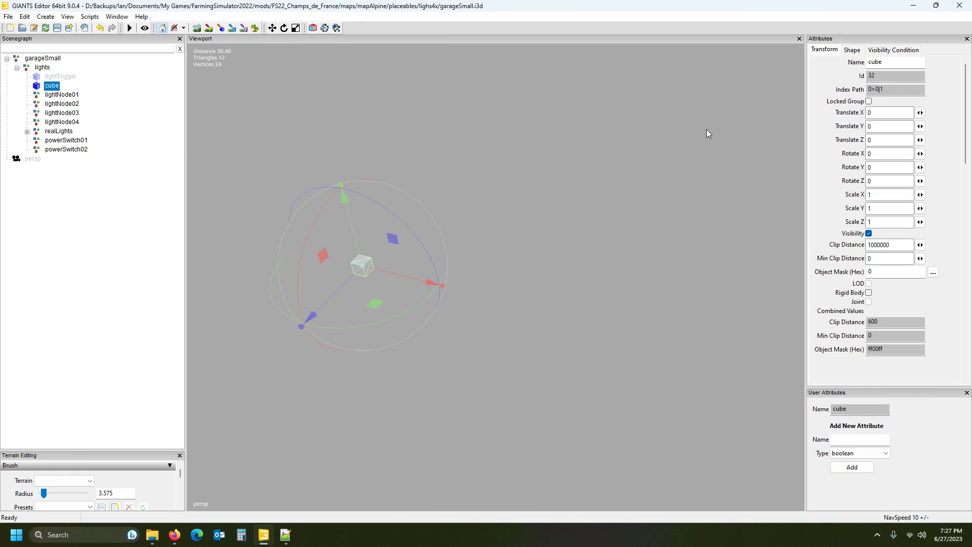
{"action": "mouse_move", "coordinate": [287, 535]}
{"action": "left_click", "coordinate": [286, 535]}
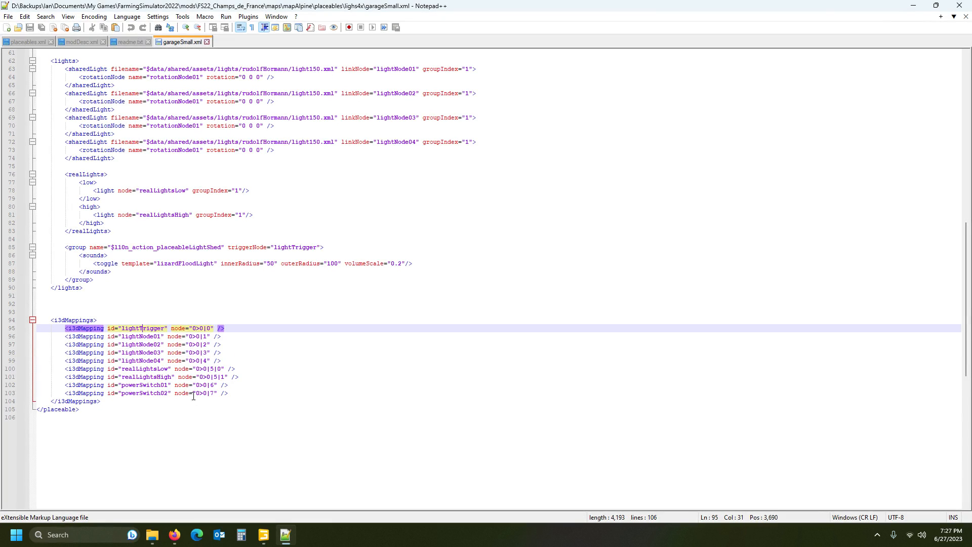
{"action": "double_click", "coordinate": [145, 328]}
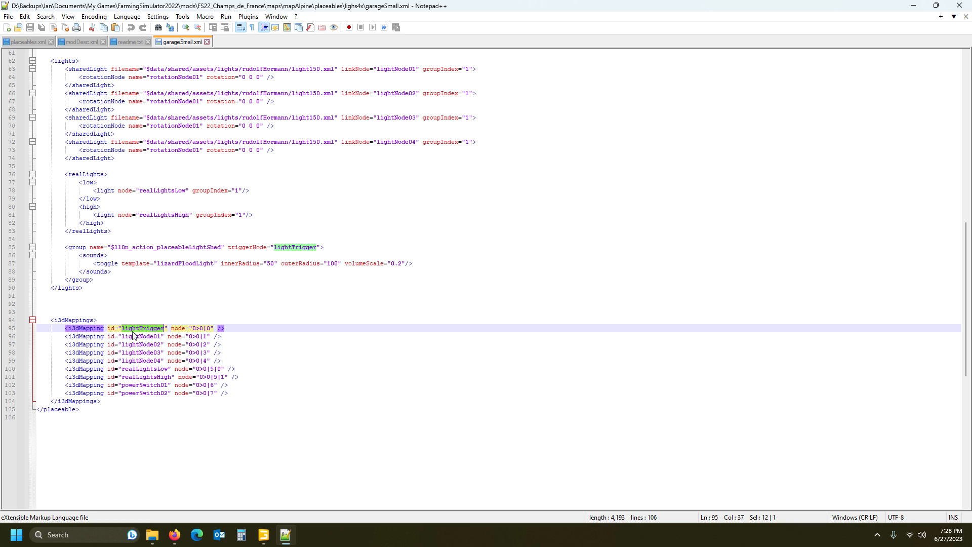
In GIANTS Editor, move the cube about 1.325 along X and enable its Rigid Body attribute.
{"action": "left_click", "coordinate": [263, 535]}
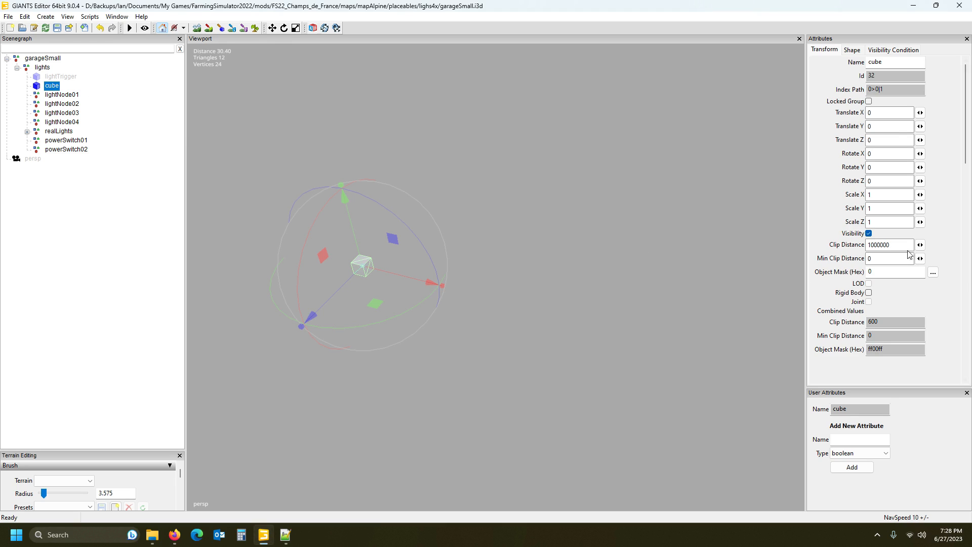
{"action": "left_click_drag", "start_coordinate": [379, 272], "coordinate": [388, 267]}
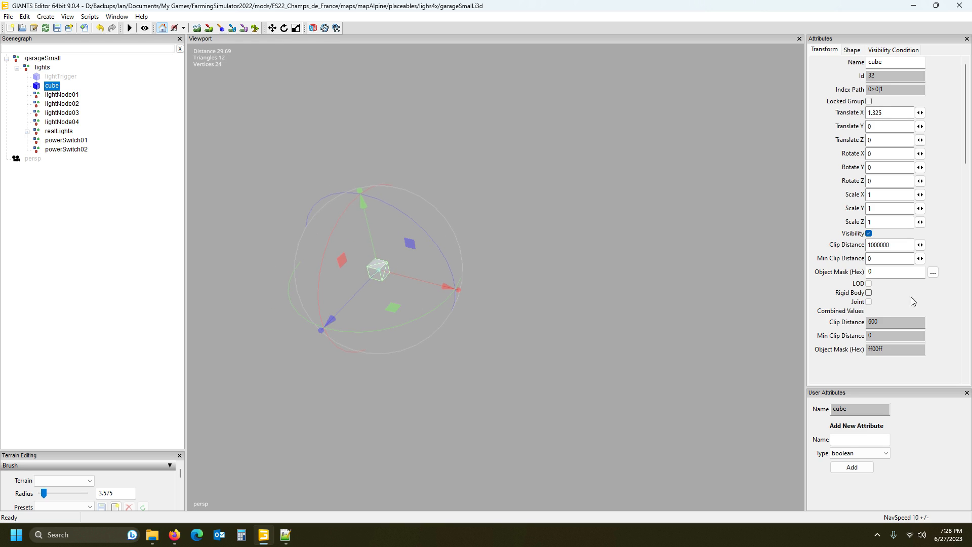
{"action": "left_click", "coordinate": [868, 293]}
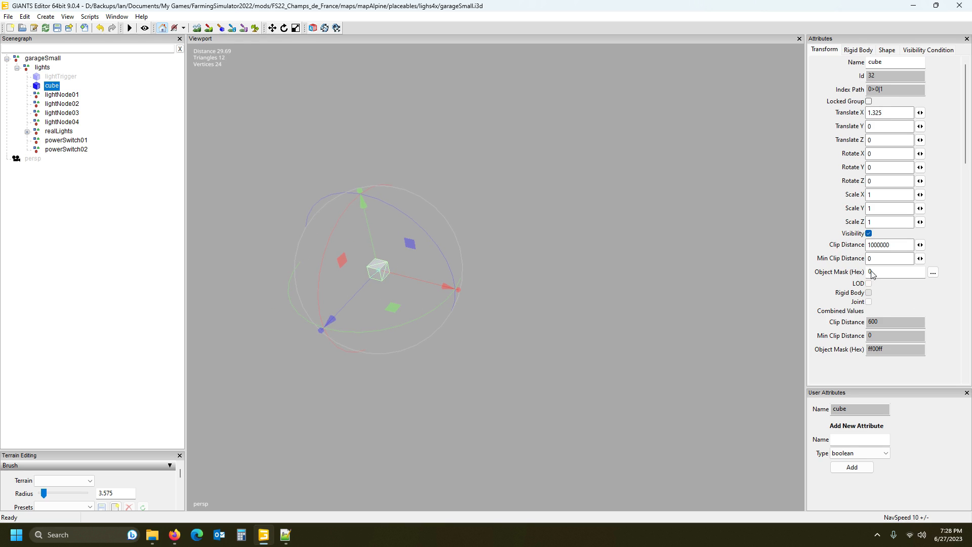
Enable Cast Shadowmap, Receive Shadowmap, Non Renderable and Distance Blending for the cube's shape.
{"action": "left_click", "coordinate": [886, 50]}
{"action": "left_click", "coordinate": [888, 138]}
{"action": "left_click", "coordinate": [888, 147]}
{"action": "left_click", "coordinate": [888, 156]}
{"action": "left_click", "coordinate": [888, 165]}
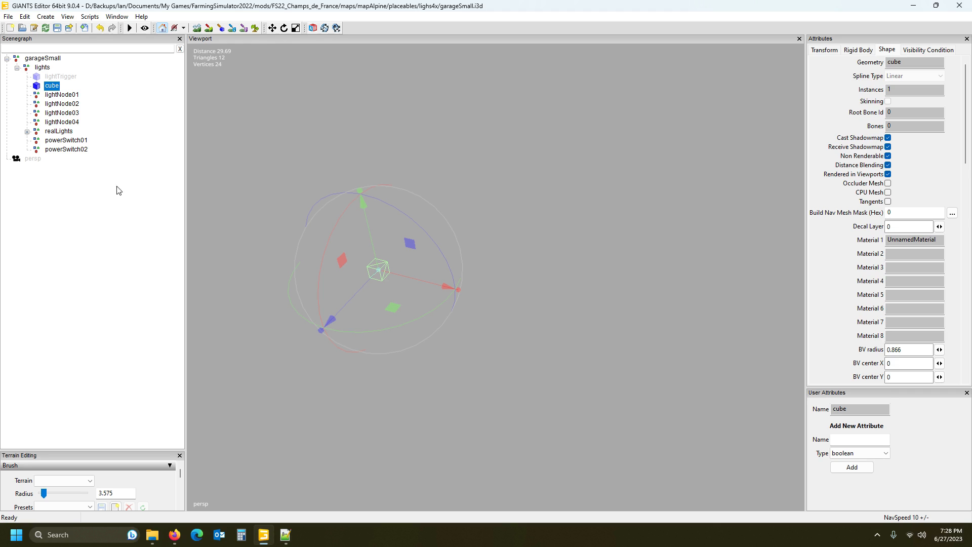
{"action": "left_click", "coordinate": [65, 260]}
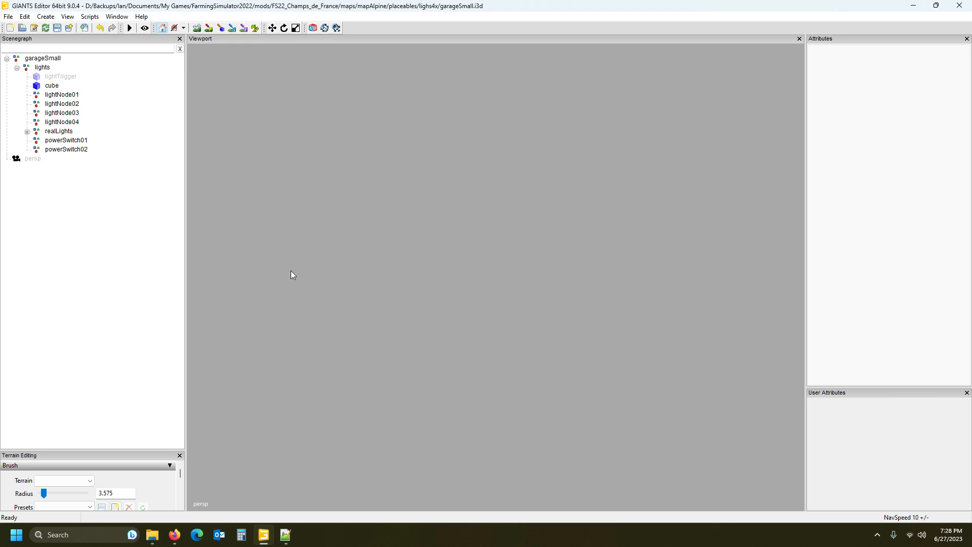
Compare the Shape and Rigid Body attributes of the cube with those of lightTrigger.
{"action": "left_click", "coordinate": [55, 86]}
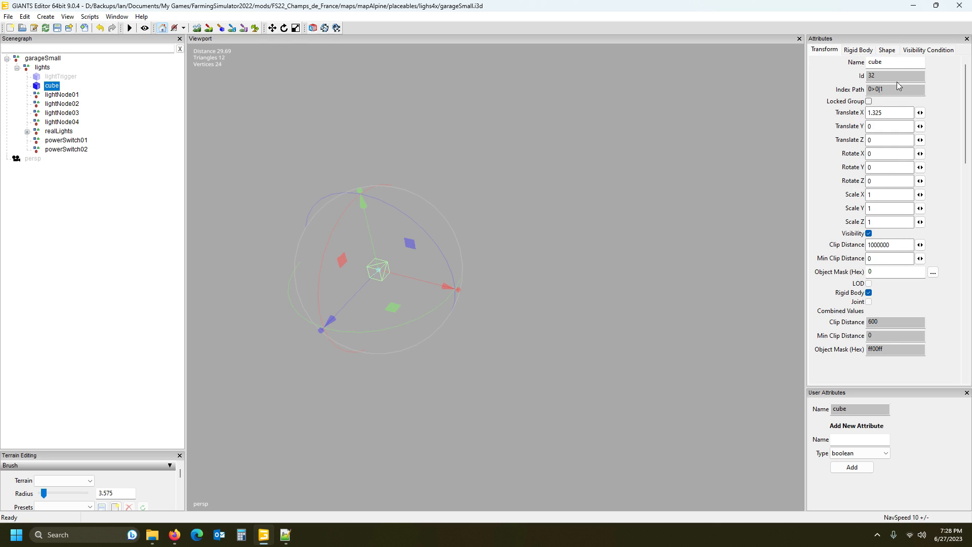
{"action": "left_click", "coordinate": [889, 51]}
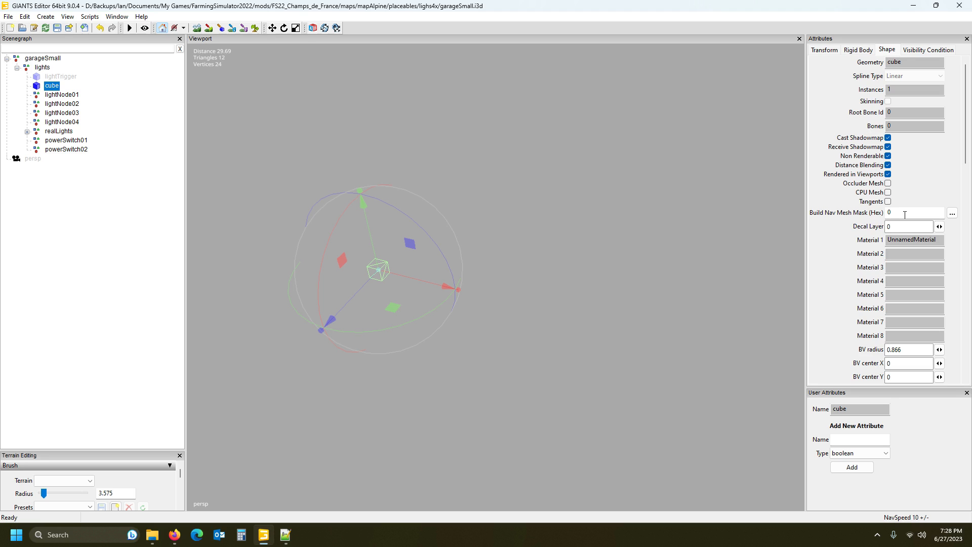
{"action": "left_click", "coordinate": [61, 78]}
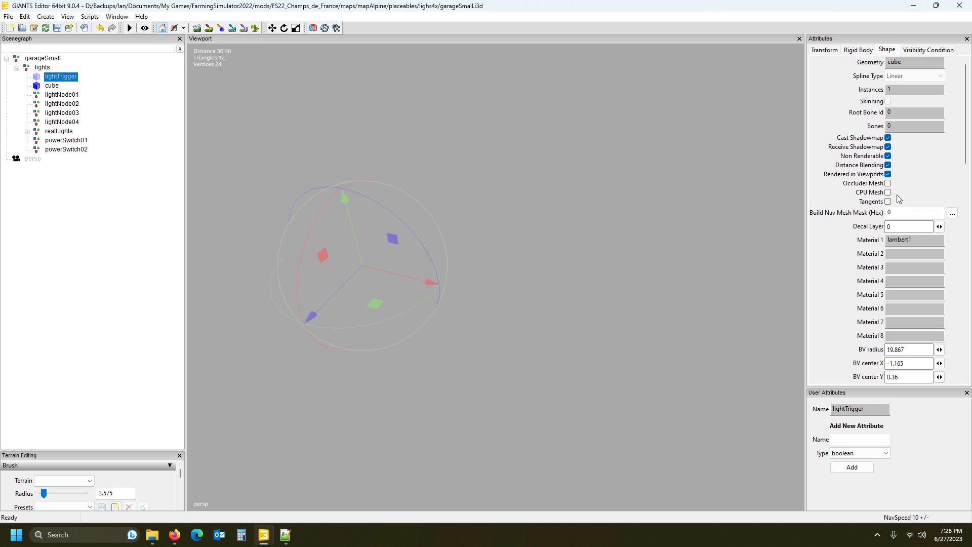
{"action": "left_click", "coordinate": [860, 51]}
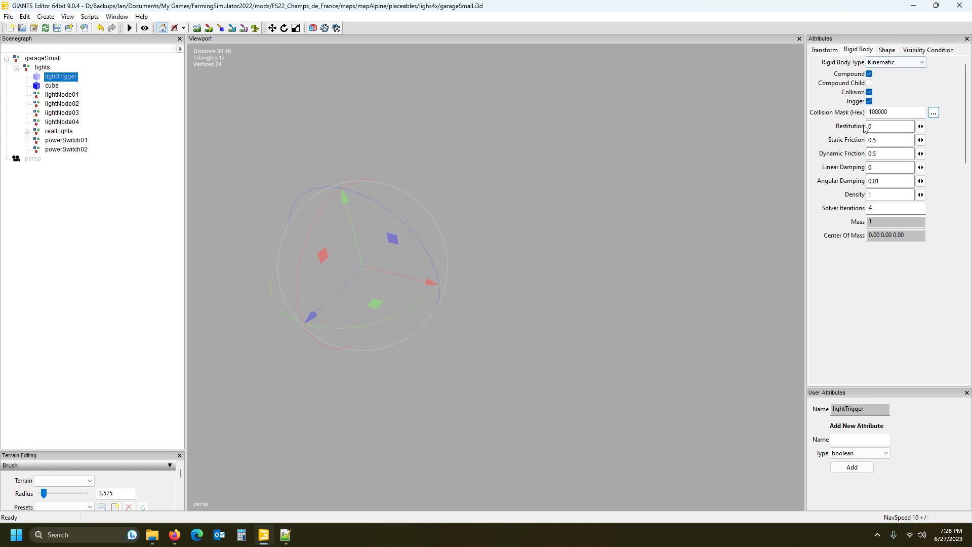
{"action": "left_click", "coordinate": [51, 88]}
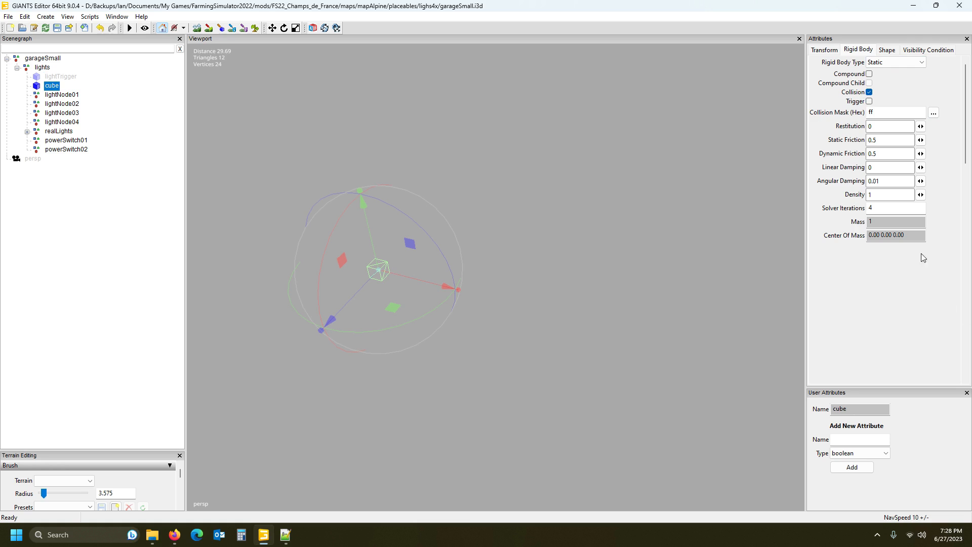
{"action": "left_click", "coordinate": [831, 50]}
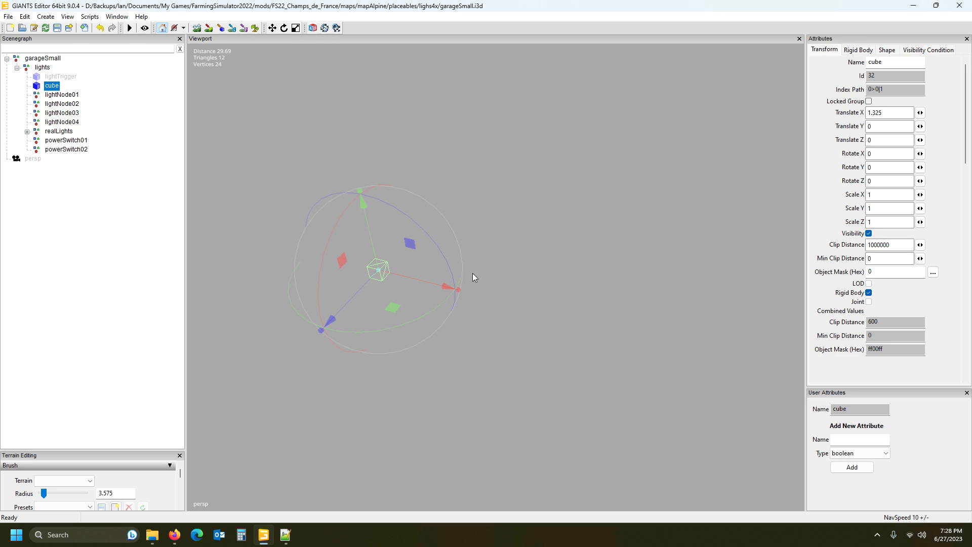
Disable the cube's Rigid Body attribute and freeze its translate, rotate and scale transformations with Preserve Instances enabled.
{"action": "right_click", "coordinate": [49, 89]}
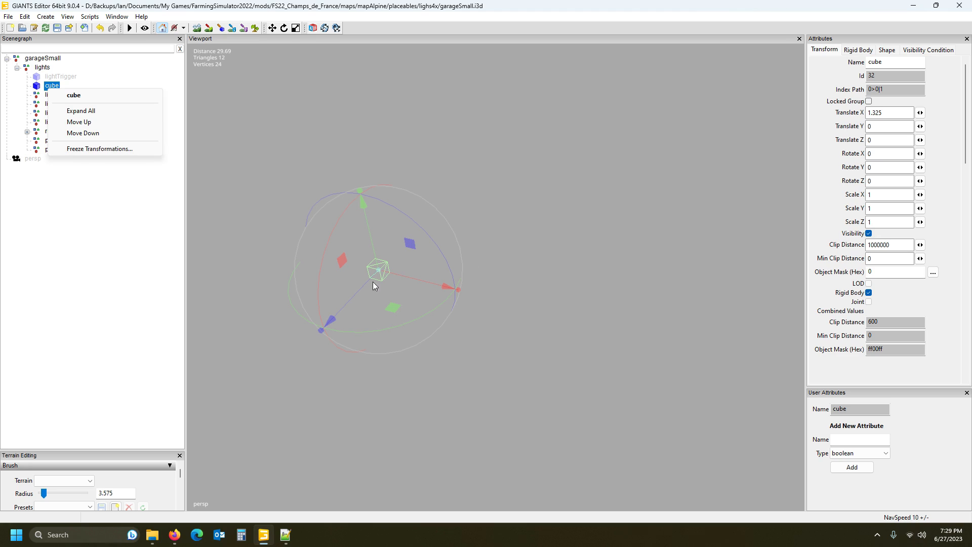
{"action": "left_click", "coordinate": [869, 294]}
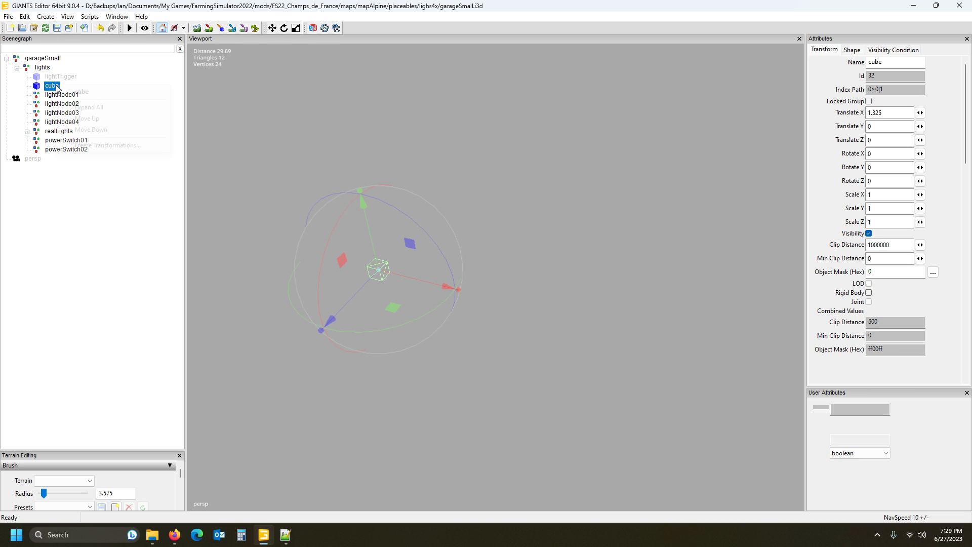
{"action": "right_click", "coordinate": [55, 85]}
{"action": "left_click", "coordinate": [107, 146]}
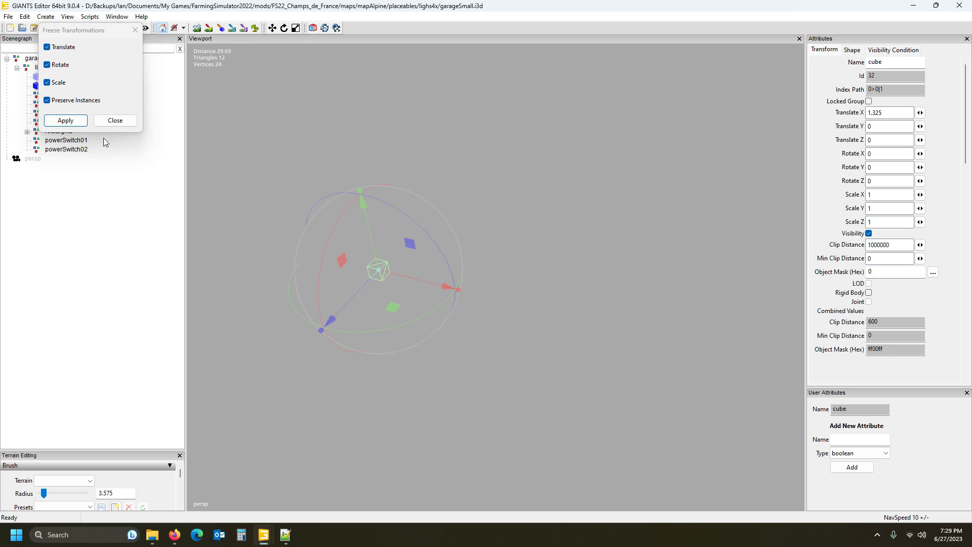
{"action": "left_click", "coordinate": [64, 121]}
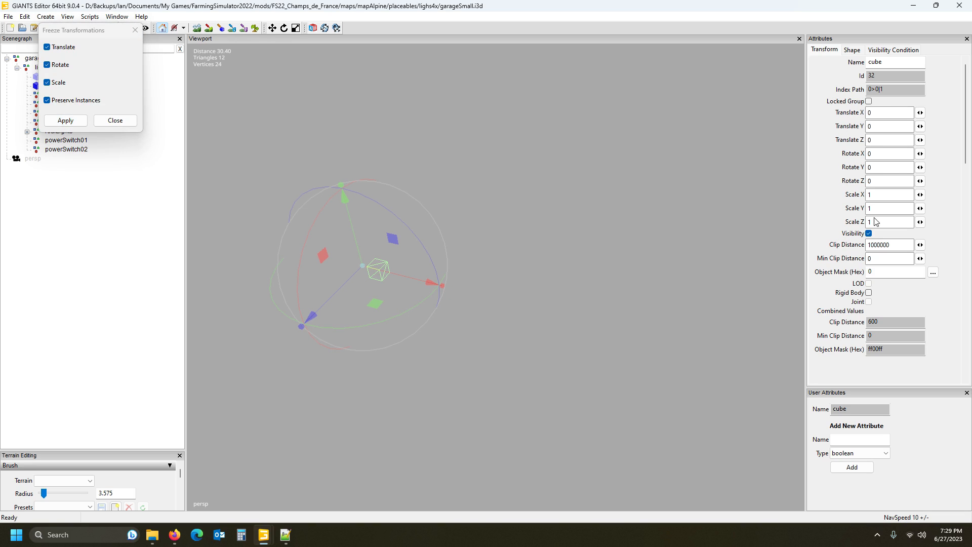
{"action": "left_click", "coordinate": [127, 121]}
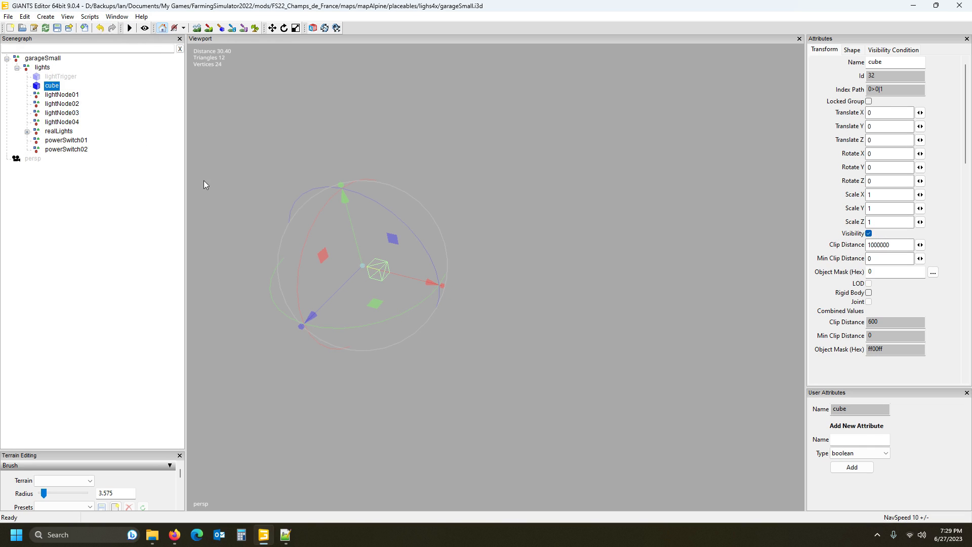
Delete the cube and close GIANTS Editor without saving the changes to garageSmall.i3d.
{"action": "left_click", "coordinate": [144, 209]}
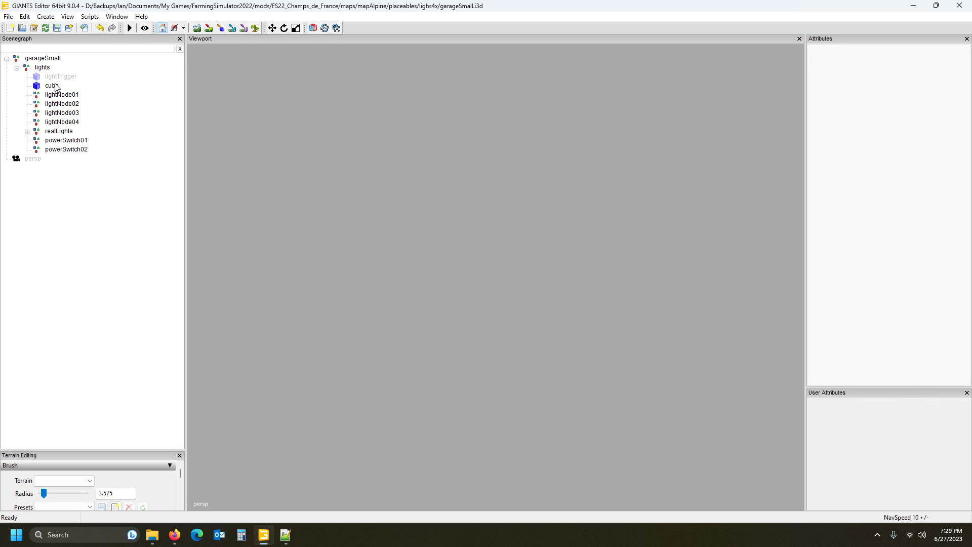
{"action": "left_click", "coordinate": [52, 85]}
{"action": "key", "text": "Delete"}
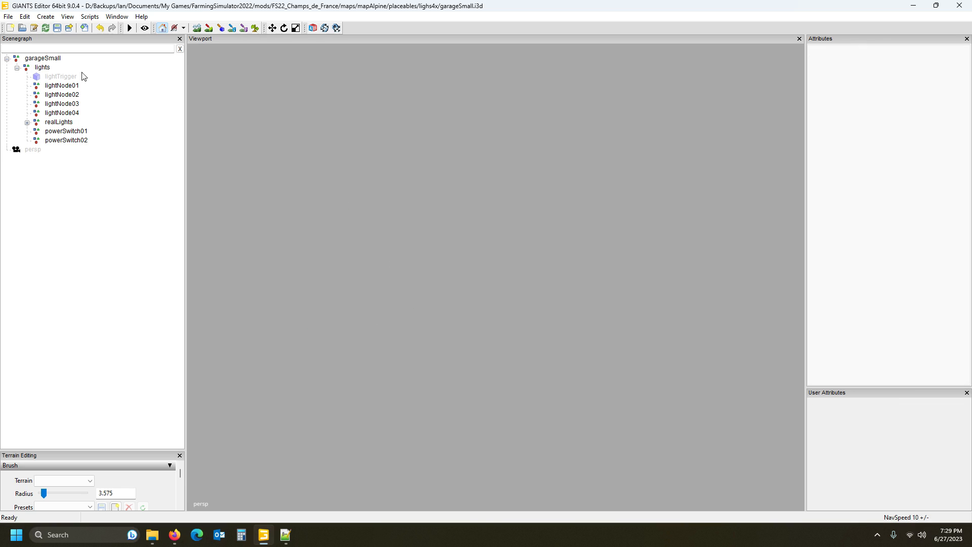
{"action": "left_click", "coordinate": [959, 5]}
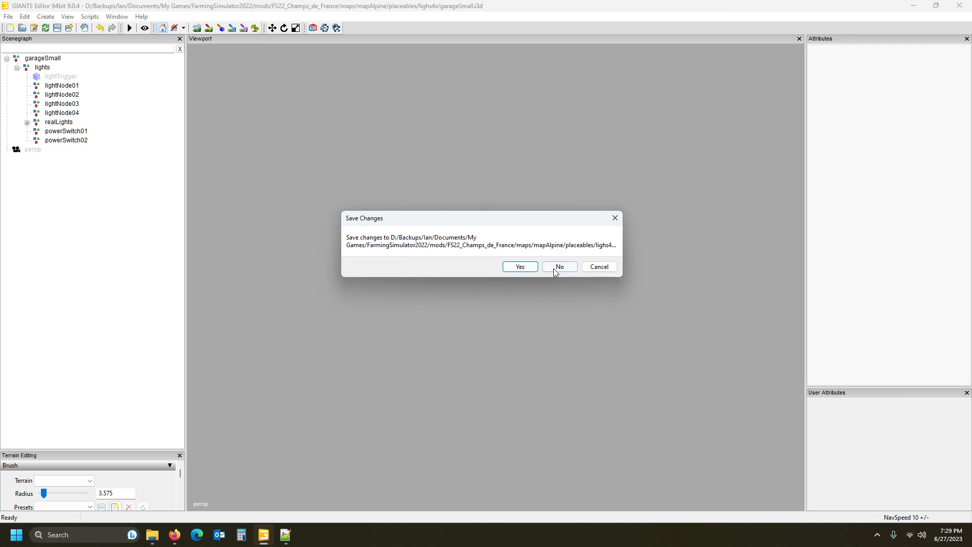
{"action": "left_click", "coordinate": [559, 267]}
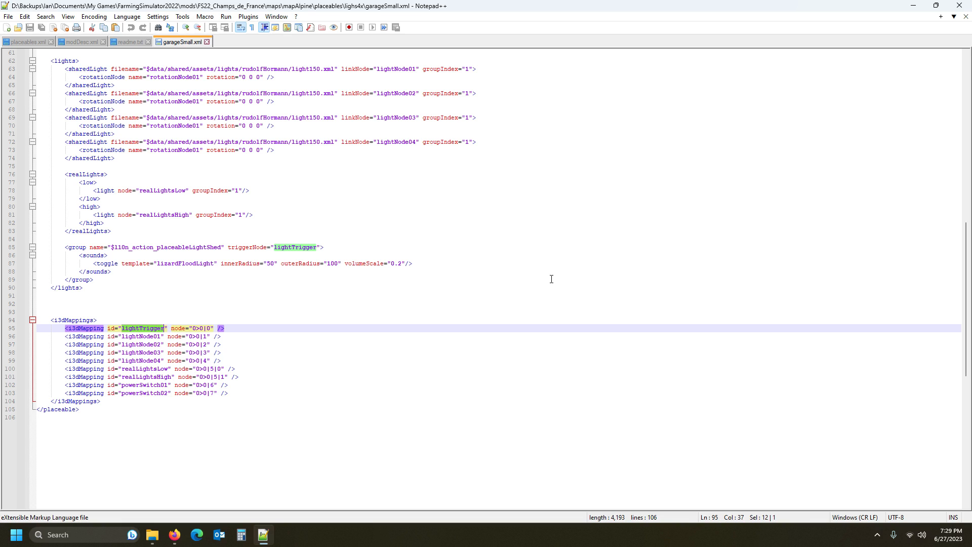
Close the extra lighs4x folder window and open the map mod's mapAlpine folder in File Explorer.
{"action": "scroll", "coordinate": [273, 509], "scroll_direction": "up", "scroll_amount": 20}
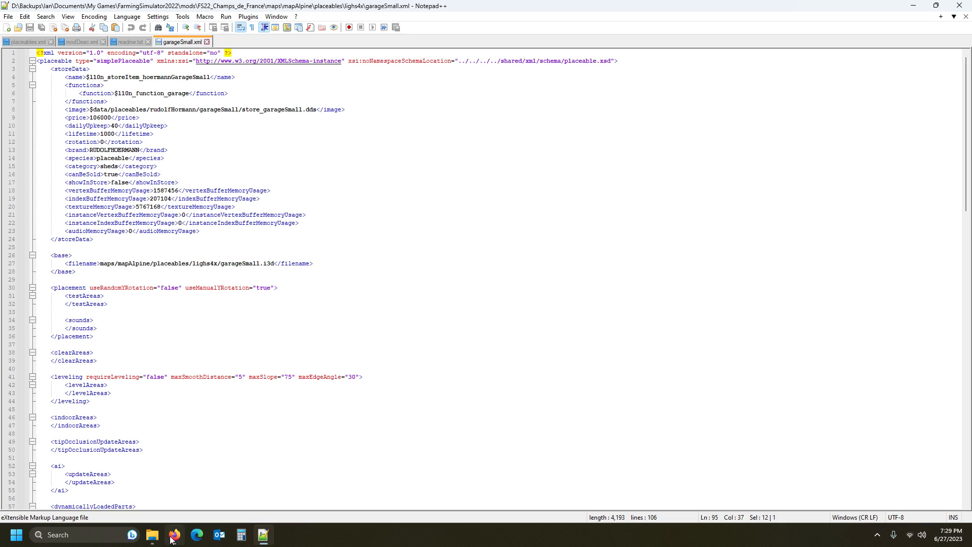
{"action": "mouse_move", "coordinate": [152, 542]}
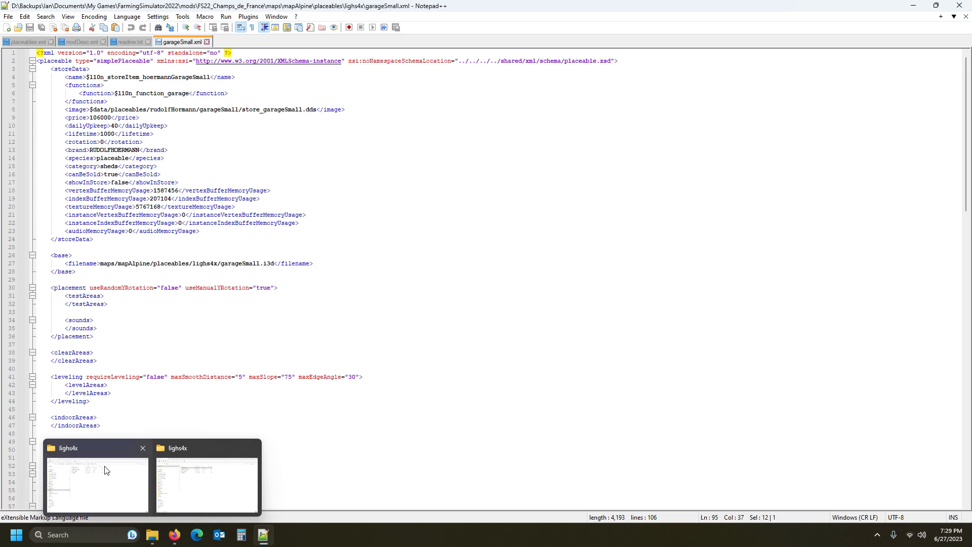
{"action": "left_click", "coordinate": [252, 448]}
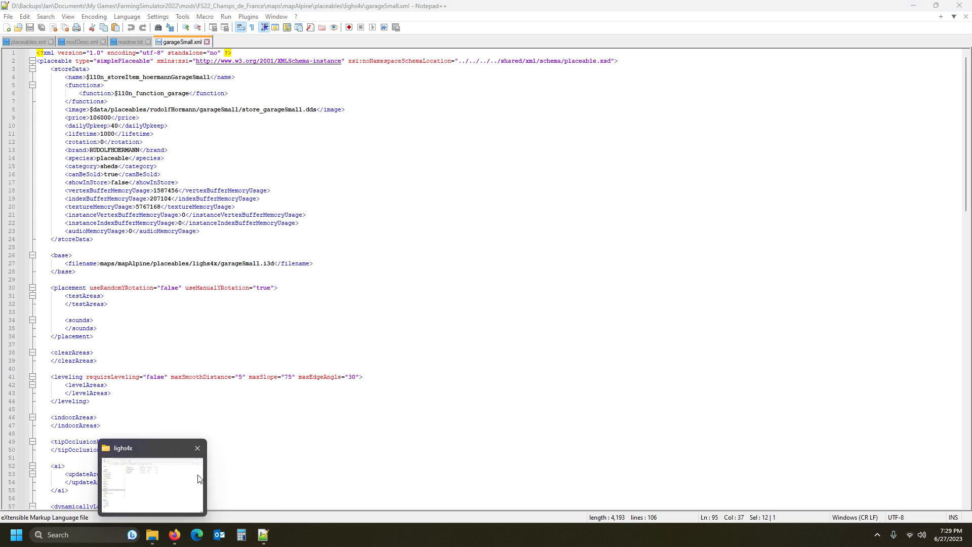
{"action": "left_click", "coordinate": [188, 499]}
{"action": "left_click", "coordinate": [392, 57]}
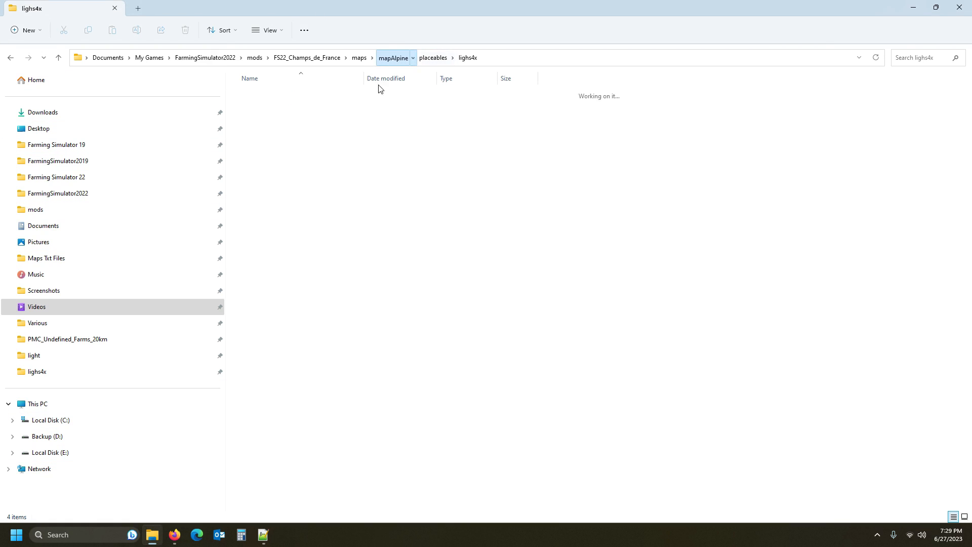
Open map.i3d in GIANTS Editor and bring up the placeables\lighs4x folder in File Explorer.
{"action": "double_click", "coordinate": [260, 252]}
{"action": "left_click", "coordinate": [438, 329]}
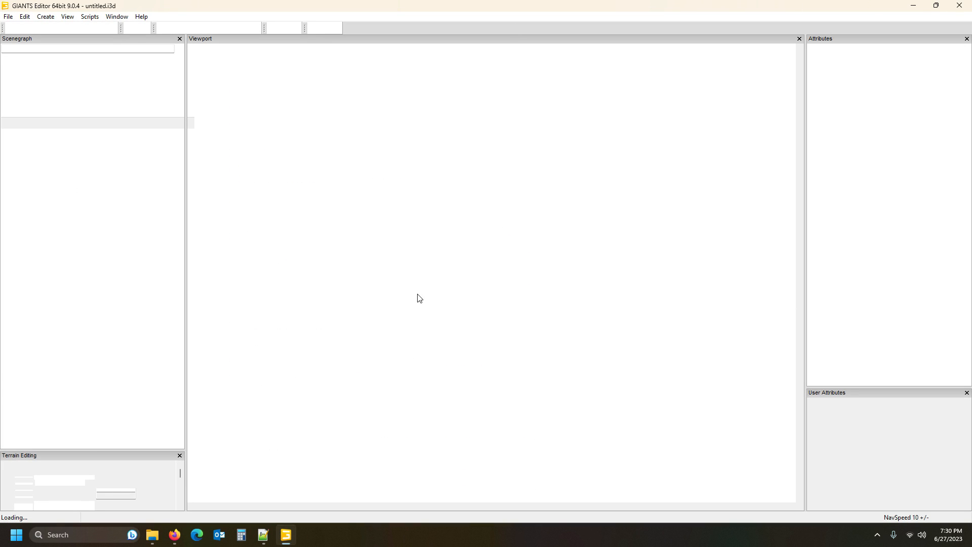
{"action": "left_click", "coordinate": [153, 535]}
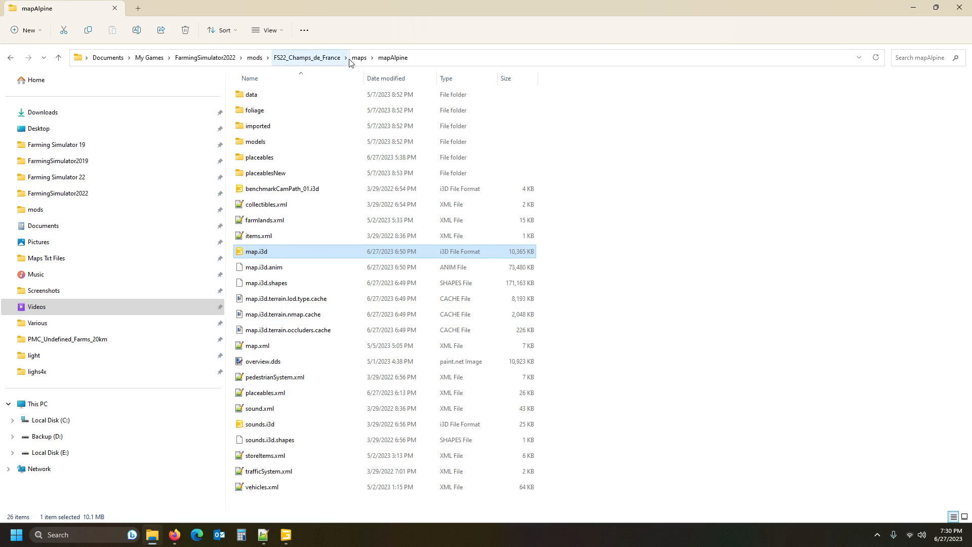
{"action": "double_click", "coordinate": [277, 159]}
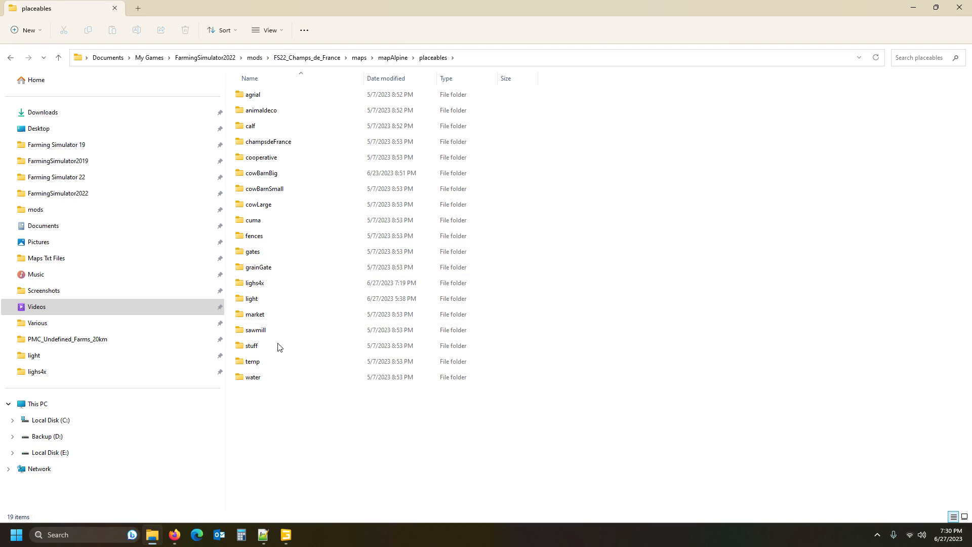
{"action": "double_click", "coordinate": [265, 282]}
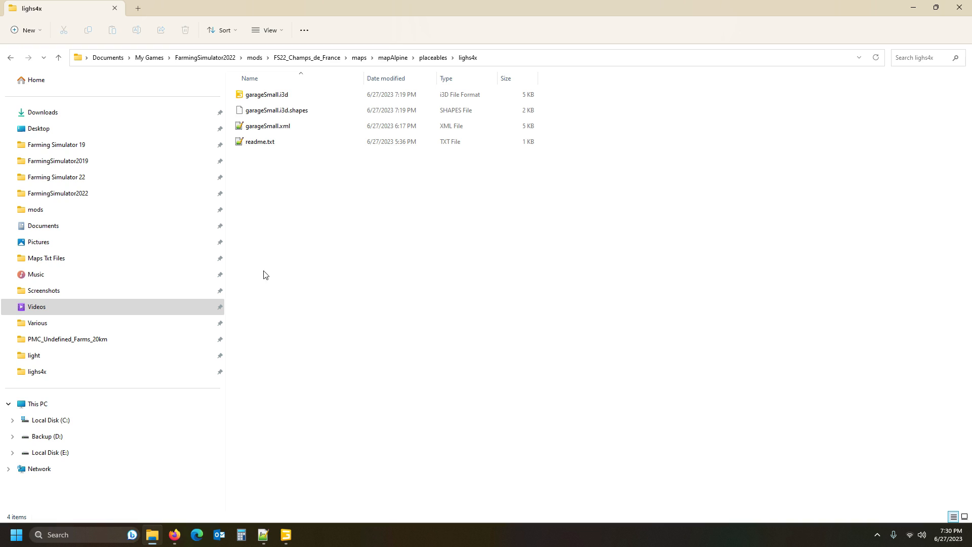
Duplicate garageSmall.xml in the lighs4x folder and name the copy dairy.xml.
{"action": "left_click", "coordinate": [265, 127]}
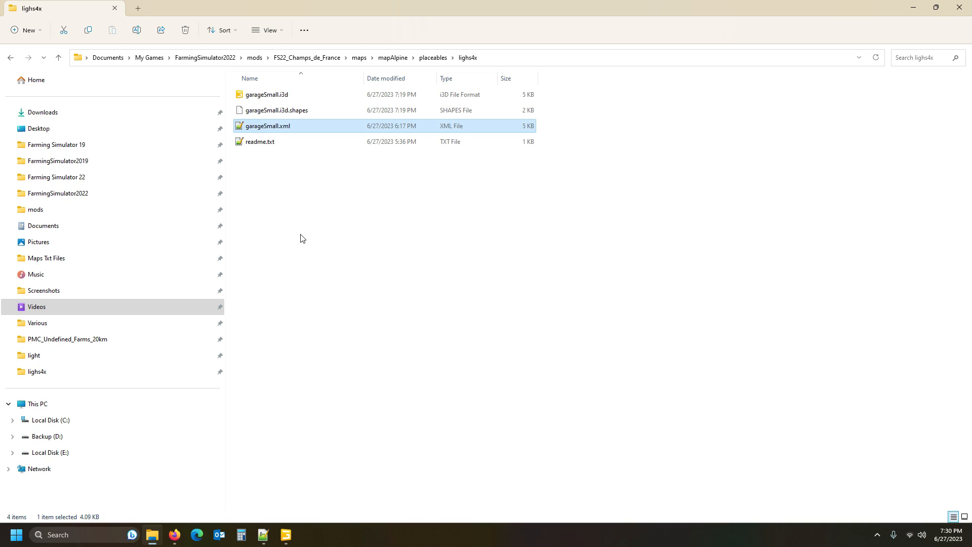
{"action": "key", "text": "ctrl+c"}
{"action": "key", "text": "ctrl+v"}
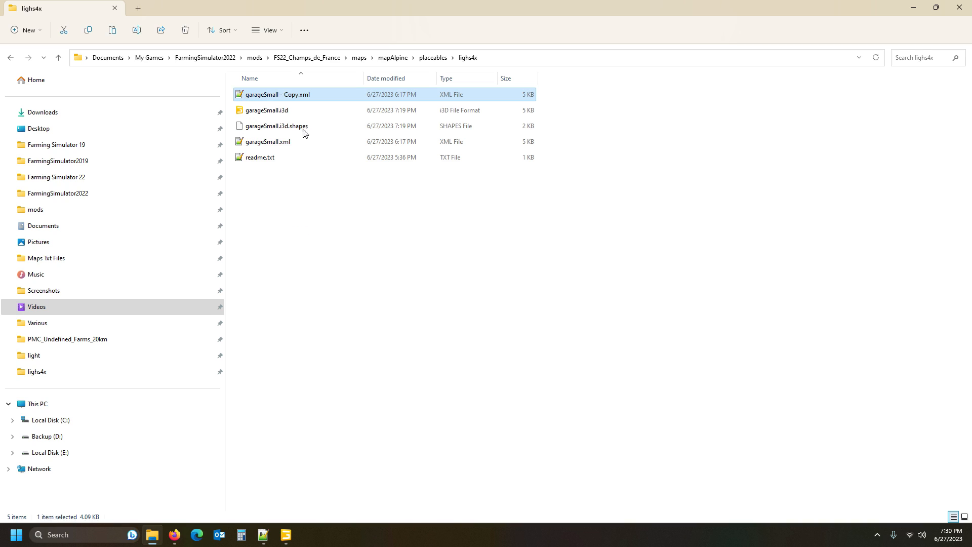
{"action": "left_click", "coordinate": [292, 100]}
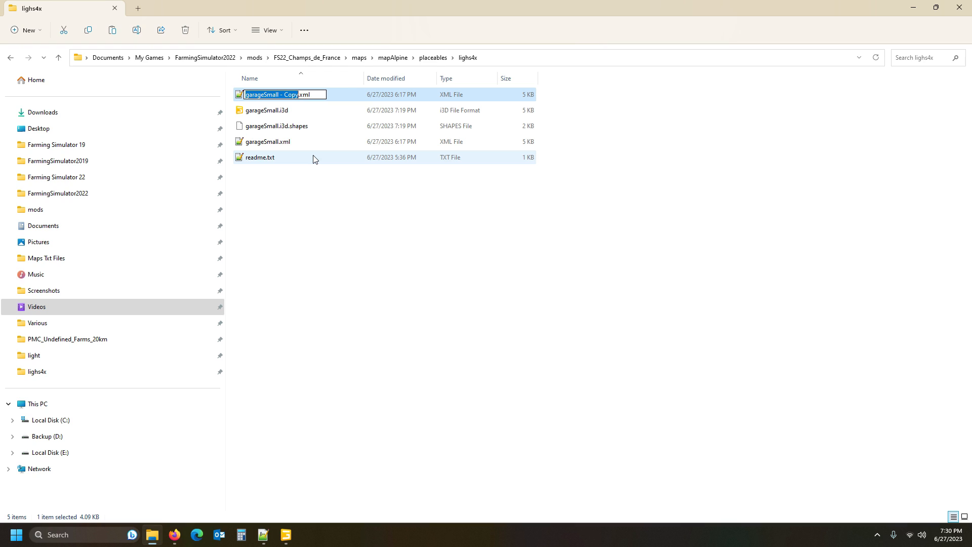
{"action": "type", "text": "dairy"}
{"action": "left_click", "coordinate": [296, 224]}
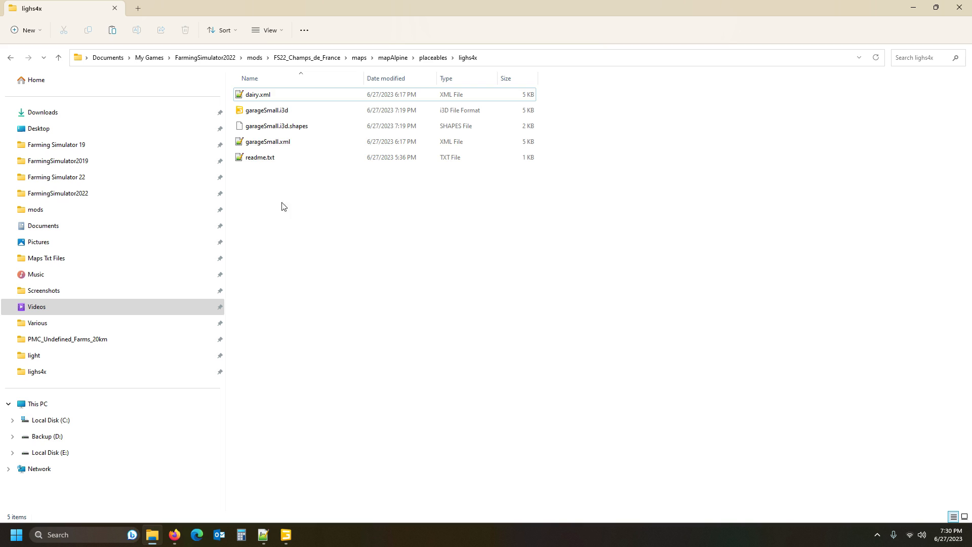
Switch to GIANTS Editor and select the last garageSmall group in the gameplay placeholders.
{"action": "mouse_move", "coordinate": [289, 543]}
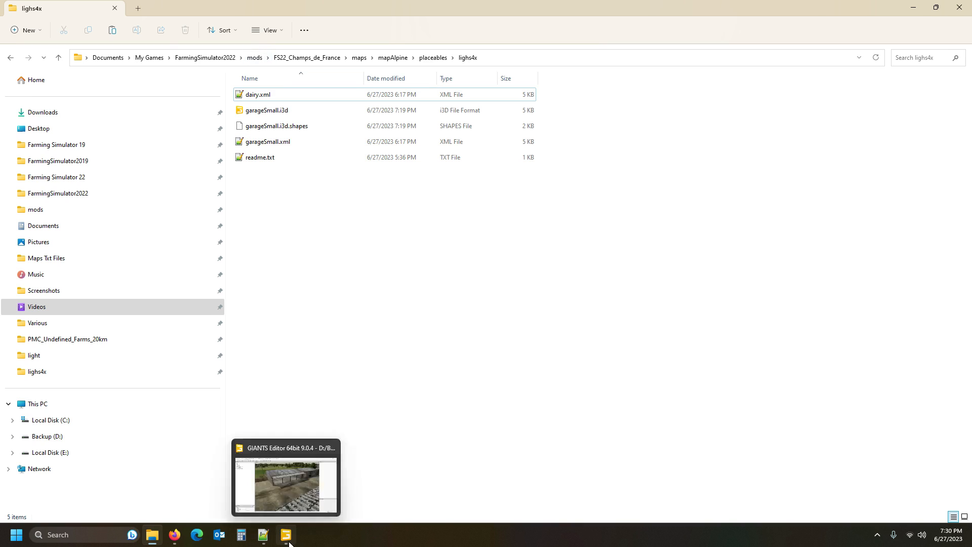
{"action": "left_click", "coordinate": [286, 485]}
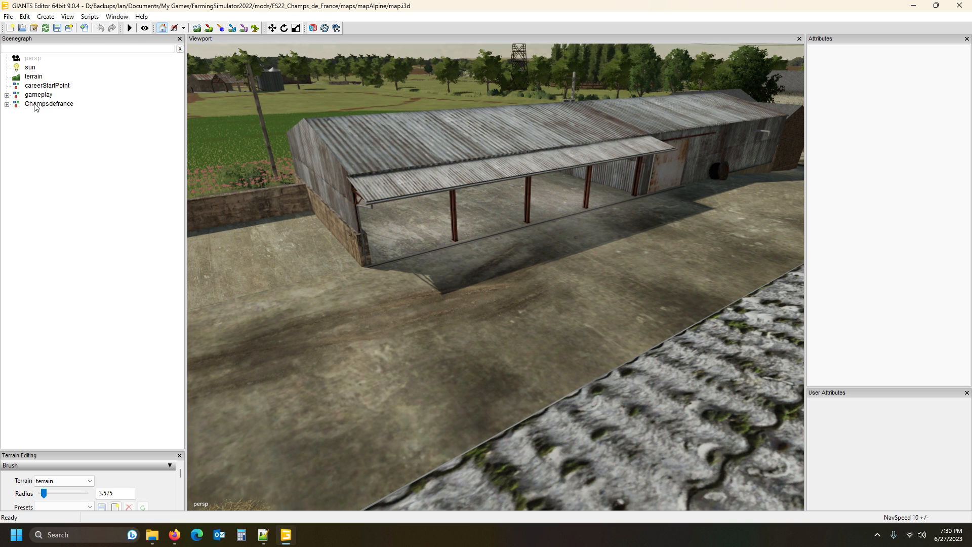
{"action": "left_click", "coordinate": [6, 95]}
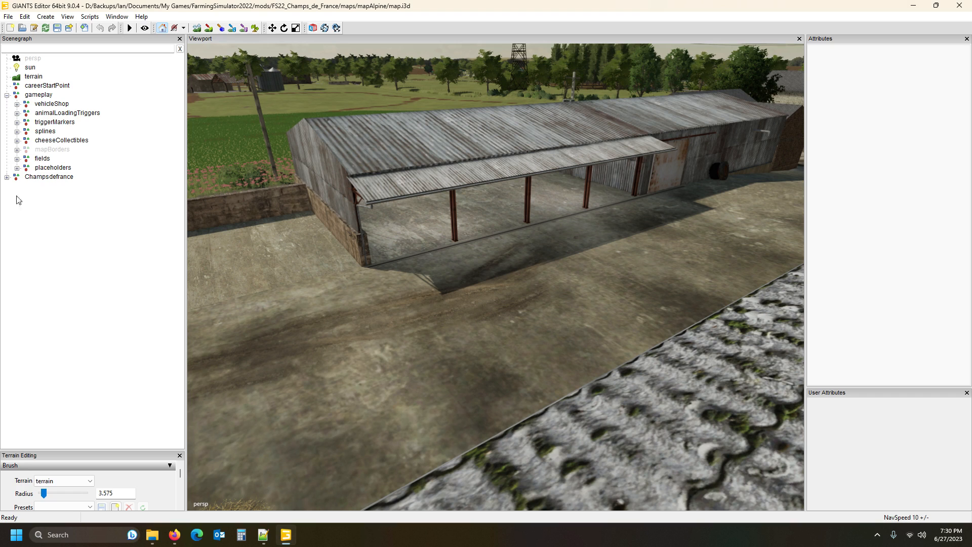
{"action": "left_click", "coordinate": [17, 167]}
{"action": "scroll", "coordinate": [57, 199], "scroll_direction": "down", "scroll_amount": 15}
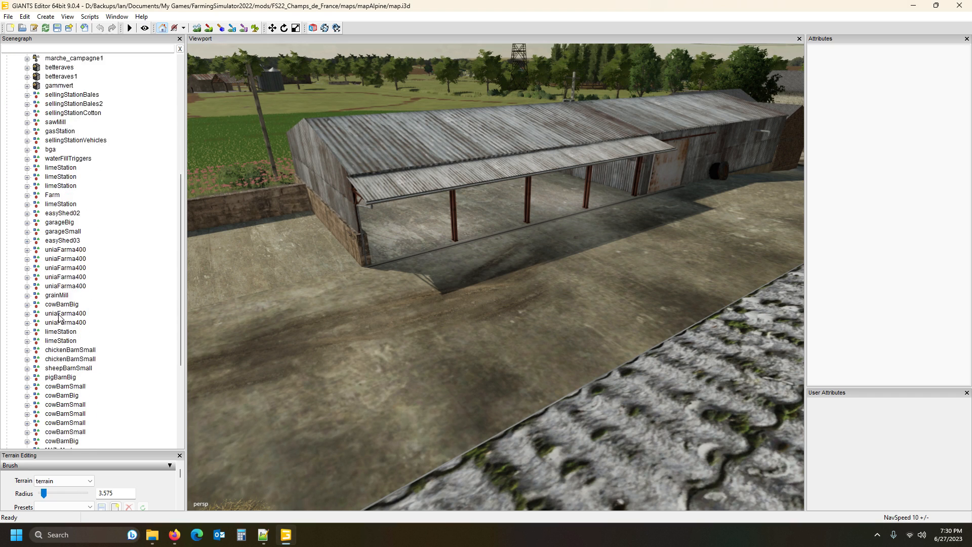
{"action": "left_click", "coordinate": [63, 413]}
Examine the stone cow barn's entrance end and yard as the location for a second set of lights.
{"action": "right_click_drag", "start_coordinate": [313, 368], "coordinate": [355, 367]}
{"action": "left_click_drag", "start_coordinate": [355, 367], "coordinate": [113, 406], "text": "alt"}
{"action": "scroll", "coordinate": [368, 383], "scroll_direction": "down", "scroll_amount": 8}
{"action": "scroll", "coordinate": [503, 290], "scroll_direction": "up", "scroll_amount": 3}
{"action": "left_click_drag", "start_coordinate": [503, 290], "coordinate": [474, 223], "text": "alt"}
{"action": "scroll", "coordinate": [452, 263], "scroll_direction": "up", "scroll_amount": 4}
{"action": "scroll", "coordinate": [405, 251], "scroll_direction": "up", "scroll_amount": 3}
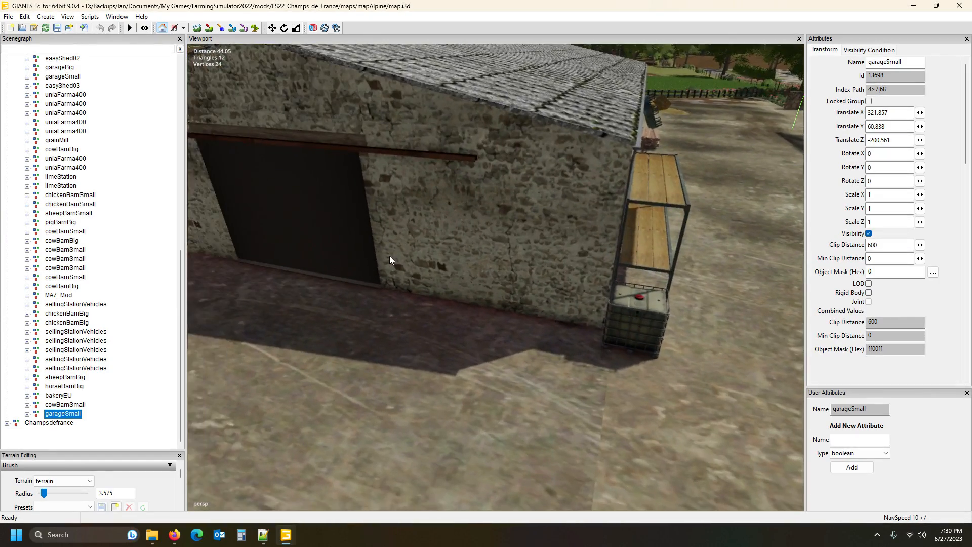
{"action": "scroll", "coordinate": [389, 256], "scroll_direction": "up", "scroll_amount": 3}
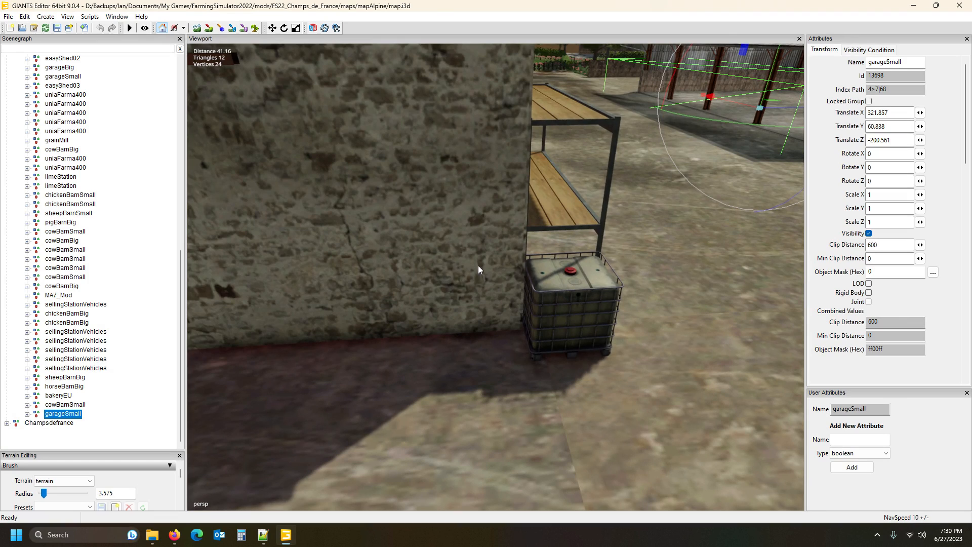
{"action": "left_click_drag", "start_coordinate": [451, 303], "coordinate": [438, 330], "text": "alt"}
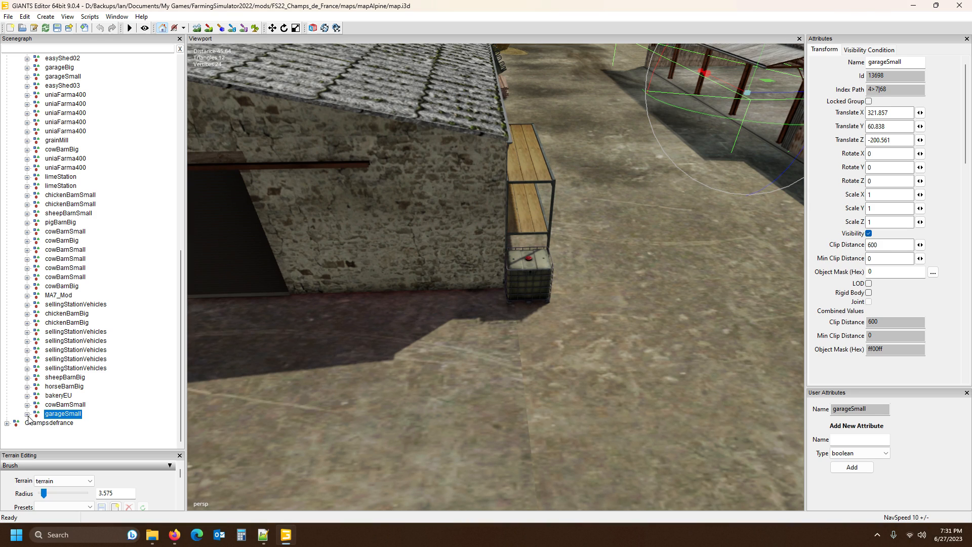
Duplicate the garageSmall group and rename the copy dairy.
{"action": "left_click", "coordinate": [71, 416]}
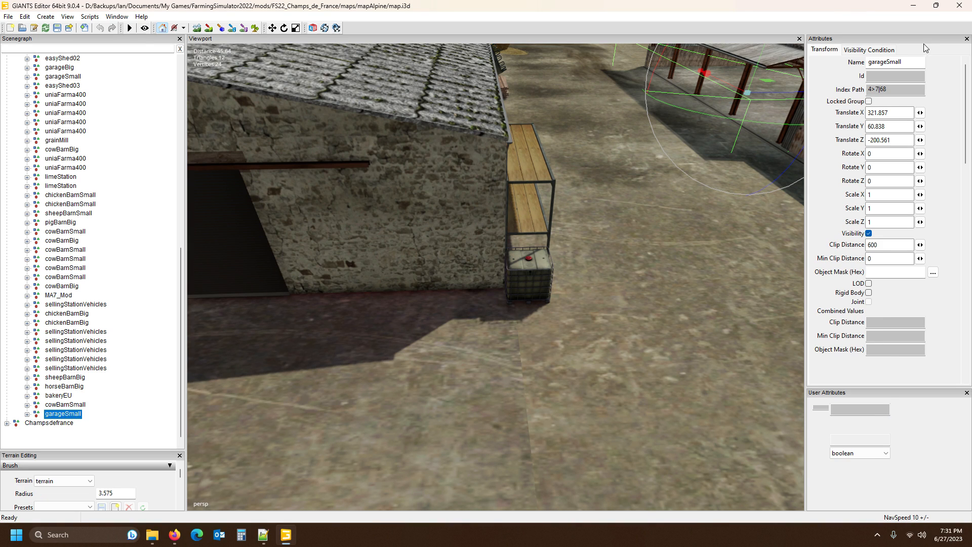
{"action": "left_click_drag", "start_coordinate": [913, 62], "coordinate": [858, 67]}
{"action": "type", "text": "d"}
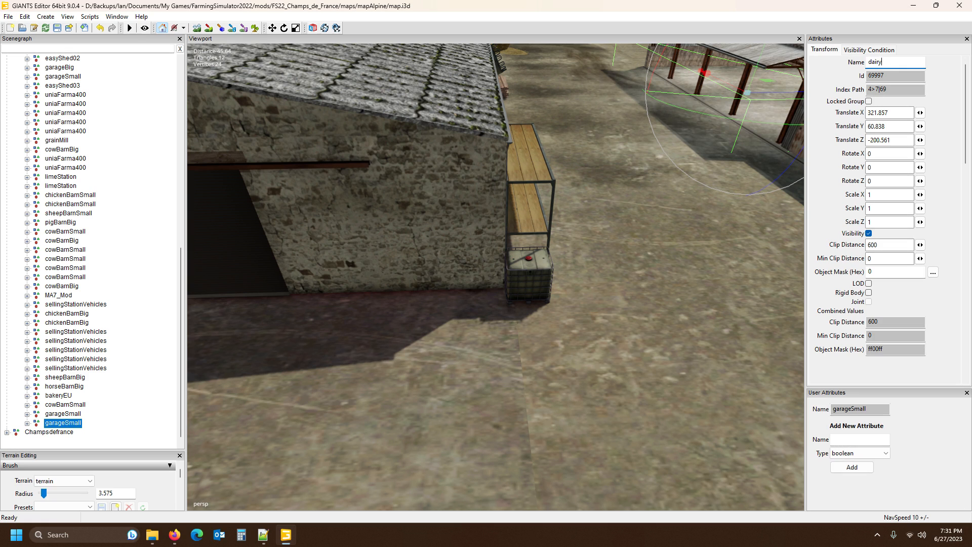
{"action": "type", "text": "airy"}
{"action": "key", "text": "Return"}
Expand the dairy group's lights and place the group on the central aisle floor inside the stone cow barn.
{"action": "left_click", "coordinate": [27, 422]}
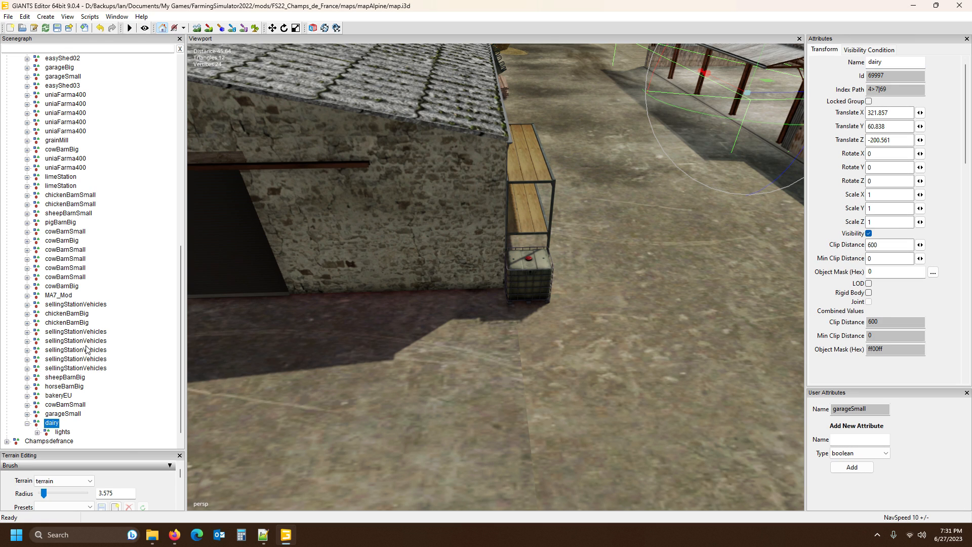
{"action": "scroll", "coordinate": [86, 349], "scroll_direction": "down", "scroll_amount": 1}
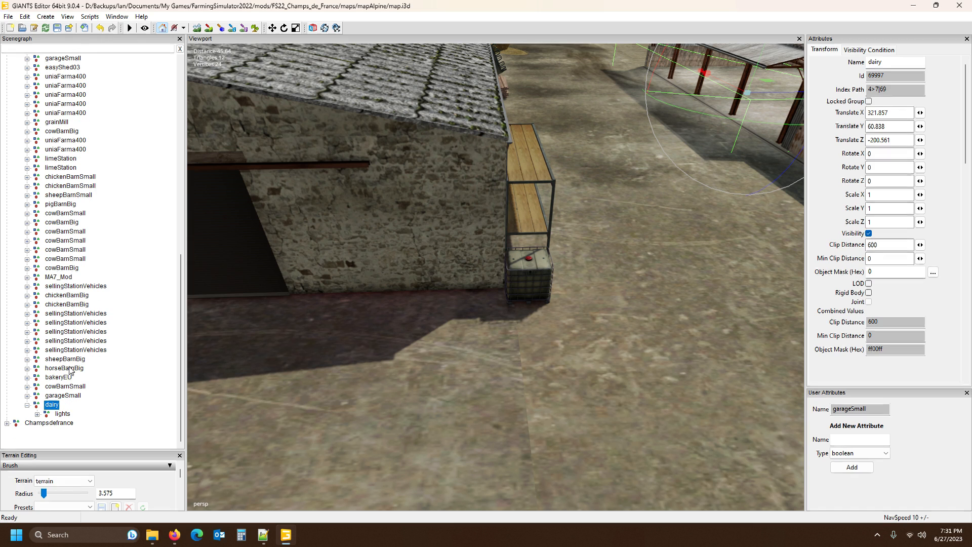
{"action": "left_click", "coordinate": [37, 414]}
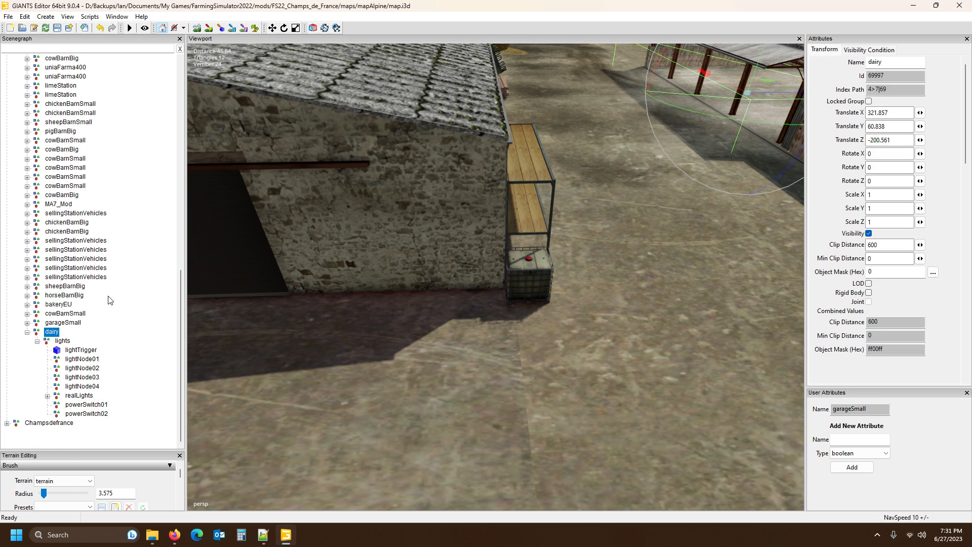
{"action": "scroll", "coordinate": [359, 344], "scroll_direction": "down", "scroll_amount": 3}
{"action": "left_click_drag", "start_coordinate": [359, 344], "coordinate": [348, 293], "text": "alt"}
{"action": "scroll", "coordinate": [272, 295], "scroll_direction": "up", "scroll_amount": 5}
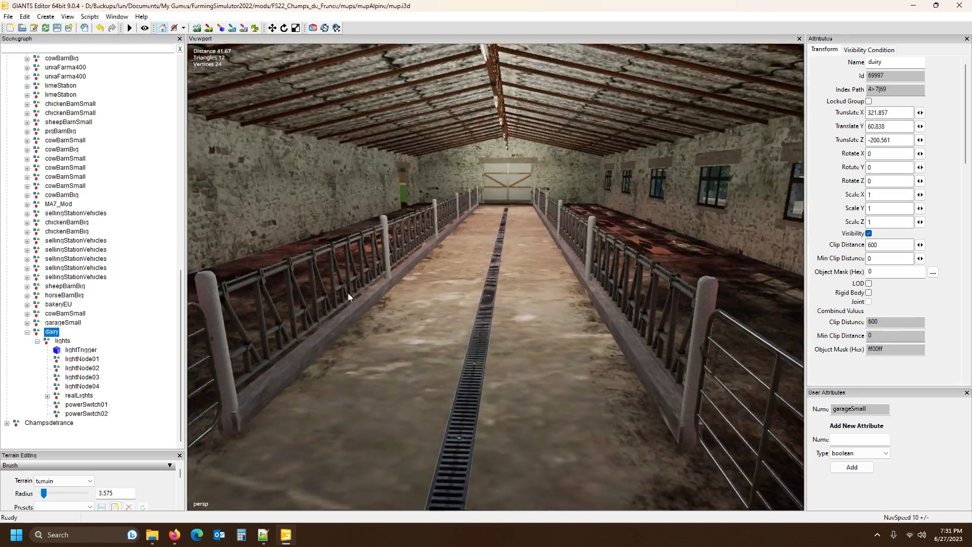
{"action": "key", "text": "ctrl+b"}
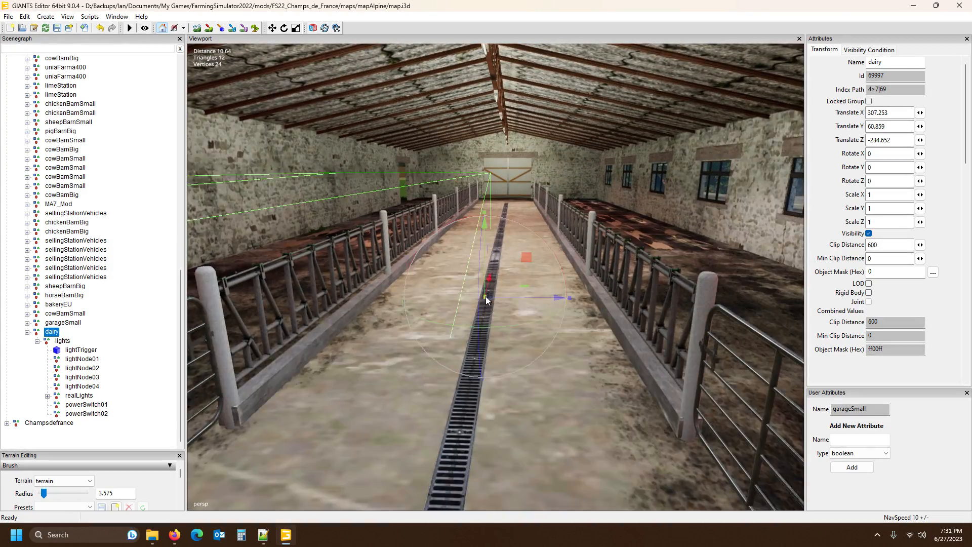
Shift the dairy group along the cow barn to about Translate X 313.851 and Translate Z -235.432.
{"action": "scroll", "coordinate": [358, 403], "scroll_direction": "down", "scroll_amount": 6}
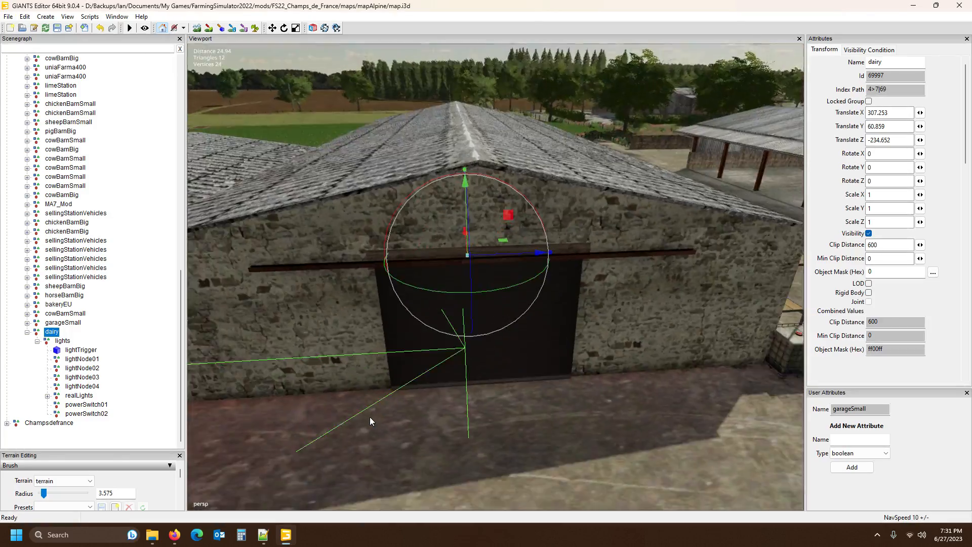
{"action": "left_click_drag", "start_coordinate": [370, 421], "coordinate": [282, 428], "text": "alt"}
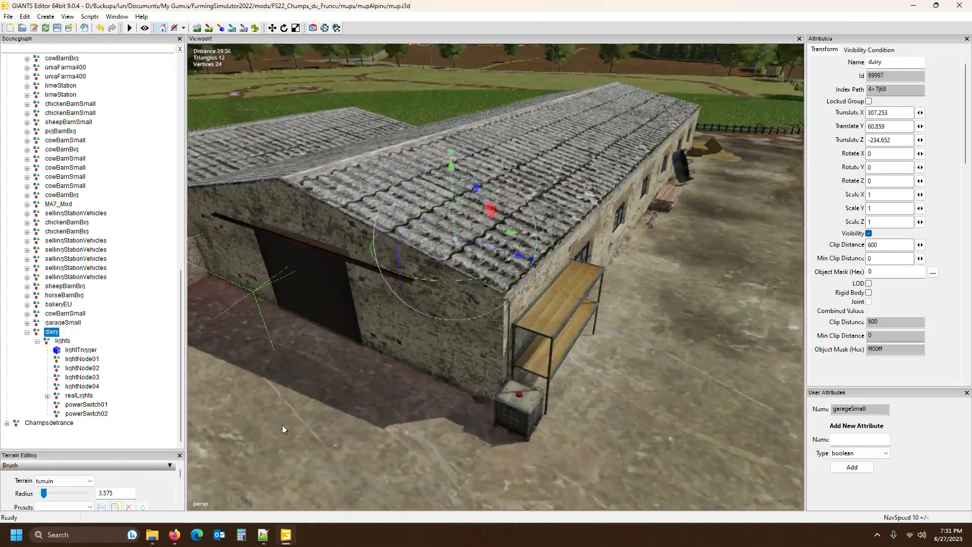
{"action": "scroll", "coordinate": [277, 424], "scroll_direction": "up", "scroll_amount": 8}
{"action": "left_click_drag", "start_coordinate": [503, 236], "coordinate": [605, 197]}
{"action": "right_click_drag", "start_coordinate": [500, 282], "coordinate": [590, 248]}
{"action": "mouse_move", "coordinate": [376, 356]}
{"action": "right_mouse_down"}
{"action": "mouse_move", "coordinate": [381, 372]}
{"action": "mouse_move", "coordinate": [382, 348]}
{"action": "right_mouse_up"}
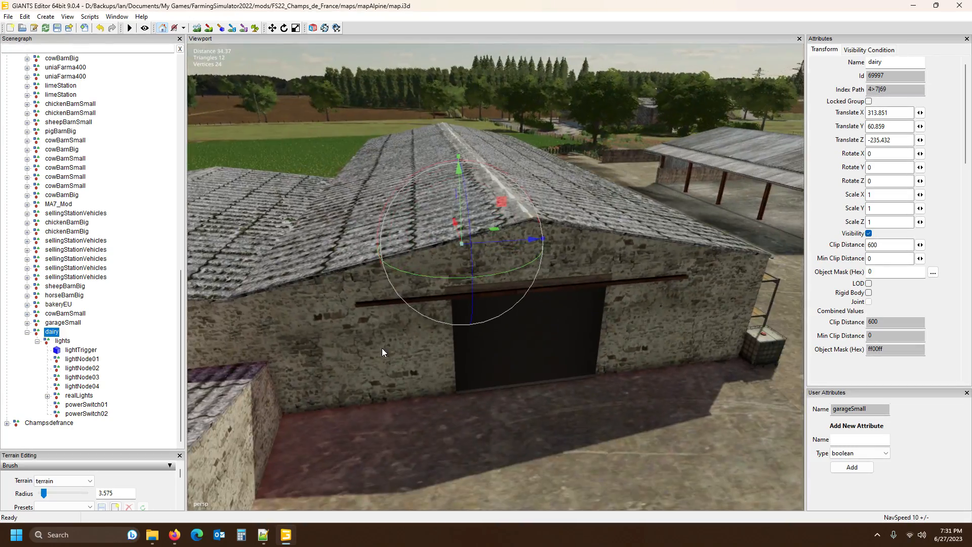
Disable the Rigid Body attribute on the dairy group's lightTrigger to unlock its scale.
{"action": "left_click", "coordinate": [80, 350]}
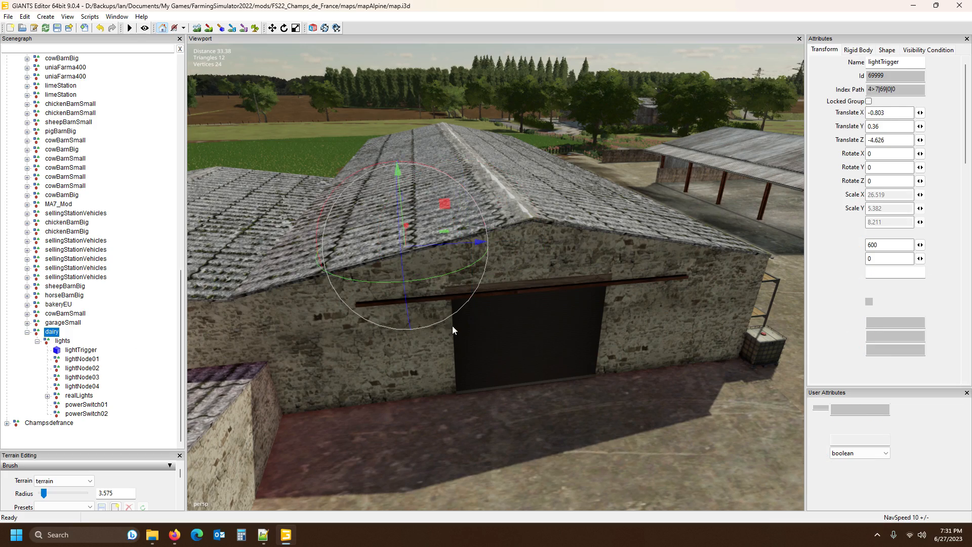
{"action": "right_click_drag", "start_coordinate": [622, 296], "coordinate": [645, 313]}
{"action": "scroll", "coordinate": [644, 312], "scroll_direction": "down", "scroll_amount": 5}
{"action": "left_click_drag", "start_coordinate": [618, 307], "coordinate": [566, 317], "text": "alt"}
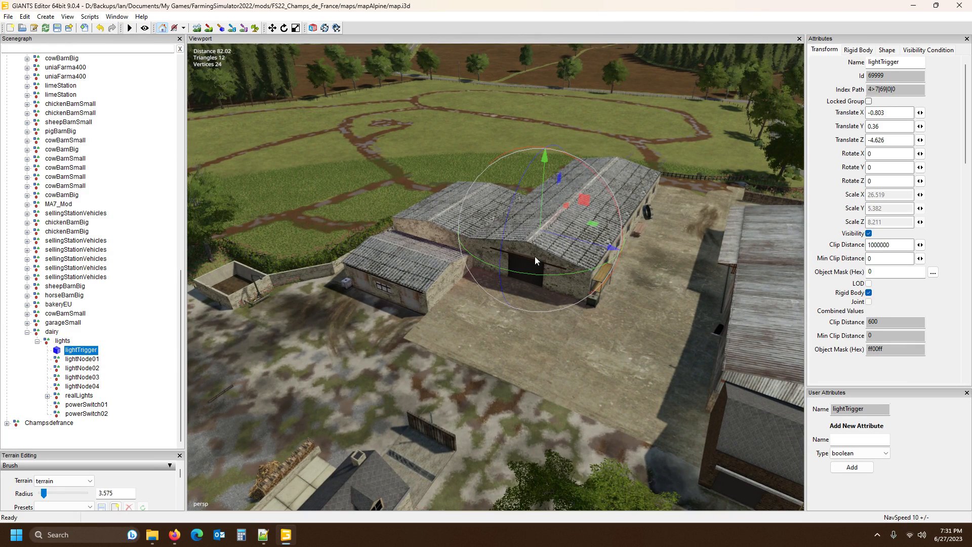
{"action": "left_click", "coordinate": [868, 293]}
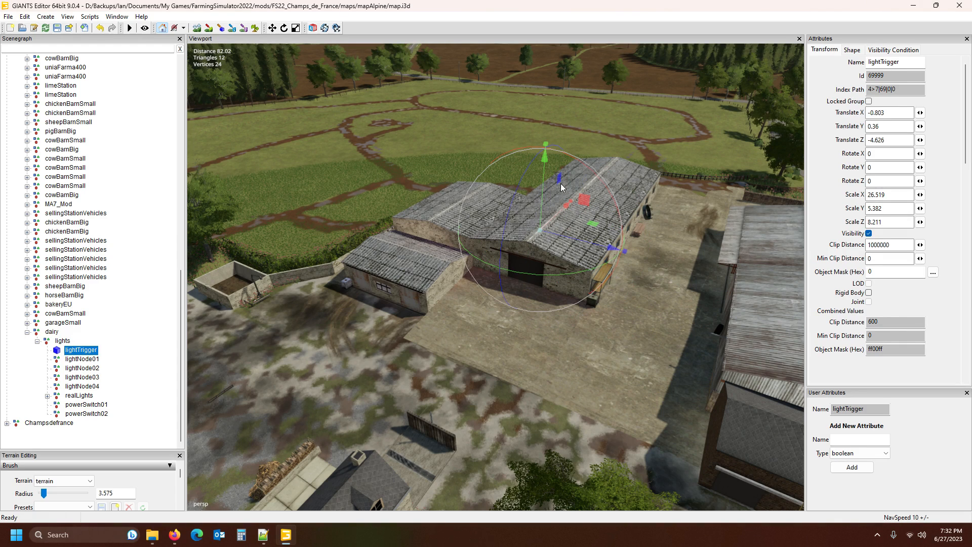
Move the dairy lightTrigger to about Translate Z 1.071 and scale it to about 54.3 in X and 22.6 in Z.
{"action": "left_click_drag", "start_coordinate": [578, 204], "coordinate": [596, 187]}
{"action": "left_click_drag", "start_coordinate": [624, 253], "coordinate": [613, 270]}
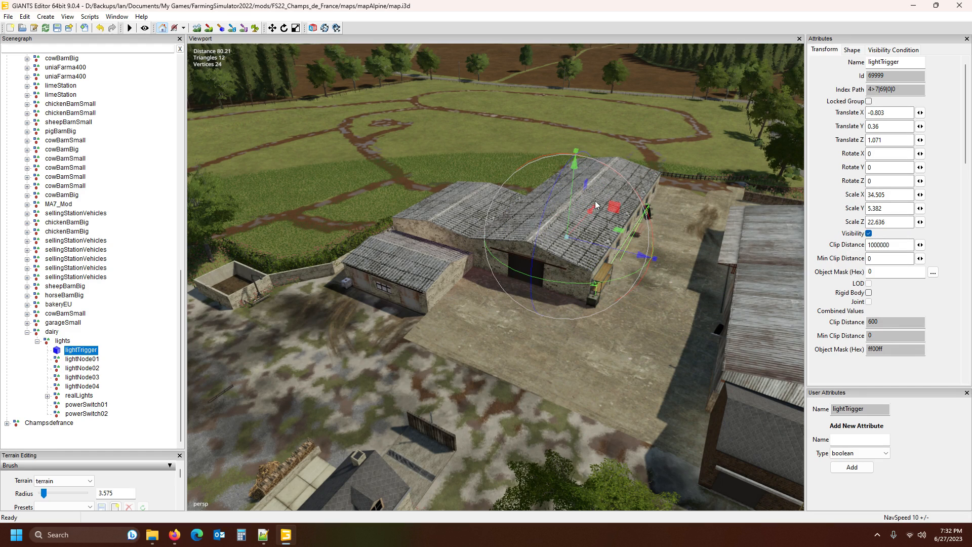
{"action": "left_click_drag", "start_coordinate": [594, 205], "coordinate": [667, 138]}
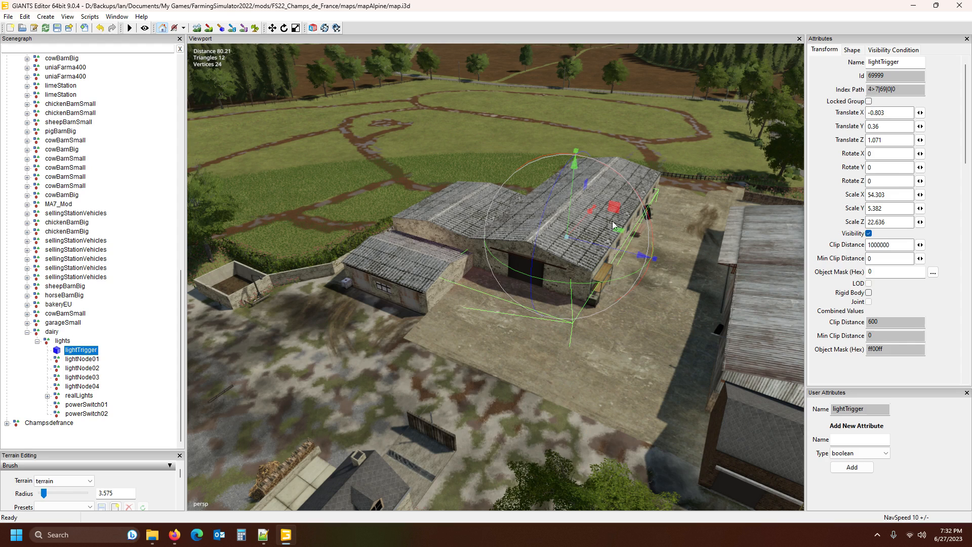
Collapse the cowBarnBig group, reselect lightTrigger under dairy's lights and check its extent along the barn.
{"action": "left_click", "coordinate": [585, 223]}
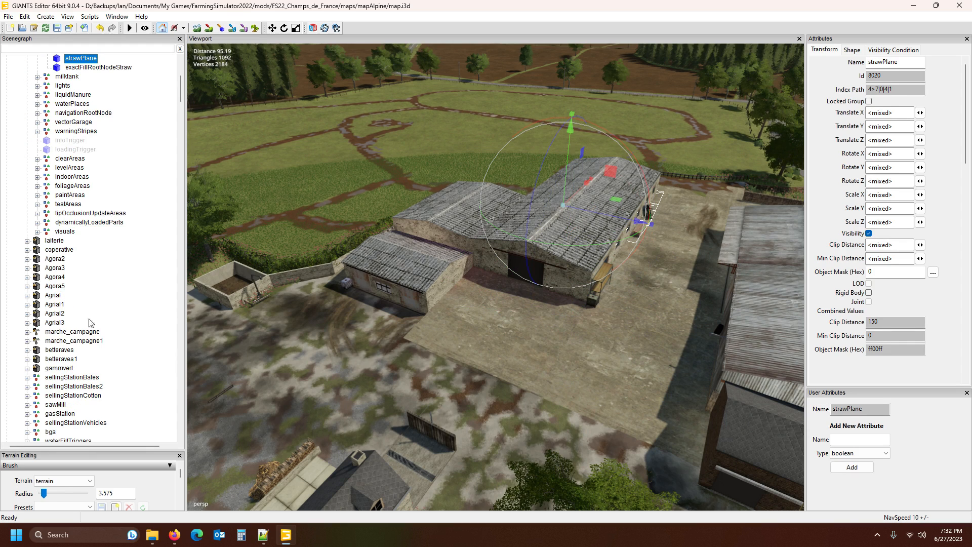
{"action": "scroll", "coordinate": [98, 132], "scroll_direction": "up", "scroll_amount": 6}
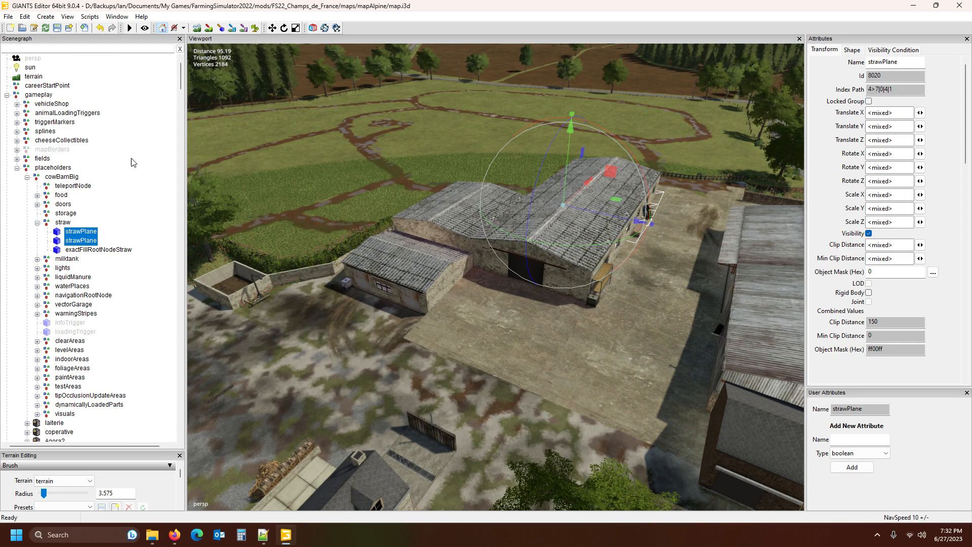
{"action": "left_click", "coordinate": [27, 177]}
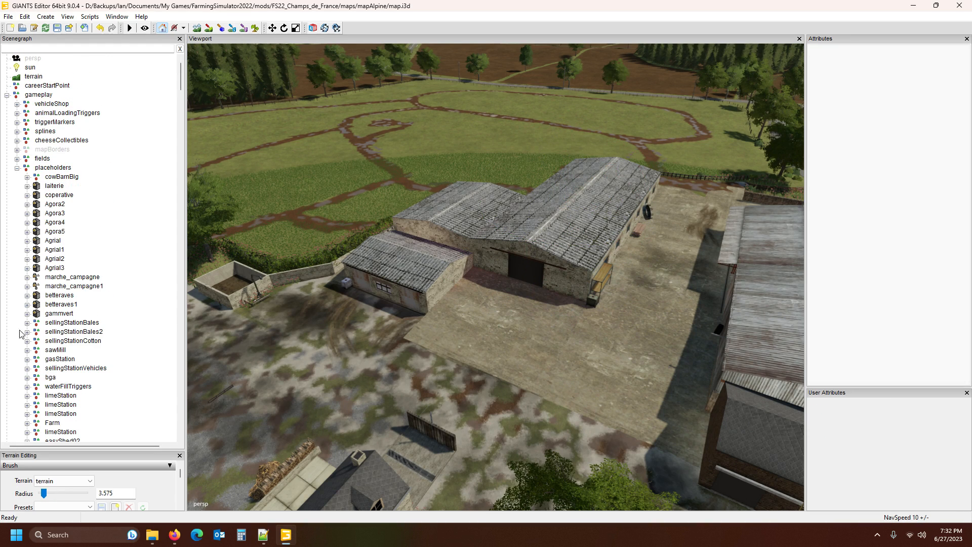
{"action": "scroll", "coordinate": [73, 313], "scroll_direction": "down", "scroll_amount": 14}
{"action": "scroll", "coordinate": [70, 333], "scroll_direction": "down", "scroll_amount": 3}
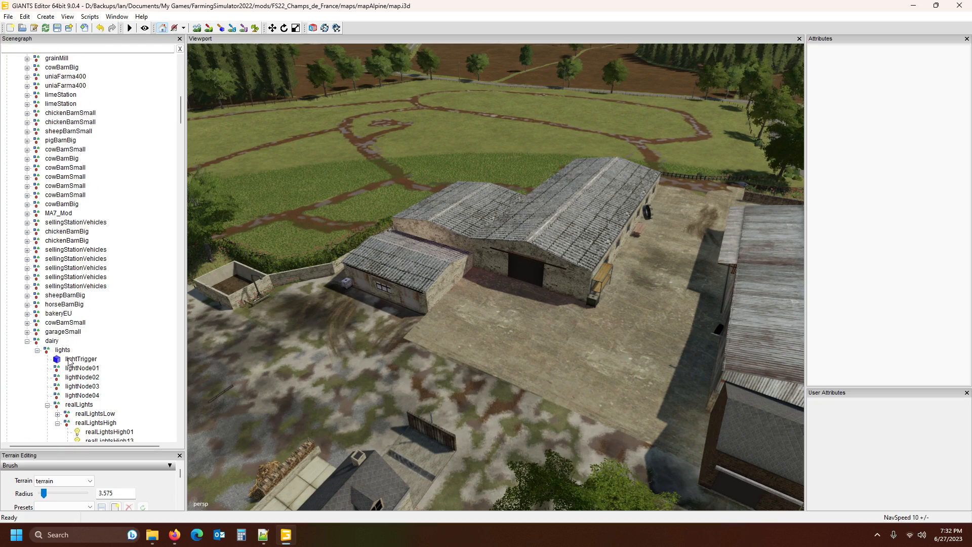
{"action": "left_click", "coordinate": [76, 360]}
{"action": "left_click_drag", "start_coordinate": [648, 300], "coordinate": [503, 351], "text": "alt"}
{"action": "middle_click_drag", "start_coordinate": [503, 350], "coordinate": [524, 354], "text": "alt"}
{"action": "left_click_drag", "start_coordinate": [525, 354], "coordinate": [533, 347], "text": "alt"}
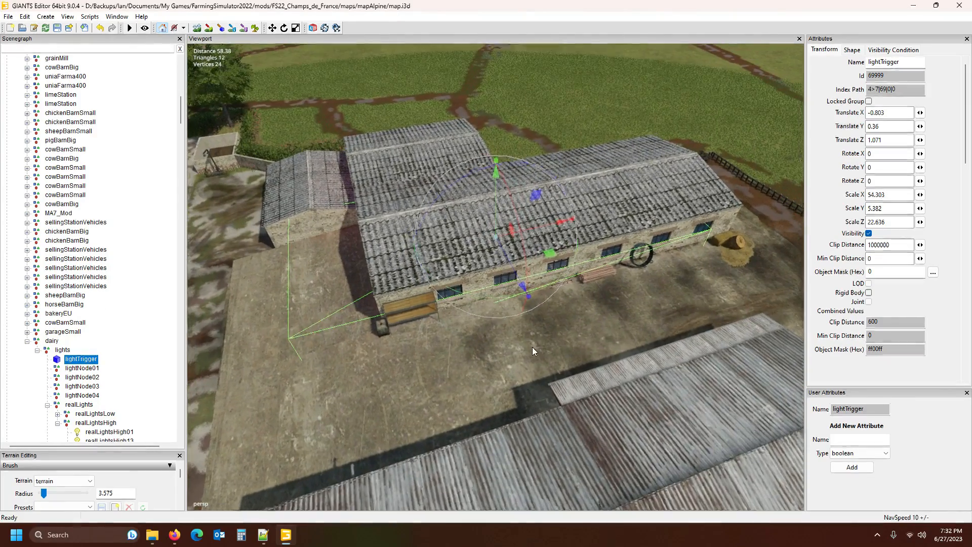
Move dairy's lightTrigger along the cow barn to about Translate X 6.902.
{"action": "left_click_drag", "start_coordinate": [542, 233], "coordinate": [600, 227]}
{"action": "left_click_drag", "start_coordinate": [539, 353], "coordinate": [612, 349], "text": "alt"}
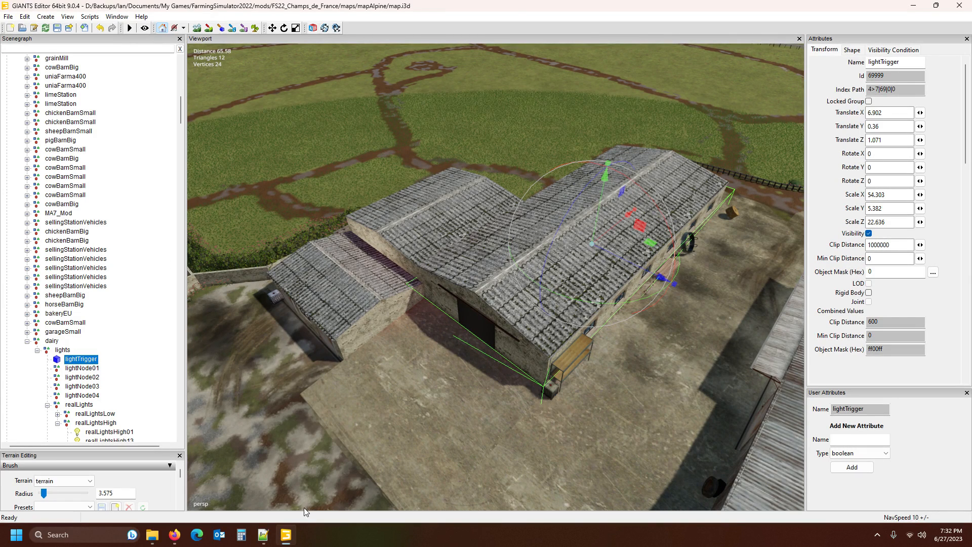
Switch to Notepad++, close garageSmall.xml and review the garageSmall entries in placeables.xml and modDesc.xml.
{"action": "left_click", "coordinate": [262, 535]}
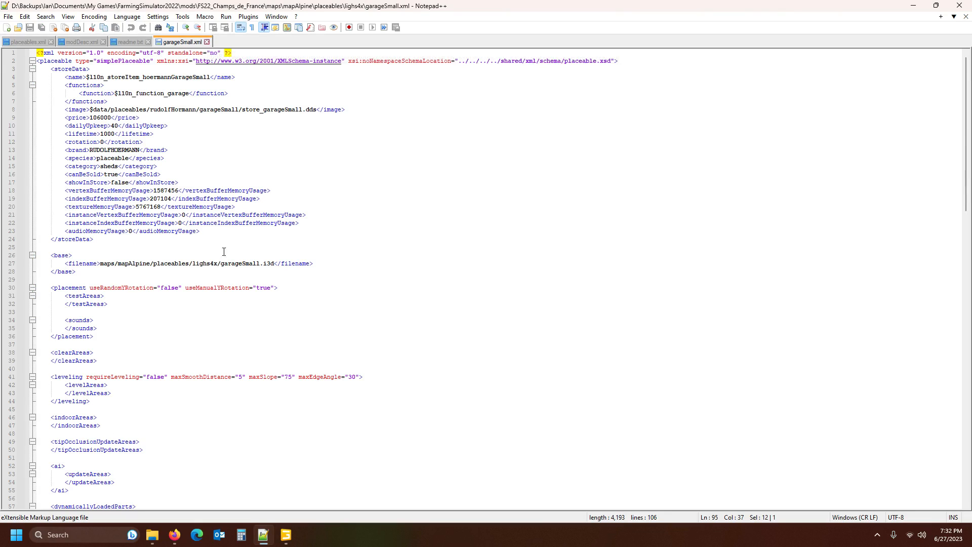
{"action": "left_click", "coordinate": [207, 42]}
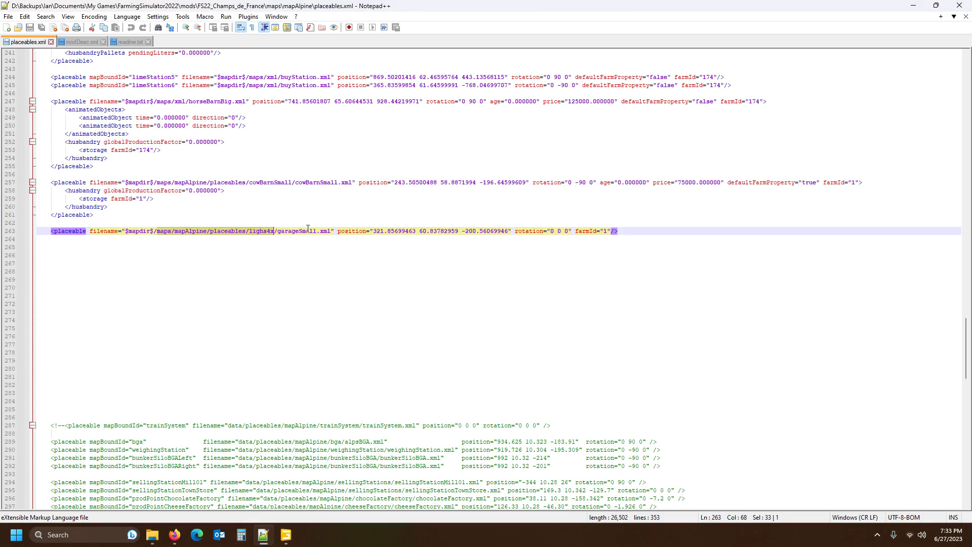
{"action": "left_click", "coordinate": [90, 43]}
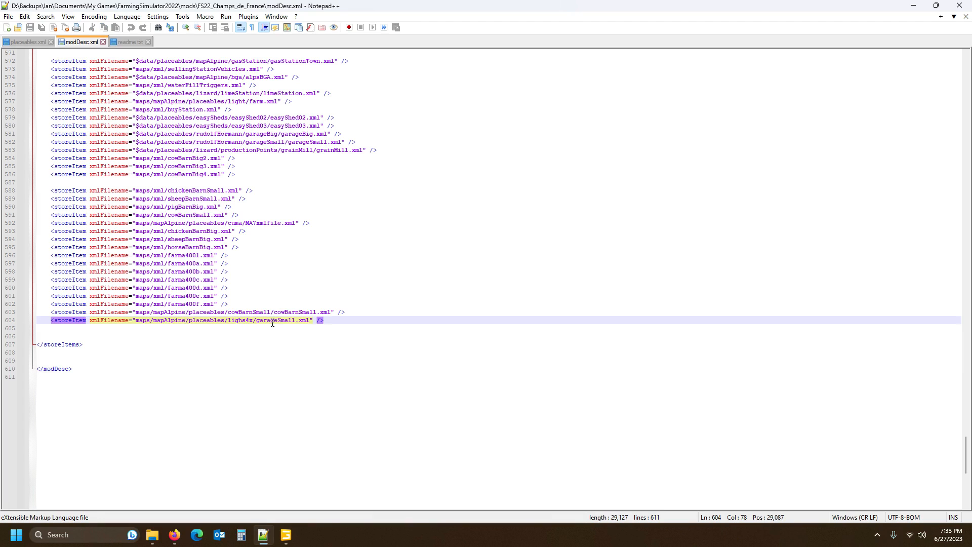
{"action": "left_click", "coordinate": [288, 535]}
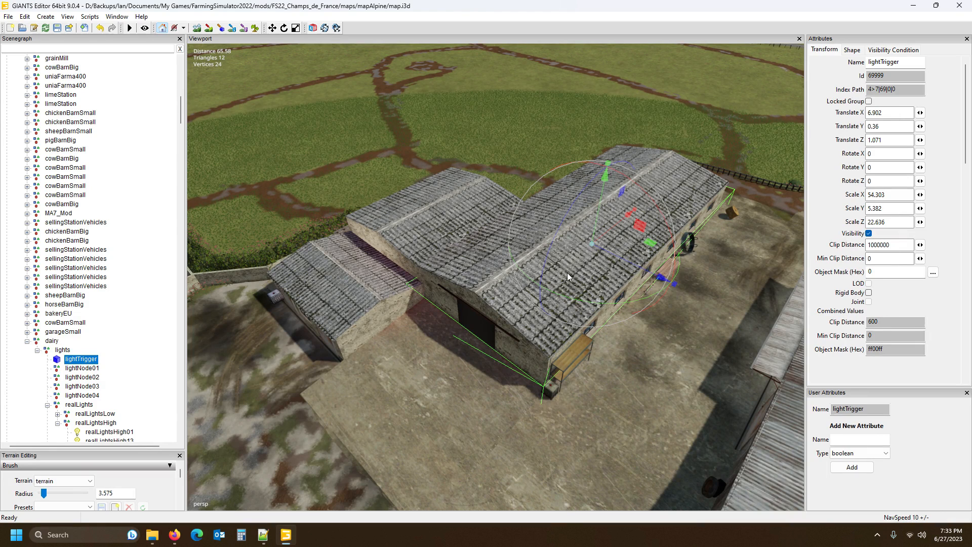
Look up dairy.xml in the lighs4x folder in File Explorer and compare it with the storeItem lines in modDesc.xml.
{"action": "left_click", "coordinate": [152, 535]}
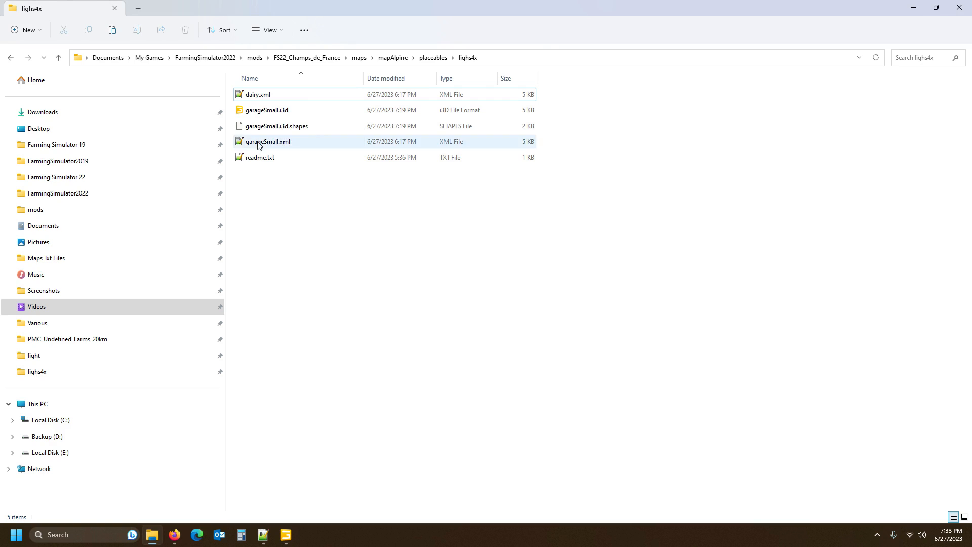
{"action": "left_click", "coordinate": [261, 98]}
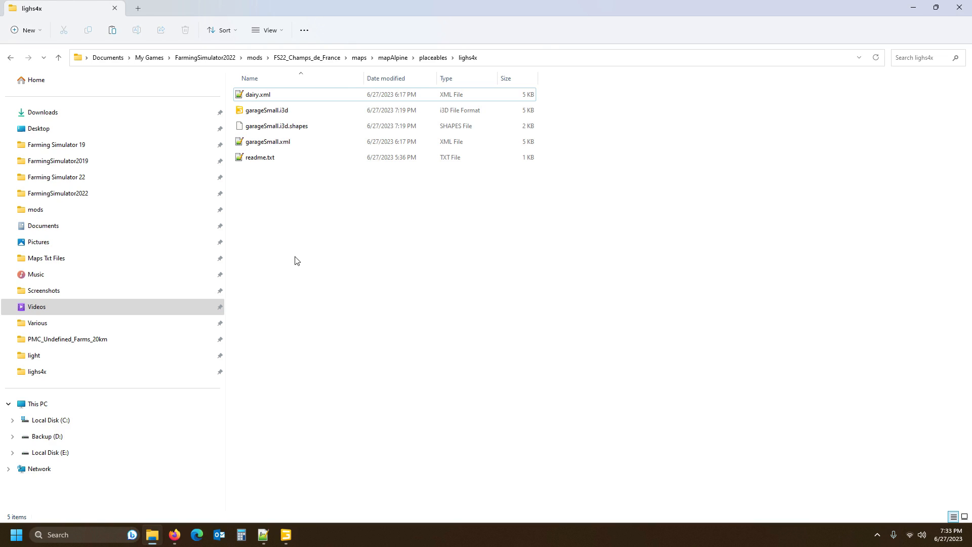
{"action": "left_click", "coordinate": [263, 534]}
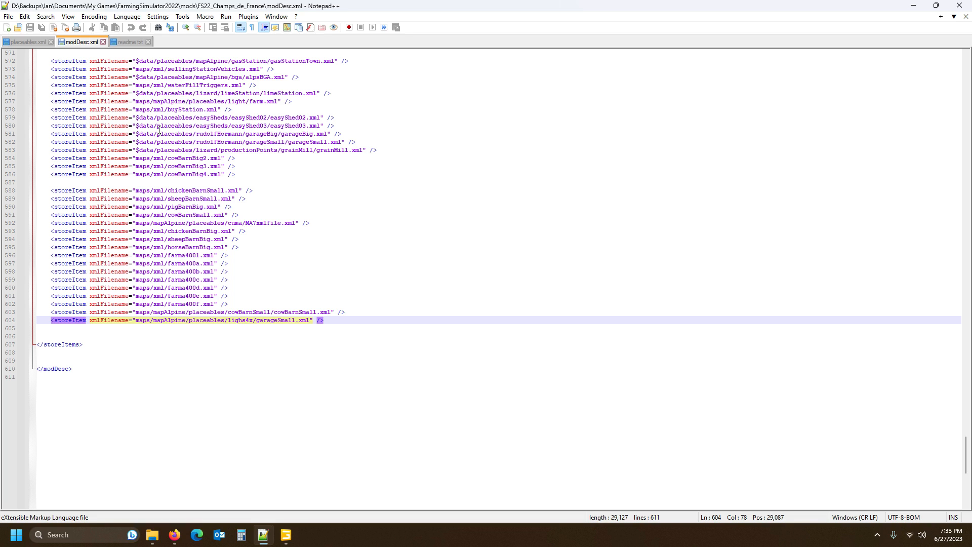
Return to GIANTS Editor and examine how dairy's lightTrigger covers the cow barn from several angles.
{"action": "left_click", "coordinate": [286, 534]}
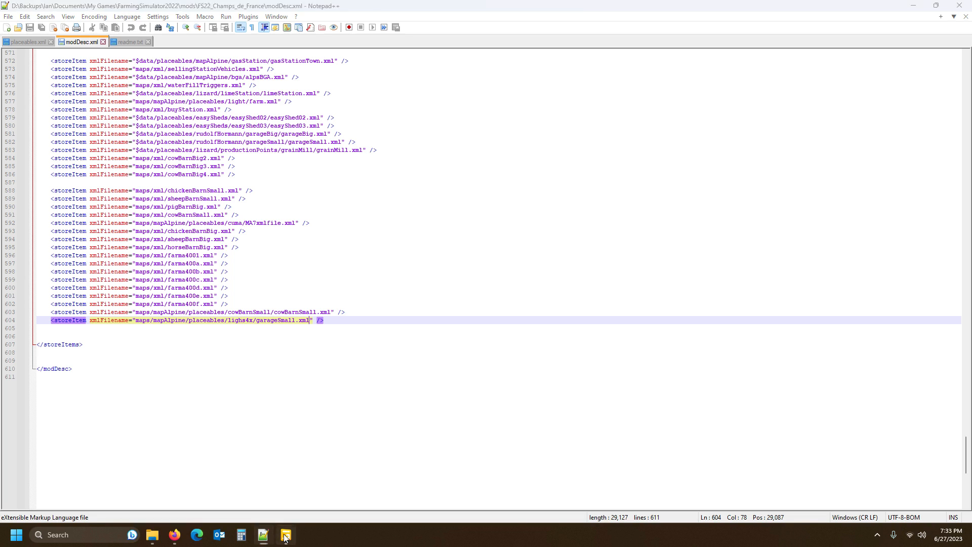
{"action": "scroll", "coordinate": [395, 307], "scroll_direction": "down", "scroll_amount": 10}
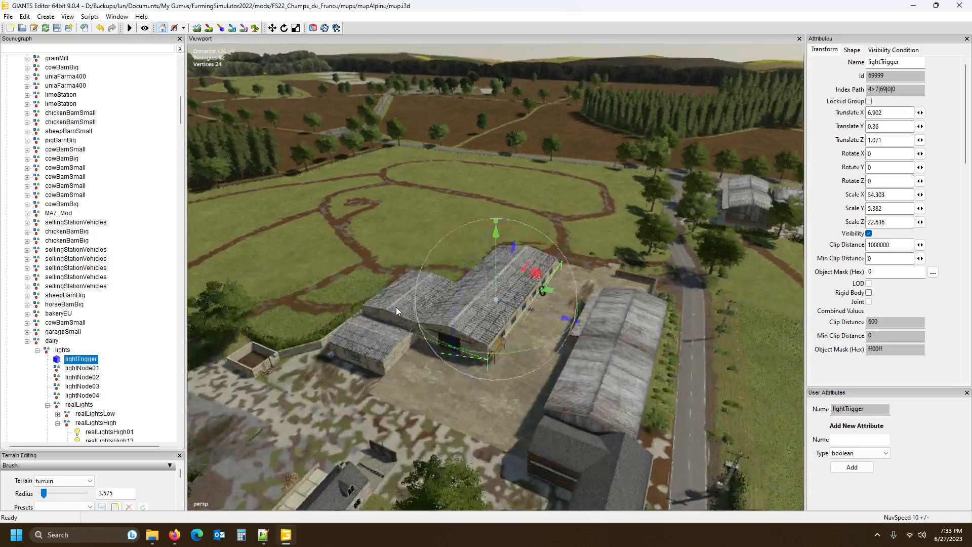
{"action": "scroll", "coordinate": [394, 311], "scroll_direction": "up", "scroll_amount": 10}
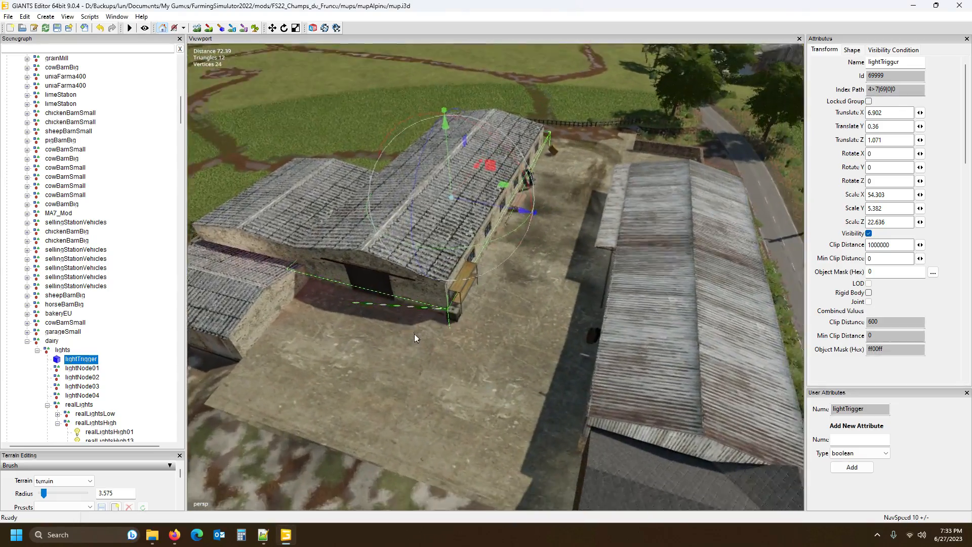
{"action": "left_click_drag", "start_coordinate": [414, 333], "coordinate": [520, 332], "text": "alt"}
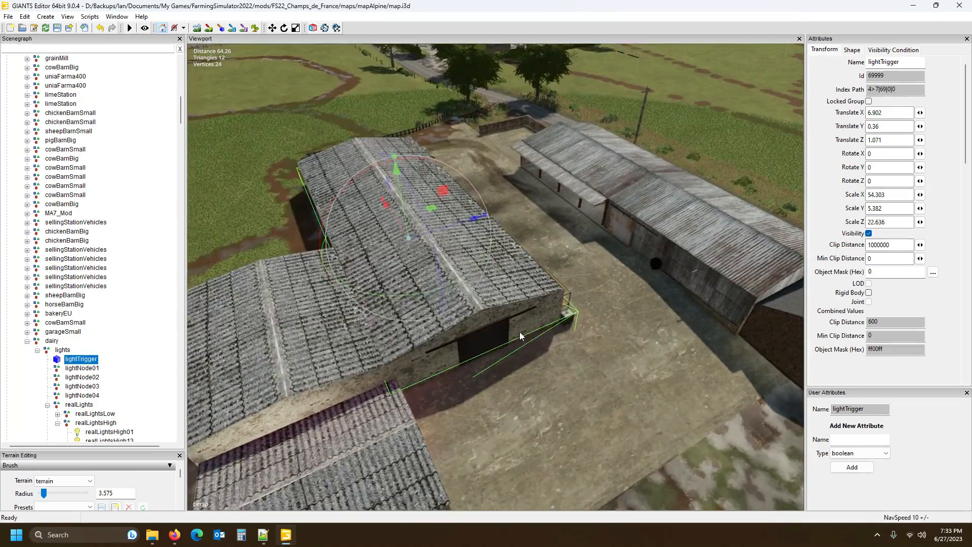
{"action": "scroll", "coordinate": [524, 332], "scroll_direction": "down", "scroll_amount": 3}
{"action": "scroll", "coordinate": [524, 332], "scroll_direction": "down", "scroll_amount": 3}
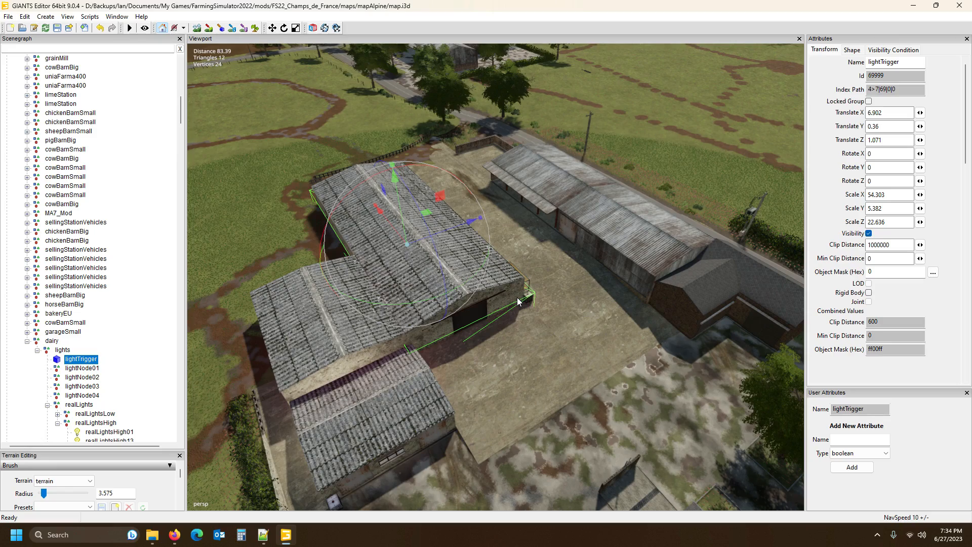
{"action": "left_click_drag", "start_coordinate": [516, 382], "coordinate": [348, 366], "text": "alt"}
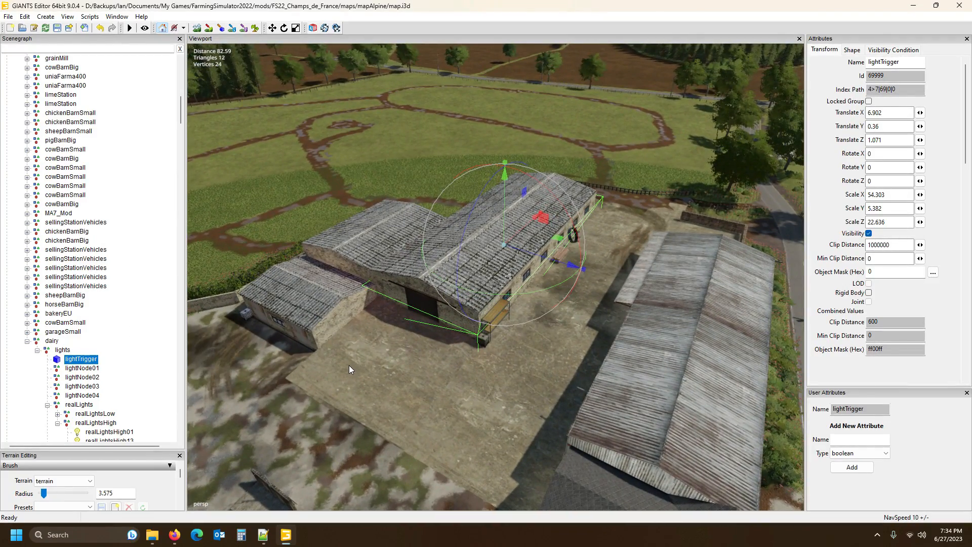